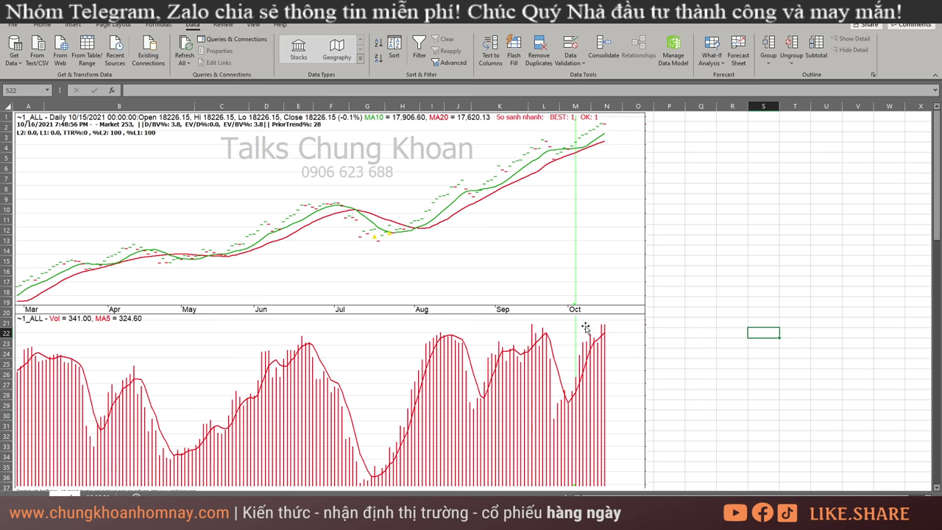
- Examine the sector ranking table below the market chart, comparing the sectors listed above the ~1_ALL row with that row
scroll(581, 329, "down", 8)
scroll(655, 217, "up", 2)
scroll(656, 217, "up", 1)
scroll(663, 210, "down", 7)
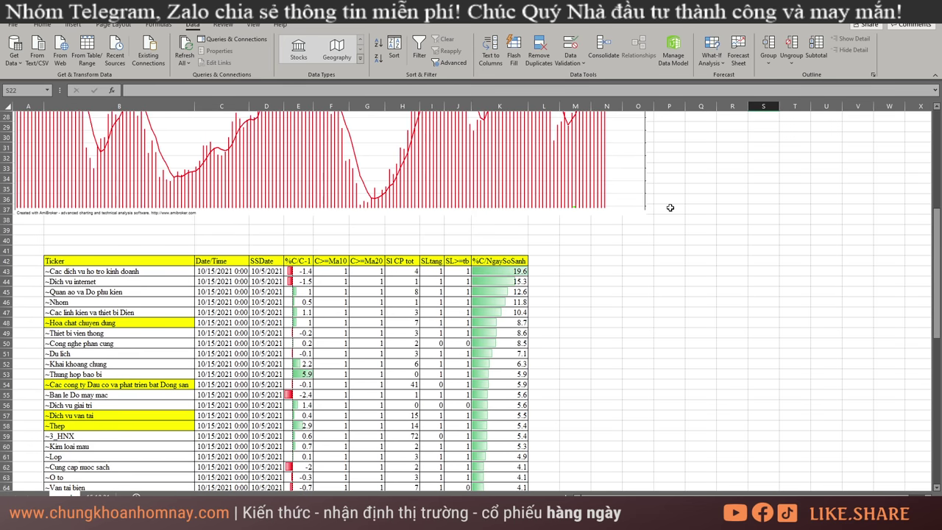
left_click_drag(147, 171, 500, 445)
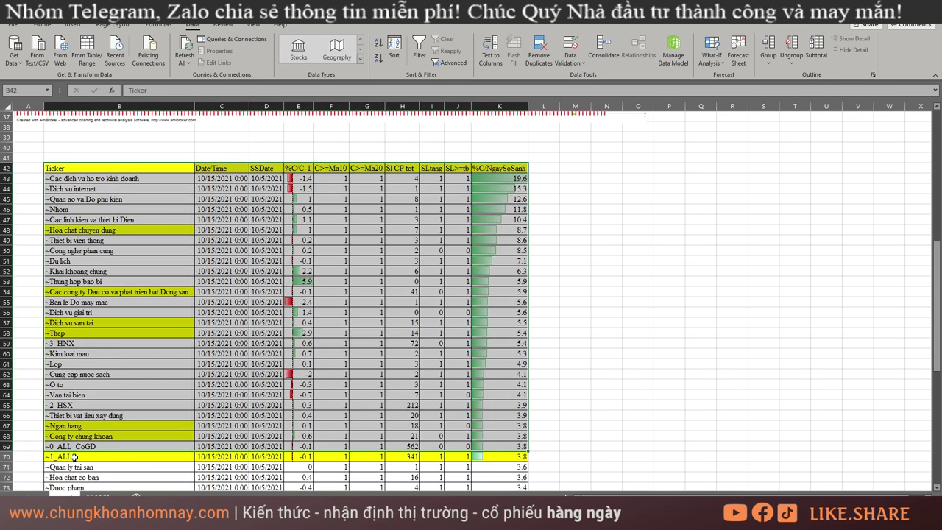
left_click_drag(73, 458, 515, 456)
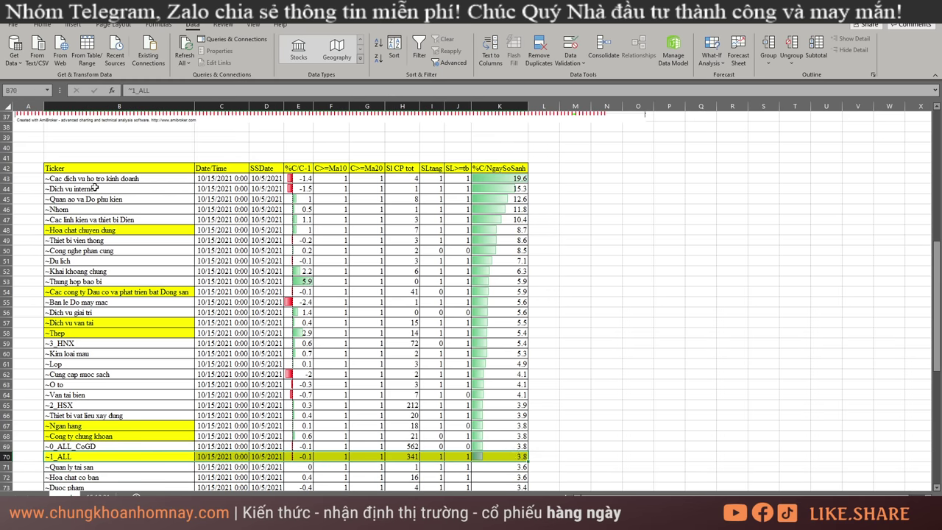
left_click_drag(89, 183, 495, 458)
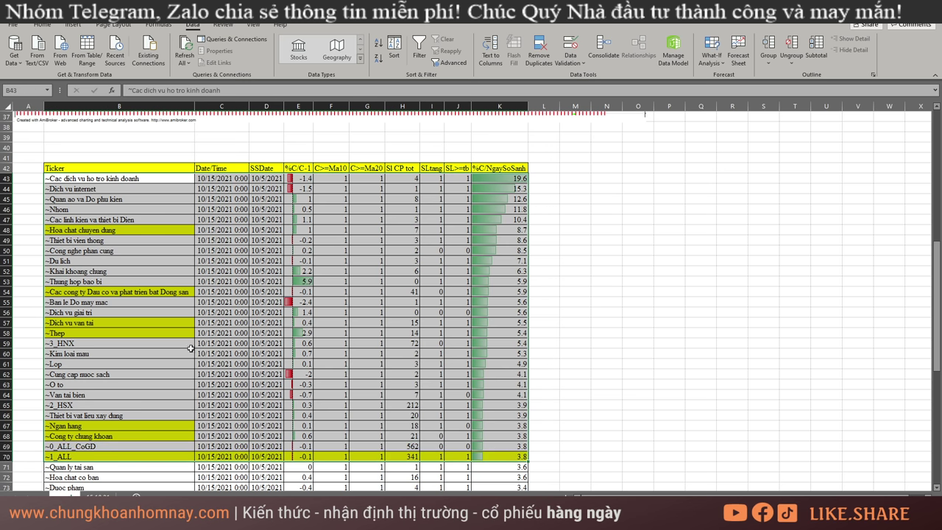
- Check the highlighted sectors in the ranking, including Hoa chat chuyen dung, Dich vu van tai, Thep, Ngan hang and Cong ty chung khoan
left_click(114, 231)
left_click(86, 323)
left_click(98, 333)
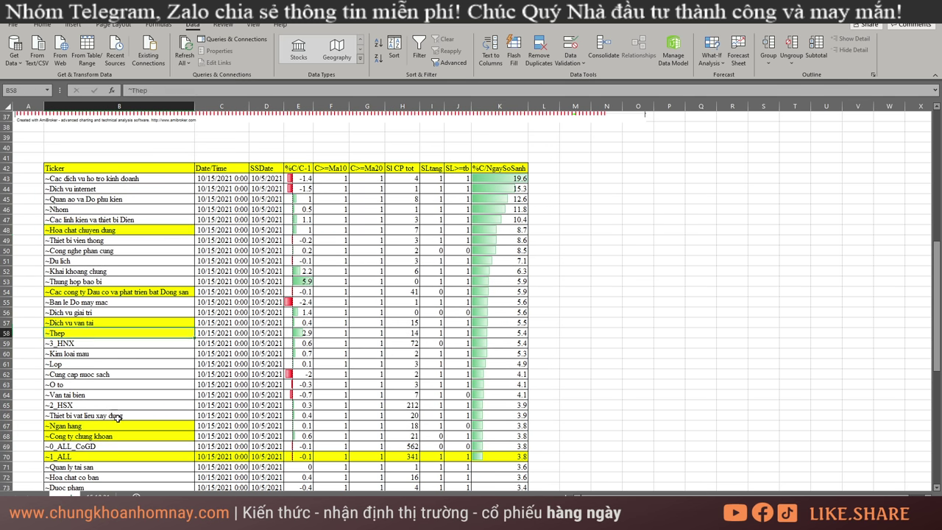
left_click(119, 425)
left_click(131, 440)
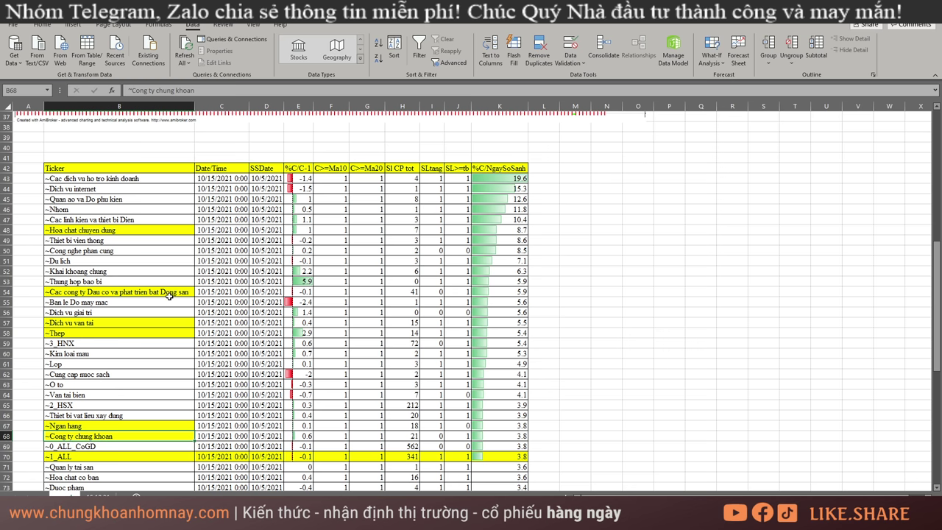
- Delete the entire ~0_ALL_ALL row from the sector ranking table
scroll(364, 390, "down", 9)
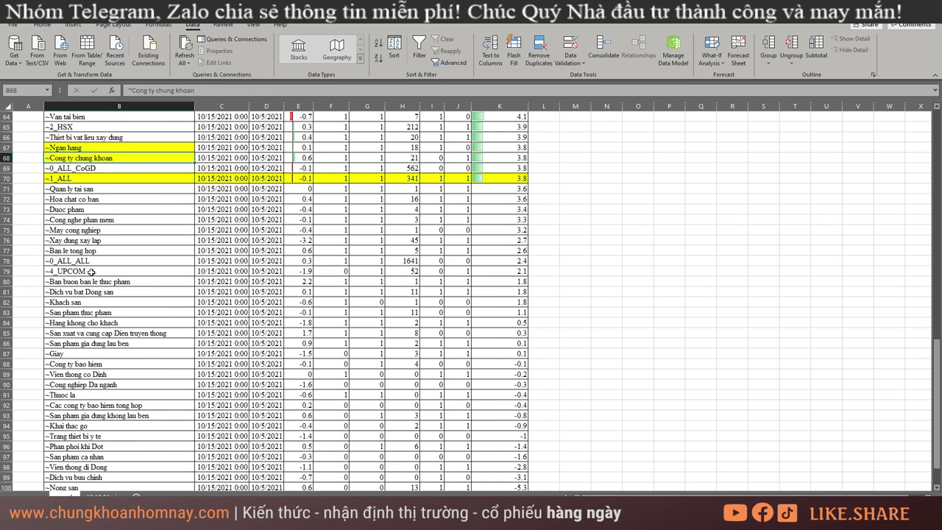
left_click(8, 261)
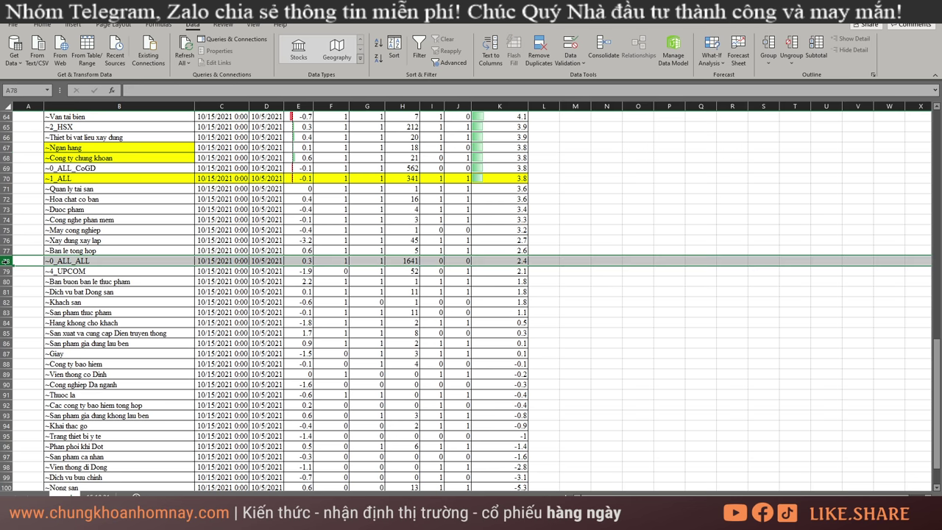
right_click(7, 261)
left_click(33, 354)
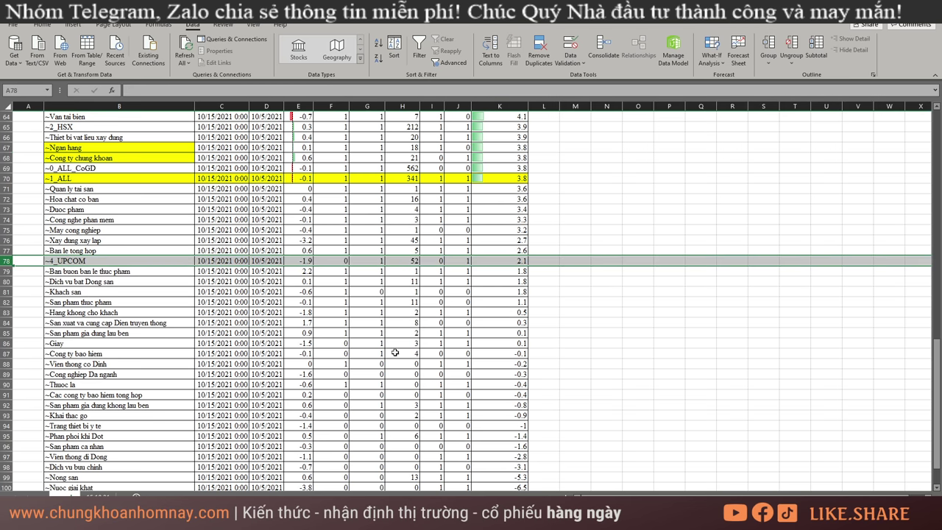
- Review the ranking down to its last row and mark out the leading sectors from Cac dich vu ho tro kinh doanh to Cong ty chung khoan
scroll(438, 325, "down", 5)
scroll(449, 334, "up", 2)
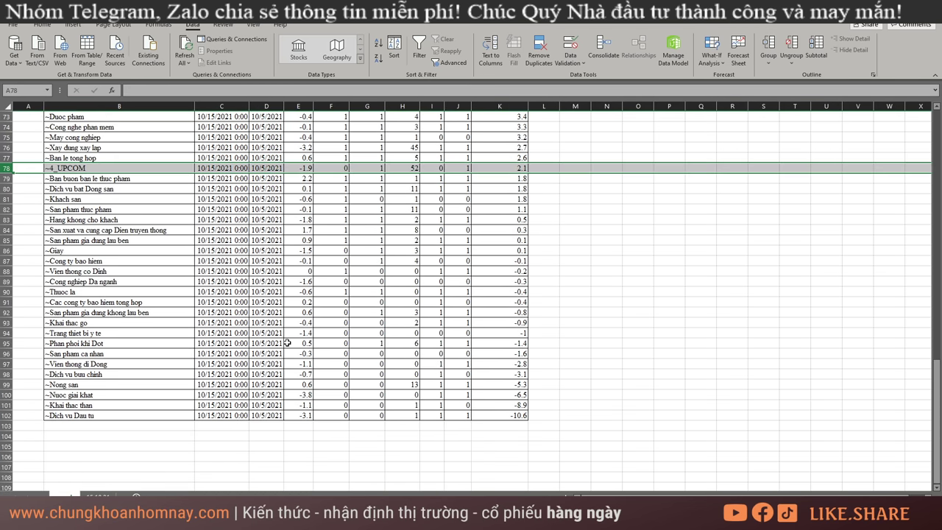
scroll(278, 315, "up", 15)
scroll(77, 184, "down", 4)
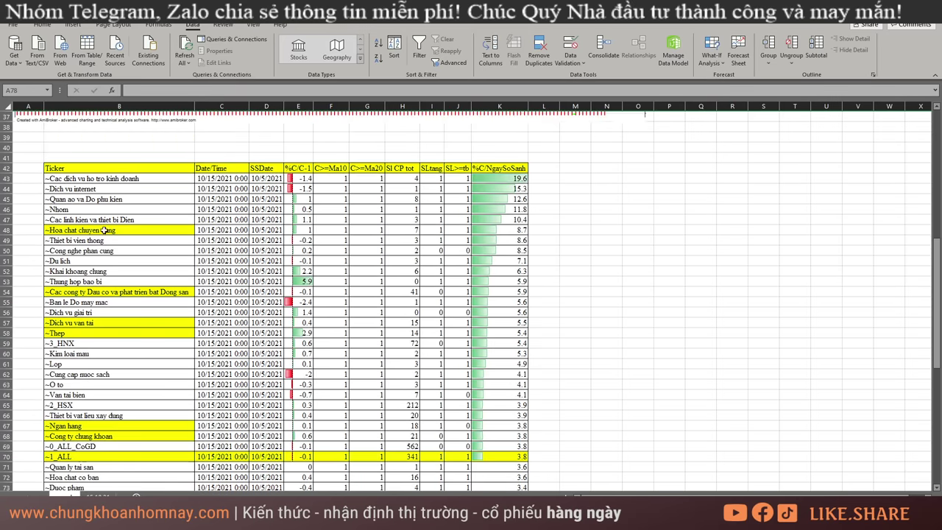
left_click_drag(77, 186, 486, 435)
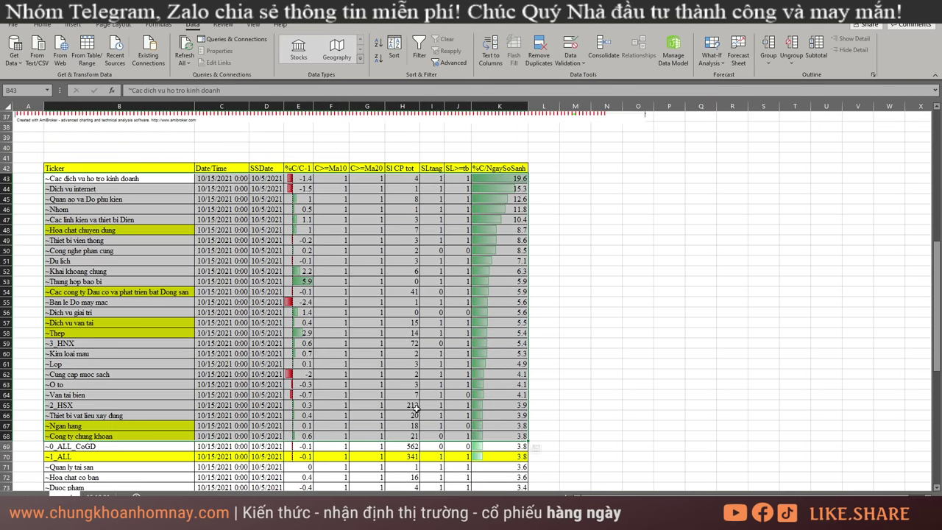
- Examine the weaker sectors ranked below ~1_ALL, including Phan phoi khi Dot, San pham ca nhan and Khai thac than
scroll(273, 283, "down", 7)
scroll(274, 283, "down", 1)
left_click_drag(140, 219, 498, 462)
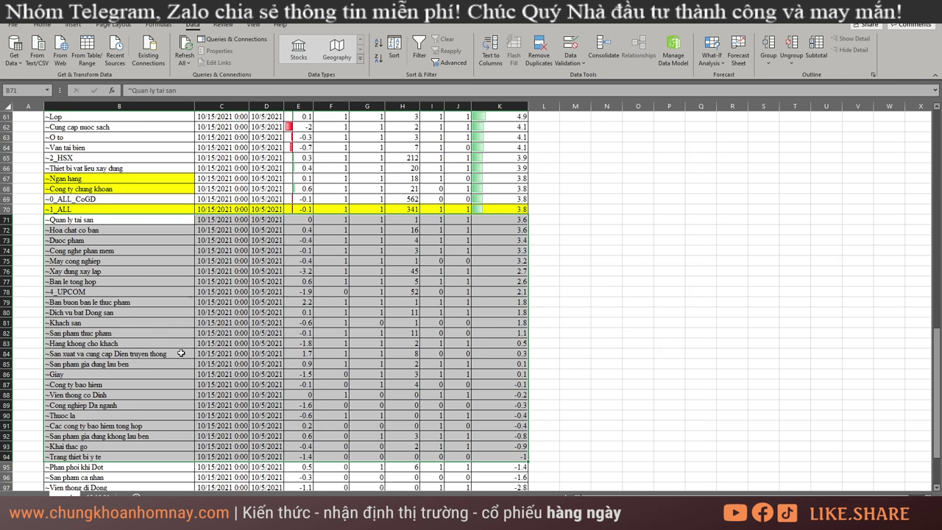
scroll(152, 322, "down", 3)
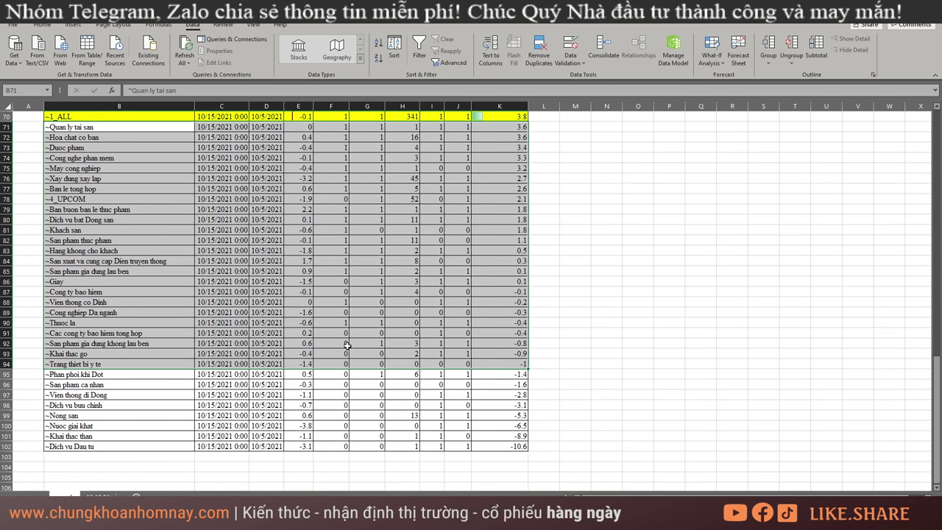
left_click(116, 374)
left_click_drag(180, 378, 515, 390)
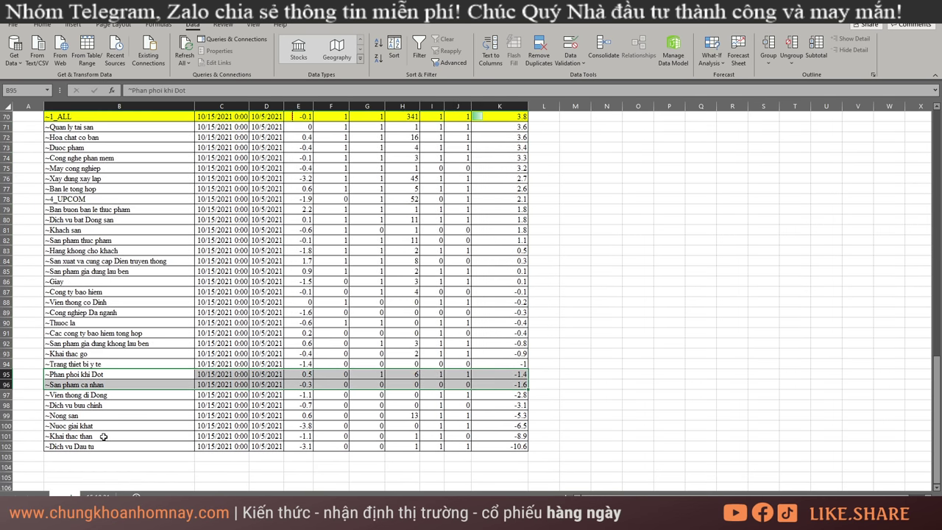
left_click_drag(105, 437, 498, 438)
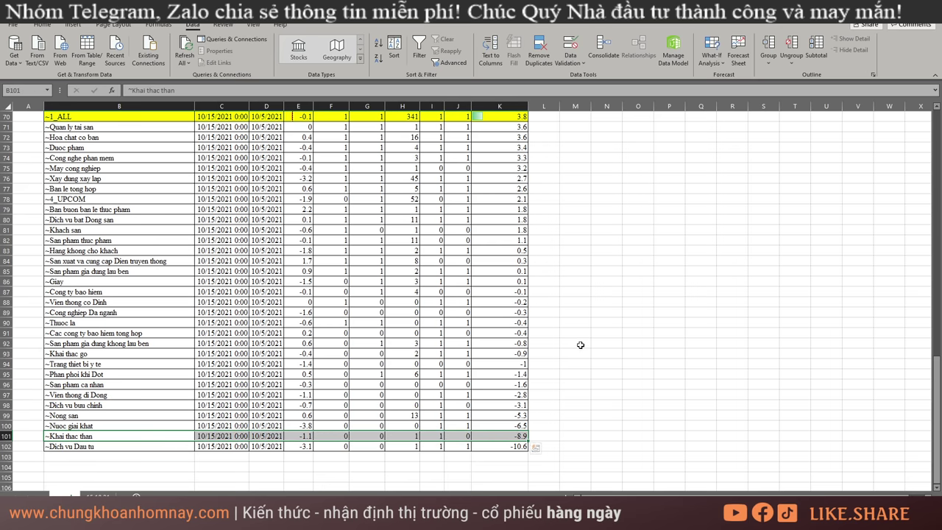
- Review the ~1_ALL market chart, then switch to AmiBroker and display the VNINDEX daily chart
scroll(467, 346, "up", 20)
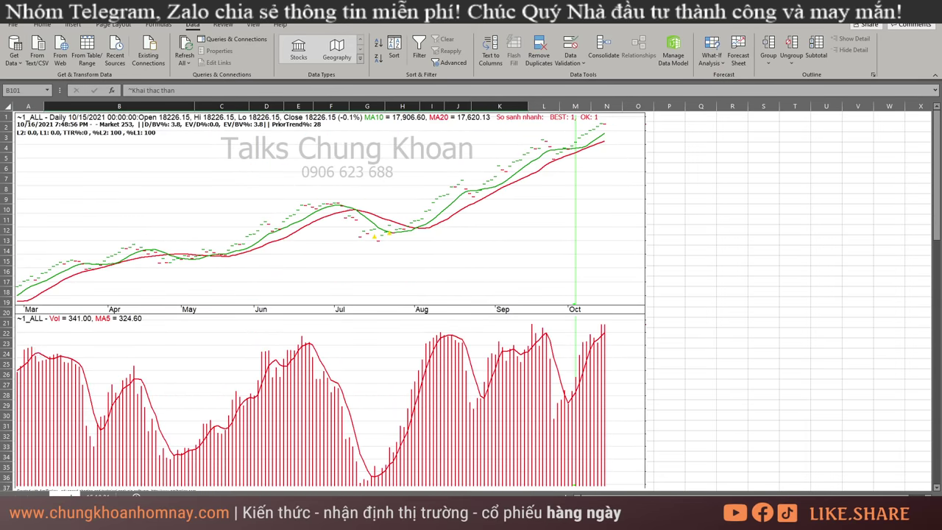
left_click(192, 478)
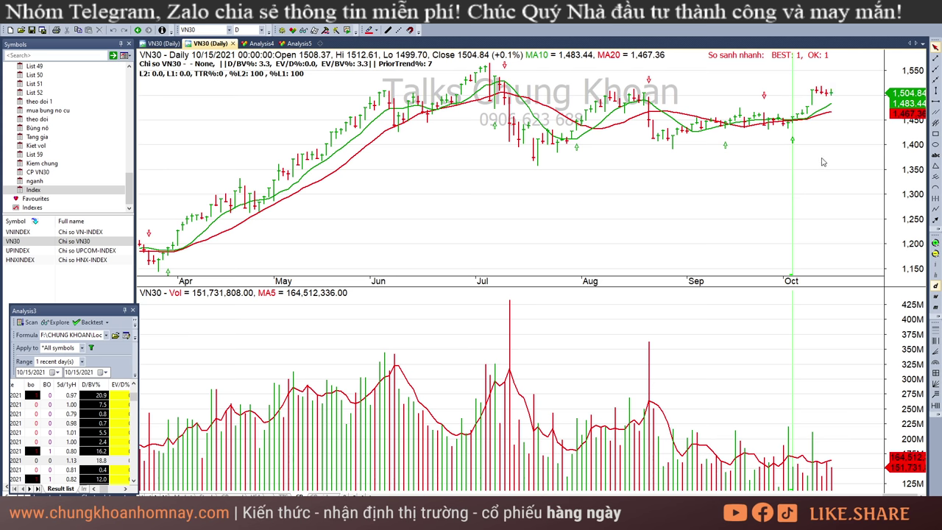
left_click(19, 232)
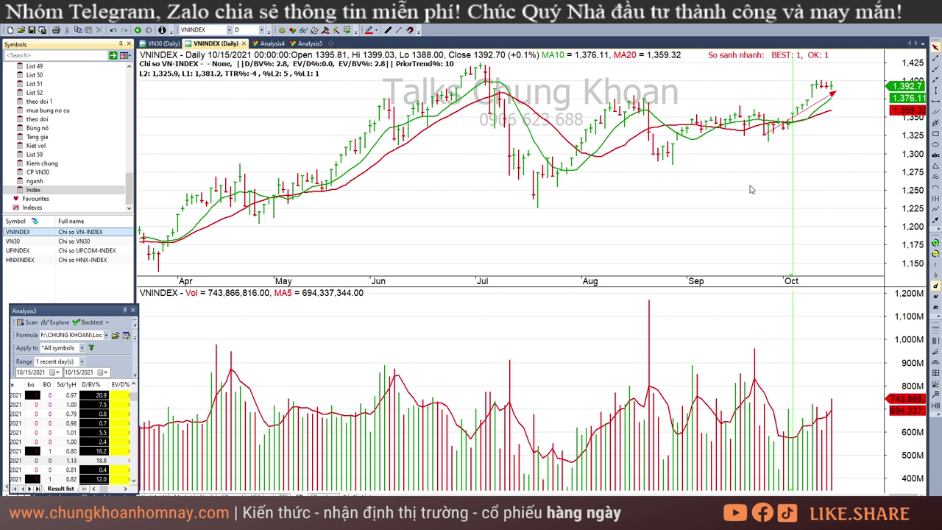
mouse_move(751, 189)
- Switch back to the Excel workbook, show the daily stock screening sheet and survey its columns from end to end
key("alt+Tab")
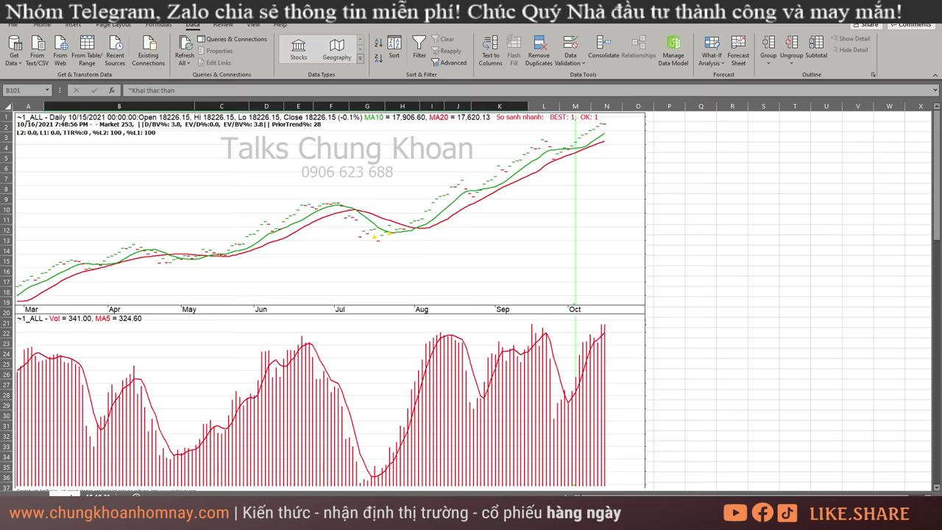
key("ctrl+Page_Down")
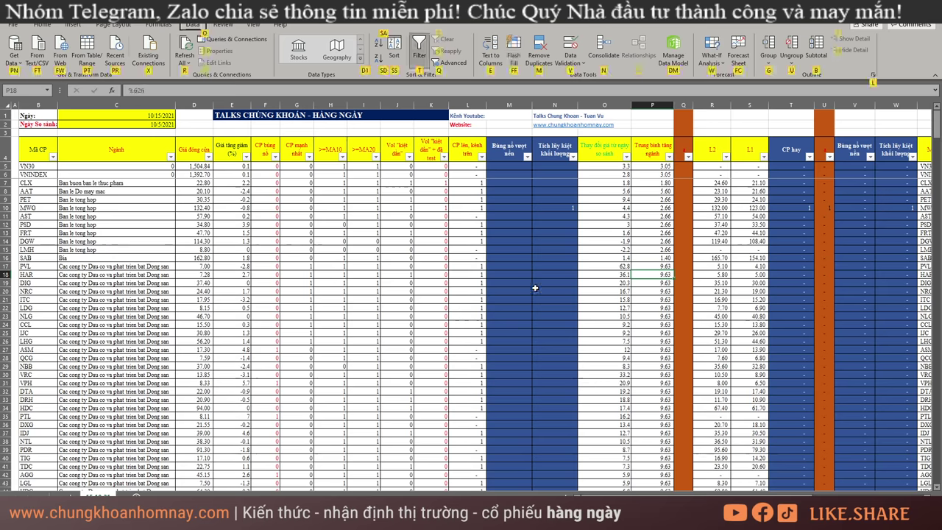
left_click(512, 265)
scroll(475, 295, "right", 10)
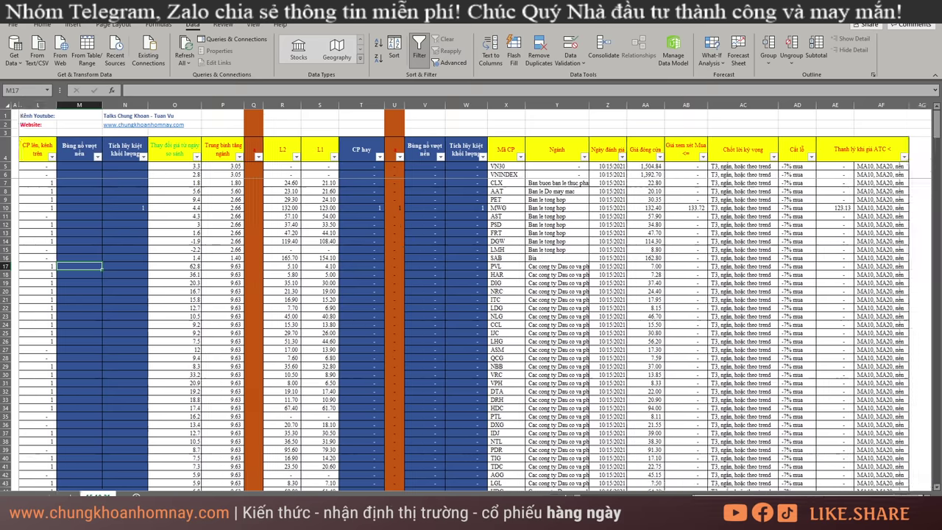
scroll(646, 458, "left", 10)
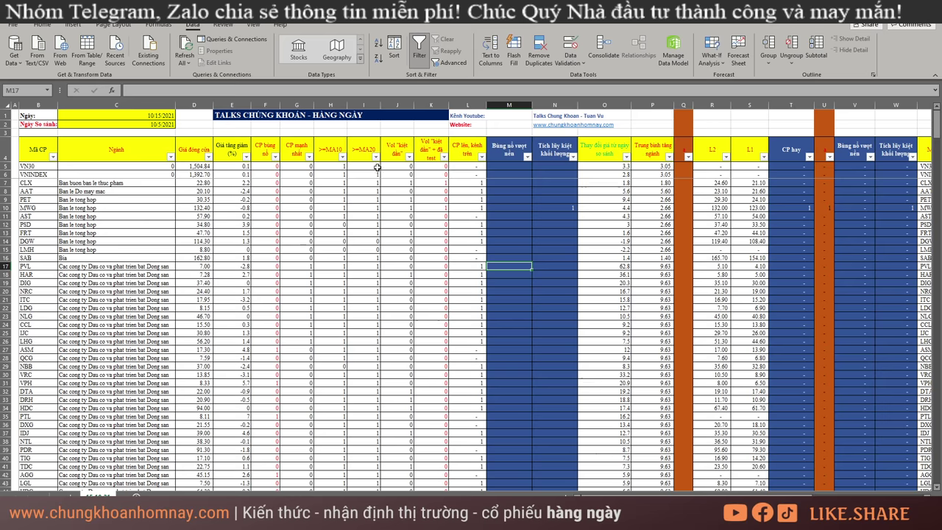
- Examine the screening criteria columns for strongest stocks (CP mạnh nhất), >=MA10 and the two Vol "kiệt dần" conditions
left_click(299, 150)
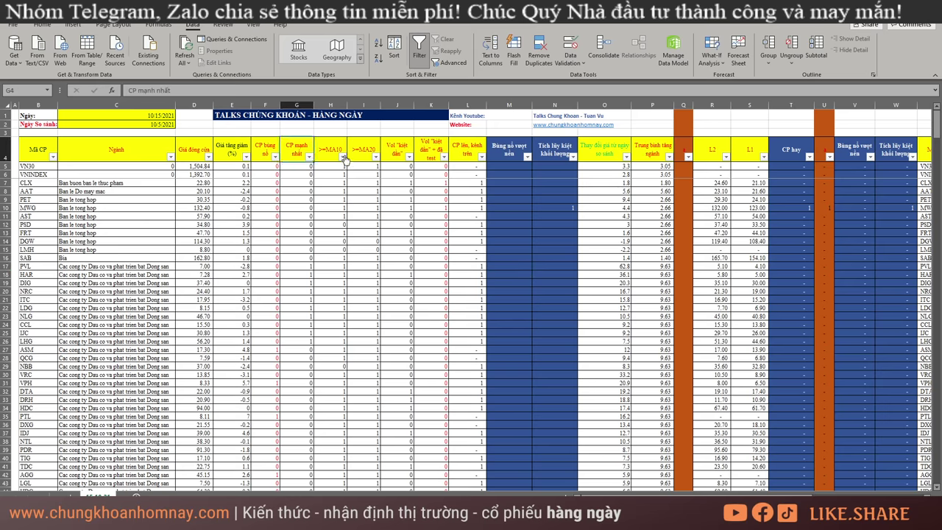
left_click_drag(331, 148, 342, 190)
left_click_drag(400, 150, 434, 258)
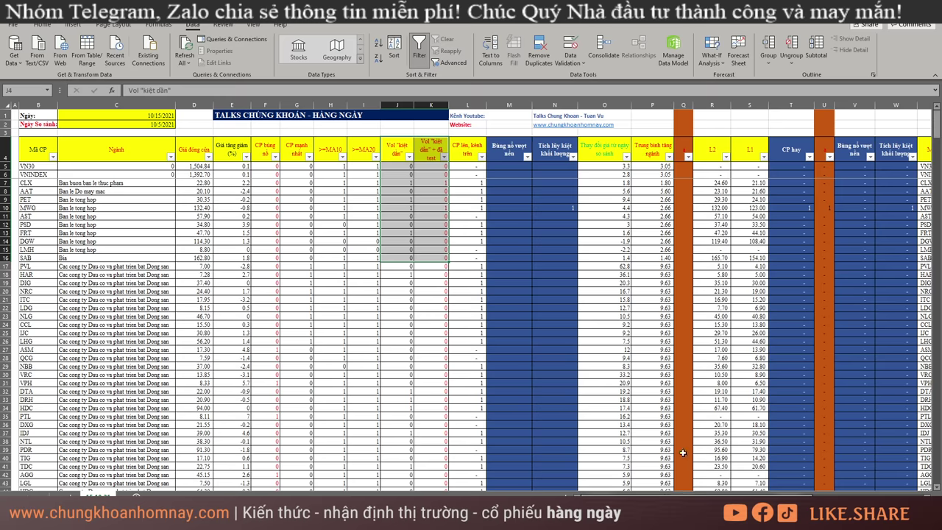
- Filter the second Bùng nổ vượt nền column, beside the trading plan table, to show only the value 1
scroll(663, 475, "right", 5)
scroll(662, 475, "right", 3)
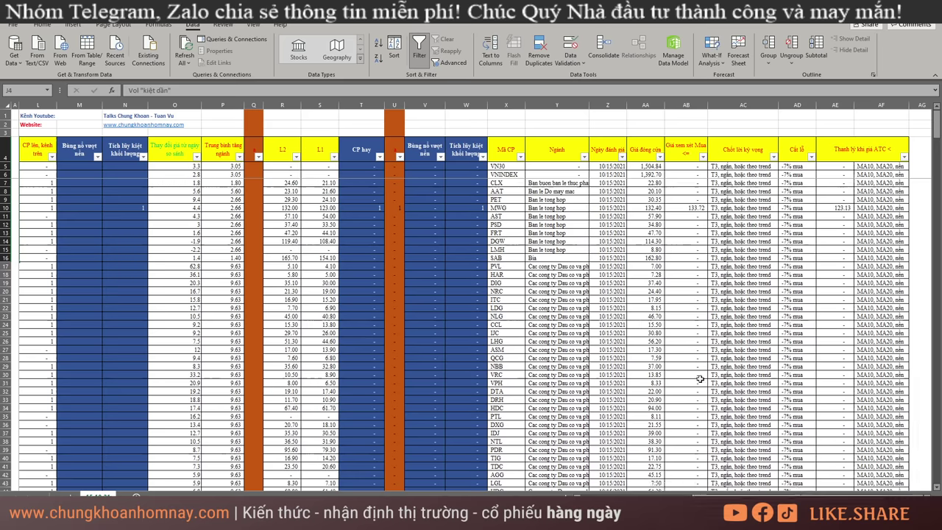
left_click(440, 158)
left_click(343, 272)
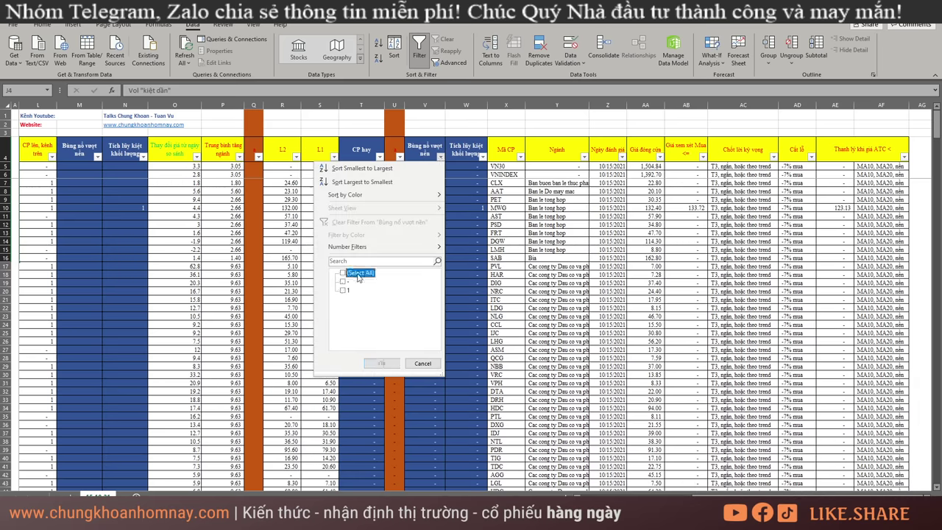
left_click(342, 290)
left_click(382, 362)
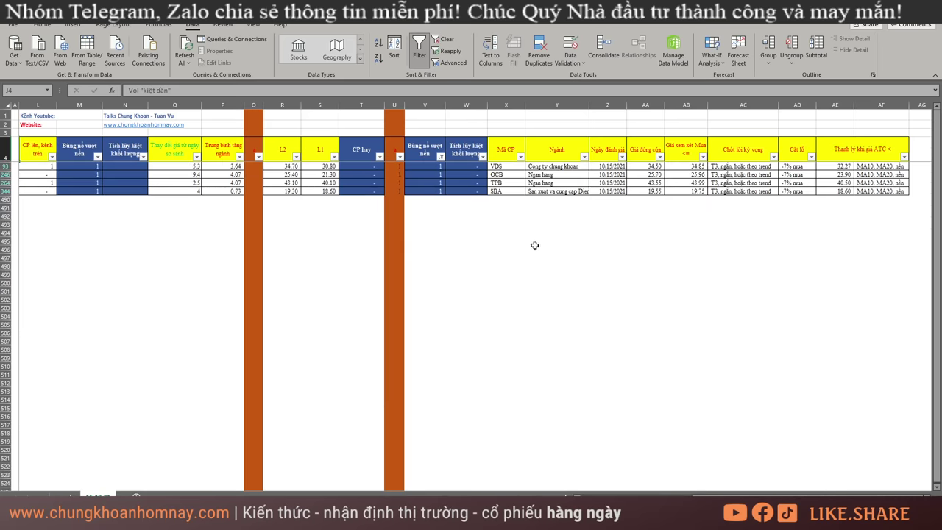
- Examine the stock codes and sectors of the filtered rows VDS, OCB, TPB and SBA
left_click(506, 166)
left_click_drag(506, 166, 571, 181)
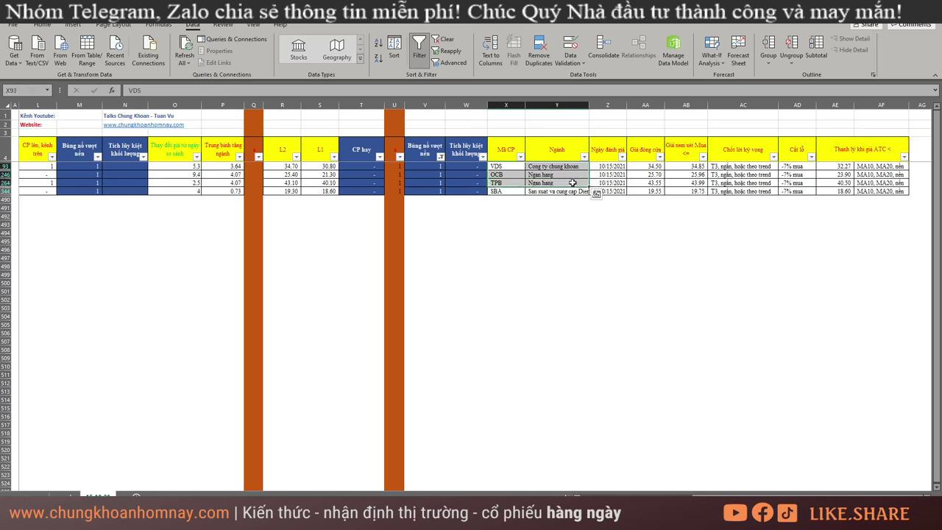
left_click(506, 183)
left_click(507, 193)
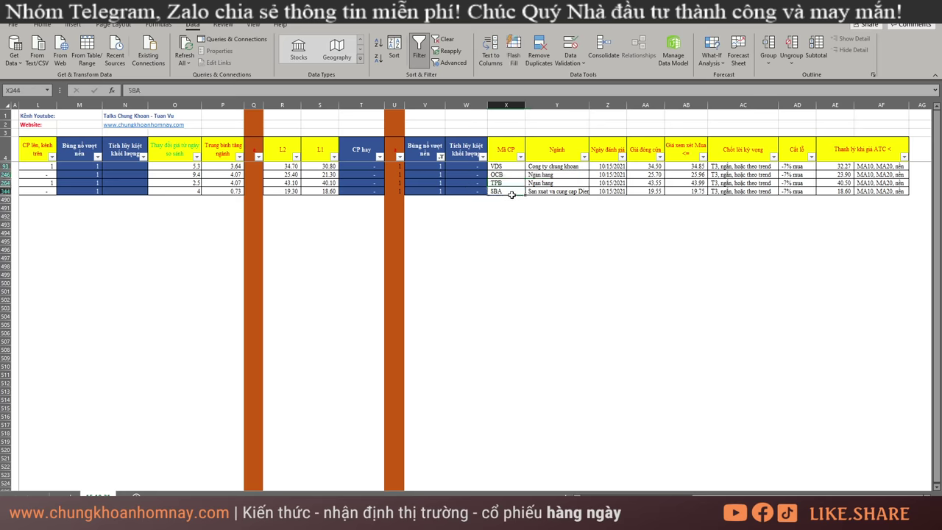
left_click_drag(506, 193, 559, 193)
left_click(557, 192)
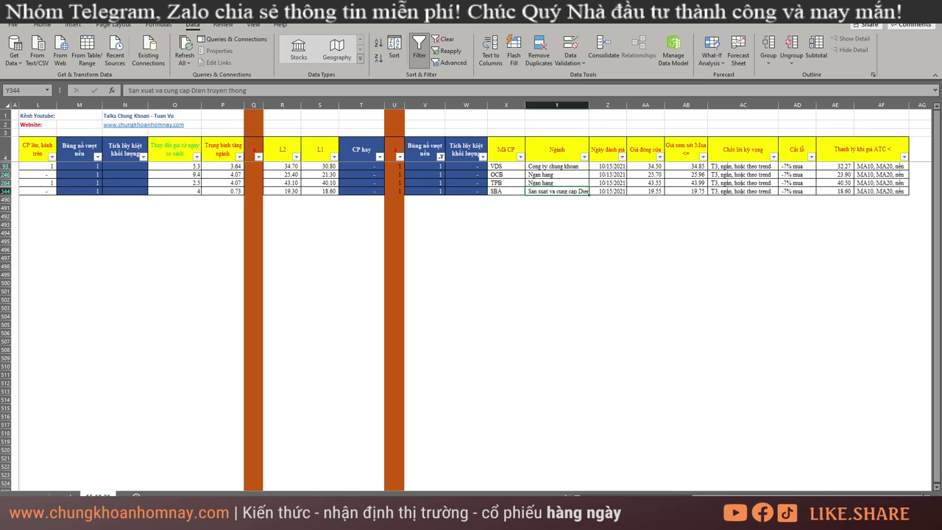
- Switch to AmiBroker, load the VDS daily chart and inspect its September candles in the highlighted price base
left_click(174, 450)
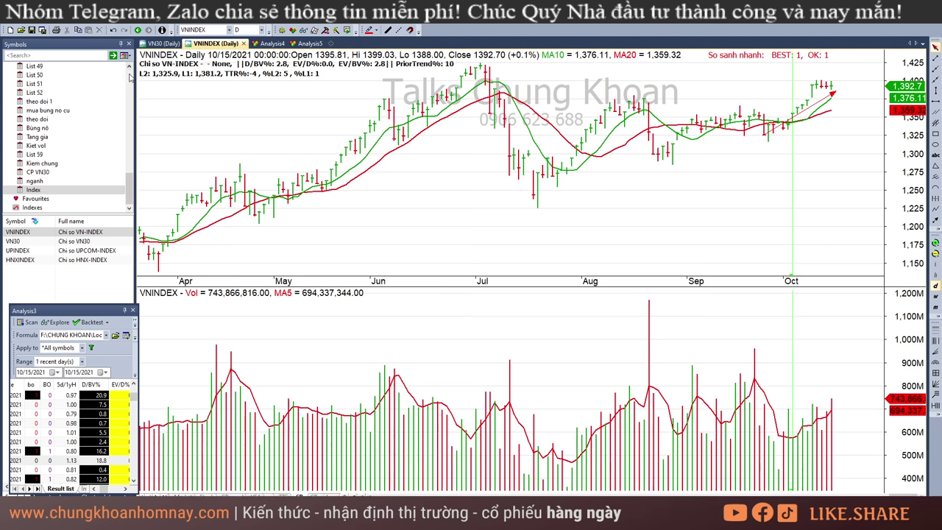
left_click(214, 31)
type("V")
key("Return")
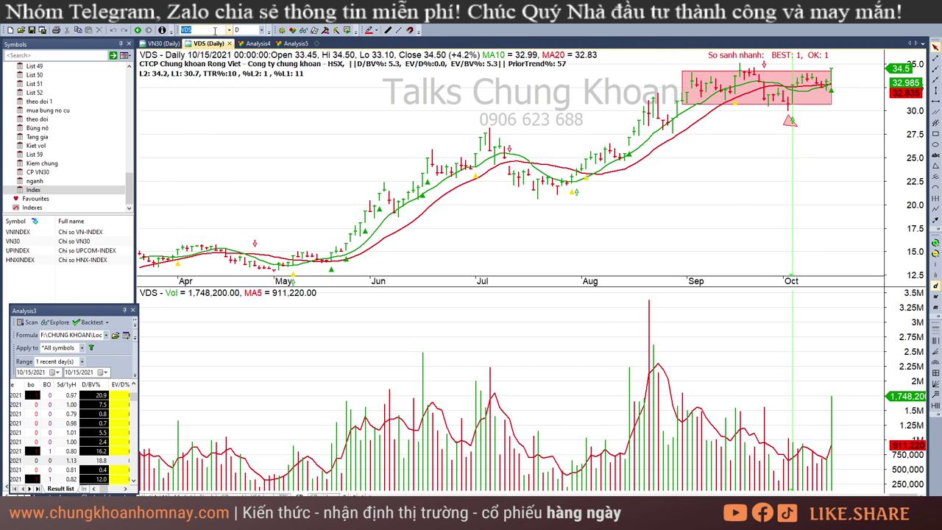
left_click(703, 180)
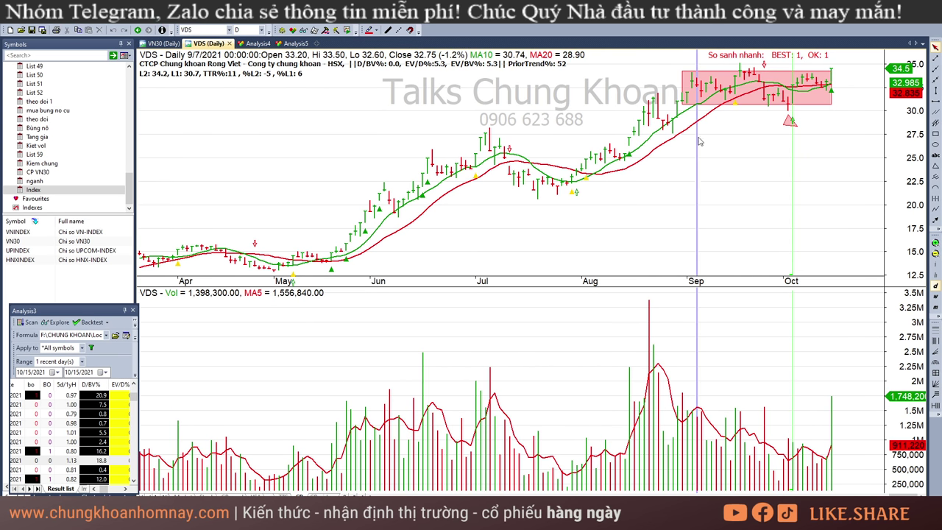
left_click(736, 162)
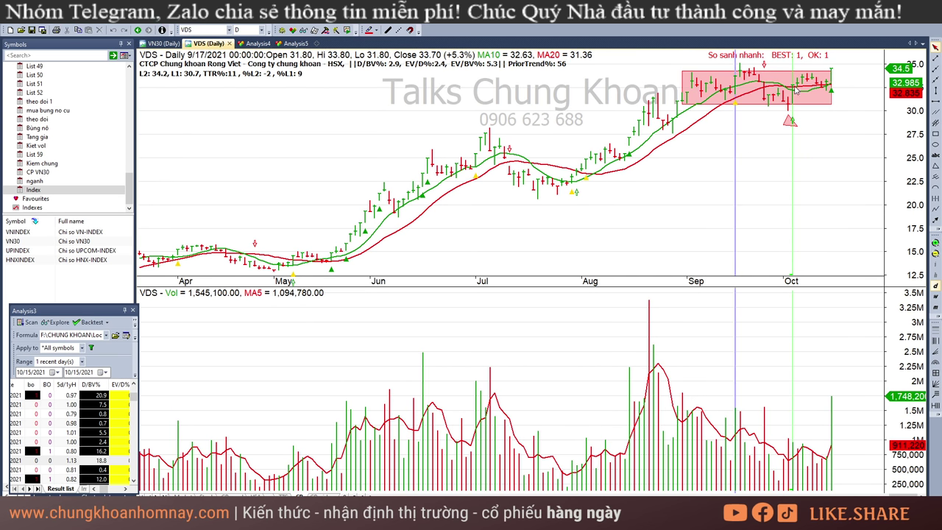
- Inspect the VDS October candles from 10/4/2021 through the 10/15/2021 breakout above the highlighted price base
left_click(790, 139)
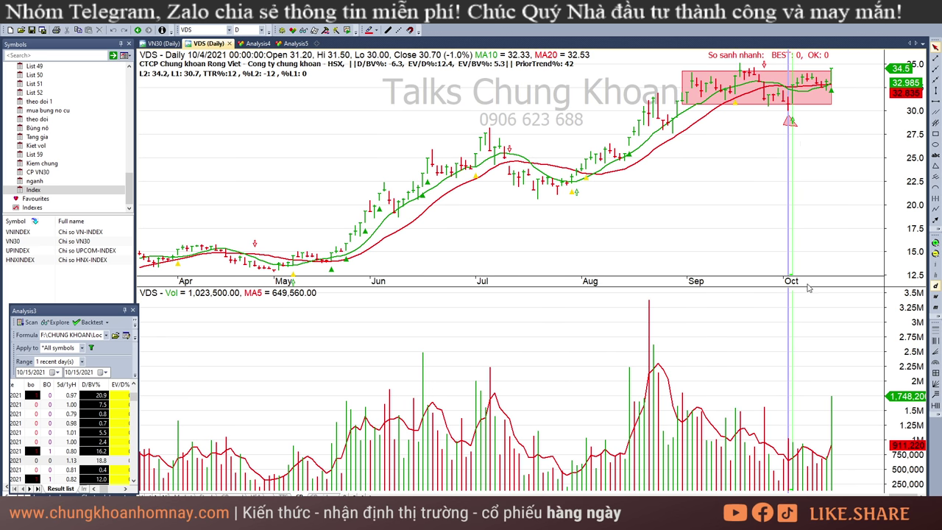
left_click(813, 158)
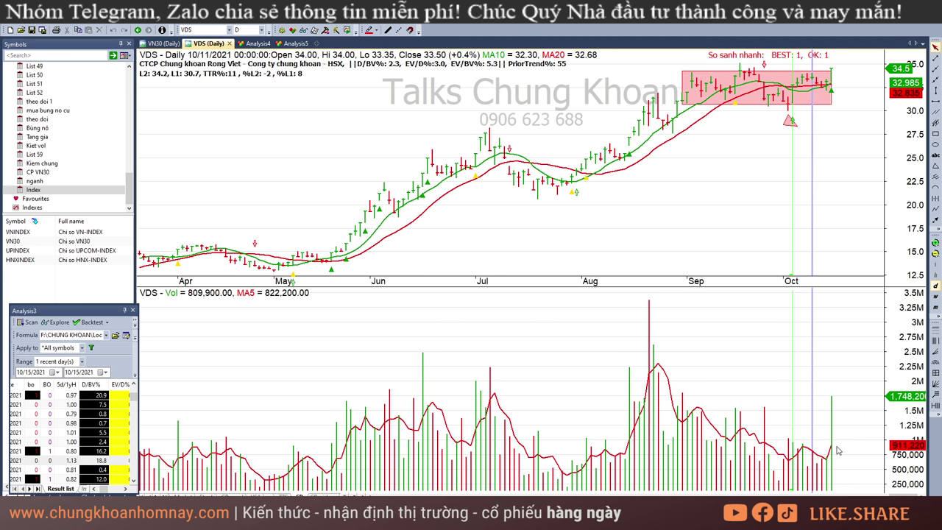
key("Right")
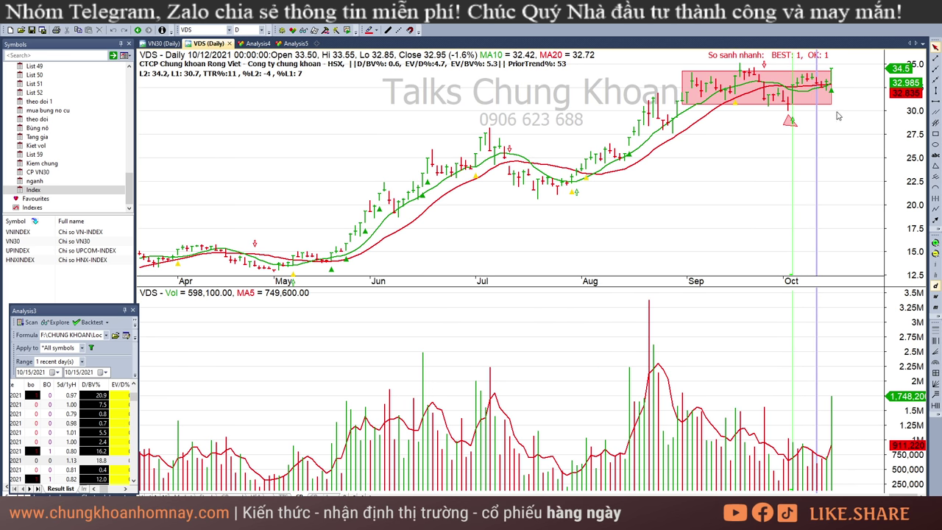
left_click(833, 115)
left_click(858, 132)
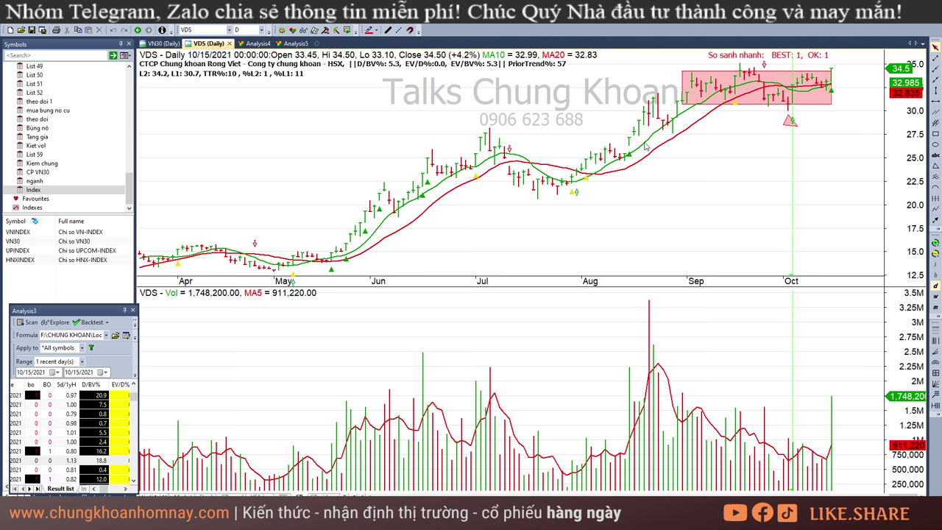
- Load the OCB daily chart and inspect its price base from the 6/8/2021 candle through the July lows to early October
left_click(207, 30)
type("ocb")
key("Return")
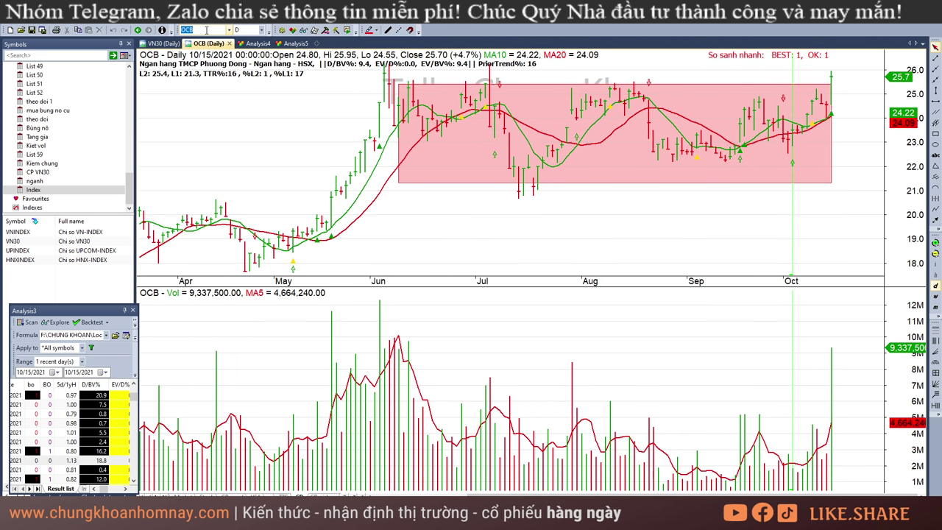
left_click(389, 224)
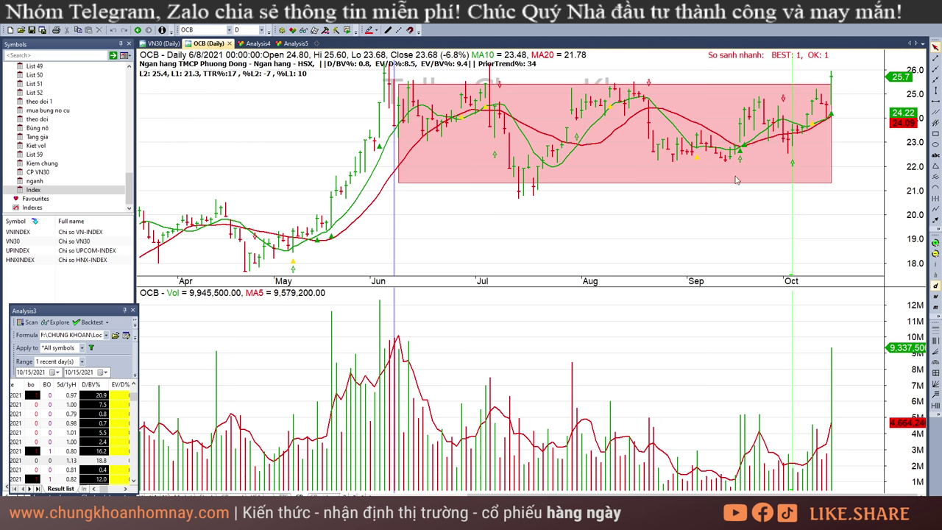
left_click(529, 194)
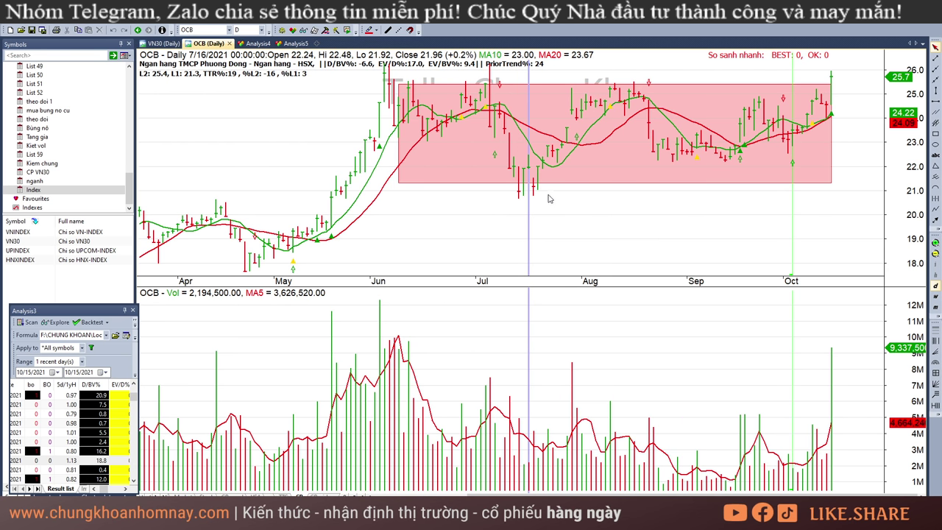
left_click(515, 197)
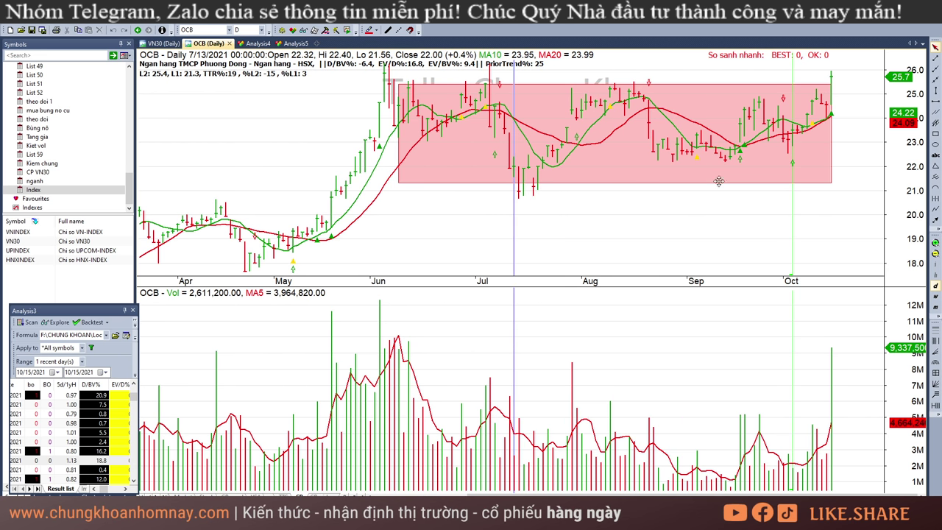
left_click(725, 212)
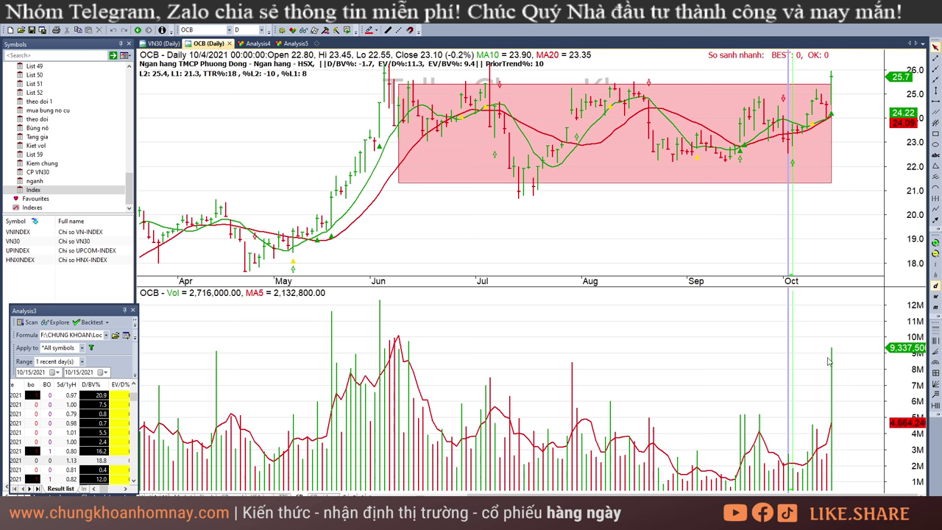
double_click(694, 286)
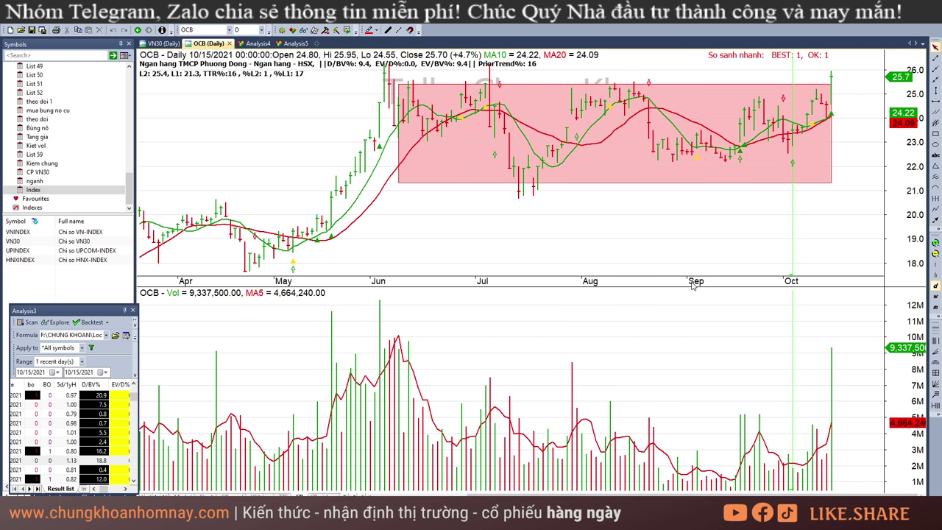
- Examine the OCB October candles and volume bars, from 10/1/2021 to the 10/15/2021 breakout session
left_click(784, 165)
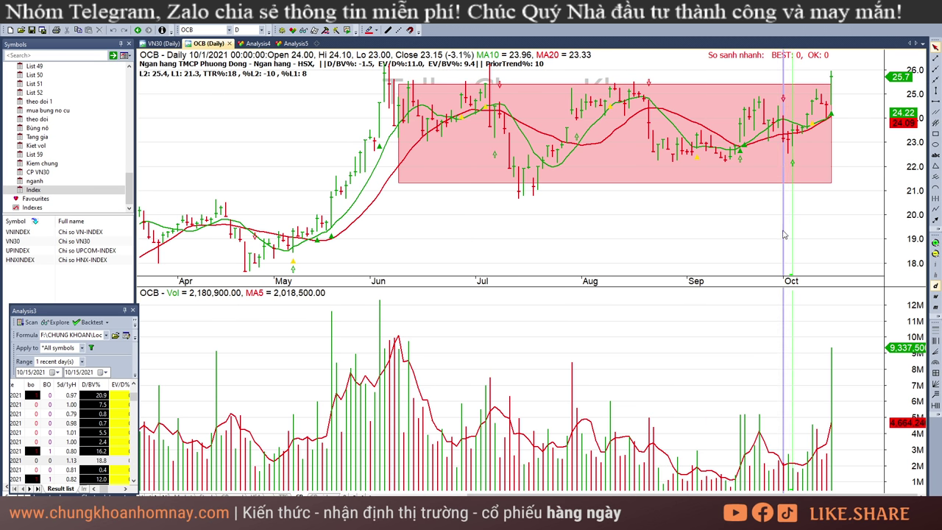
left_click(790, 174)
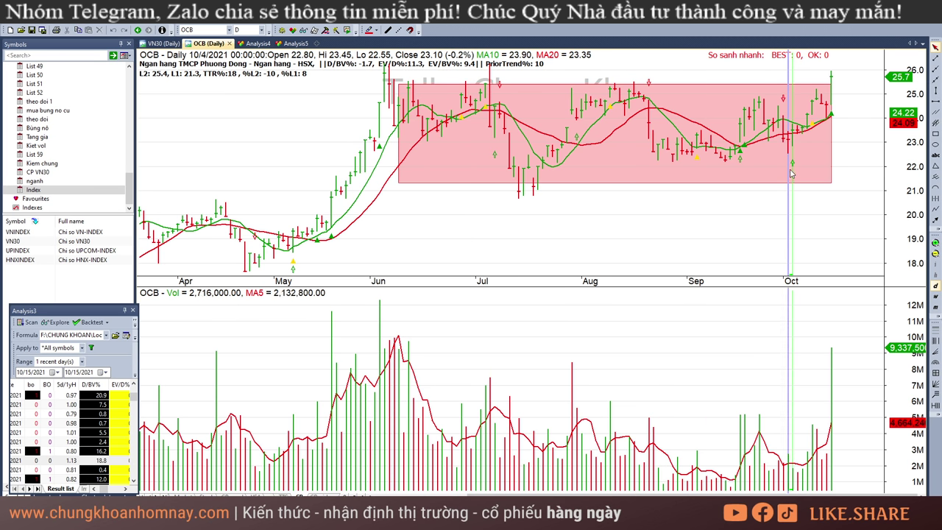
left_click(808, 459)
left_click(786, 490)
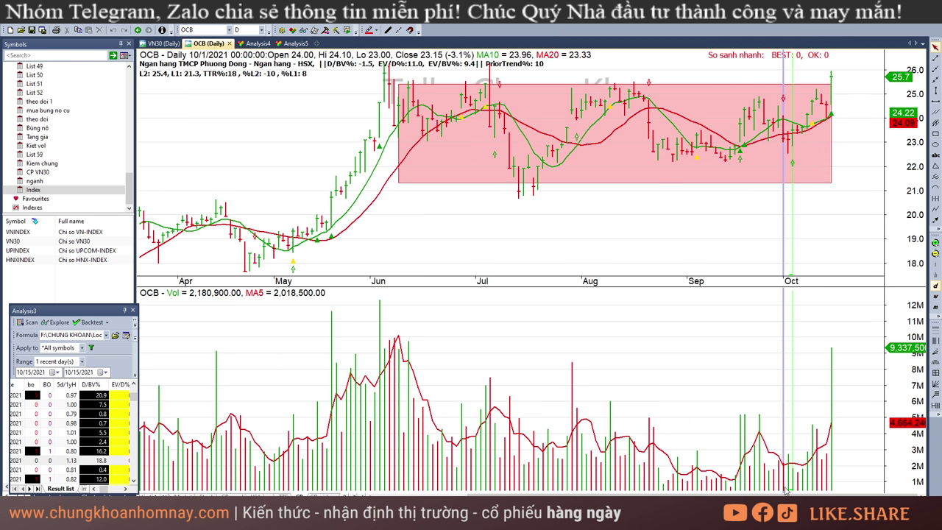
left_click(790, 465)
left_click(813, 477)
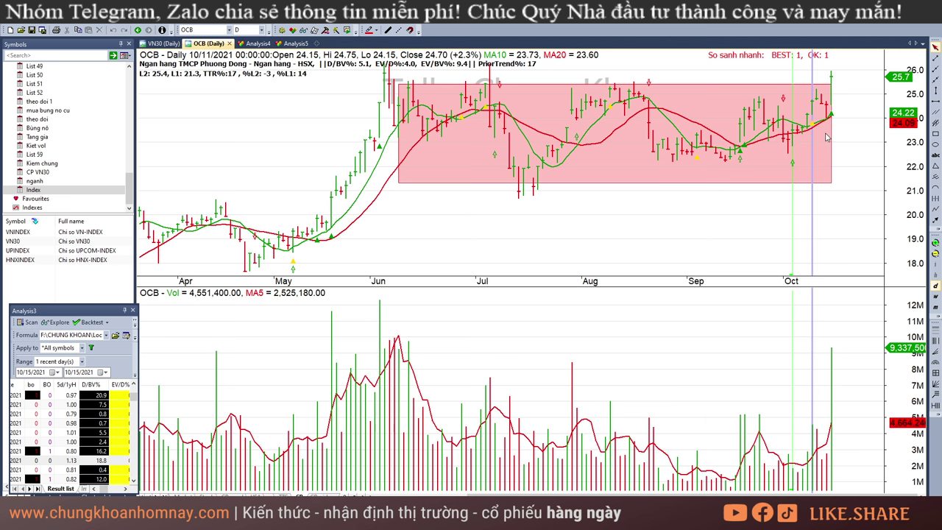
left_click(825, 137)
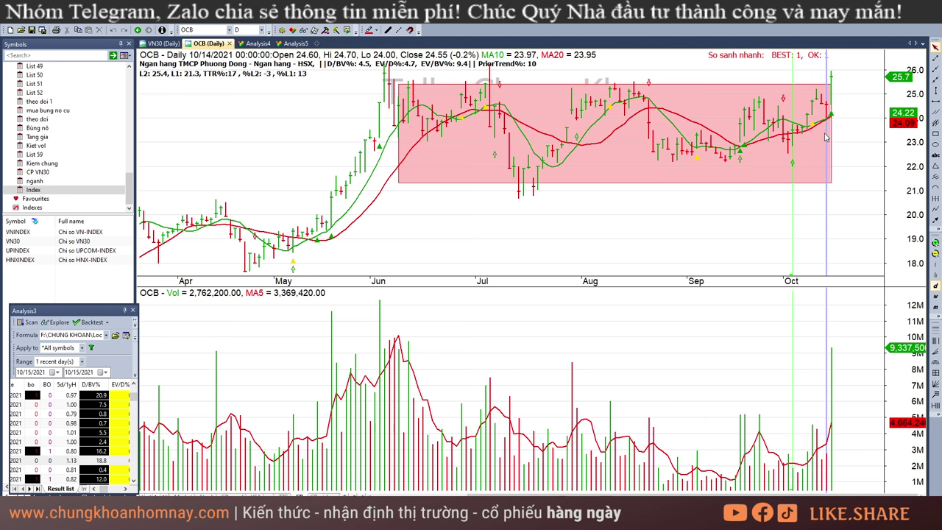
left_click(832, 87)
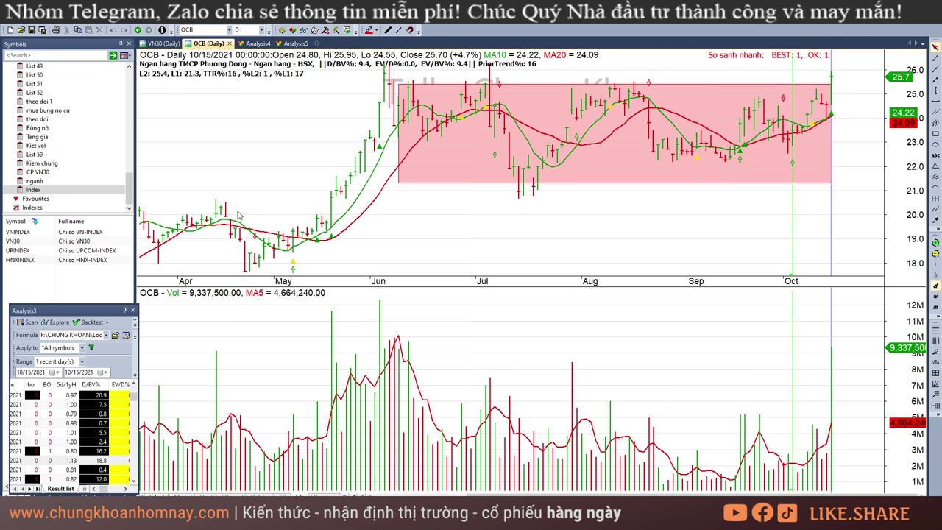
- Load the TPB daily chart and inspect the 9/17/2021 candle and the mid-October volume bars before the breakout
left_click(211, 31)
type("TPB")
key("Return")
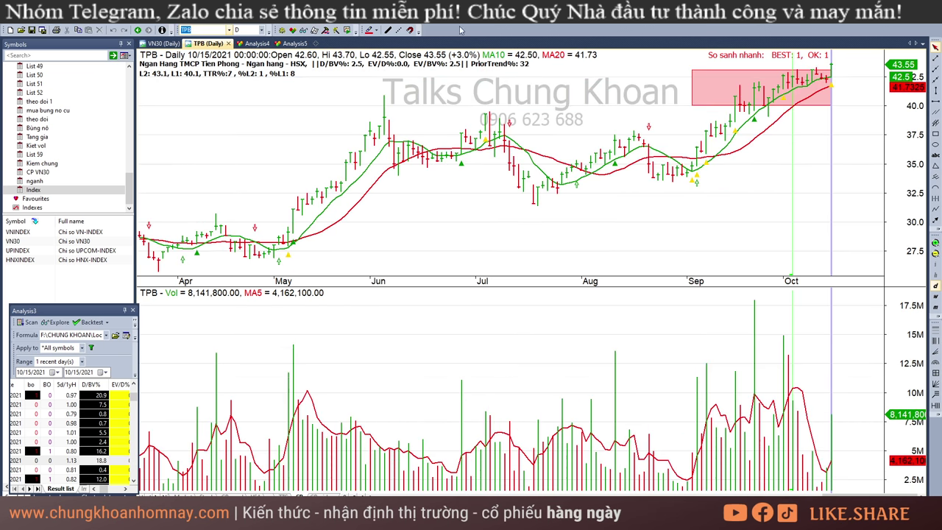
left_click(736, 169)
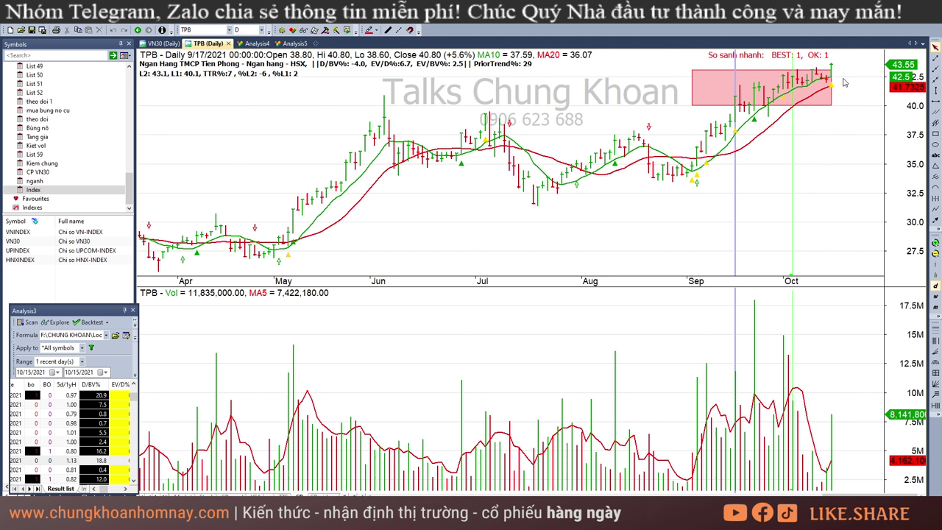
left_click(816, 487)
left_click(822, 486)
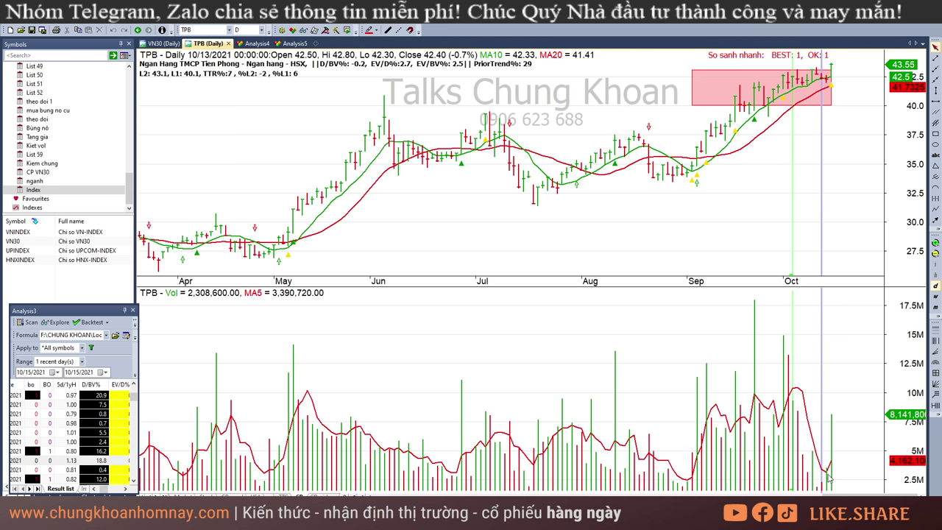
left_click(826, 477)
double_click(864, 83)
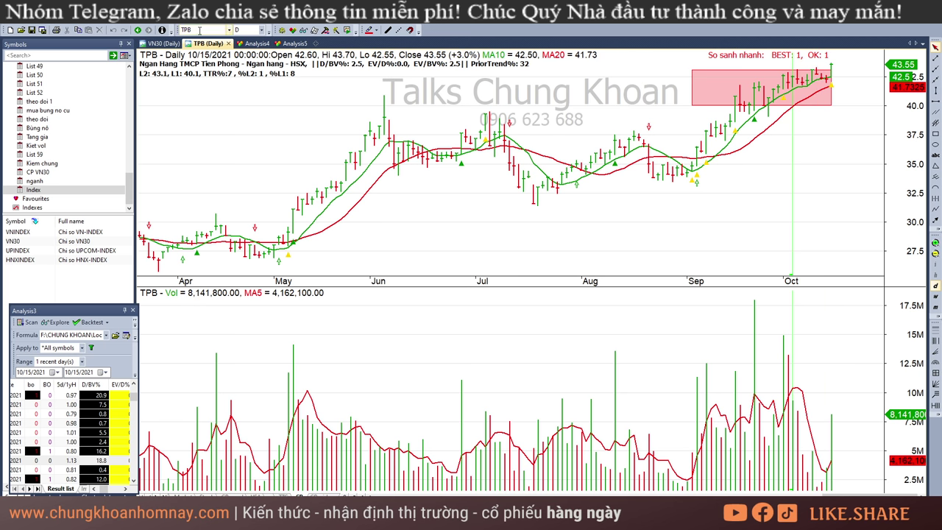
- Check the remaining filtered stock in Excel, return to AmiBroker, load the SBA daily chart and inspect its October base up to 10/11/2021
key("alt+Tab")
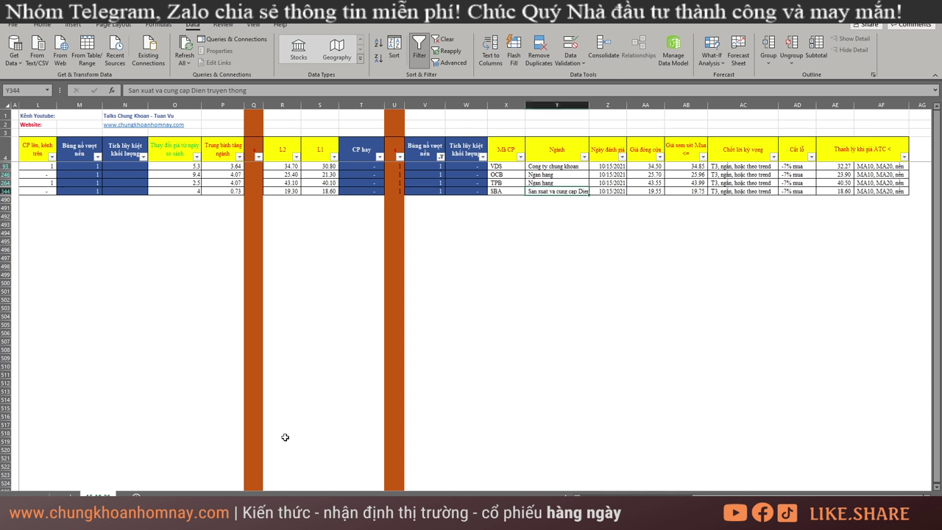
key("alt+Tab")
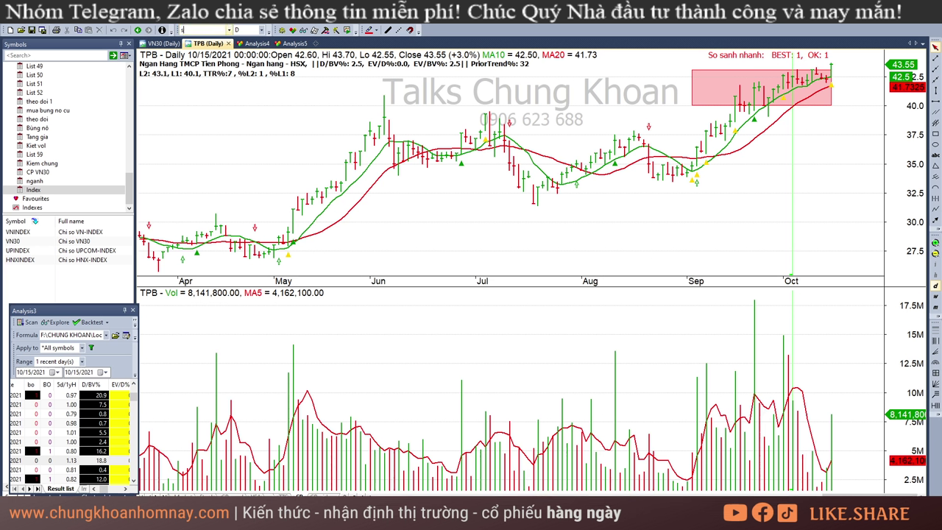
left_click(206, 31)
type("sba")
key("Return")
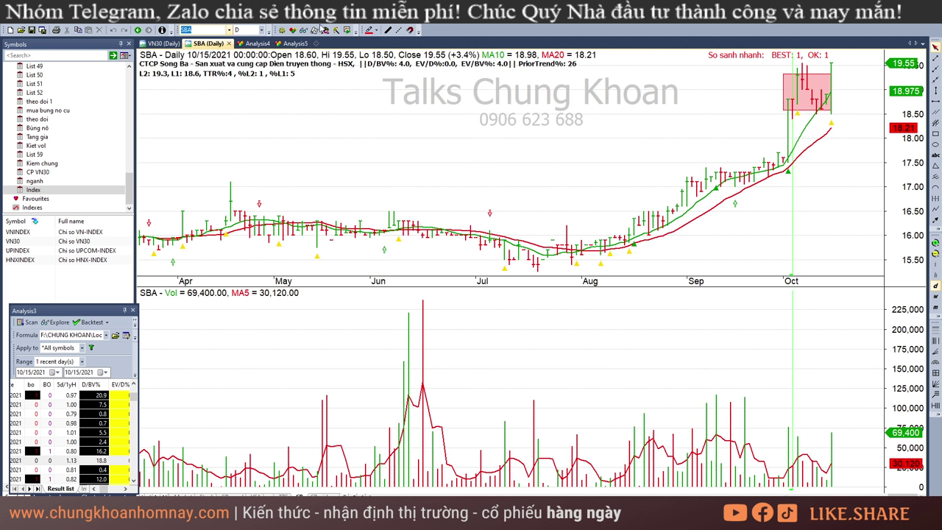
left_click(801, 143)
left_click(812, 145)
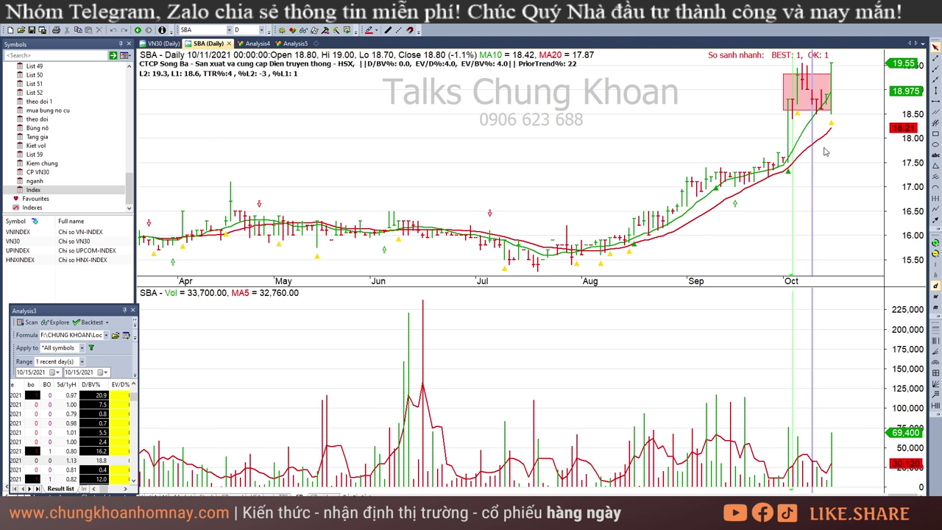
- Examine the SBA October volume bars, comparing the 10/15/2021 session with the low-volume 10/8/2021 session
left_click(822, 486)
left_click(832, 485)
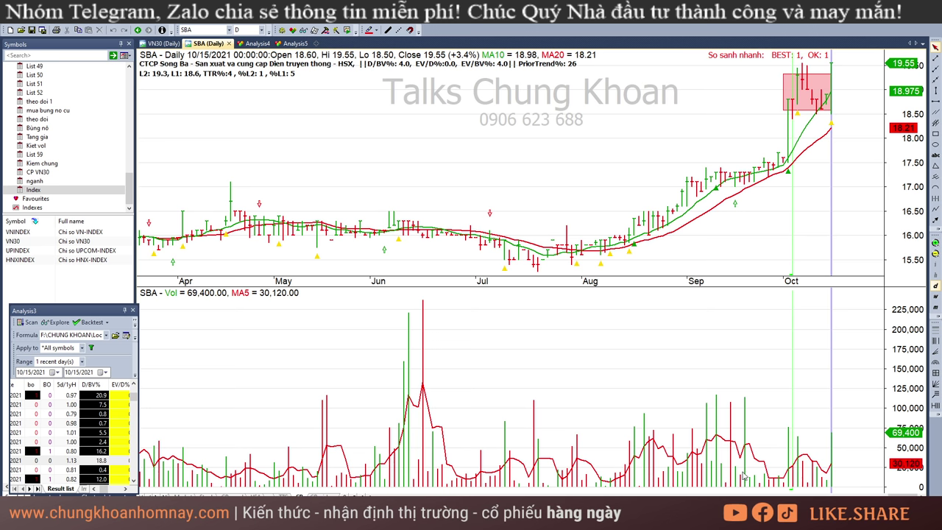
mouse_move(555, 429)
left_click(808, 479)
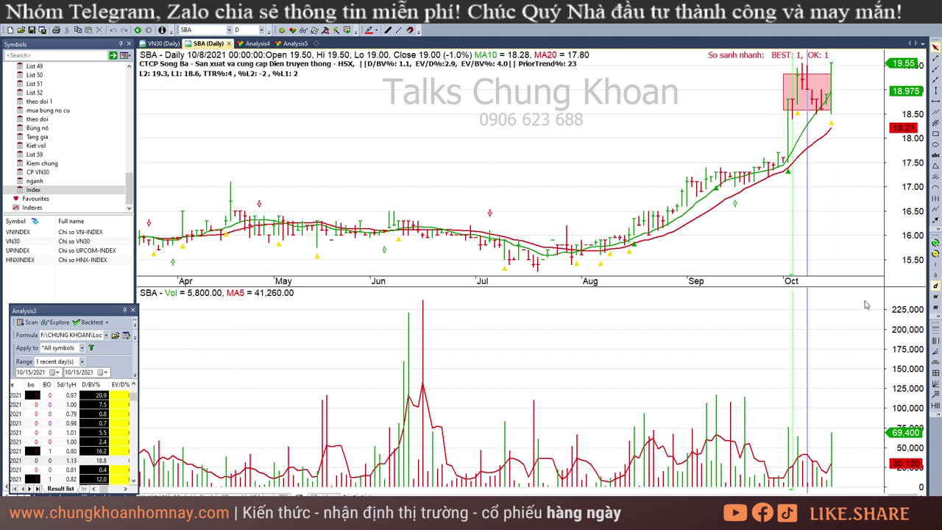
left_click(830, 221)
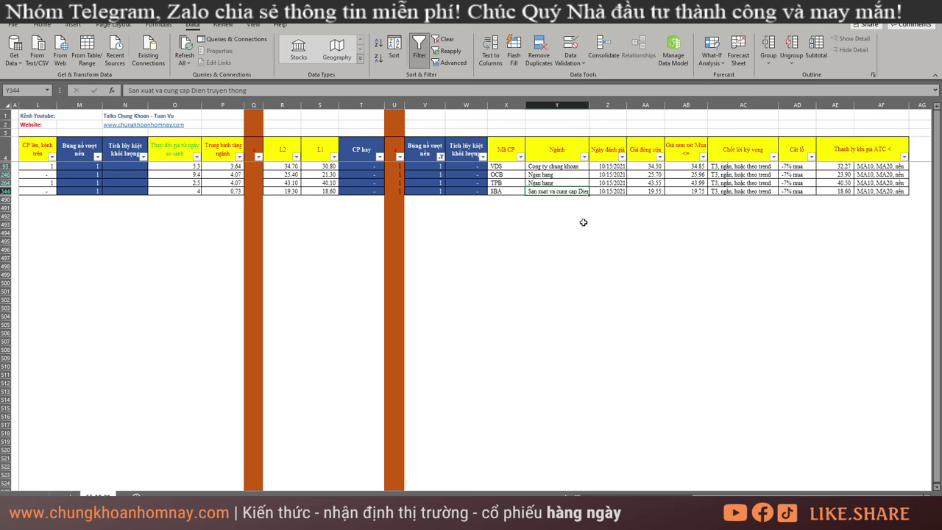
- Clear the existing filter in Excel, show only the value 1 in the second Tích lũy kiệt khối lượng column, and select the resulting Ngành cells
left_click(590, 217)
key("alt+a+c")
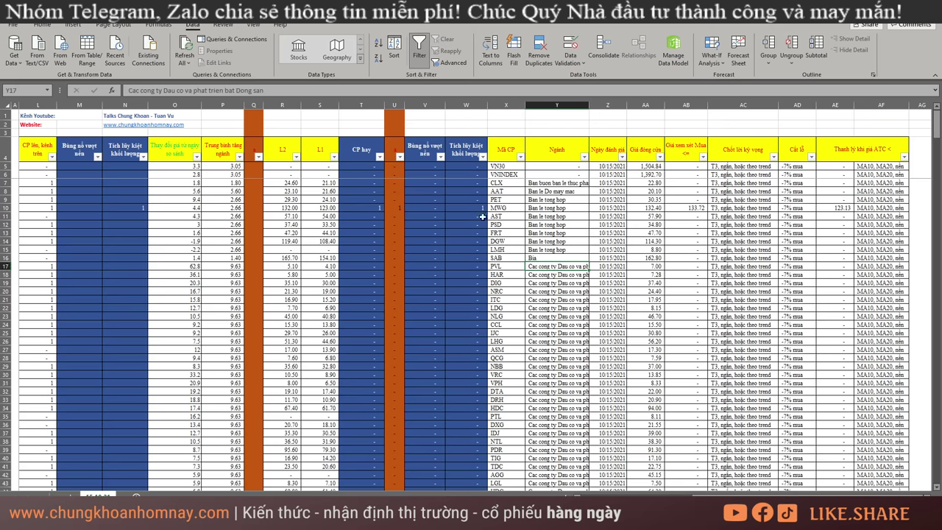
left_click(557, 267)
left_click(483, 156)
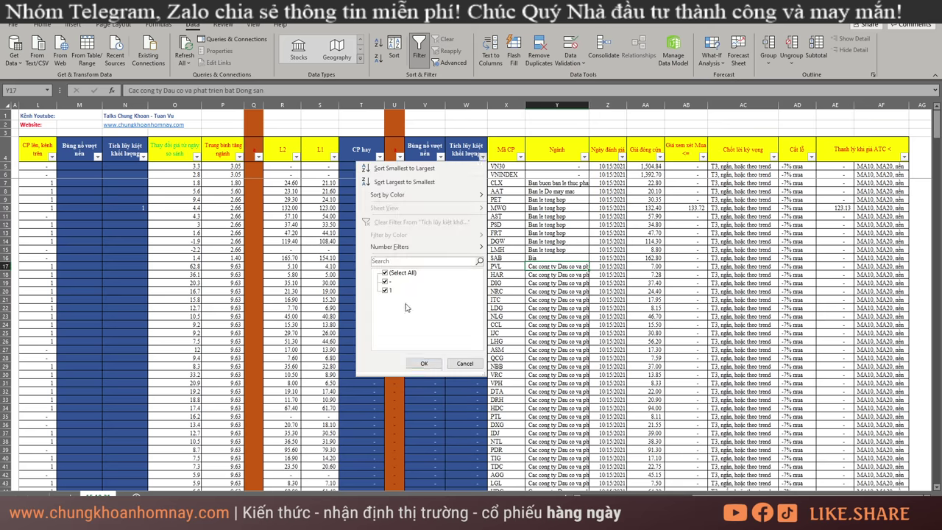
left_click(384, 273)
left_click(390, 290)
left_click(423, 363)
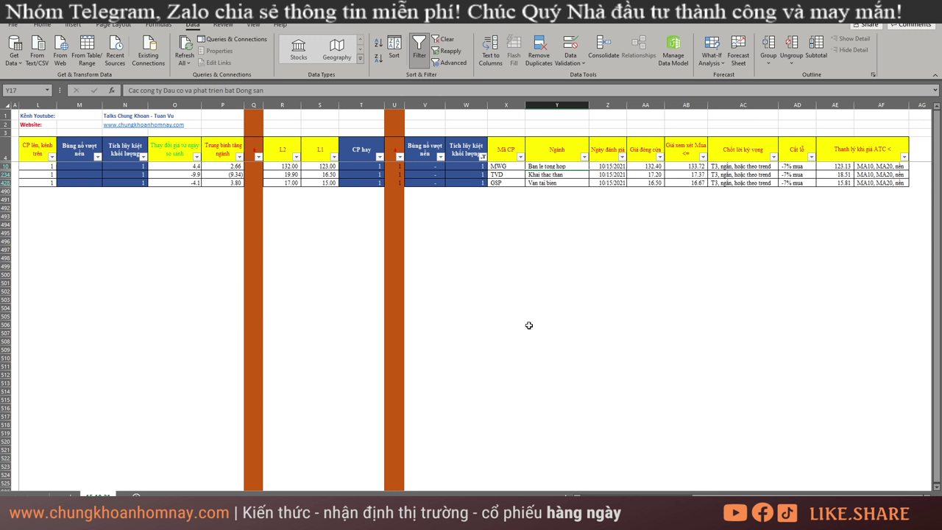
left_click_drag(509, 167, 562, 182)
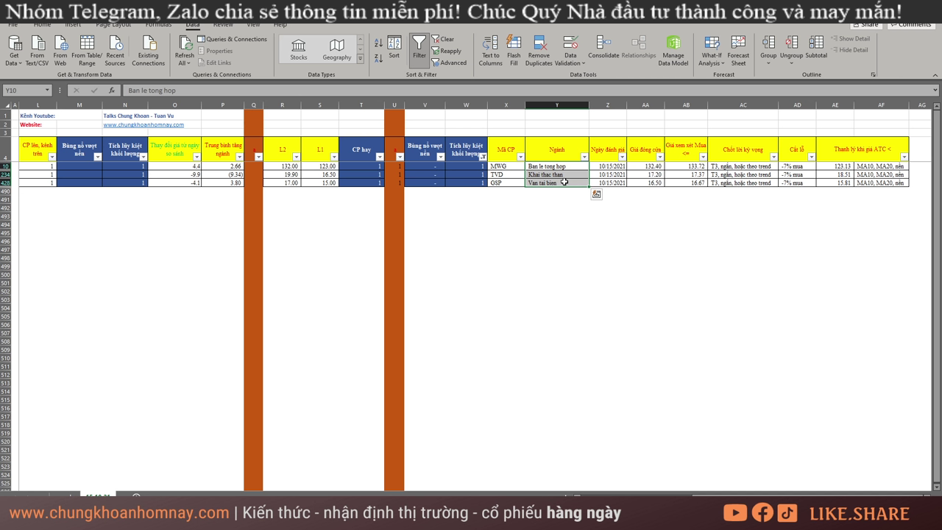
- Switch to AmiBroker, load the MWG daily chart and inspect its October candles around the highlighted base, including 10/5/2021 and 10/12/2021
key("alt+Tab")
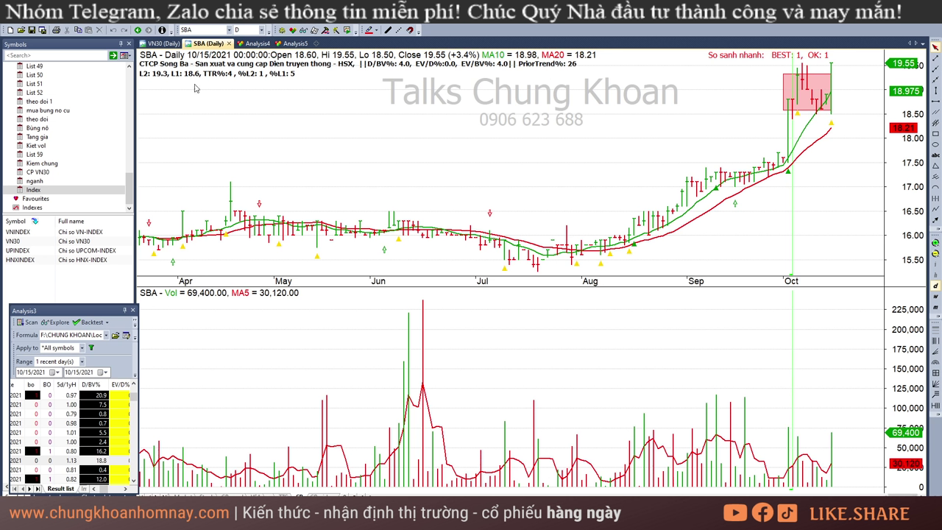
left_click(196, 33)
type("mwg")
key("Return")
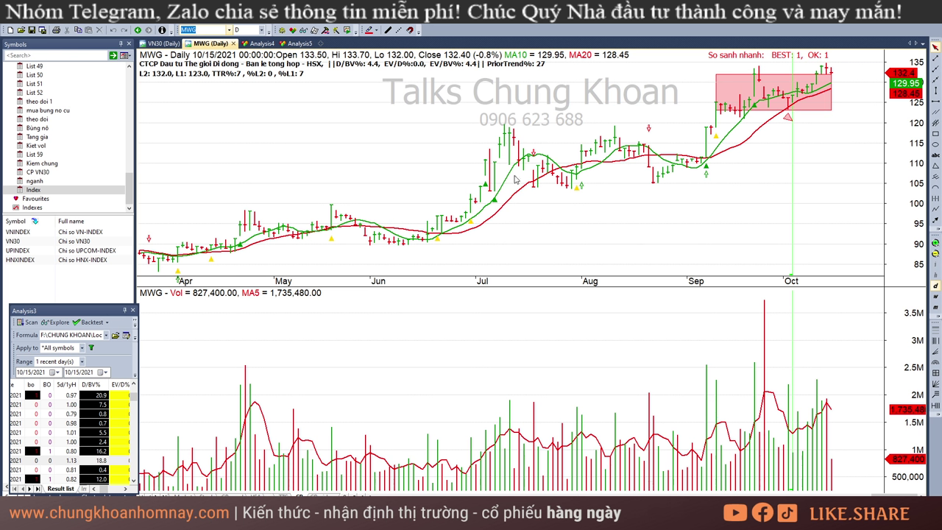
left_click(760, 155)
left_click(796, 172)
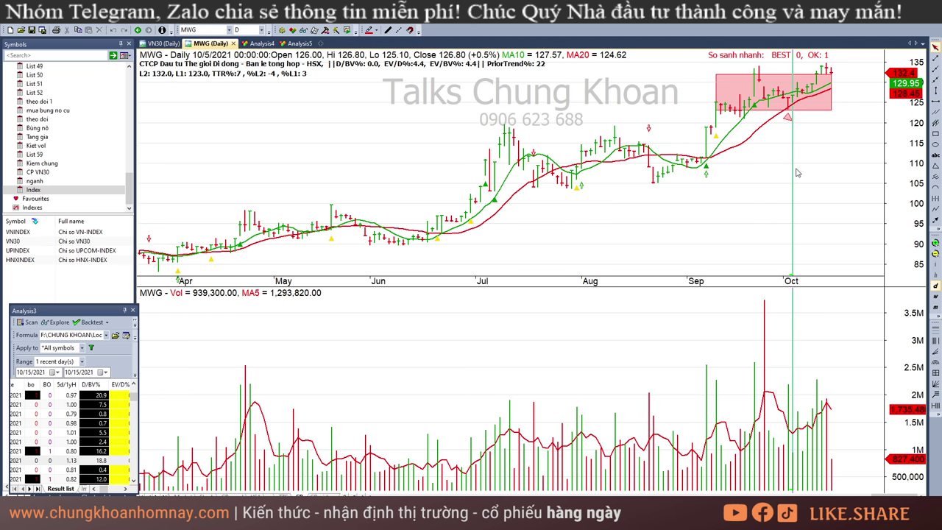
left_click(816, 147)
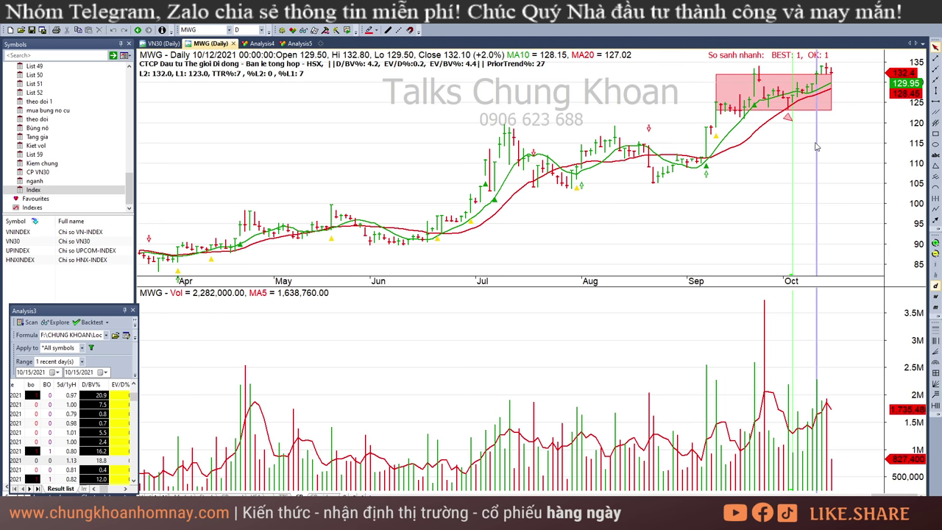
- Inspect the MWG 10/14/2021 and 10/15/2021 sessions, comparing the latest volume bar with the one before it
left_click(826, 145)
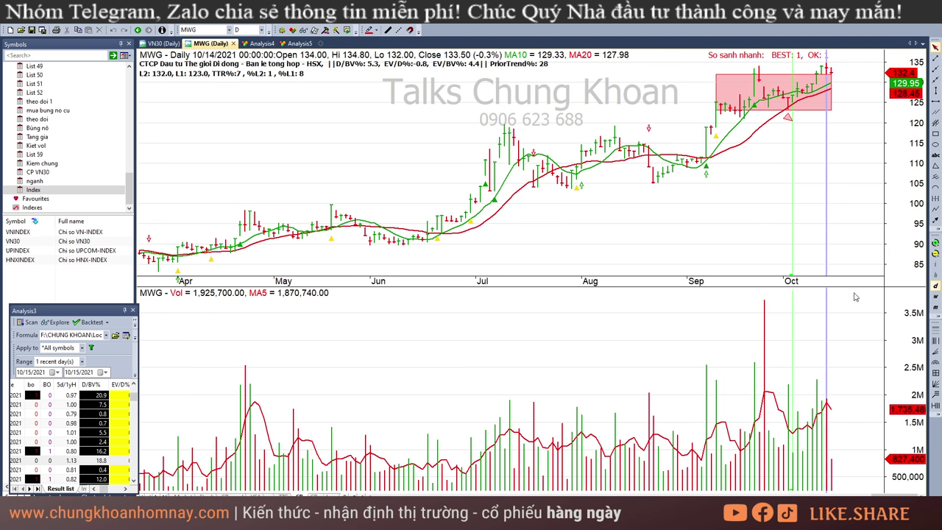
left_click(831, 477)
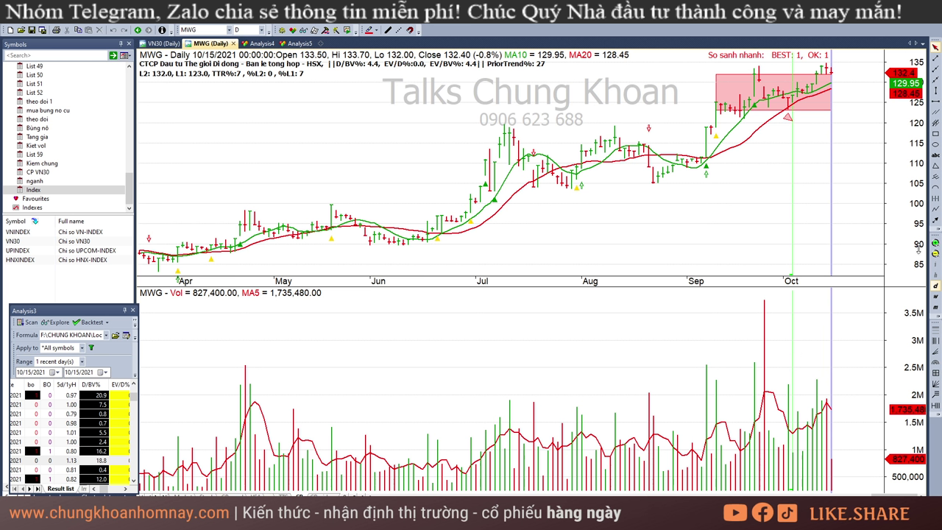
left_click(879, 155)
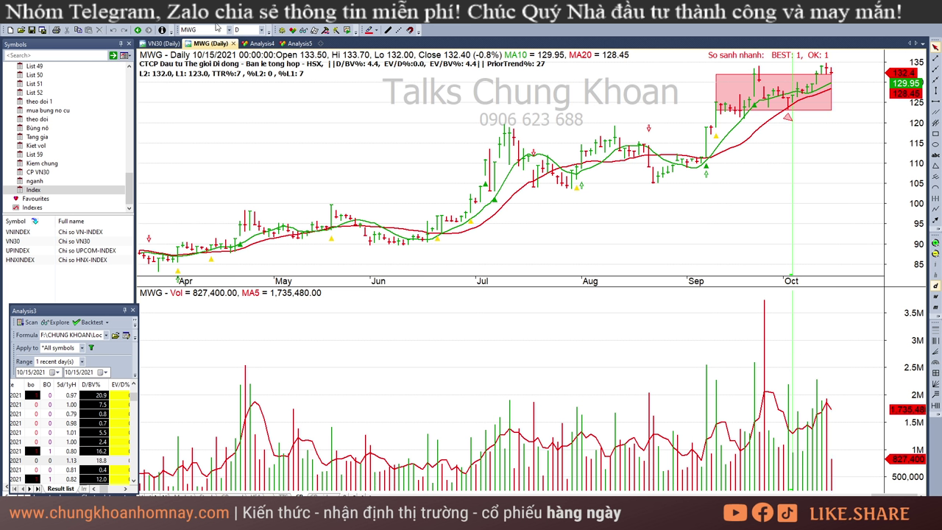
- Load the GSP daily chart and inspect its highlighted base at the 9/21/2021 and 9/30/2021 sessions
left_click(217, 29)
type("gsp")
key("Return")
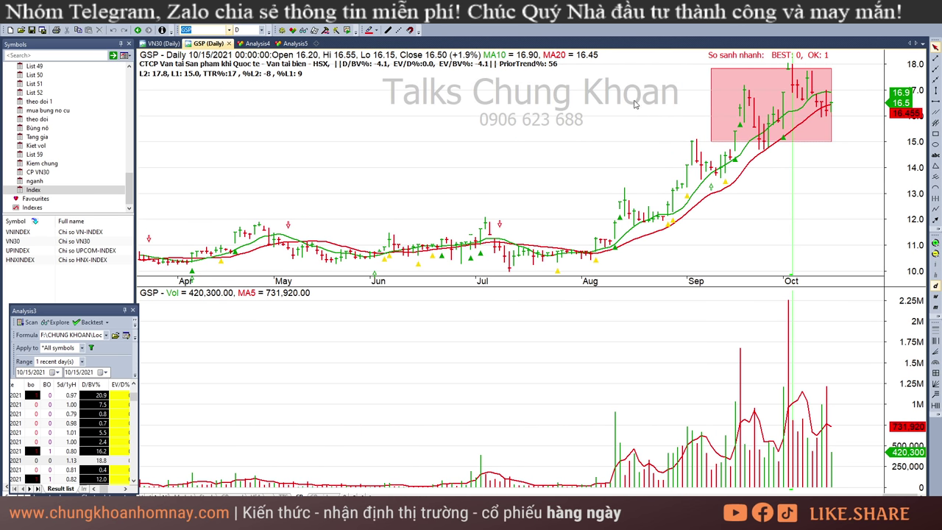
left_click(743, 223)
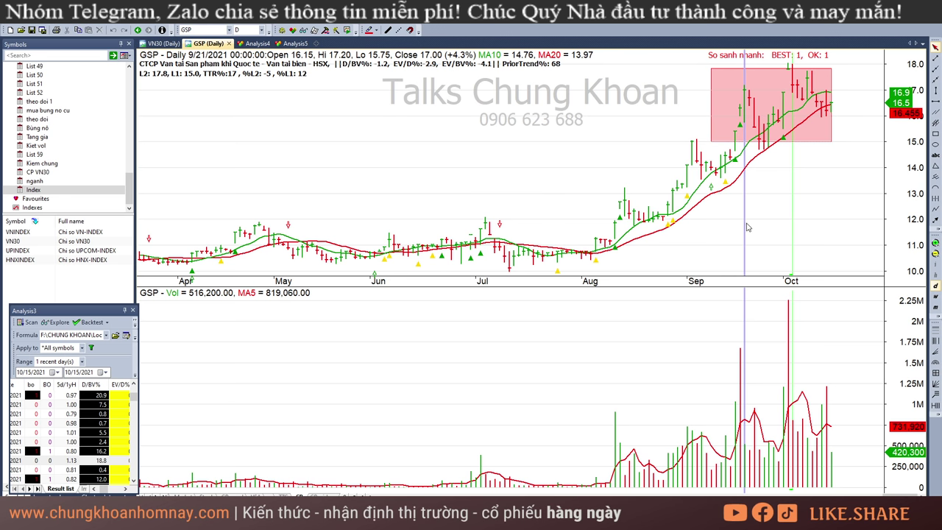
left_click(778, 209)
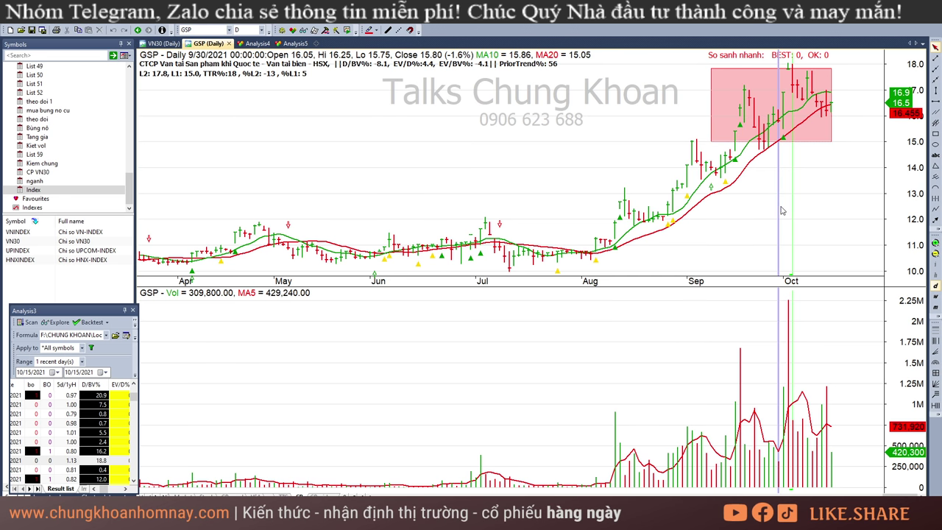
- Examine GSP's October volume bars, comparing the 10/13/2021 session with the 10/15/2021 session
left_click(825, 403)
left_click(792, 423)
left_click(823, 425)
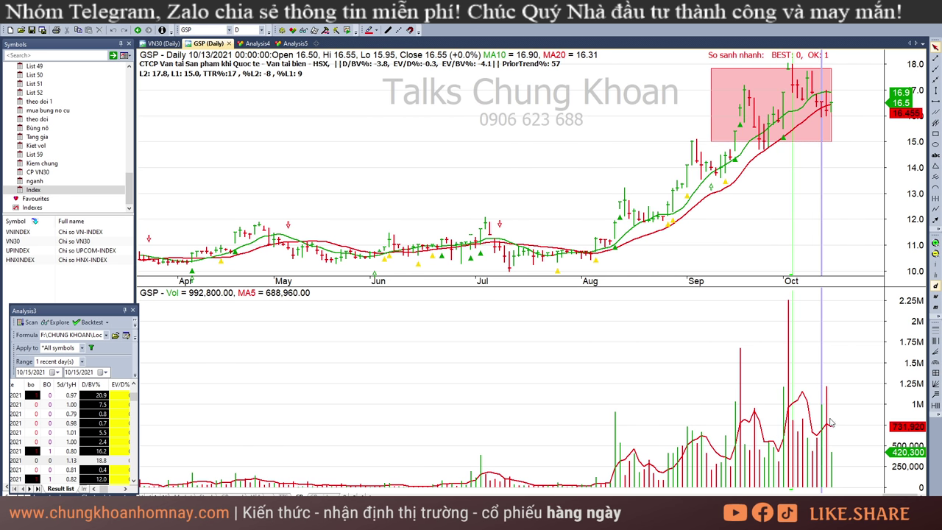
left_click(830, 423)
key("Right")
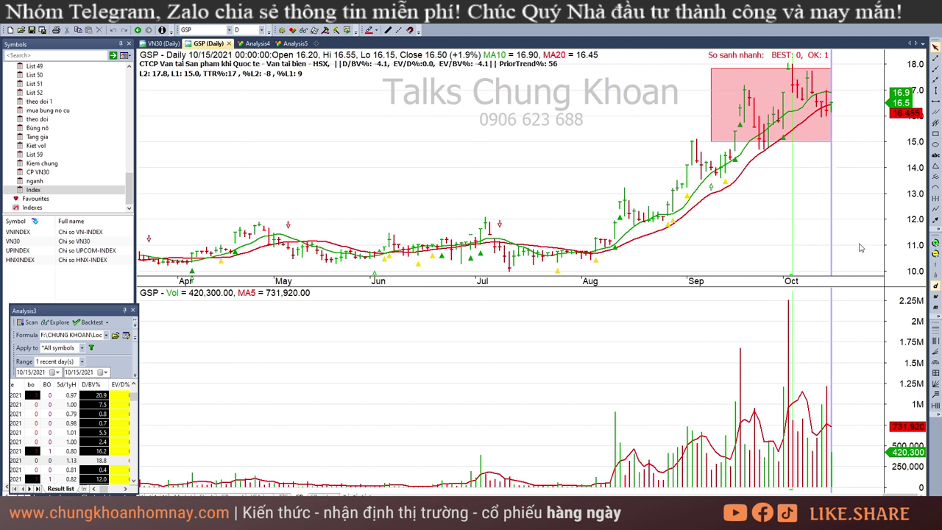
left_click(871, 179)
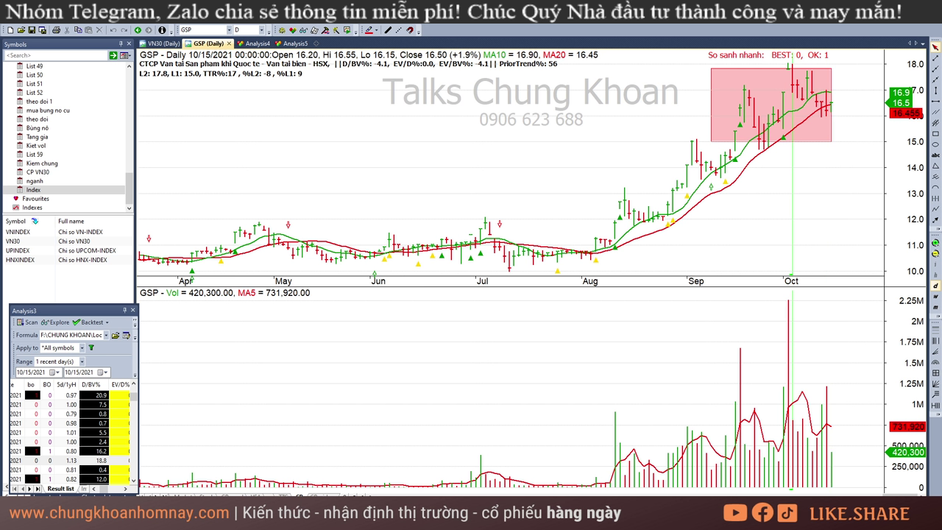
- Check the remaining filtered stock in Excel, return to AmiBroker, load the TVD daily chart and inspect its base up to 9/28/2021
key("alt+Tab")
key("alt+Tab")
key("Return")
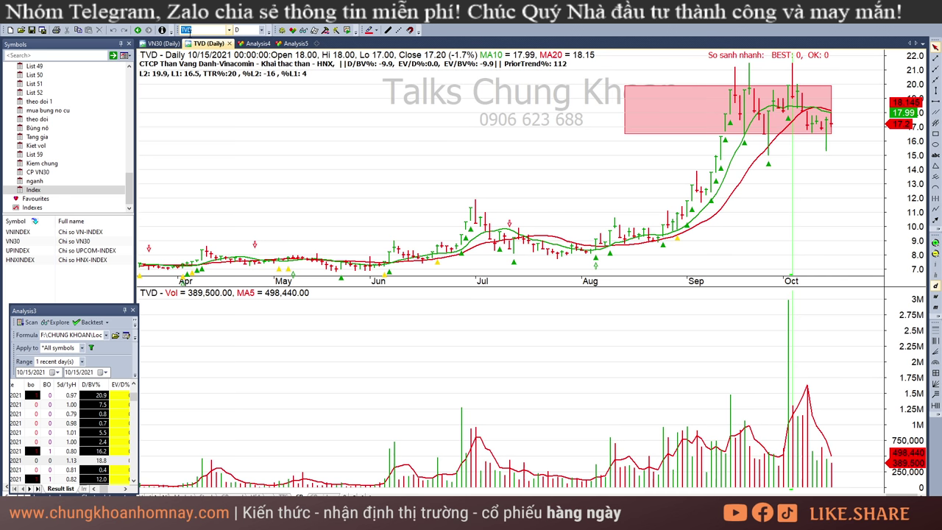
left_click(639, 166)
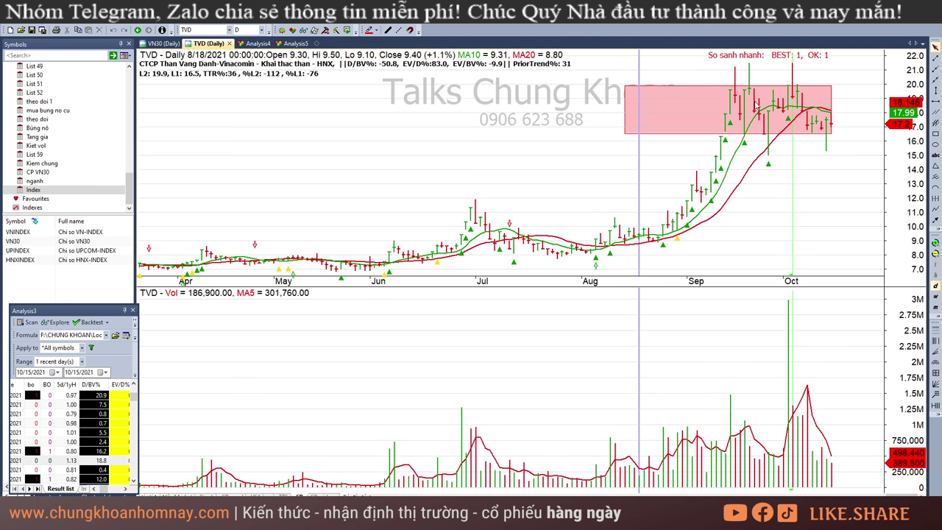
left_click(760, 228)
left_click(768, 222)
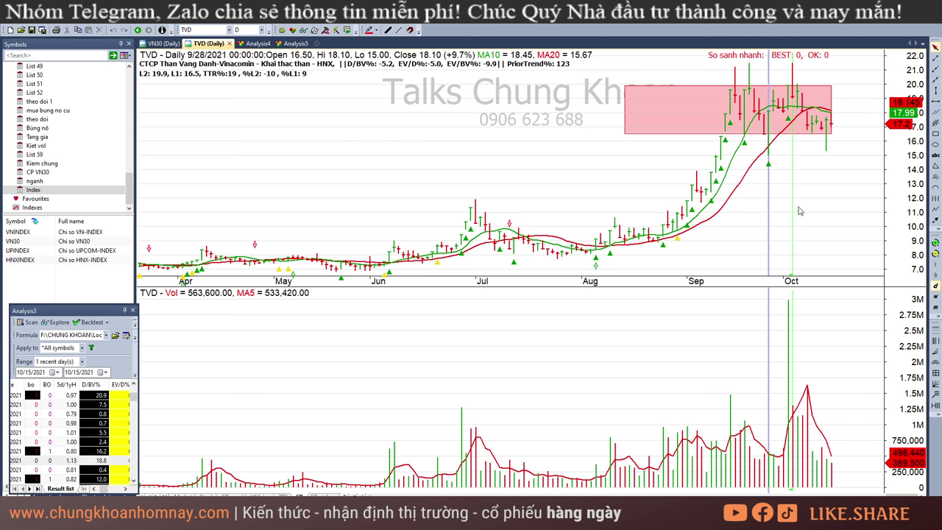
- Inspect TVD's October price candles, including the 10/8/2021 and 10/14/2021 sessions near the base's lower edge
left_click(798, 213)
left_click(808, 212)
left_click(830, 220)
left_click(811, 195)
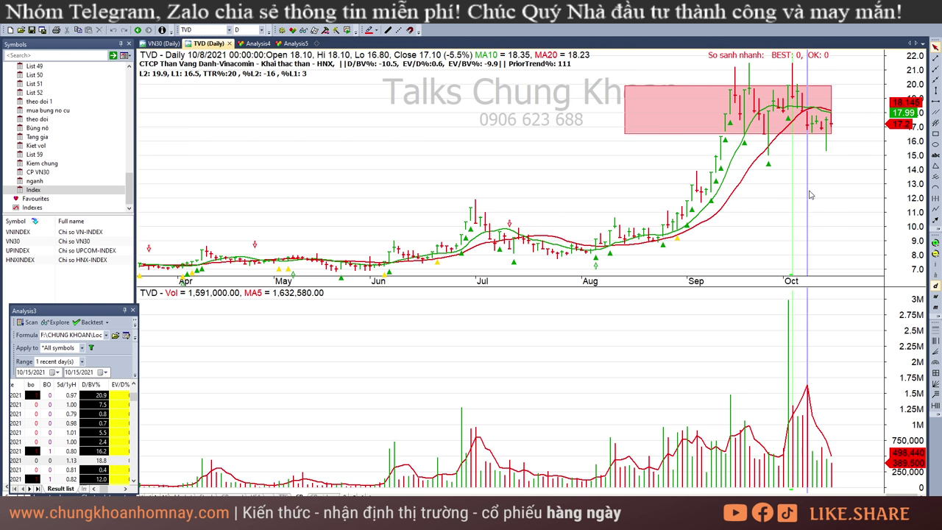
left_click(827, 159)
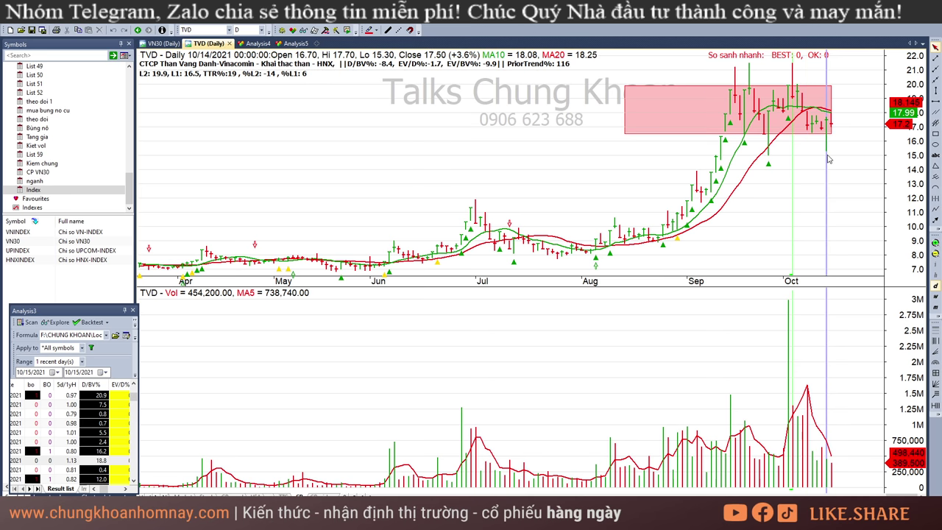
- Compare TVD's volume on 10/13/2021 with the 10/15/2021 session
left_click(833, 477)
left_click(824, 462)
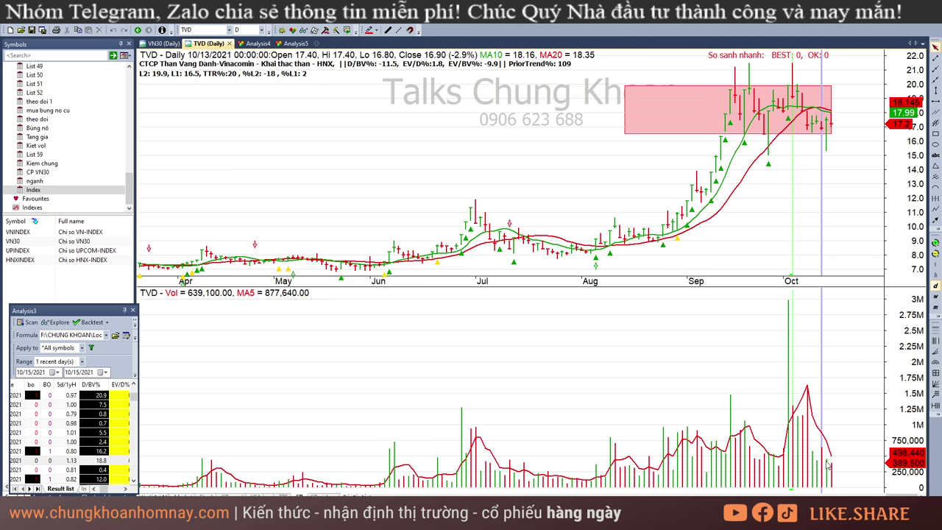
left_click(832, 471)
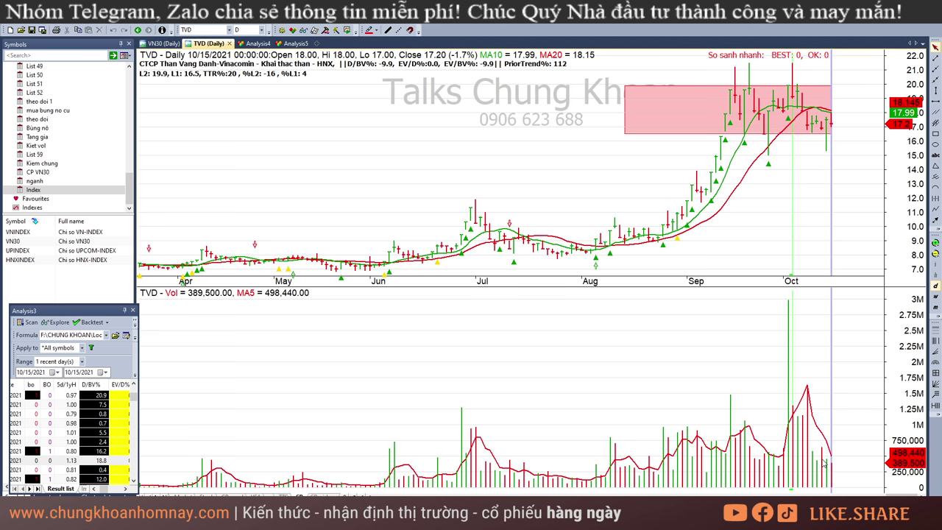
left_click(824, 463)
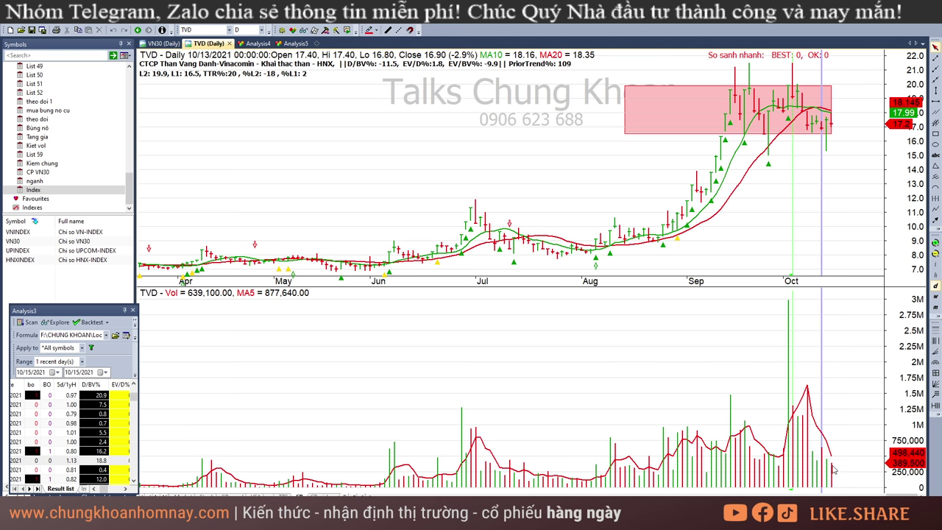
left_click(832, 471)
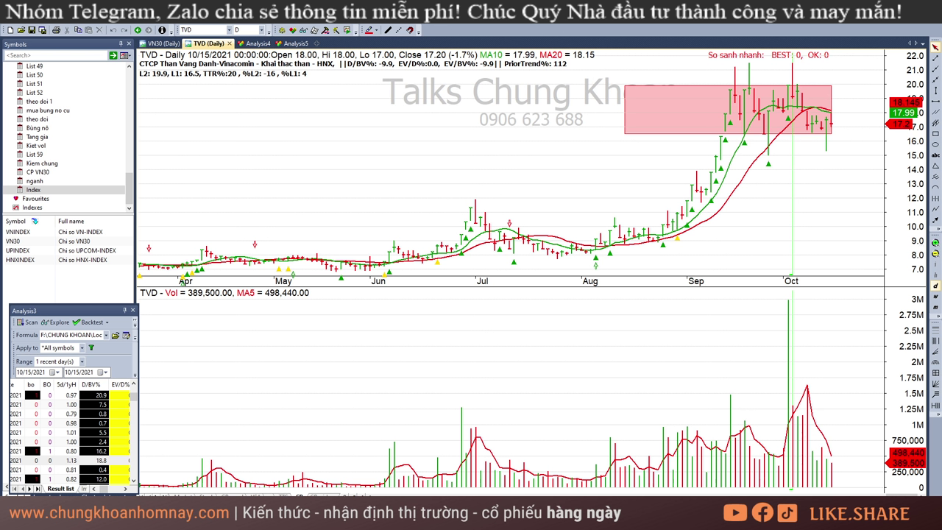
- Switch to Excel and clear the filter on the second Tích lũy kiệt khối lượng column
key("alt+Tab")
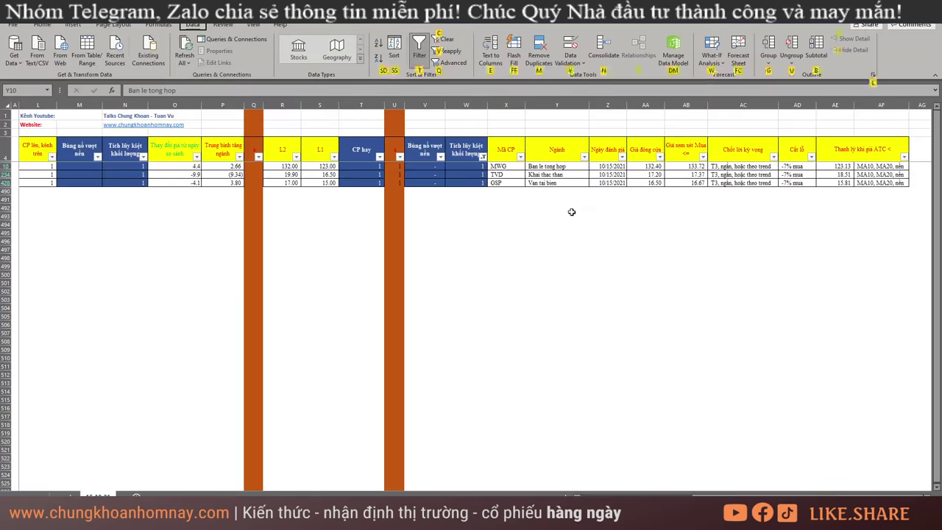
key("c")
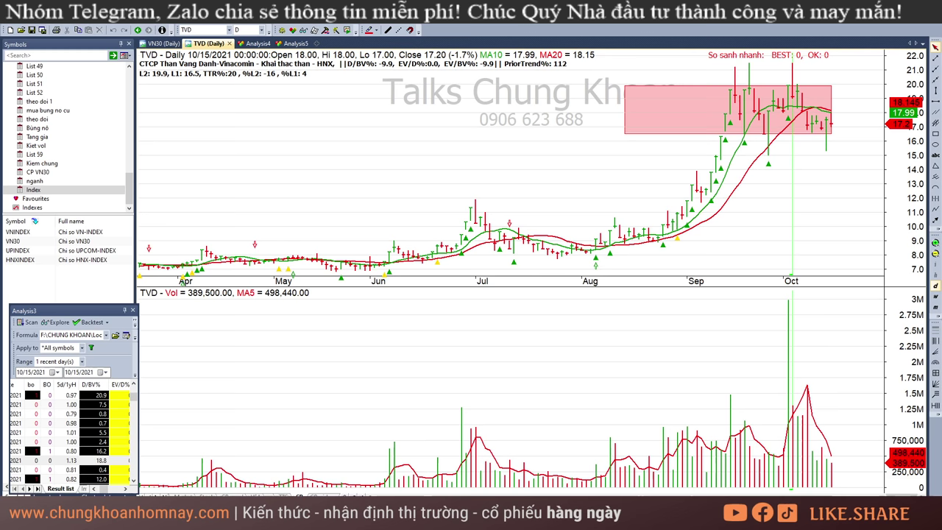
left_click_drag(137, 424, 683, 449)
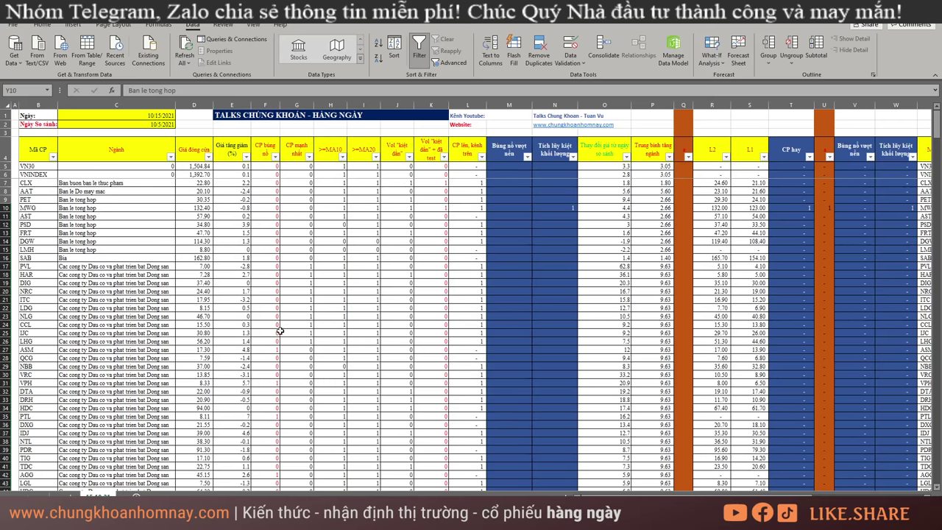
- Show only the value 1 in the CP mạnh nhất column, look over the listed stocks and clear the filter again
left_click(310, 158)
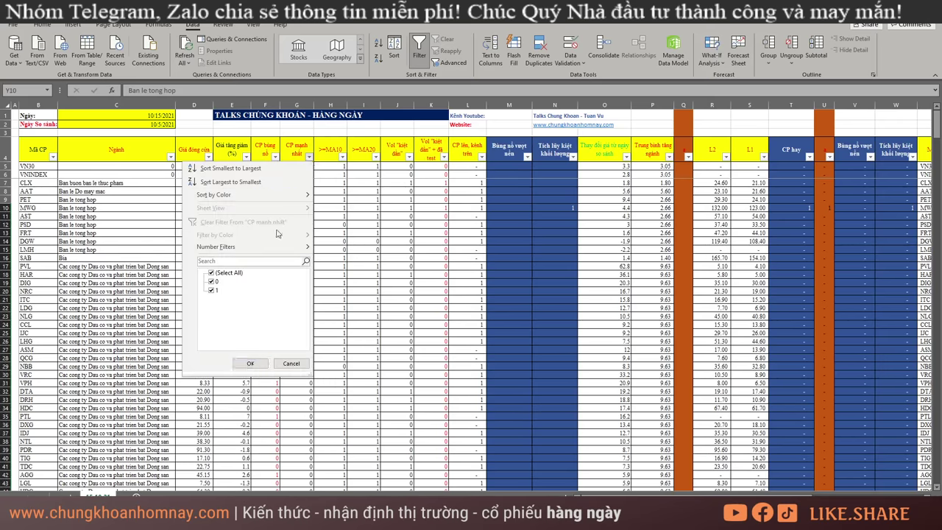
left_click(229, 272)
left_click(217, 291)
left_click(251, 363)
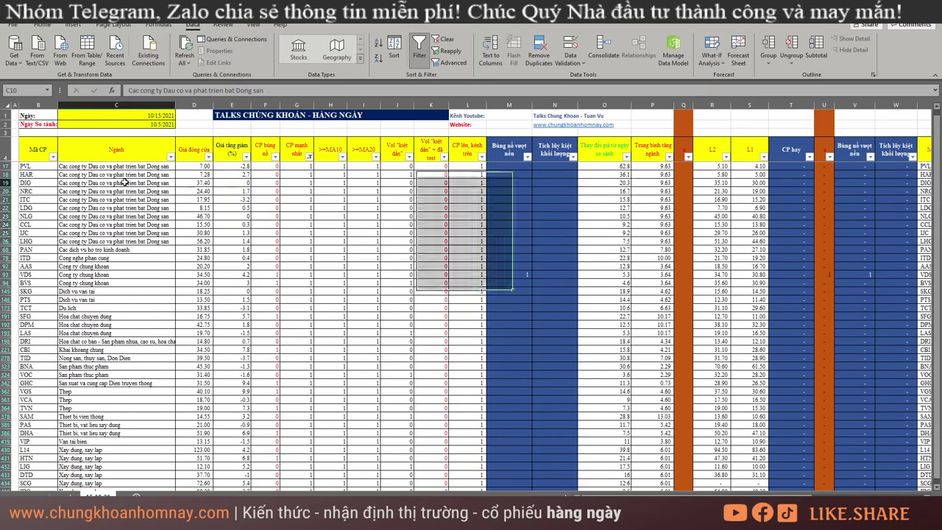
mouse_move(126, 183)
left_mouse_down()
mouse_move(213, 292)
mouse_move(274, 425)
left_mouse_up()
left_click(315, 307)
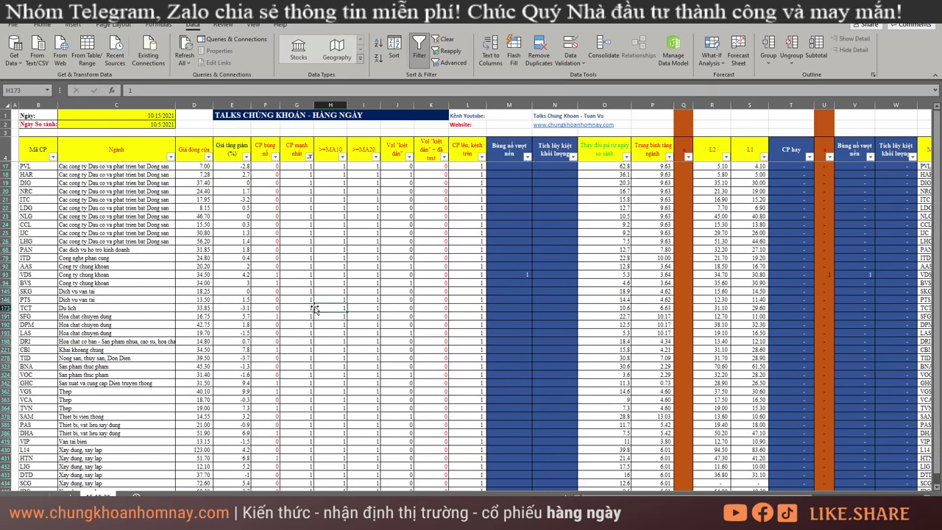
key("alt+a")
key("c")
- Show only the value 1 in the >=MA10 column, look over the listed stocks and clear the filter again
left_click(345, 169)
left_click(342, 156)
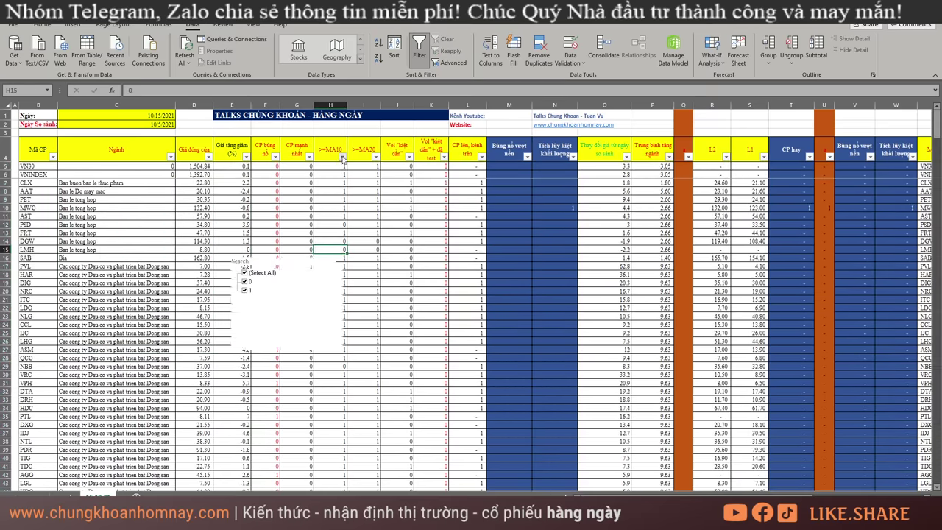
left_click(245, 273)
left_click(245, 290)
left_click(283, 362)
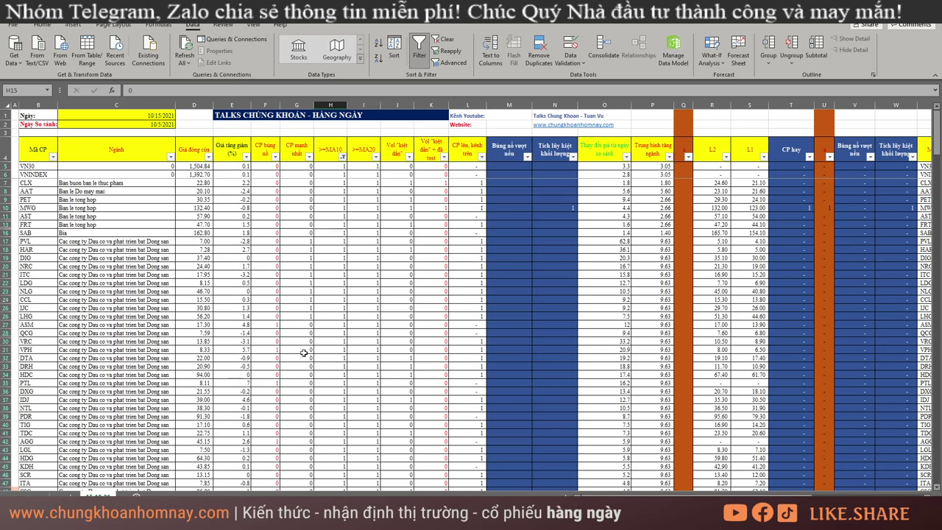
left_click(390, 308)
key("alt+a")
key("c")
- Filter the CP lên, kênh trên column to show only stocks with the value 1
left_click(422, 239)
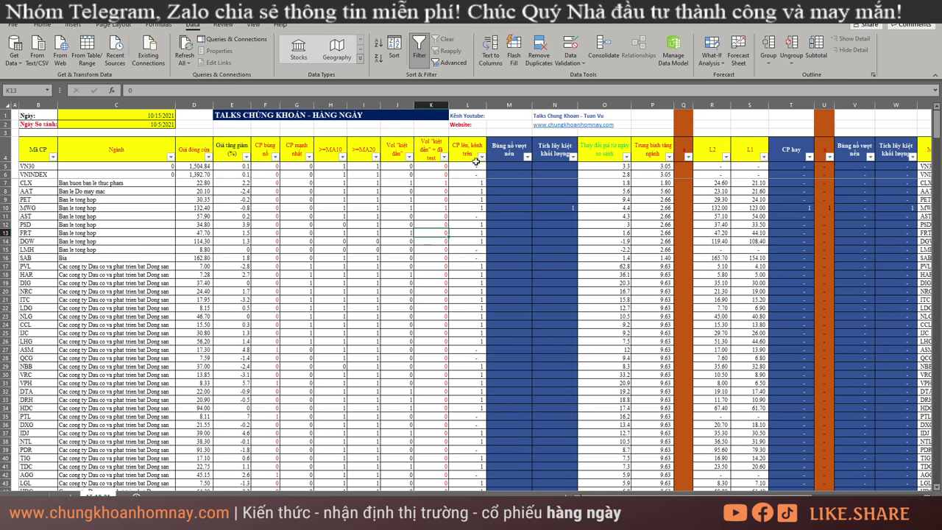
left_click(481, 156)
left_click(383, 272)
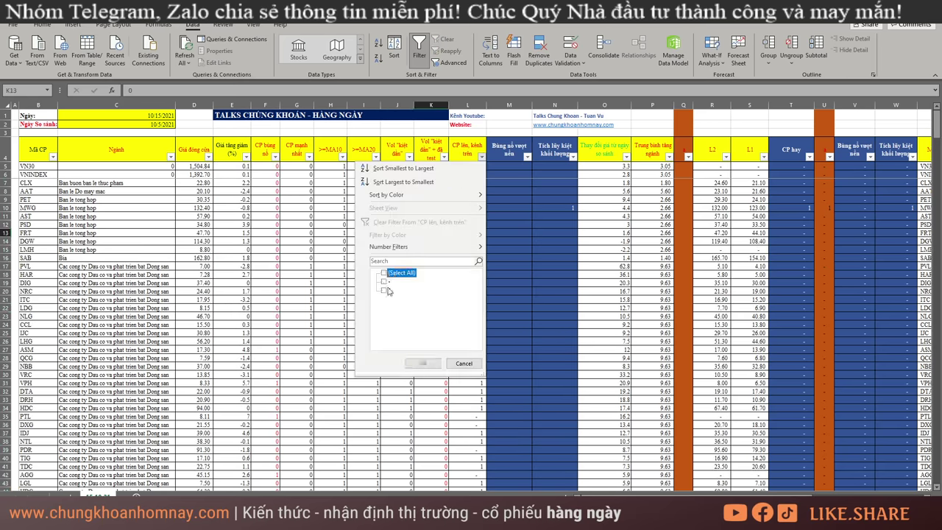
left_click(383, 290)
left_click(423, 362)
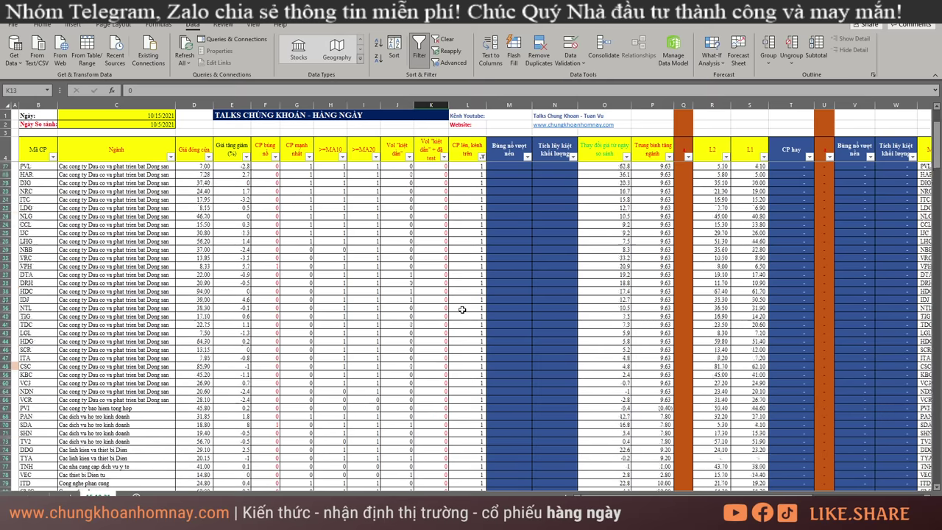
- Narrow the filtered list further to stocks with the value 1 in the >=MA10 column
left_click(341, 157)
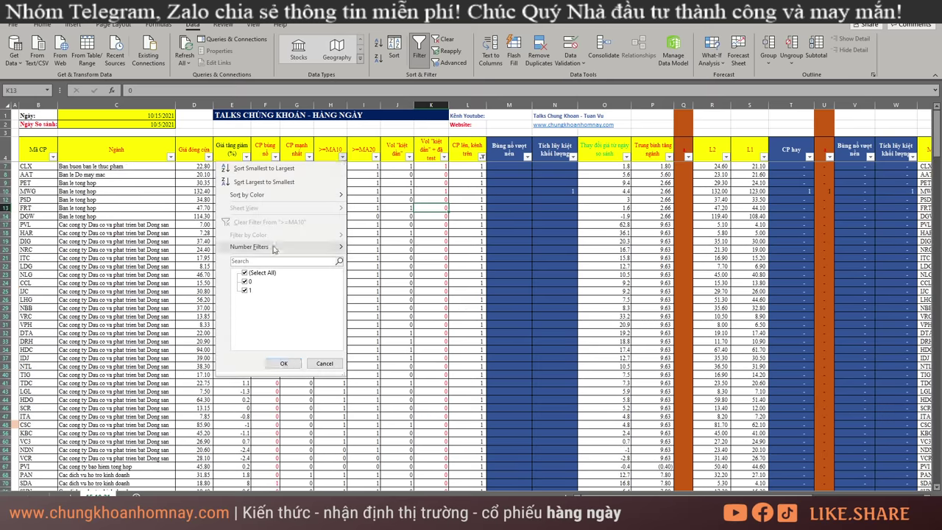
left_click(245, 273)
left_click(245, 290)
left_click(283, 363)
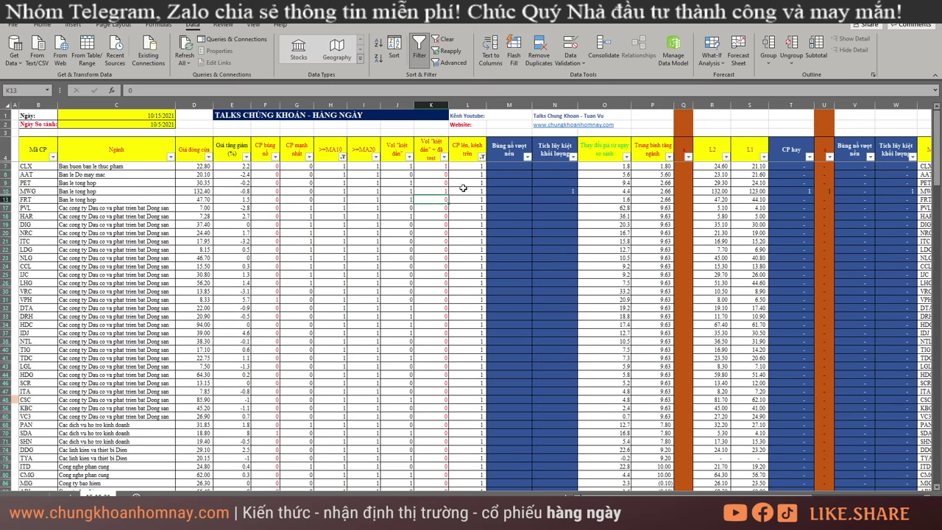
- Review the list filtered by CP lên, kênh trên and >=MA10, and select the first stock code, CLX
left_click(462, 151)
left_click(343, 143)
scroll(452, 311, "down", 15)
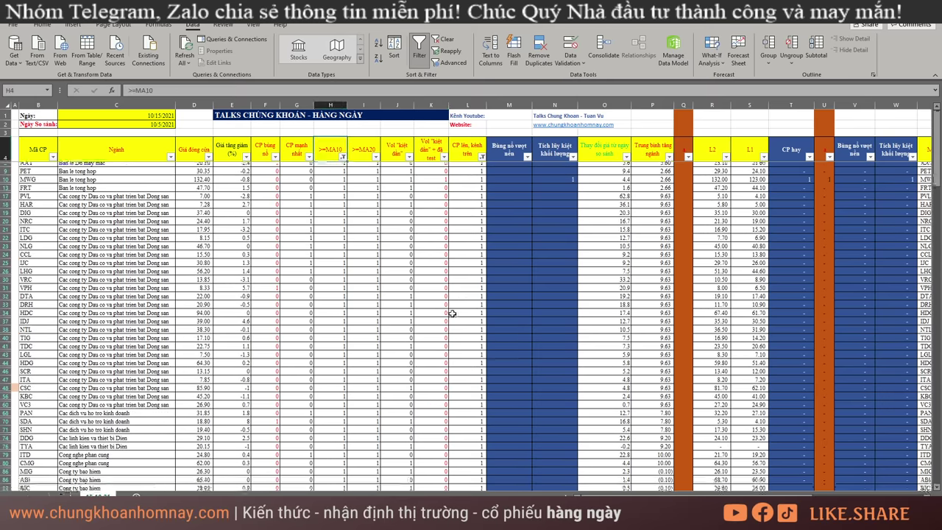
scroll(448, 328, "up", 15)
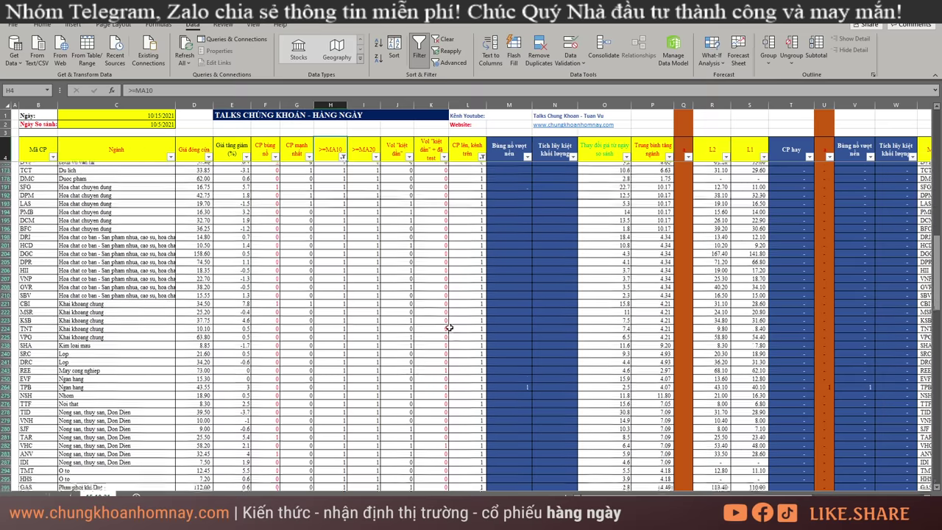
scroll(457, 327, "up", 6)
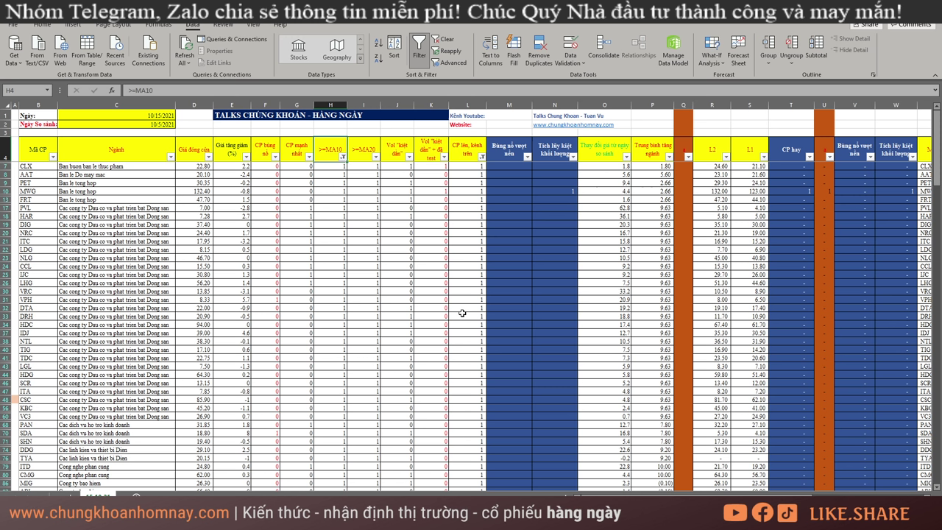
left_click(40, 165)
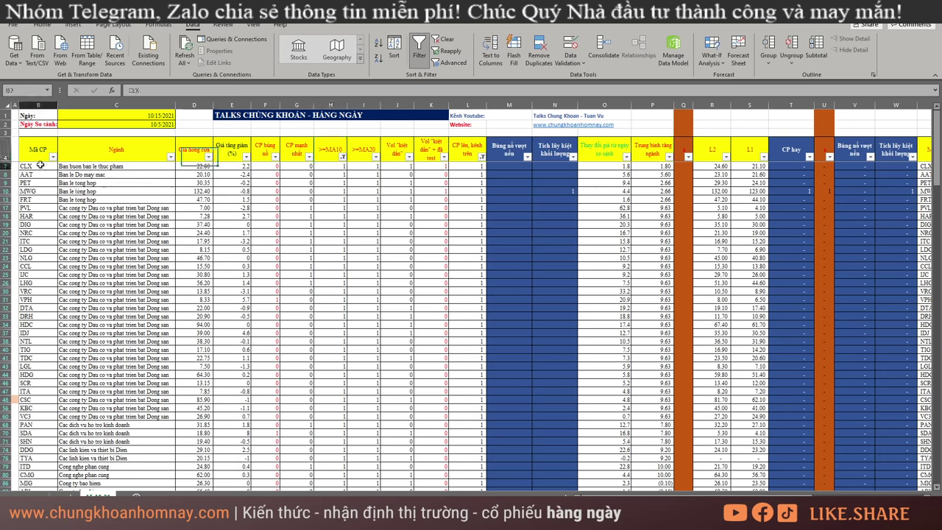
- Look over the filtered stock rows from CLX down to PAN across the signal columns
left_click_drag(40, 165, 664, 429)
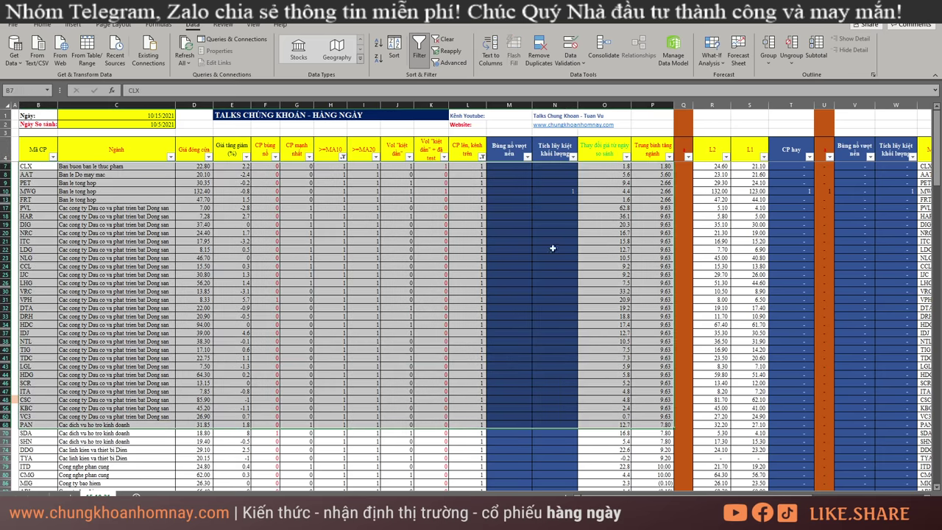
left_click(45, 167)
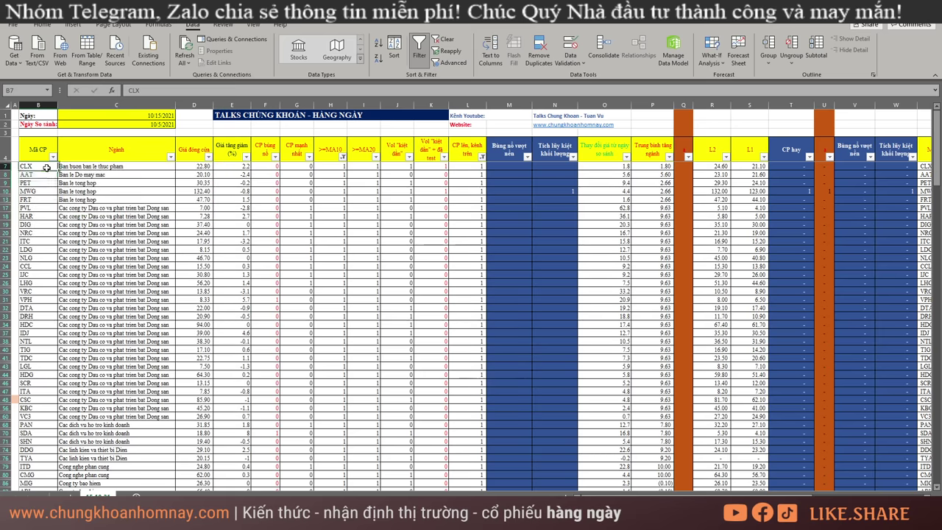
left_click_drag(45, 168, 495, 405)
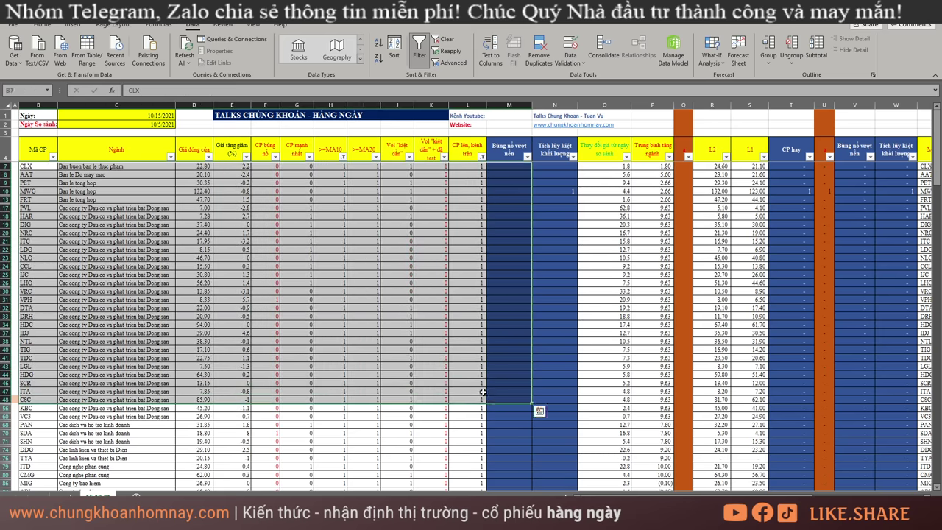
left_click(23, 168)
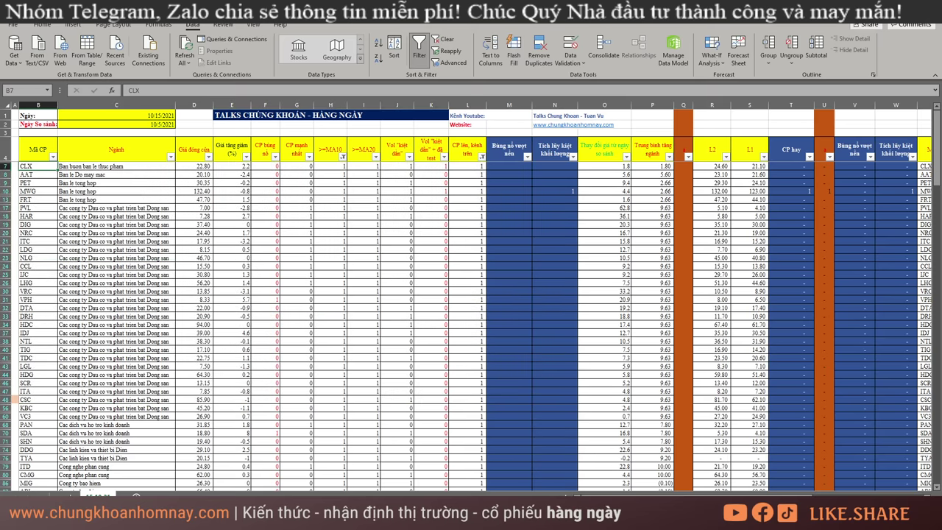
- Switch to AmiBroker and load the daily chart of VNM
key("alt+Tab")
left_click(206, 33)
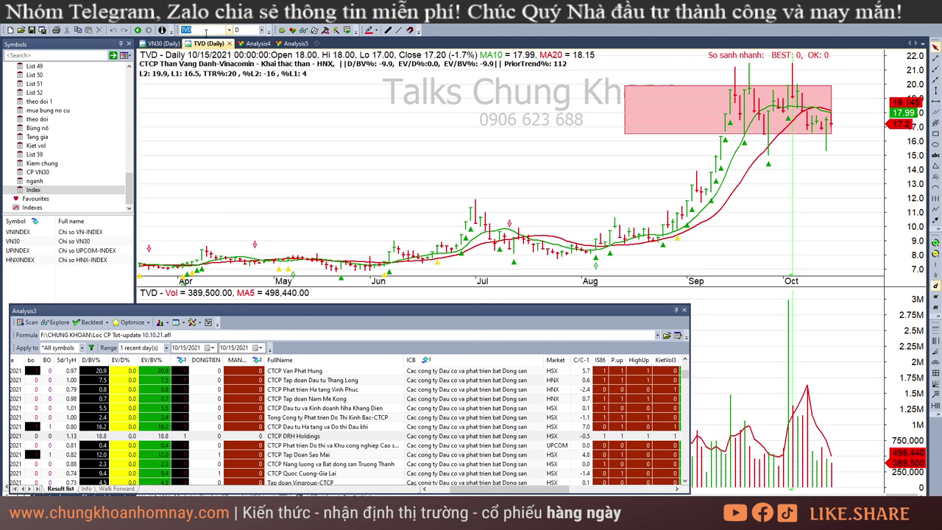
type("VNM")
left_click(357, 156)
left_click(303, 409)
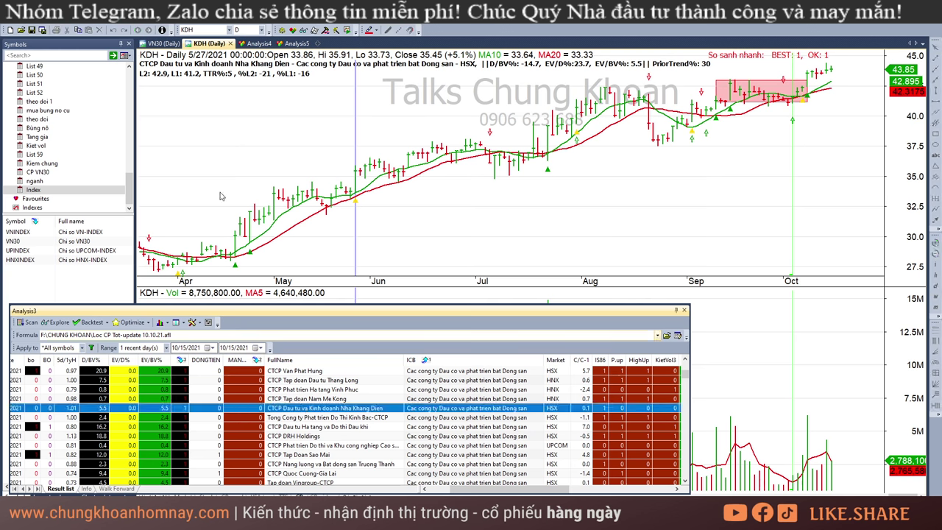
left_click(206, 30)
type("vnm")
key("Return")
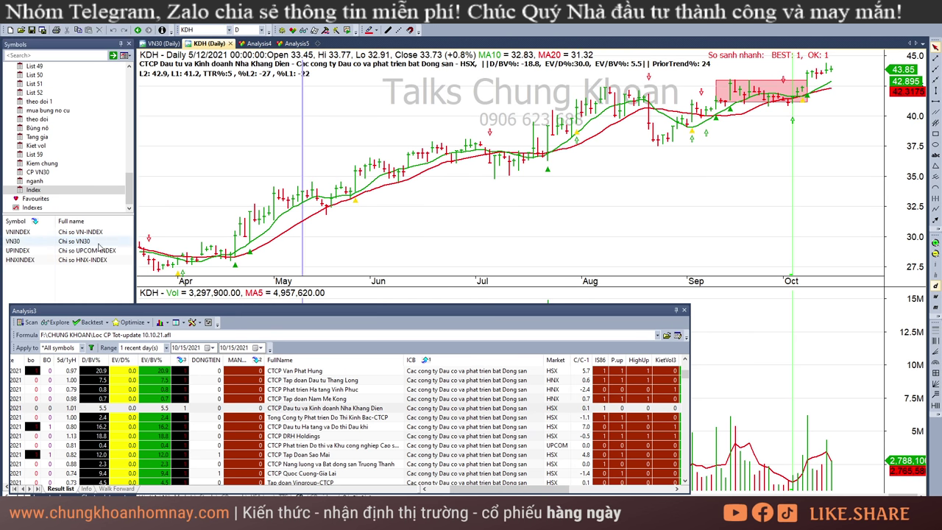
left_click(101, 250)
left_click(220, 30)
type("v")
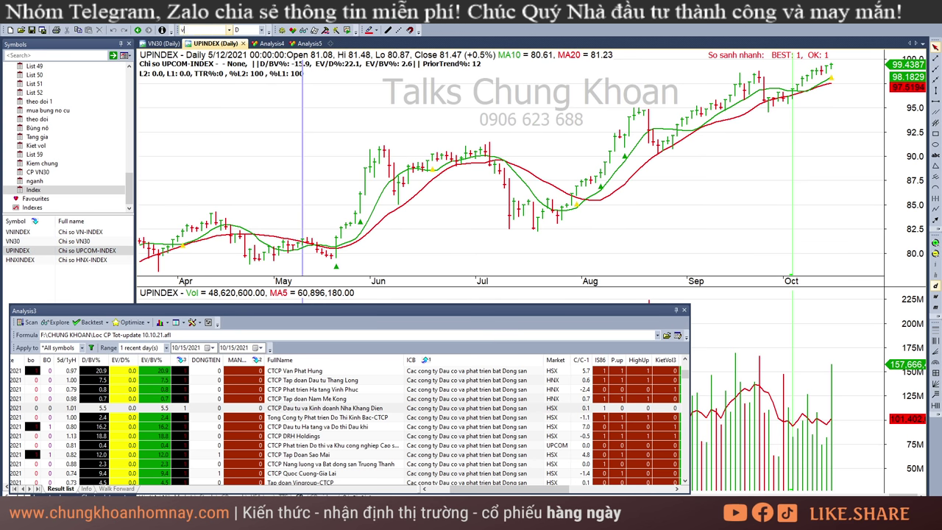
type("nm")
key("Return")
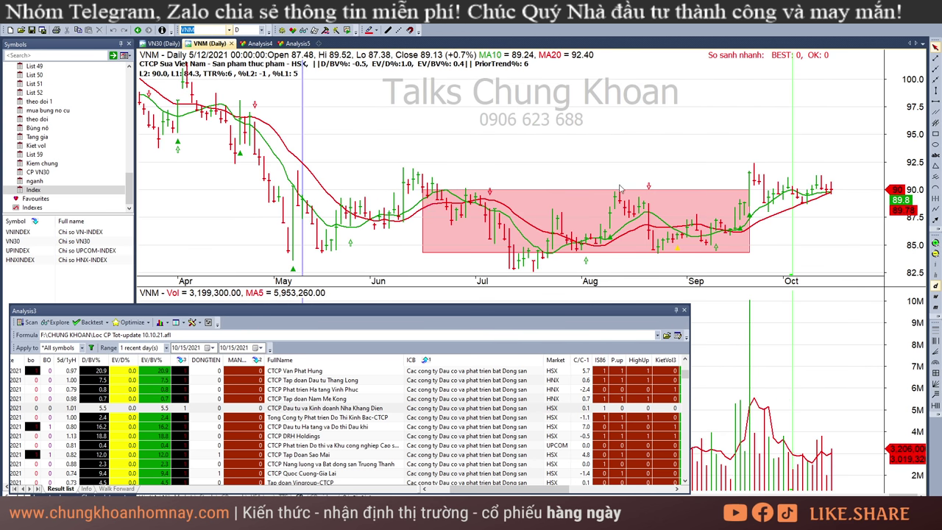
- Examine VNM's long-term price trend, its January 2021 peak, and its recent base and volume in October 2021
left_click(808, 244)
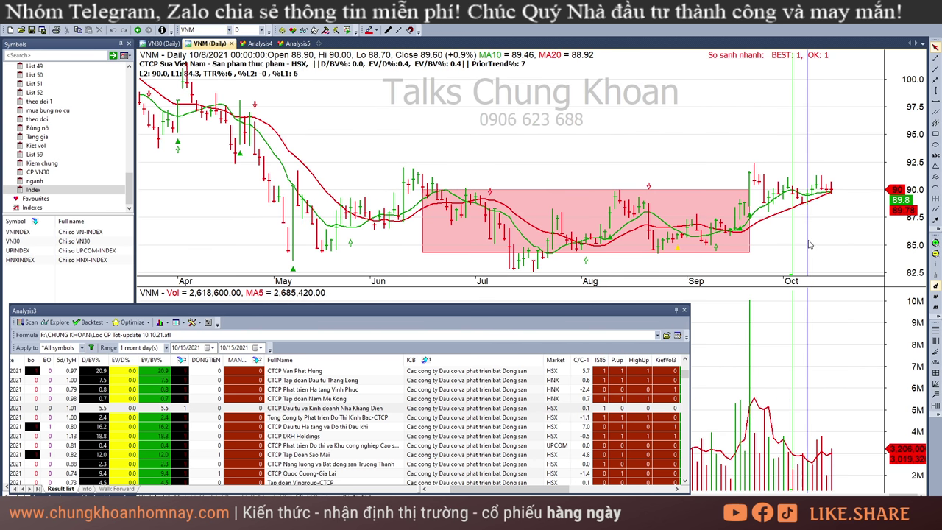
left_click(935, 253)
left_click(935, 253)
left_click(935, 253)
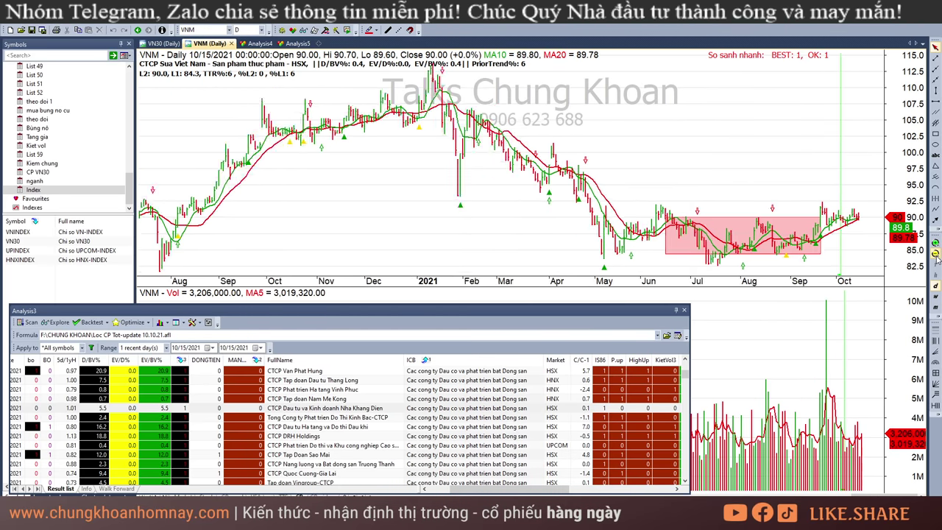
left_click(935, 253)
left_click(546, 81)
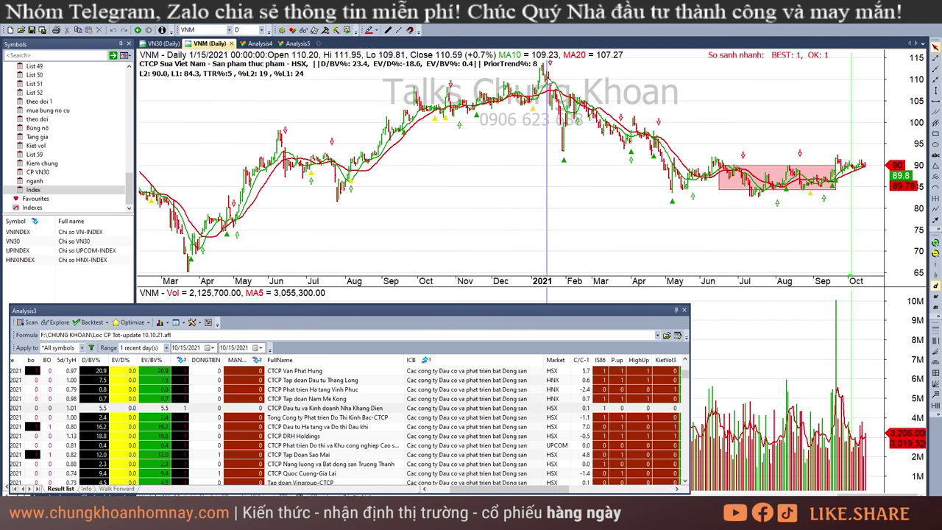
left_click(852, 198)
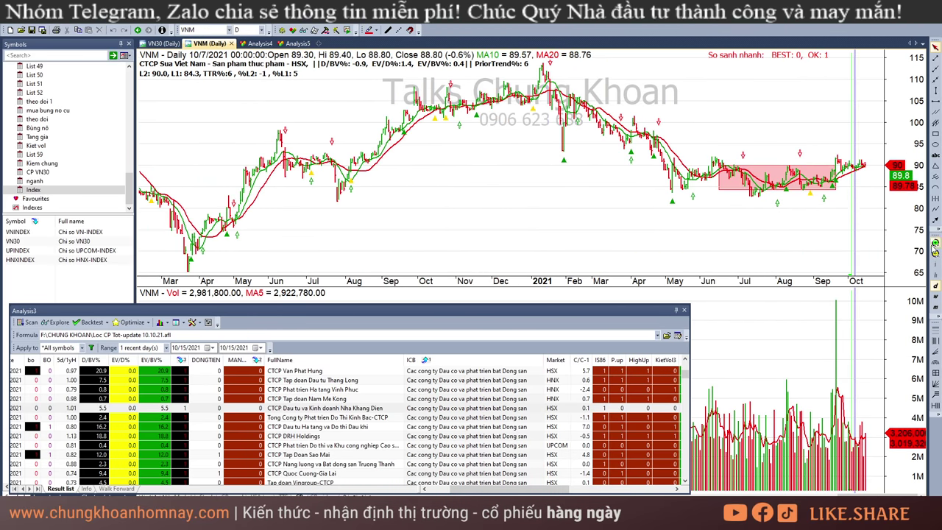
left_click(935, 243)
left_click(935, 243)
left_click(935, 243)
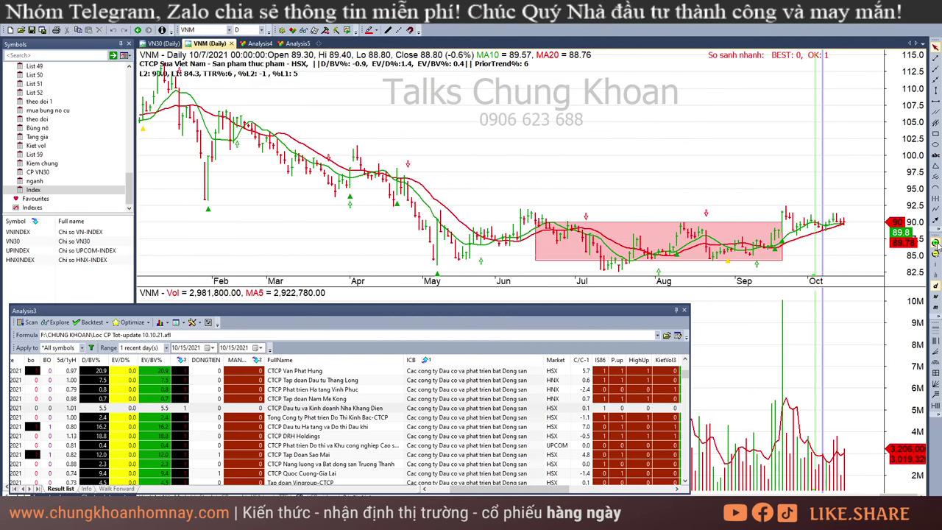
- Return to the Excel sheet and review the stocks filtered by CP lên, kênh trên and >=MA10 across the industry groups
key("alt+Tab")
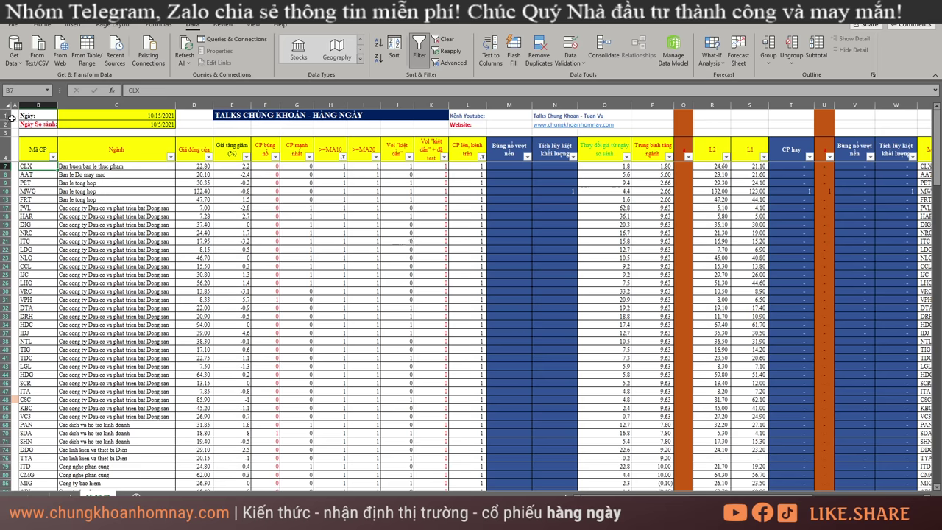
left_click_drag(13, 115, 578, 424)
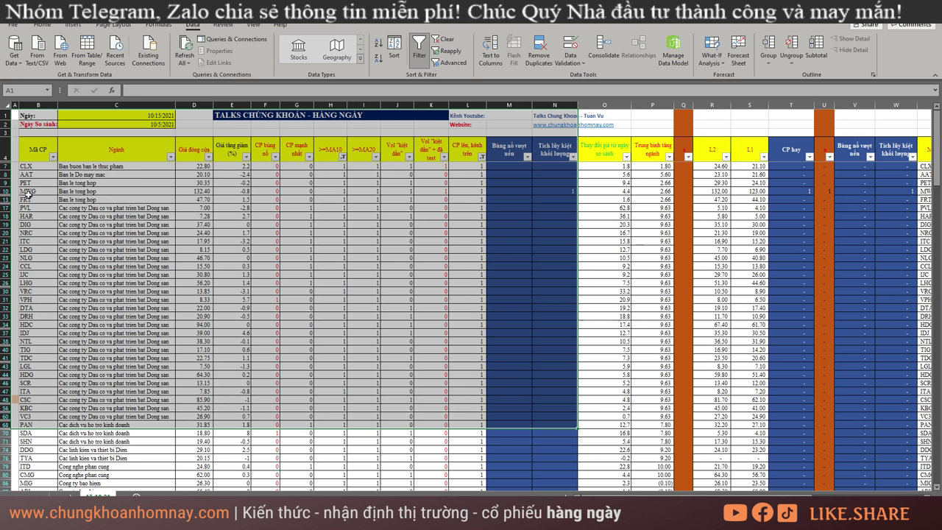
left_click(15, 111)
left_click_drag(16, 110, 719, 450)
left_click_drag(32, 165, 340, 471)
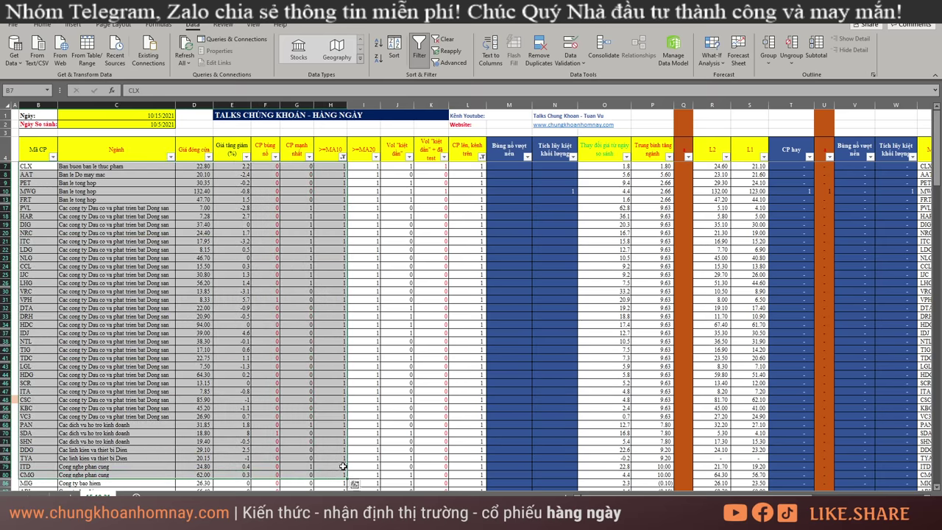
scroll(343, 464, "down", 8)
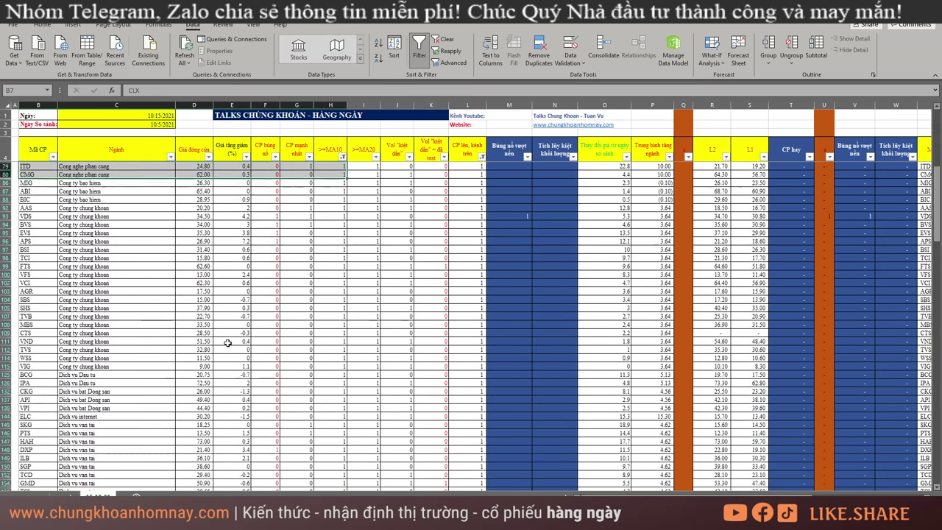
scroll(228, 343, "up", 1)
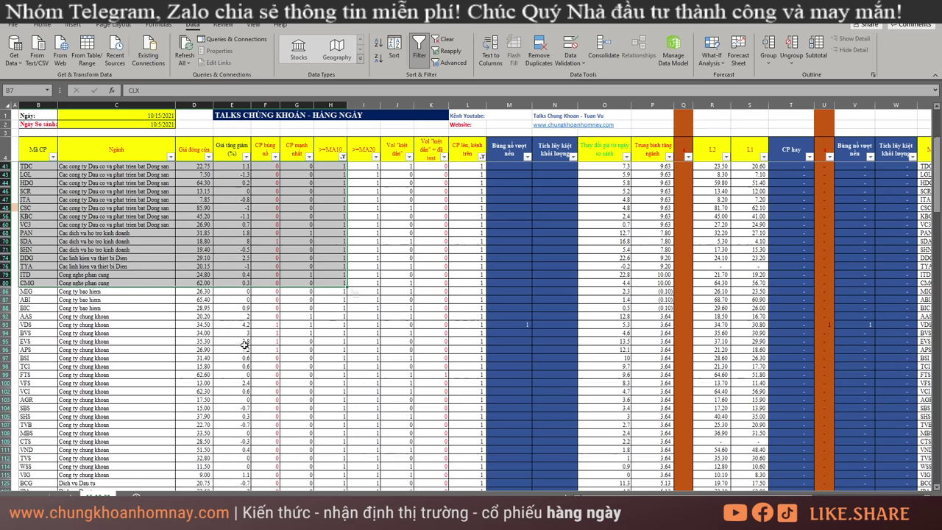
scroll(245, 344, "up", 8)
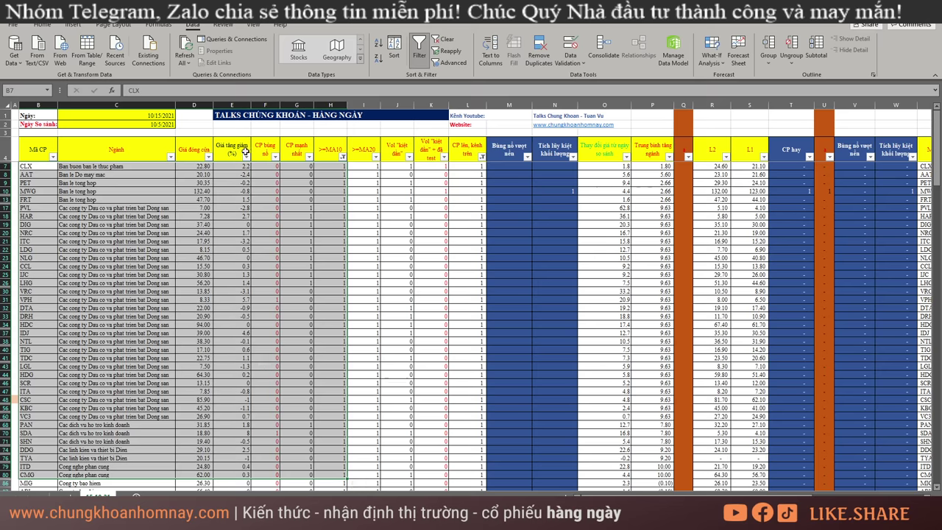
- Clear all filters from the stock table and look over the values in the CP lên, kênh trên column
left_click(309, 262)
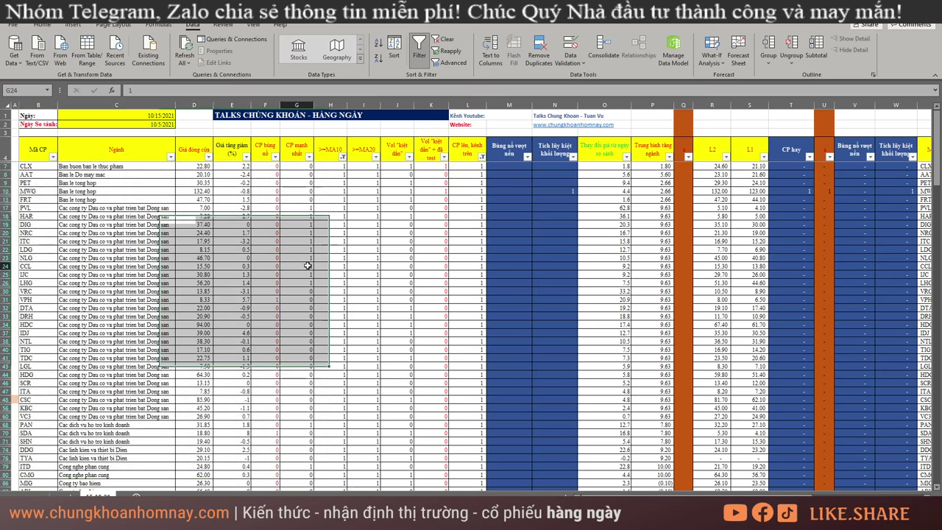
key("alt+a")
key("c")
left_click(351, 284)
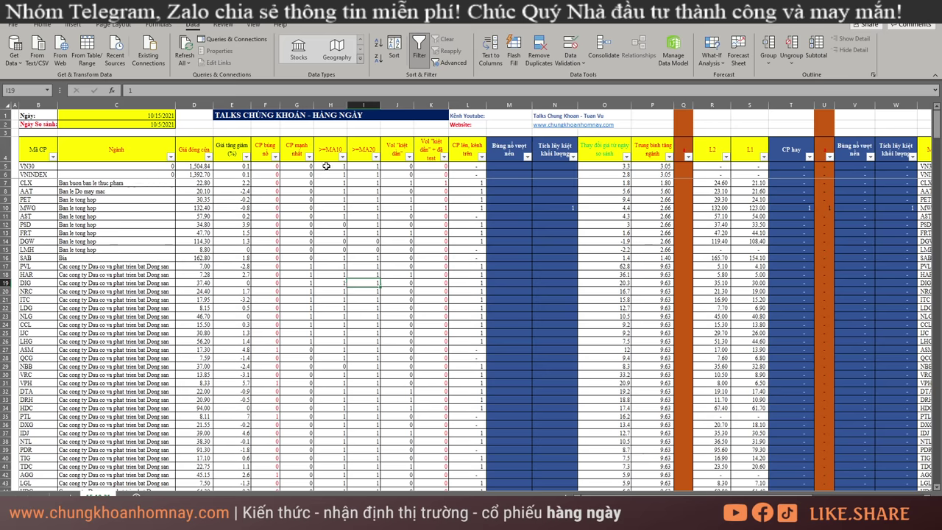
left_click(343, 157)
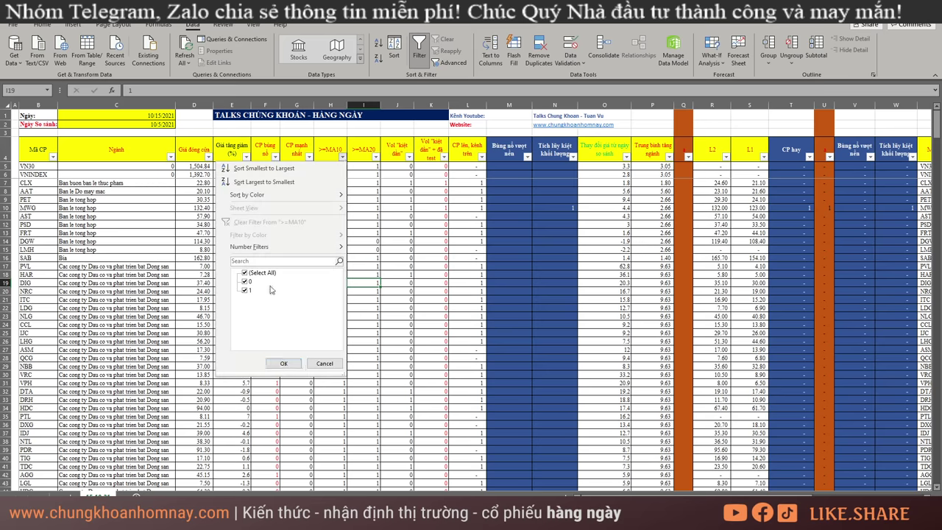
left_click(474, 153)
left_click_drag(475, 153, 469, 403)
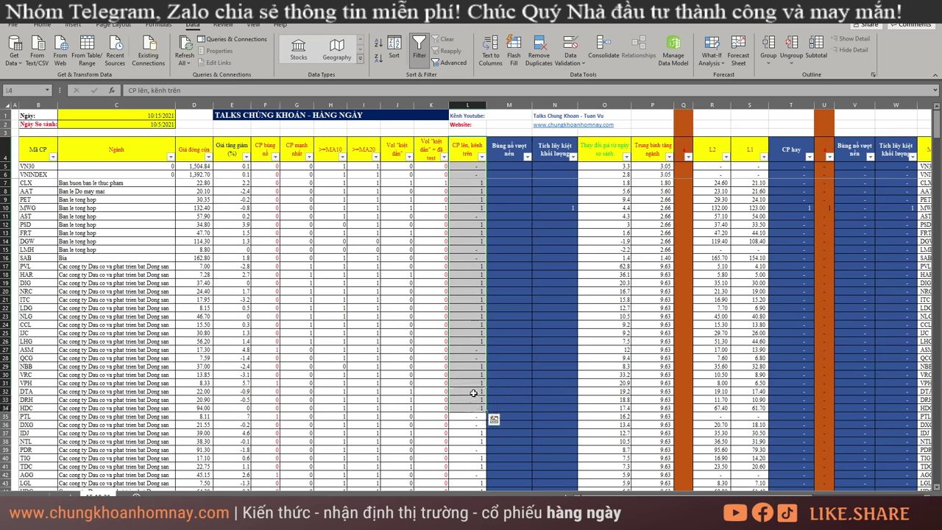
left_click(318, 249)
- Filter the CP lên, kênh trên column again to show only stocks with the value 1
left_click(481, 157)
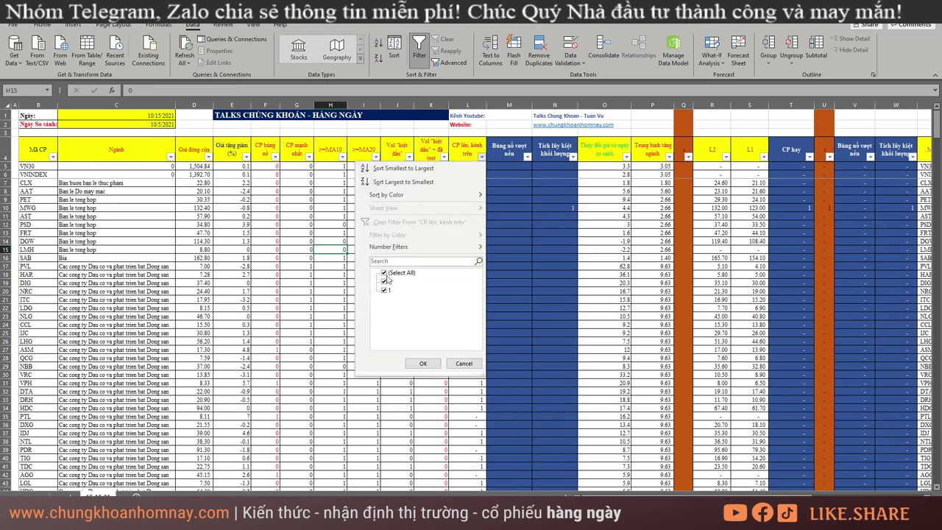
left_click(383, 272)
left_click(384, 290)
left_click(423, 364)
left_click(364, 324)
- Restrict the uptrend list to stocks with the value 1 in the >=MA10 column
left_click(343, 157)
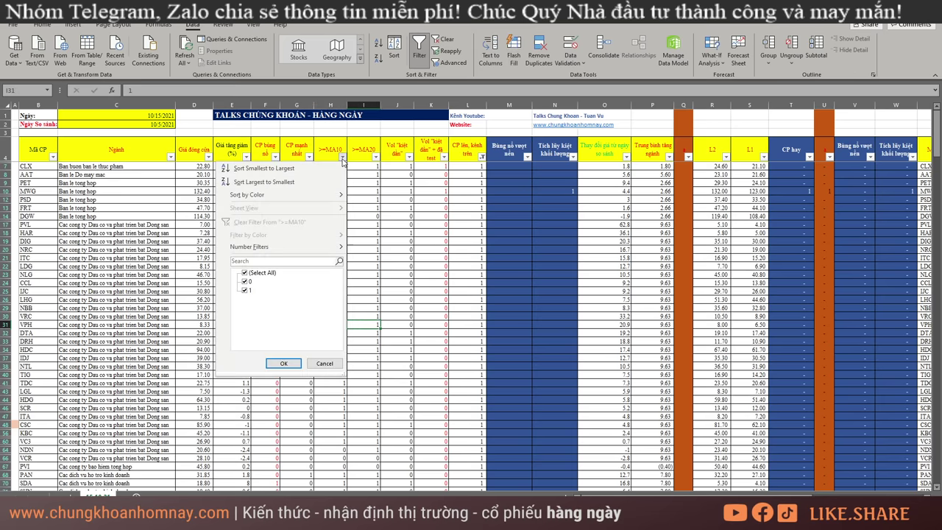
left_click(245, 272)
left_click(245, 290)
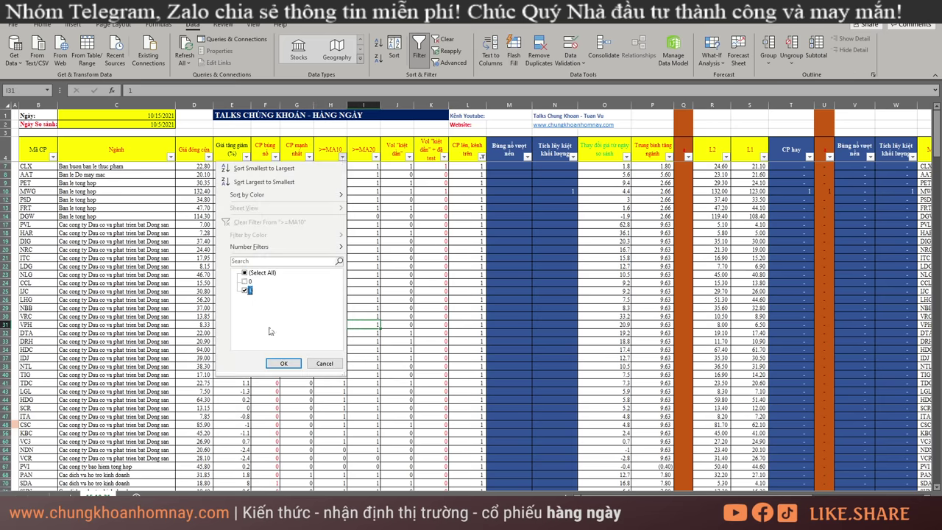
left_click(293, 366)
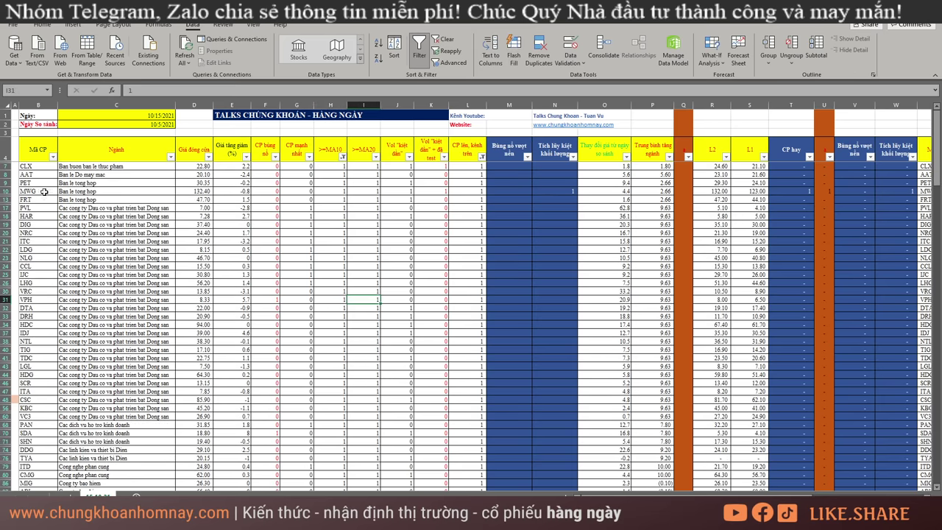
- Examine the whole refiltered list block by block, from AAT down to the construction stocks (Xay dung, xay lap)
left_click_drag(37, 174, 471, 316)
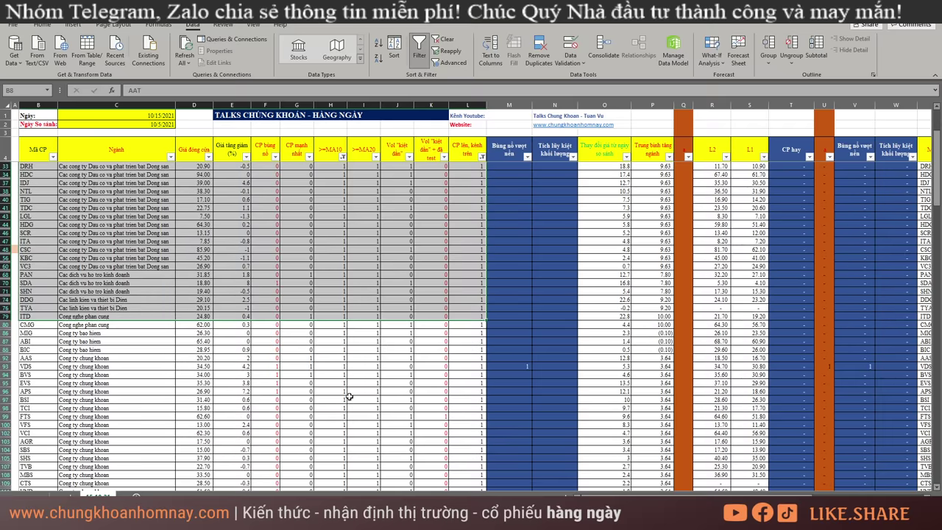
scroll(350, 396, "down", 6)
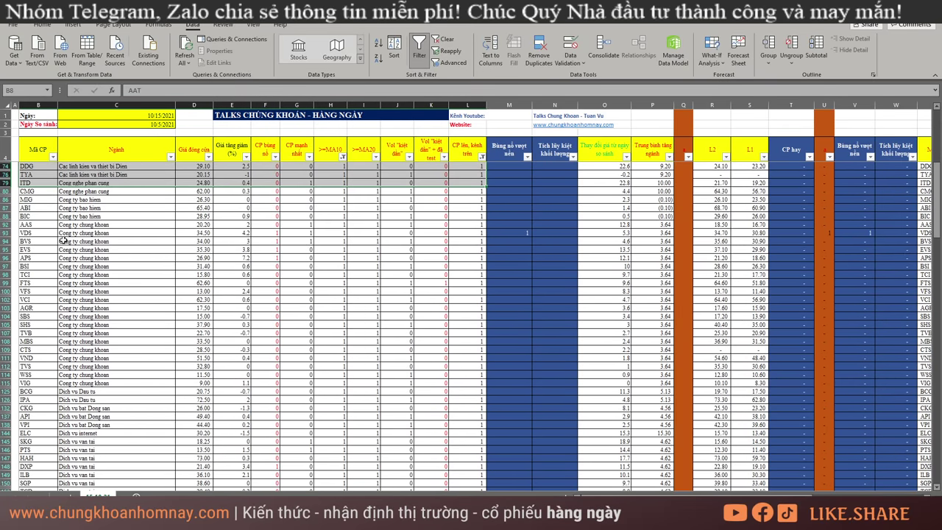
left_click_drag(44, 208, 449, 465)
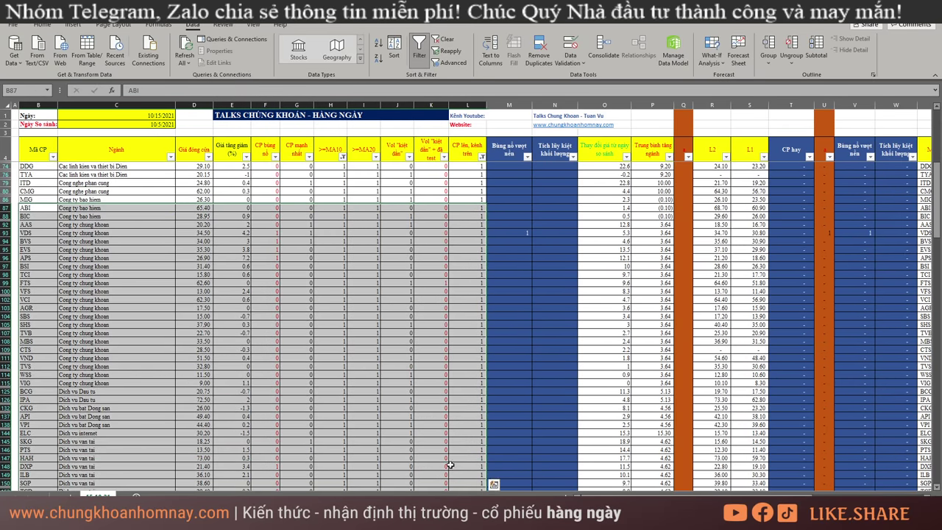
scroll(449, 465, "down", 14)
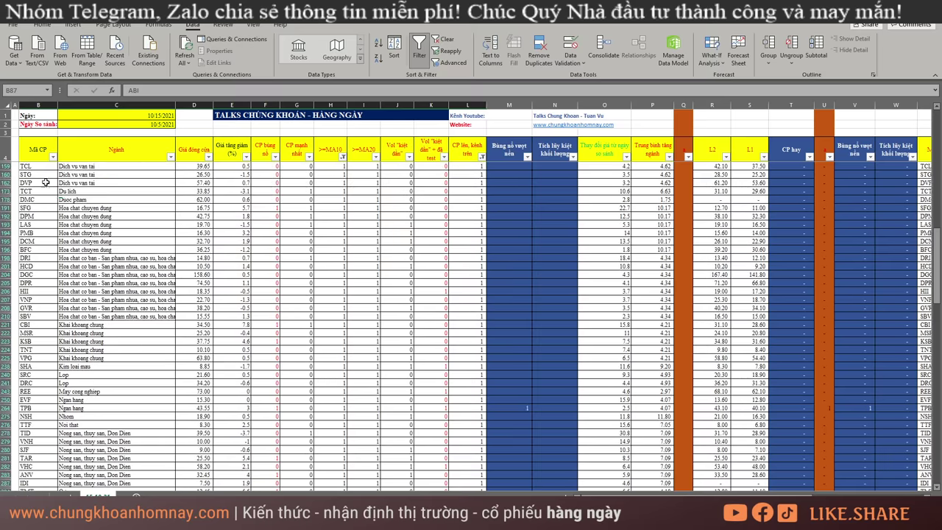
left_click_drag(45, 182, 464, 479)
scroll(395, 418, "down", 2)
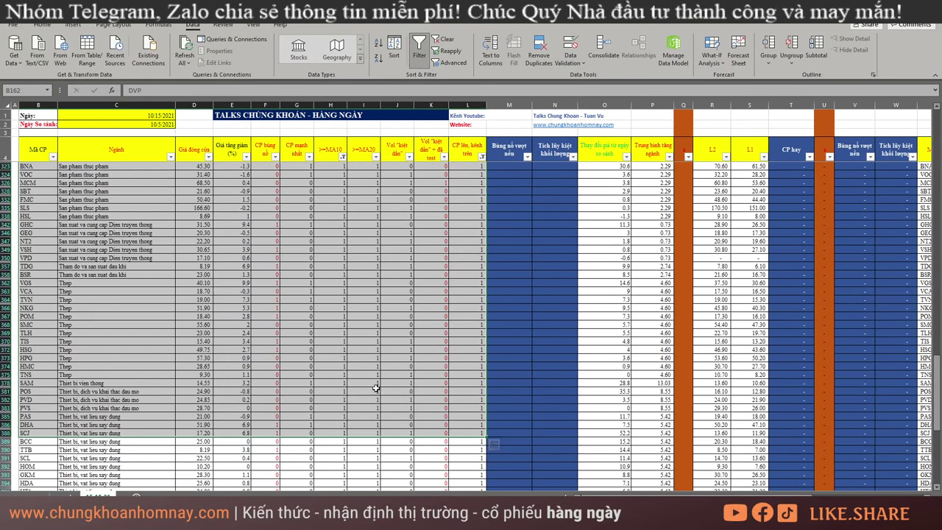
scroll(376, 388, "down", 9)
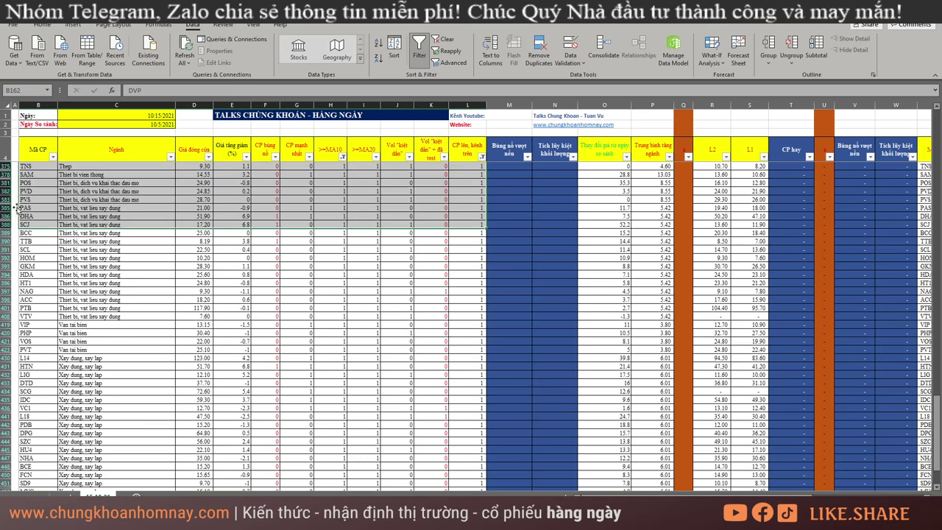
left_click_drag(14, 199, 469, 488)
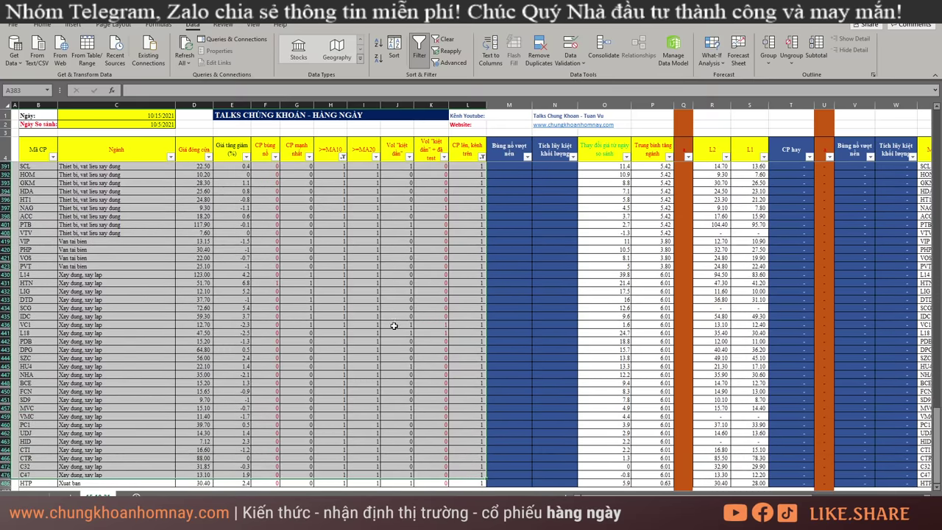
- Go over the rest of the filtered uptrend list, from the last row, HTP, back up to CLX
scroll(396, 326, "down", 6)
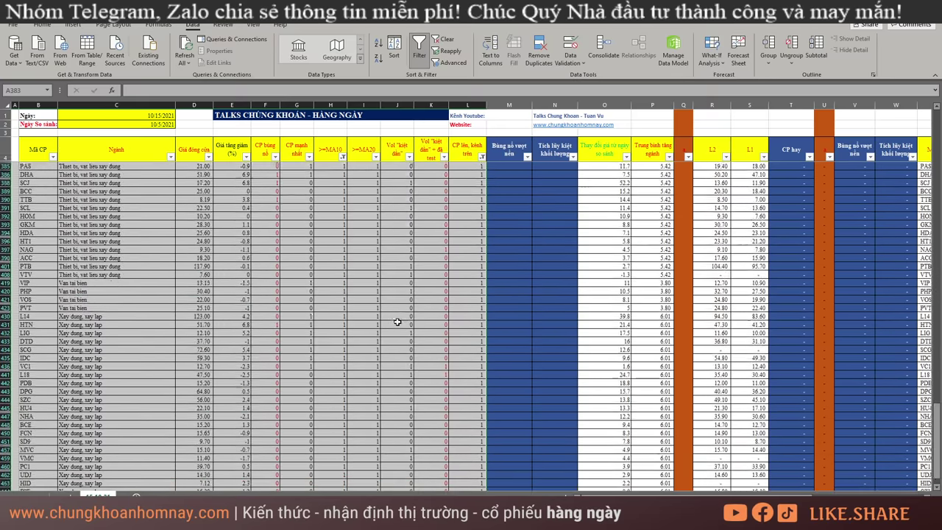
left_click_drag(477, 325, 181, 243)
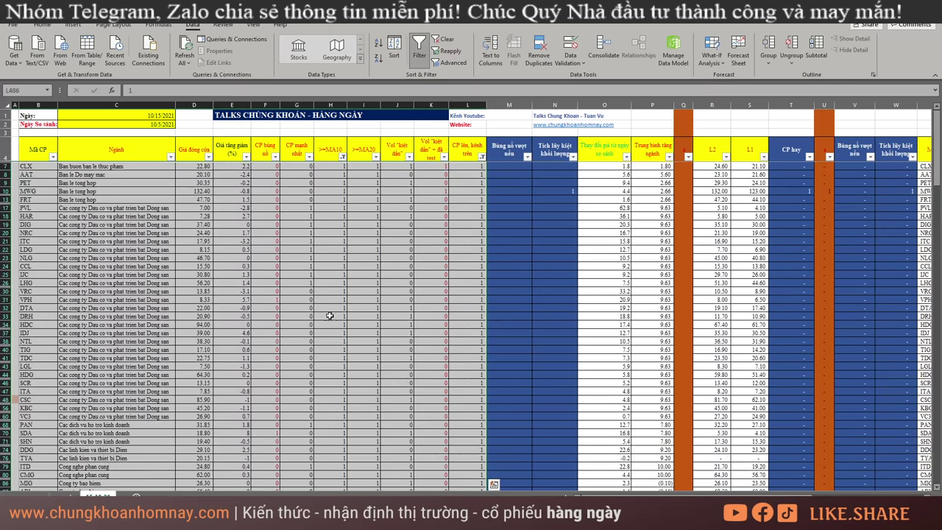
scroll(331, 308, "down", 10)
scroll(329, 325, "up", 10)
left_click(283, 301)
- Switch to AmiBroker and sort the exploration results by the ICB industry column
key("alt+Tab")
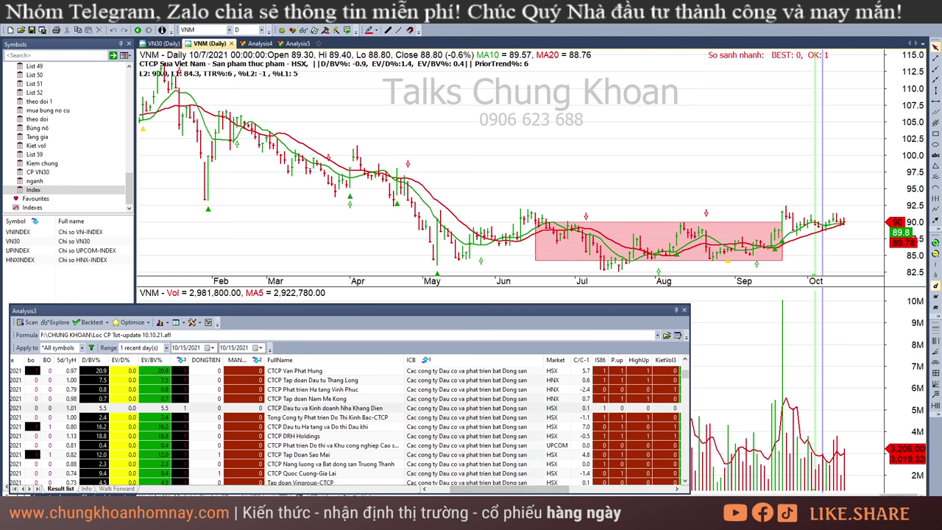
left_click_drag(515, 488, 412, 488)
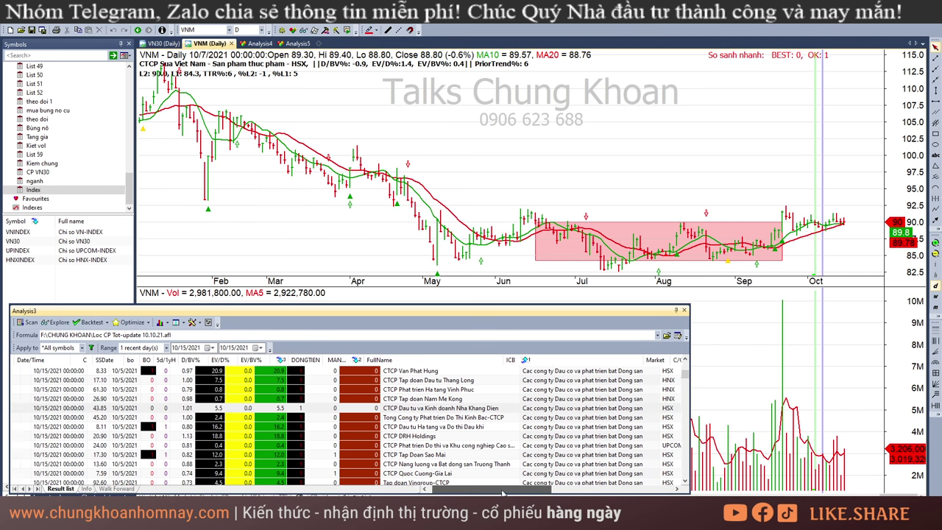
left_click(561, 362)
left_click(560, 364)
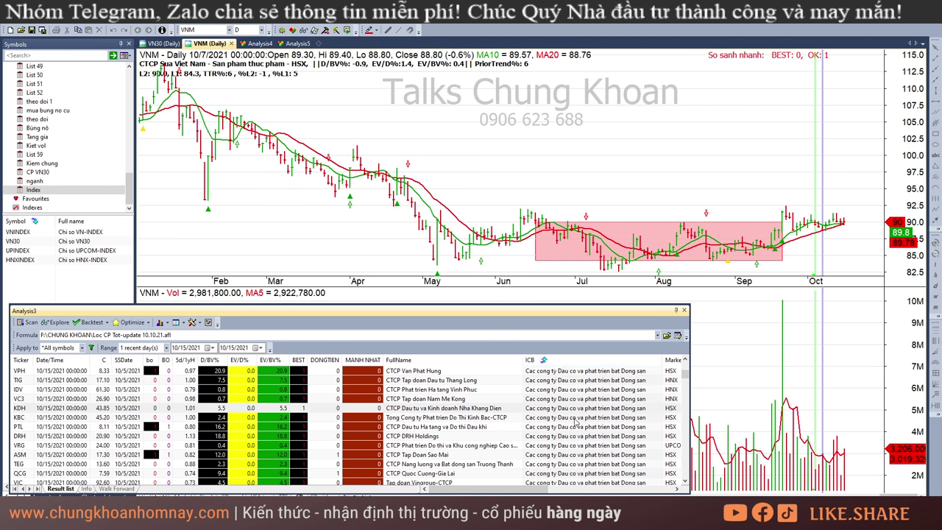
- Add descending multi-column sorts on MANH NHAT, BEST and EV/BV% to the industry-sorted results
right_click(357, 360)
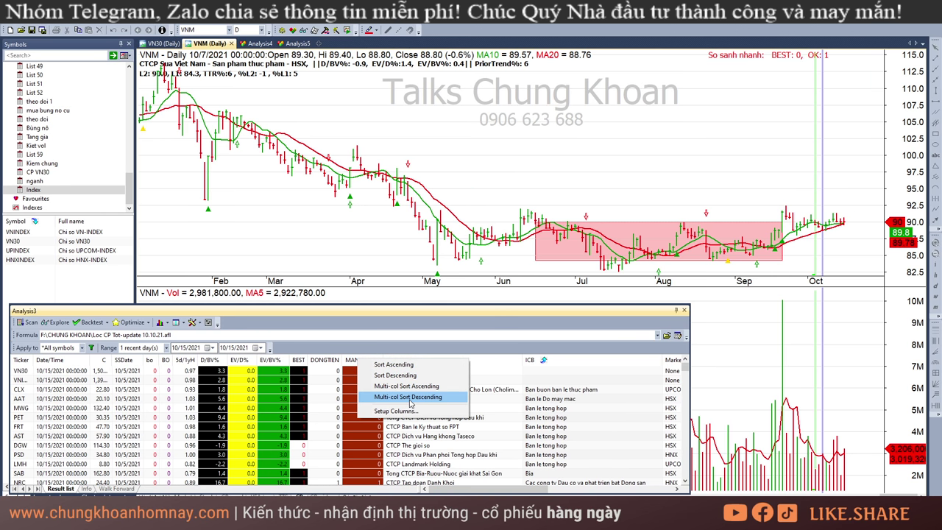
left_click(397, 403)
right_click(298, 362)
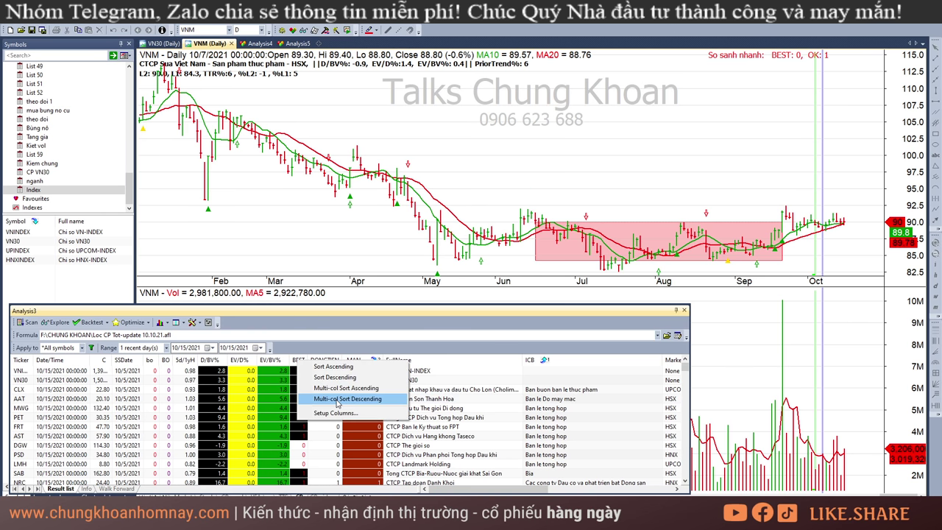
left_click(331, 388)
right_click(287, 360)
left_click(325, 385)
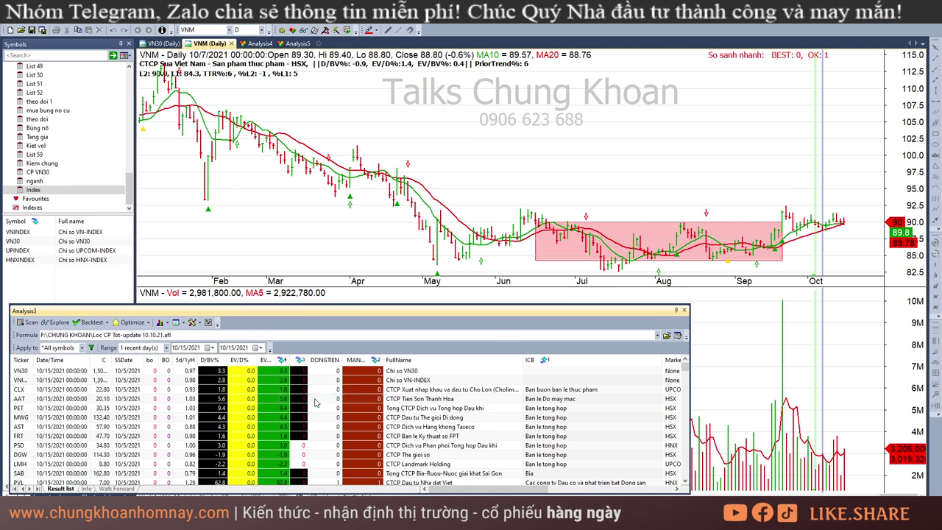
left_click(589, 333)
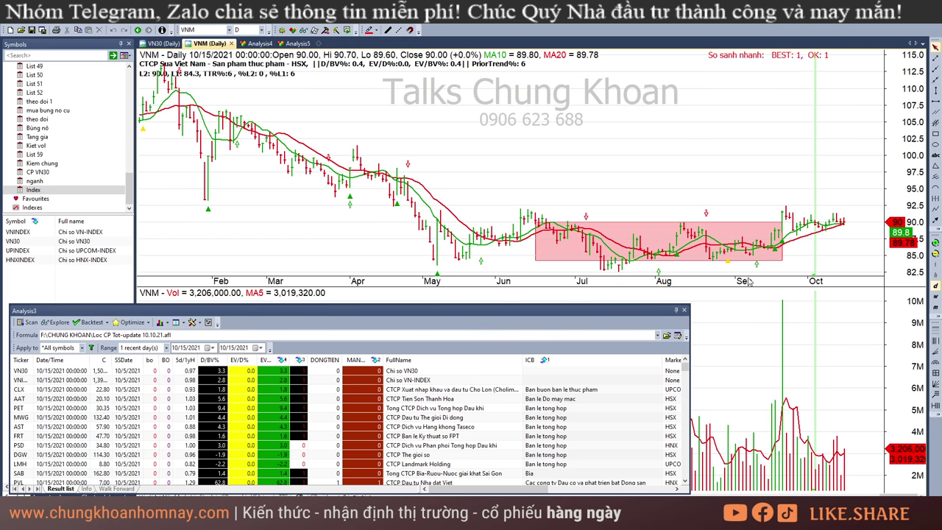
- Look through the sorted results by industry and open the chart of ITD in the Cong nghe phan cung group
mouse_move(753, 244)
scroll(580, 419, "down", 5)
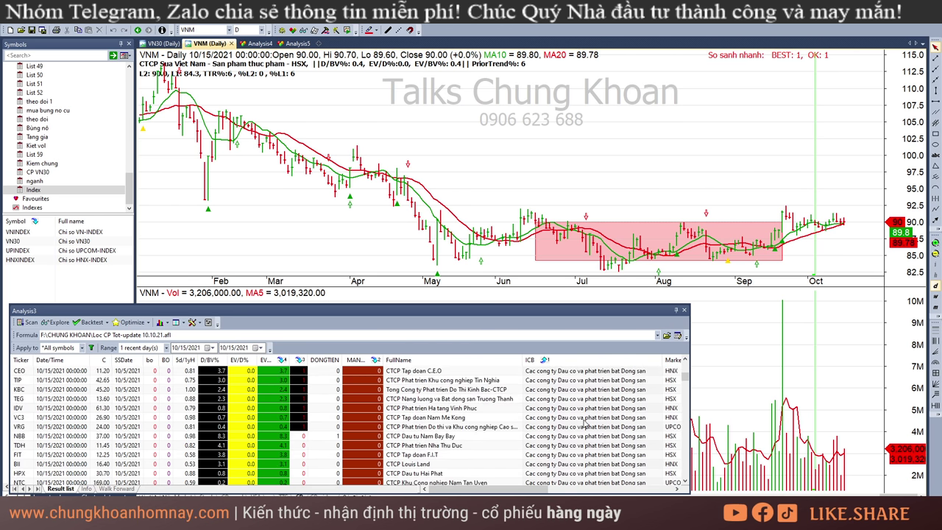
scroll(589, 434, "down", 5)
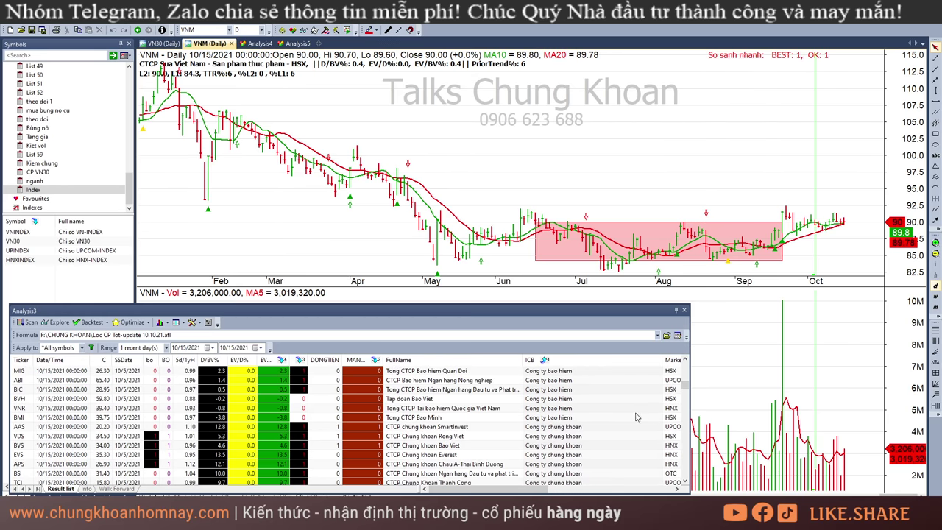
scroll(633, 420, "up", 4)
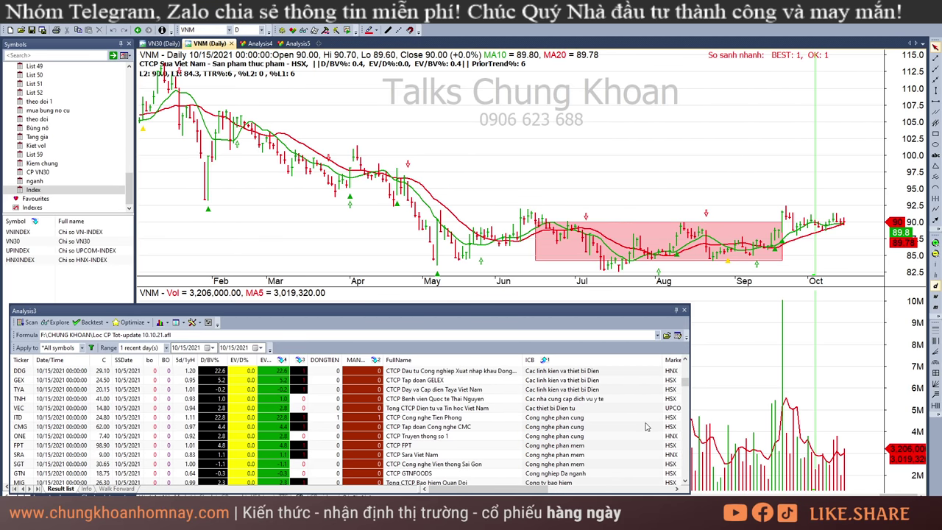
scroll(646, 426, "up", 3)
scroll(646, 426, "down", 1)
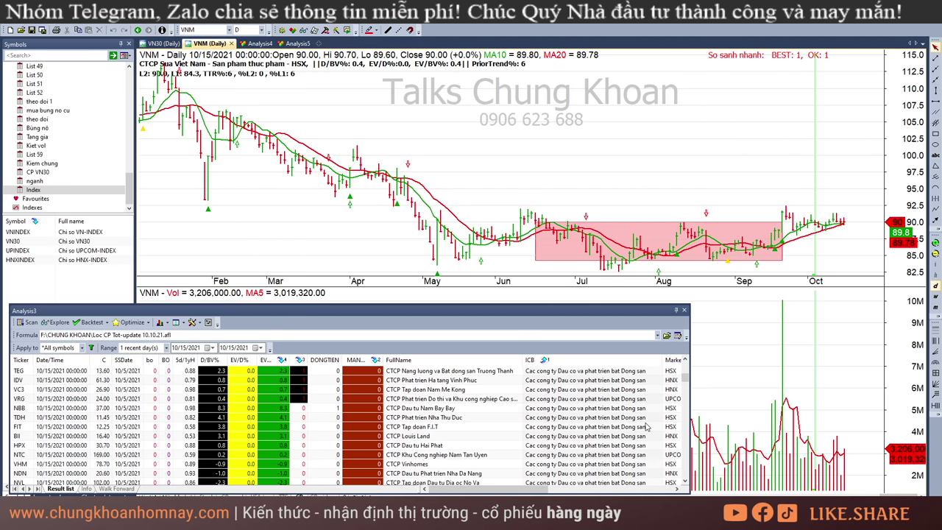
scroll(647, 430, "down", 2)
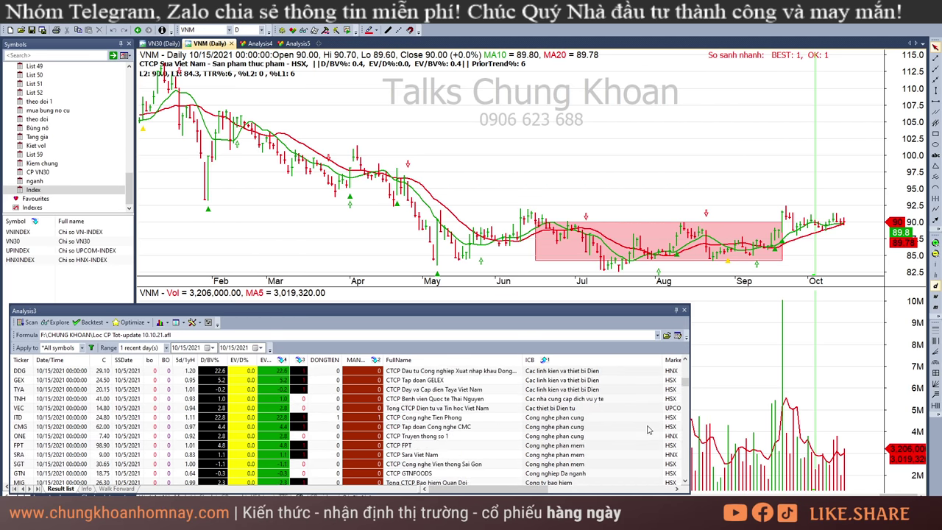
left_click(598, 417)
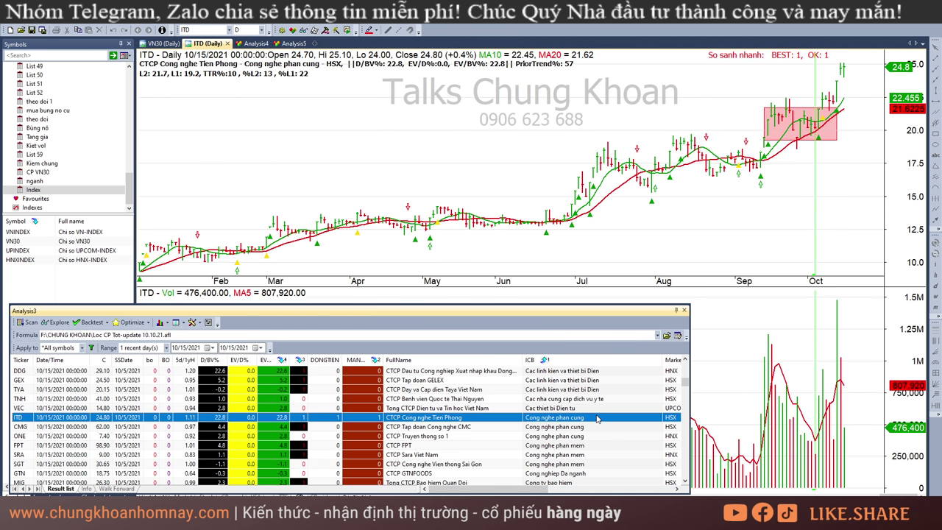
- Recheck the results from the first row to the Cong nghe phan cung group, comparing the CMG chart with ITD's
scroll(615, 398, "up", 3)
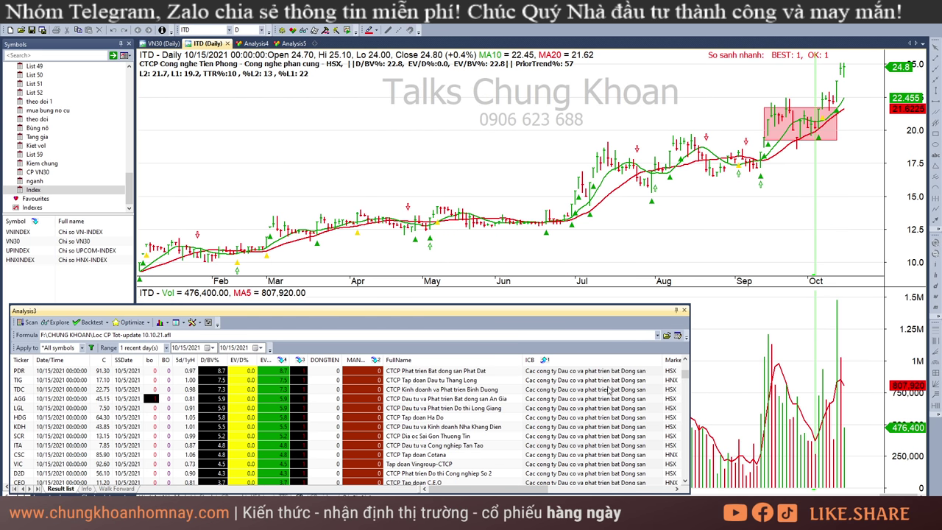
scroll(611, 392, "up", 5)
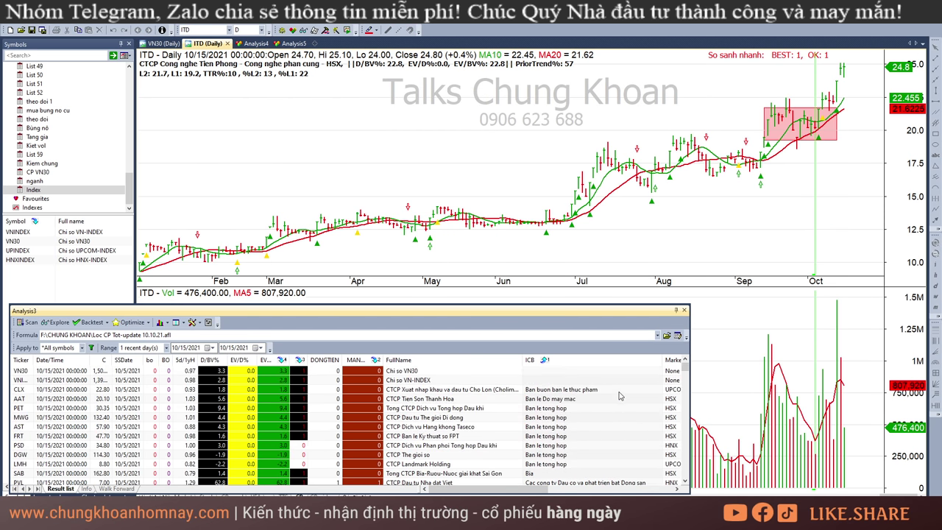
scroll(625, 412, "down", 10)
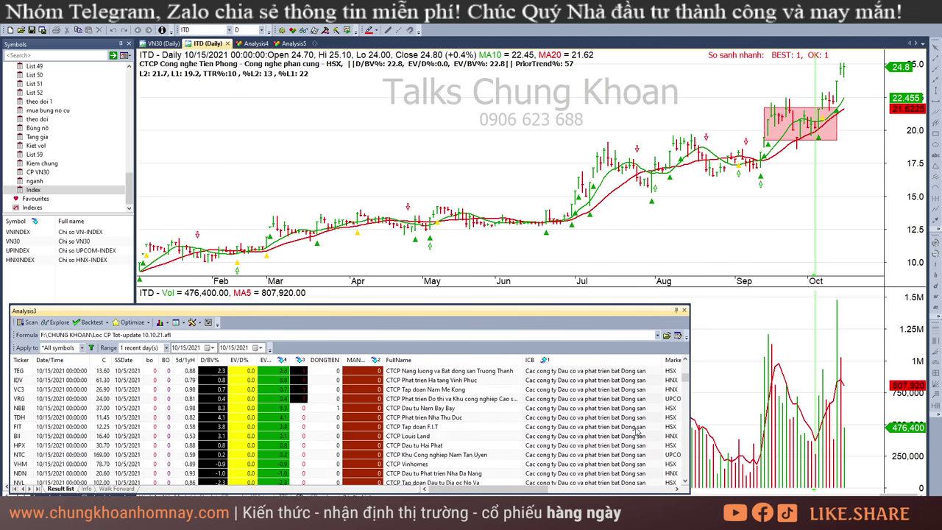
left_click(591, 403)
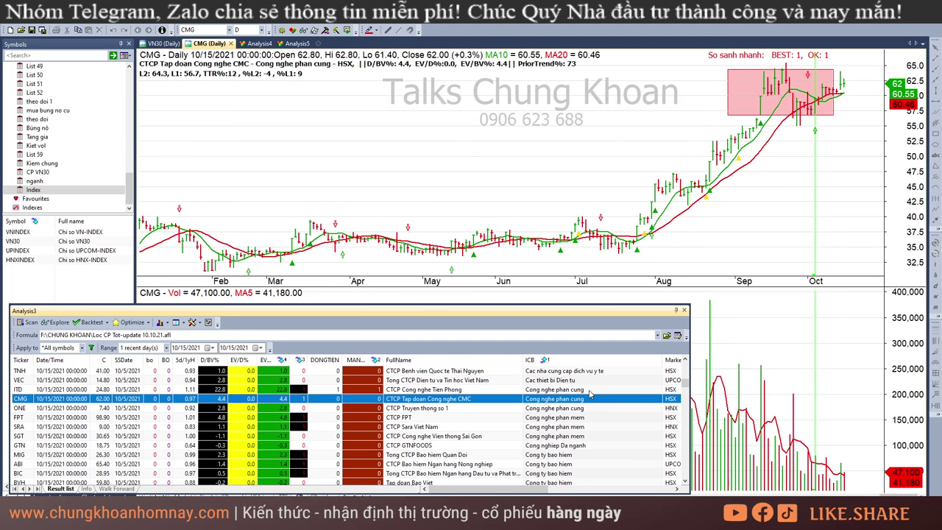
left_click(591, 390)
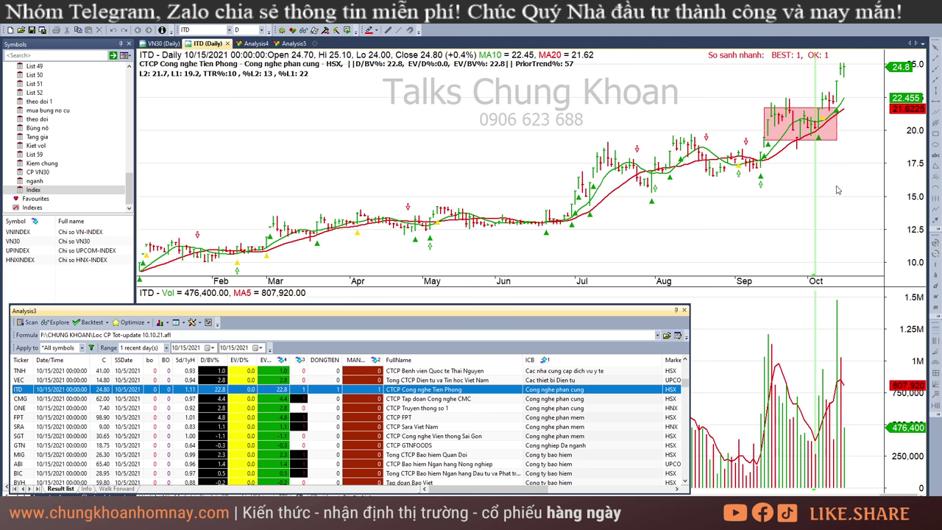
- Shift the pink price-base rectangle on ITD's chart slightly earlier, keeping it over the September to early October consolidation
left_click(832, 112)
left_click(845, 134)
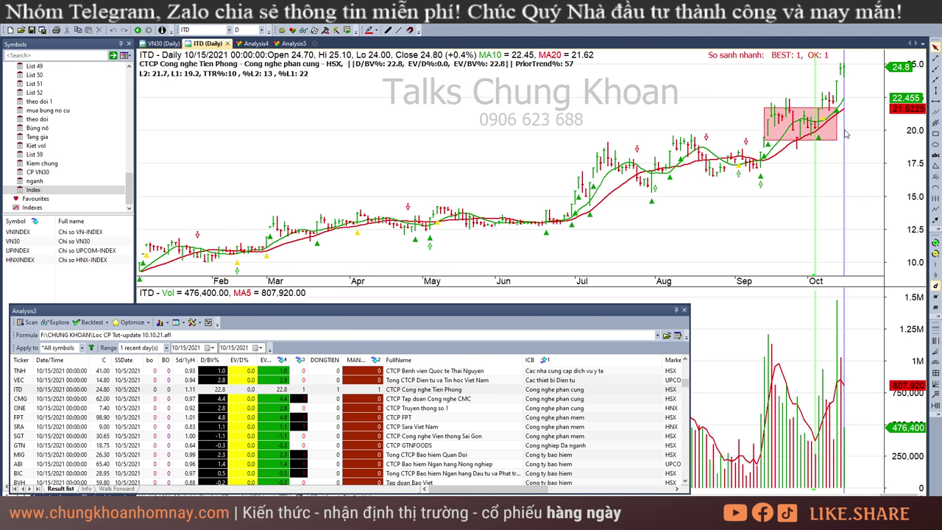
left_click(822, 159)
left_click_drag(826, 160, 827, 125)
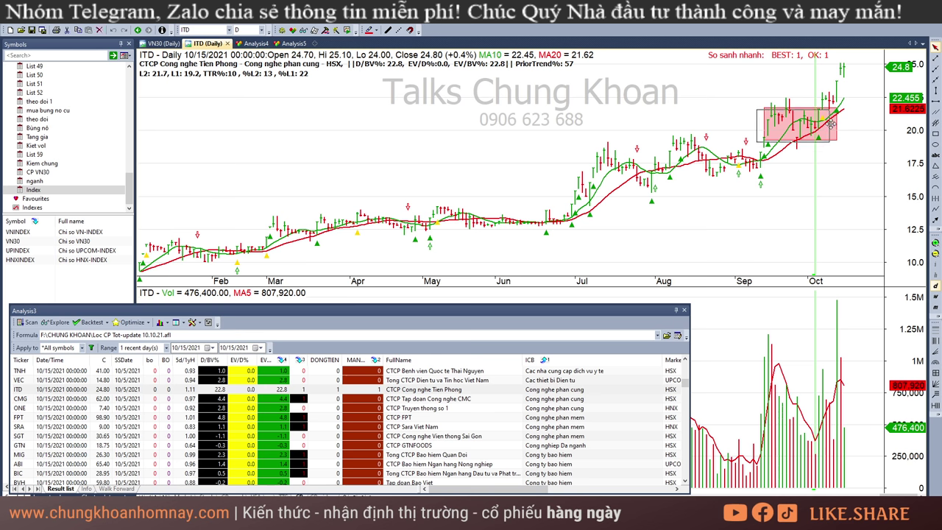
- Examine ITD's price and volume on the 9/29, 10/5, 10/6 and 10/13 to 10/15/2021 bars
left_click(819, 183)
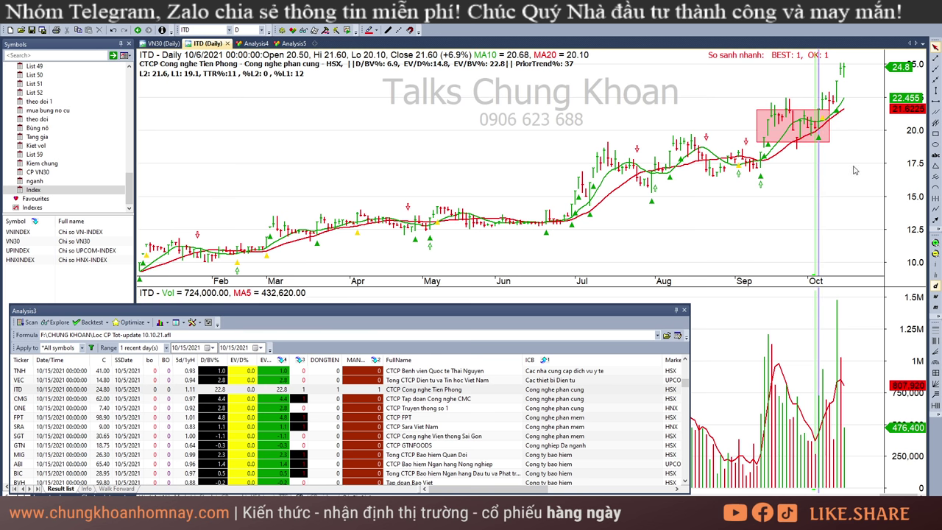
left_click(815, 464)
left_click(801, 204)
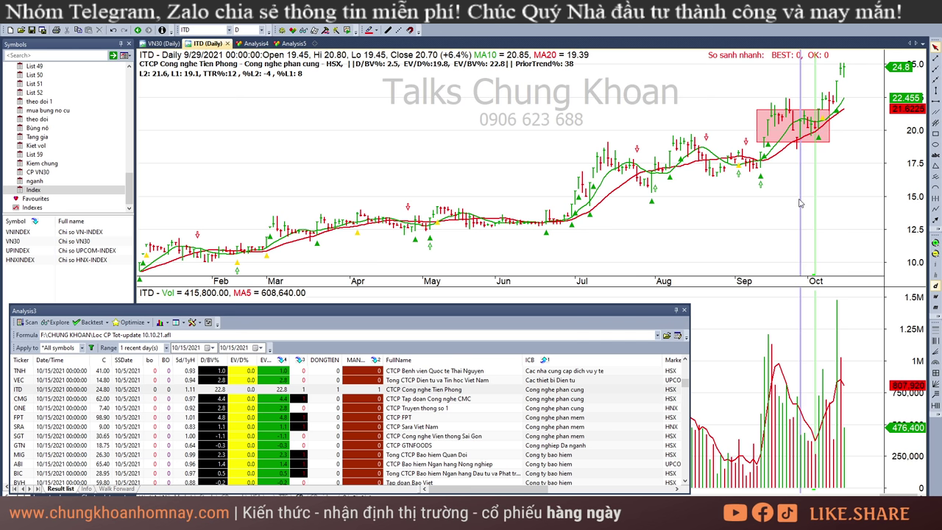
left_click(815, 158)
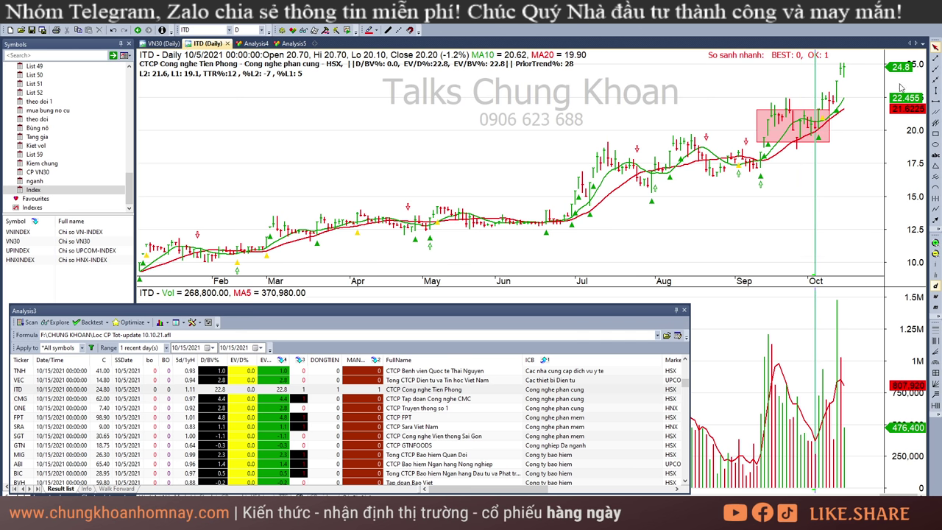
left_click_drag(819, 165, 831, 165)
left_click(838, 359)
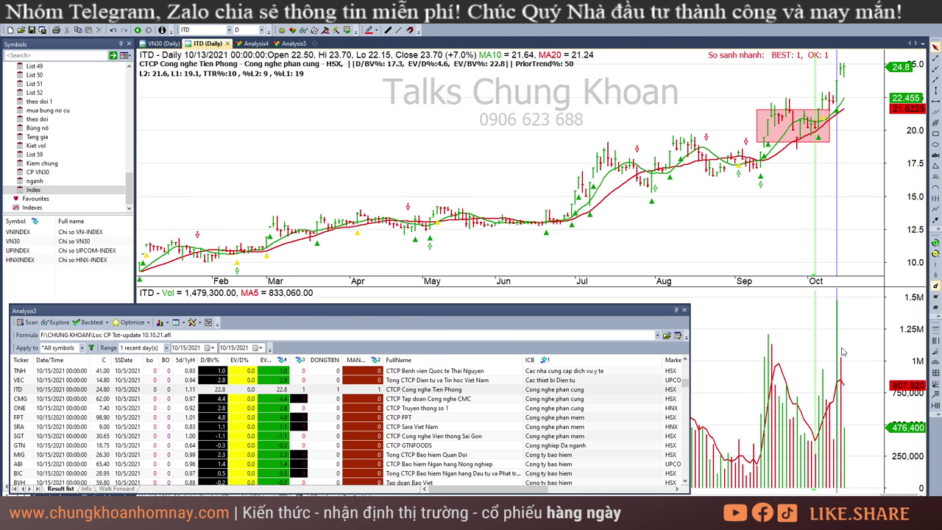
key("Right")
key("Right")
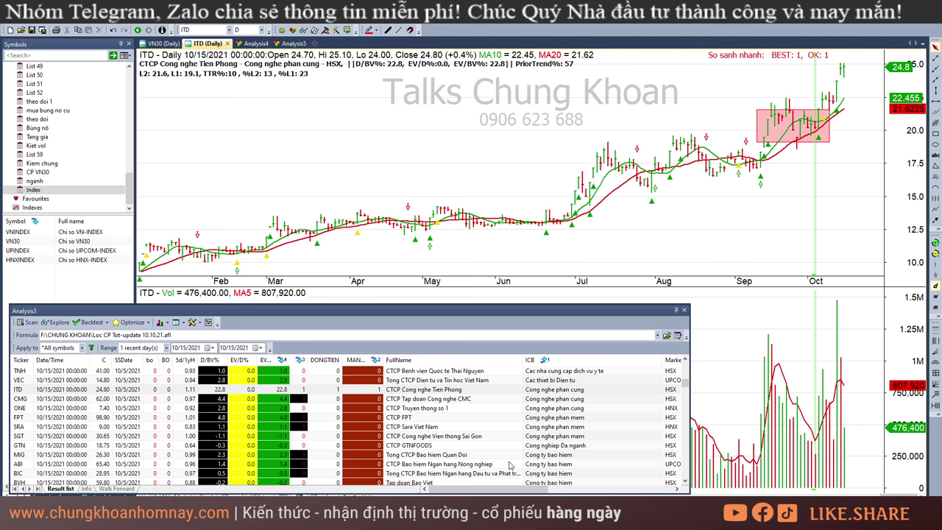
- Open CMG's chart and examine its volume within the base, including the 10/8 and 10/15/2021 bars
left_click(577, 398)
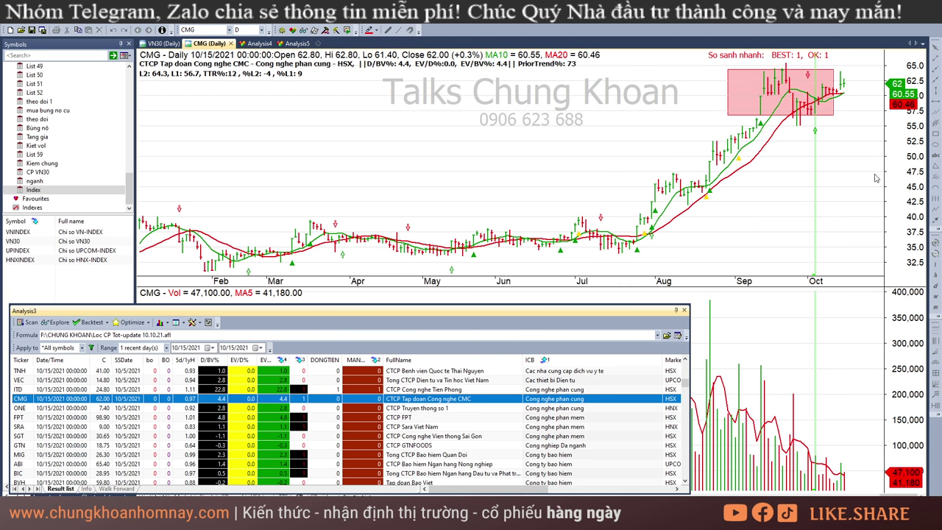
left_click(852, 166)
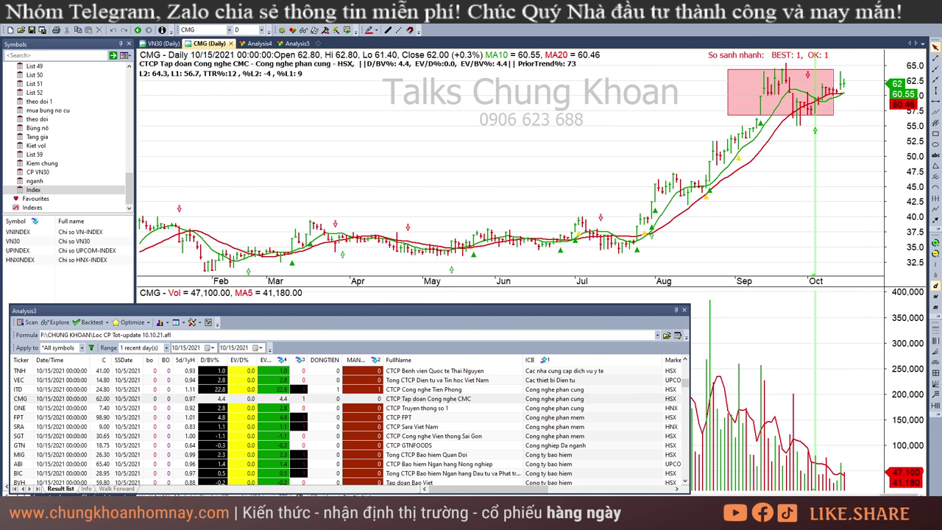
left_click(812, 480)
left_click(846, 482)
left_click_drag(735, 436, 826, 484)
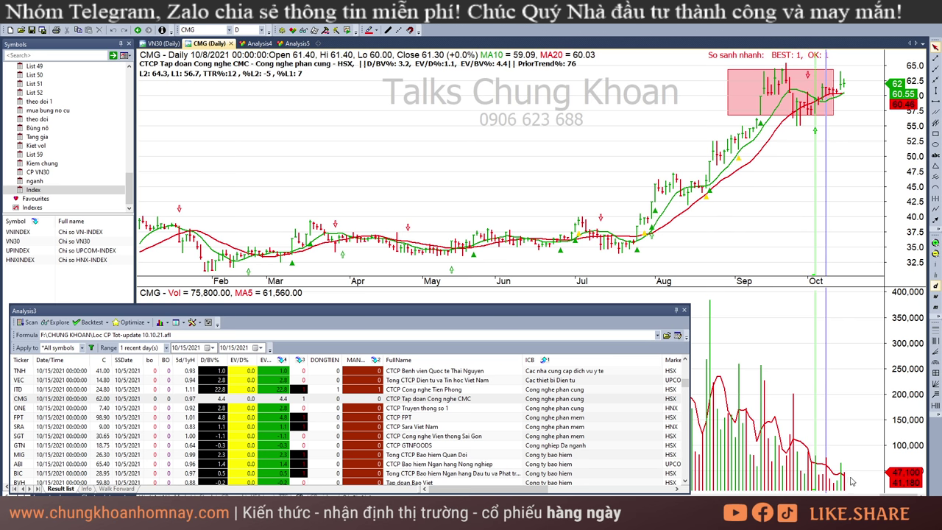
left_click(844, 478)
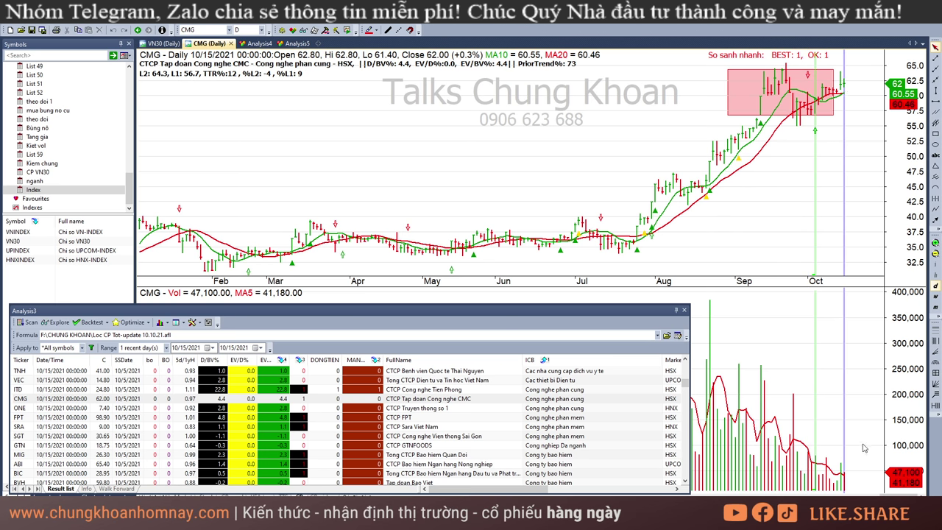
- Extend CMG's pink base rectangle to the 10/15/2021 bar with its lower edge at about 56.5, and check the 10/14/2021 bar
left_click(833, 87)
left_click_drag(832, 115, 844, 117)
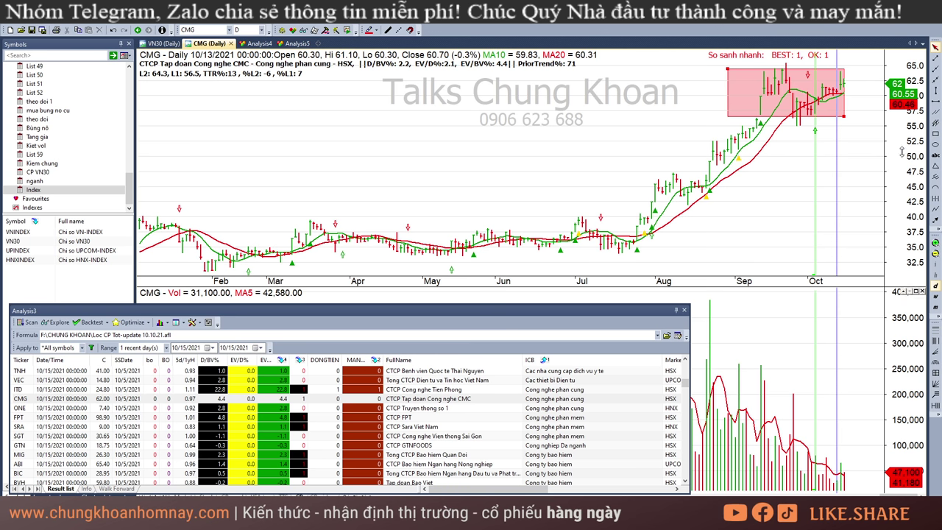
left_click(843, 470)
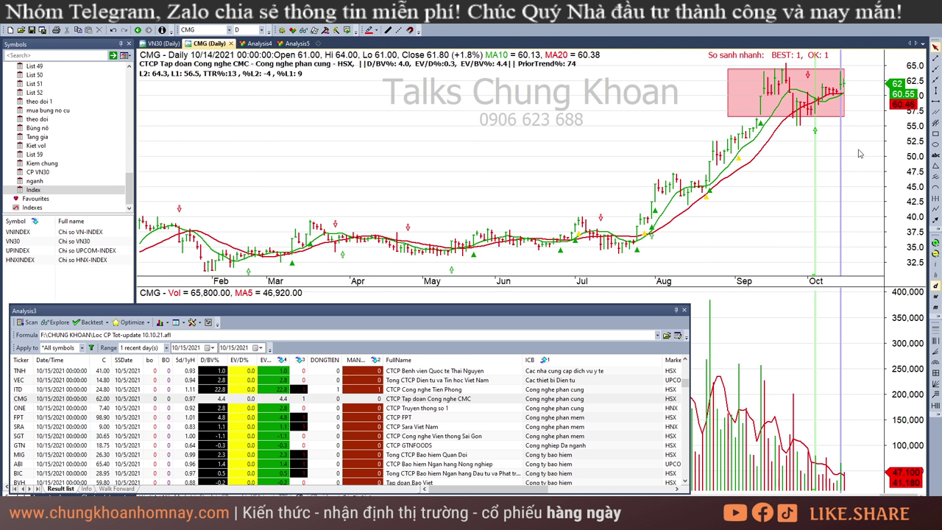
left_click(868, 135)
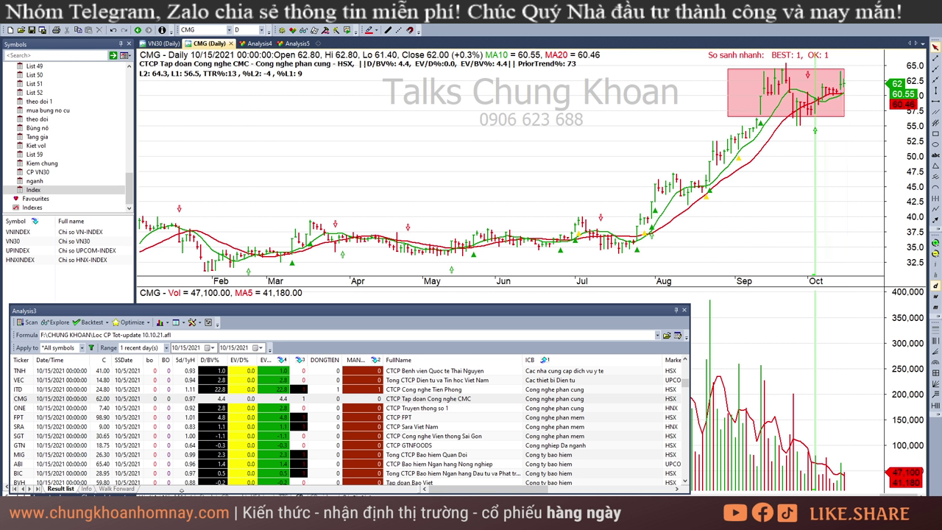
- Switch back to the filtered stock table in Excel
key("alt+Tab")
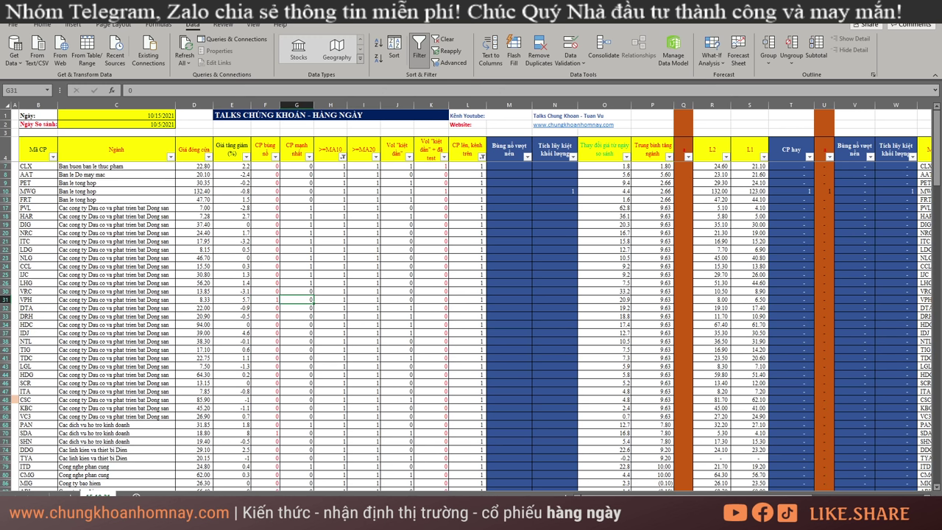
- Switch to AmiBroker, open ONE's chart and draw a base rectangle from mid-September to the 10/15/2021 bar, between about 8.2 and 6.9
key("alt+Tab")
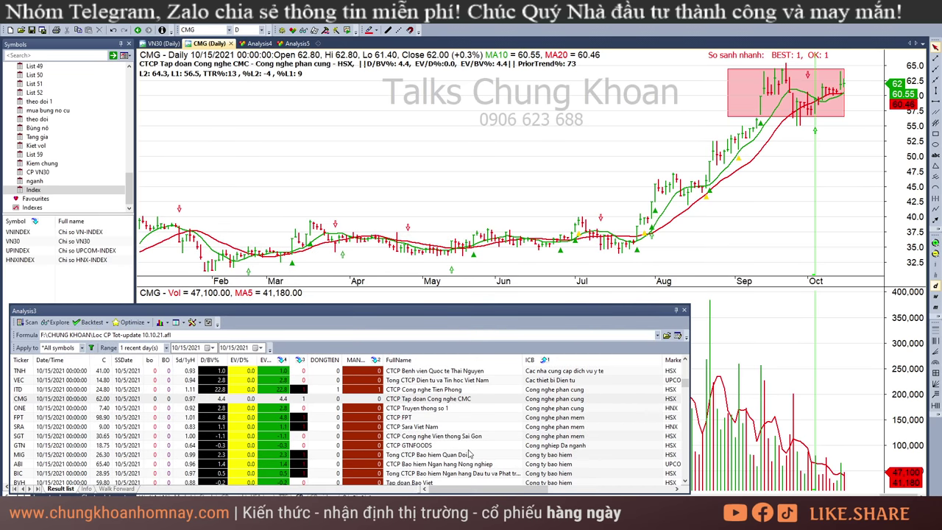
left_click(451, 409)
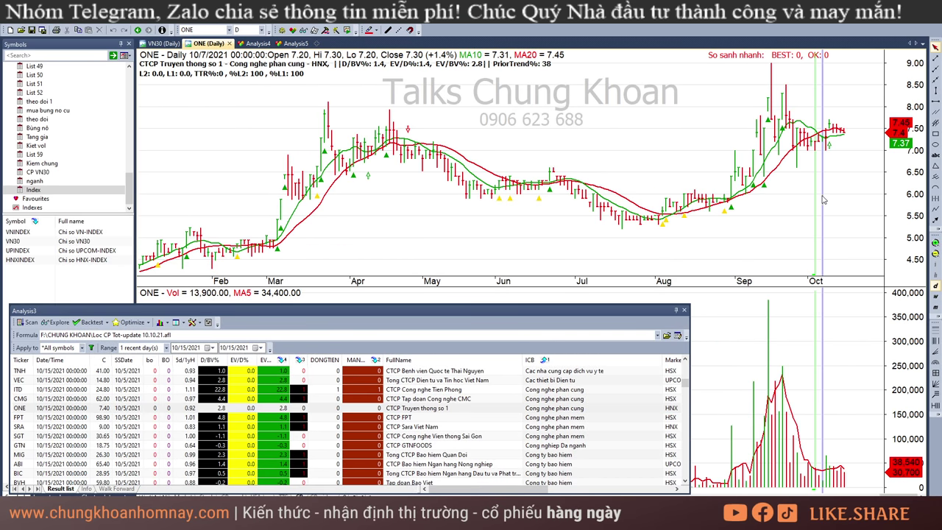
left_click(485, 408)
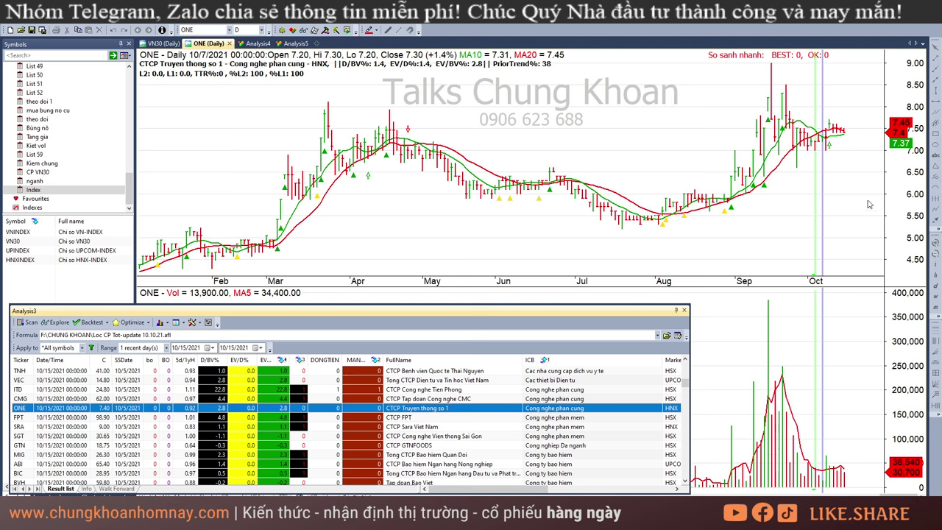
left_click(874, 161)
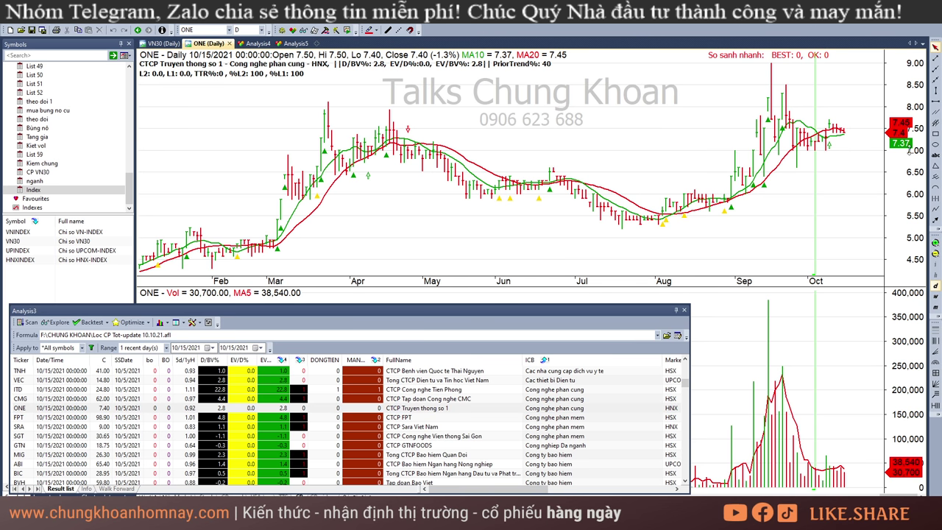
mouse_move(764, 96)
left_mouse_down()
mouse_move(809, 143)
mouse_move(844, 152)
left_mouse_up()
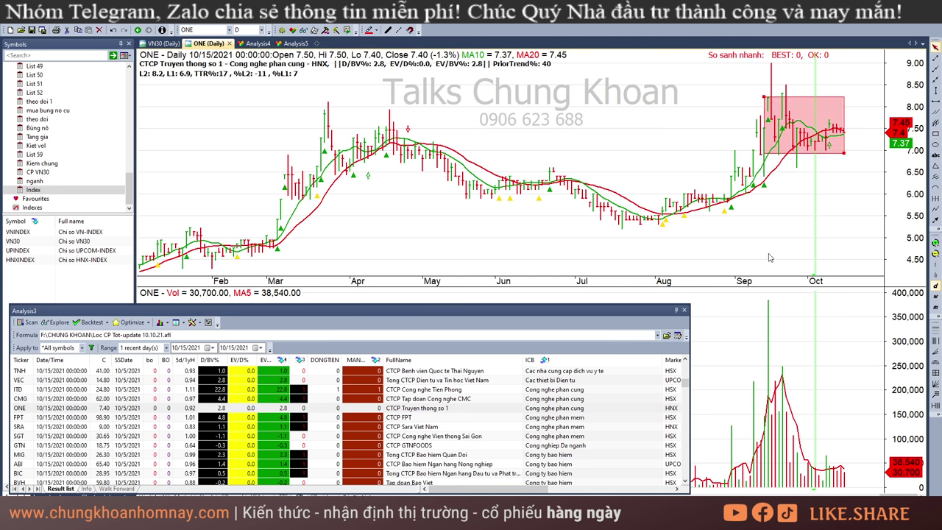
- Examine ONE's price and volume within the base, including the 9/14 and 10/11/2021 bars
left_click_drag(737, 241, 760, 208)
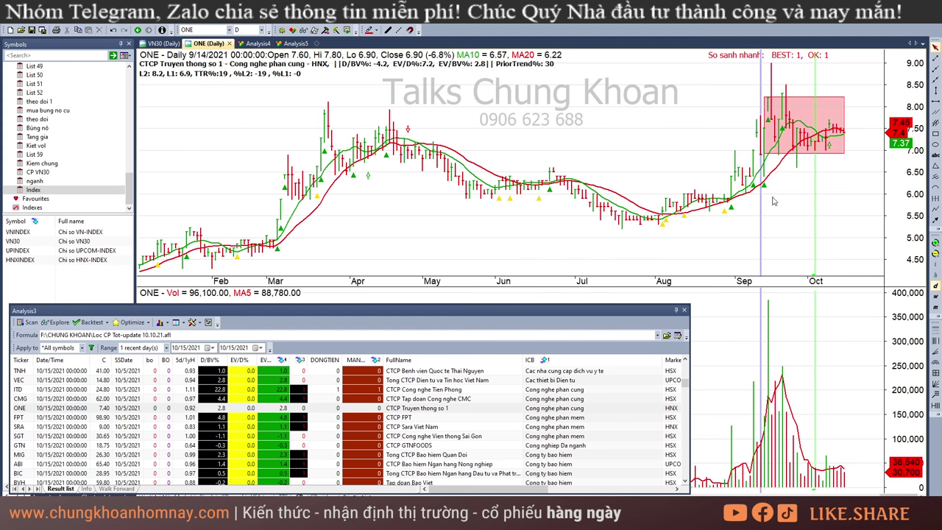
left_click(801, 467)
left_click(829, 470)
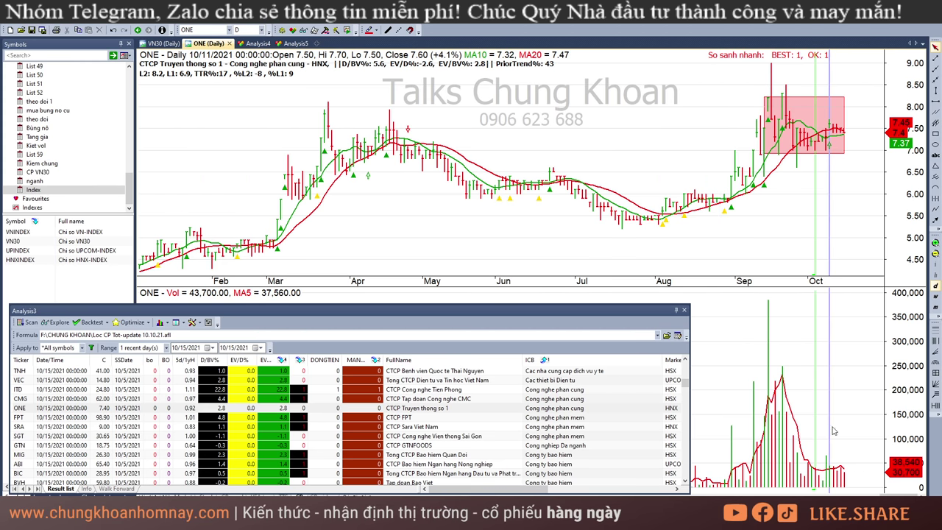
- Open FPT's chart and examine its price and volume on the 8/16, 10/8, 10/14 and 10/15/2021 bars
left_click(413, 417)
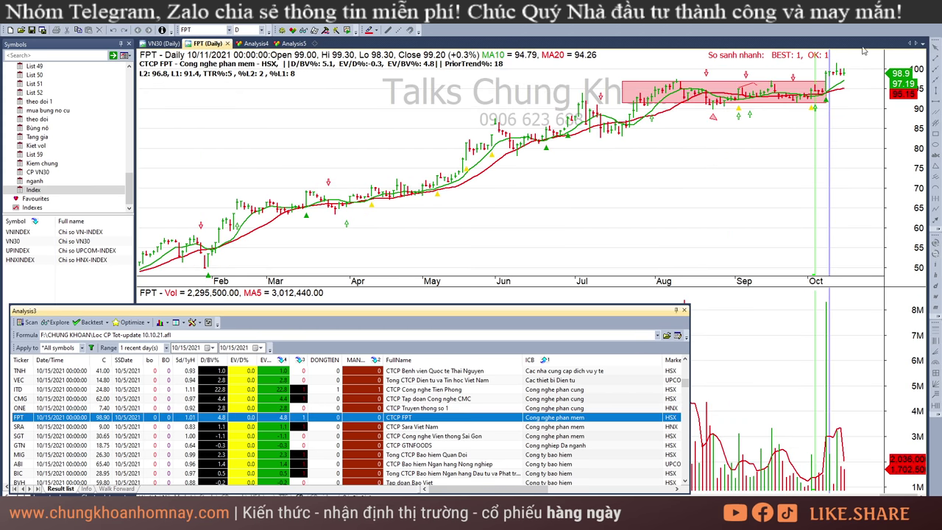
left_click(691, 163)
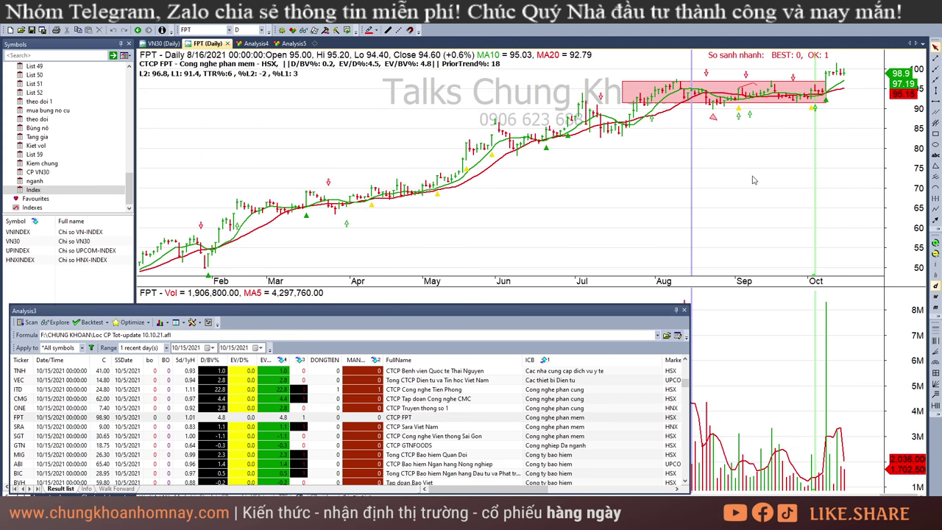
left_click(826, 123)
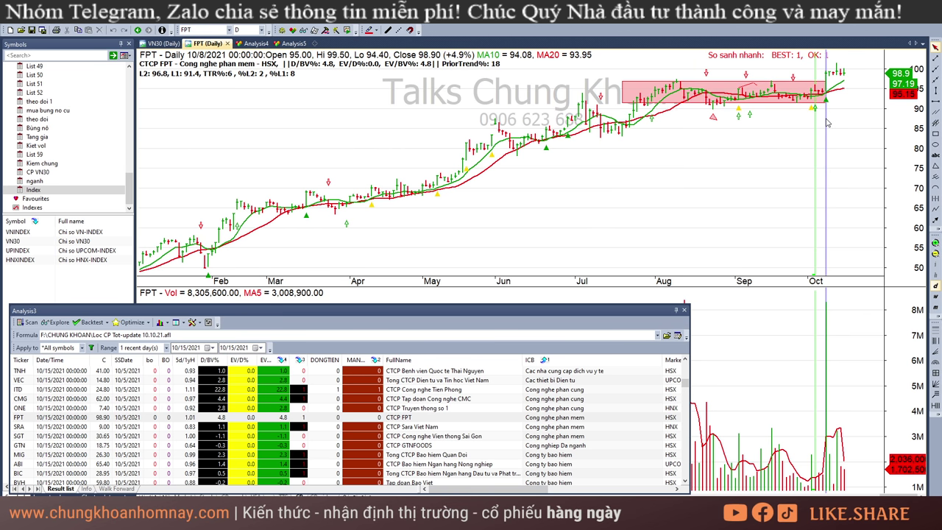
left_click(840, 475)
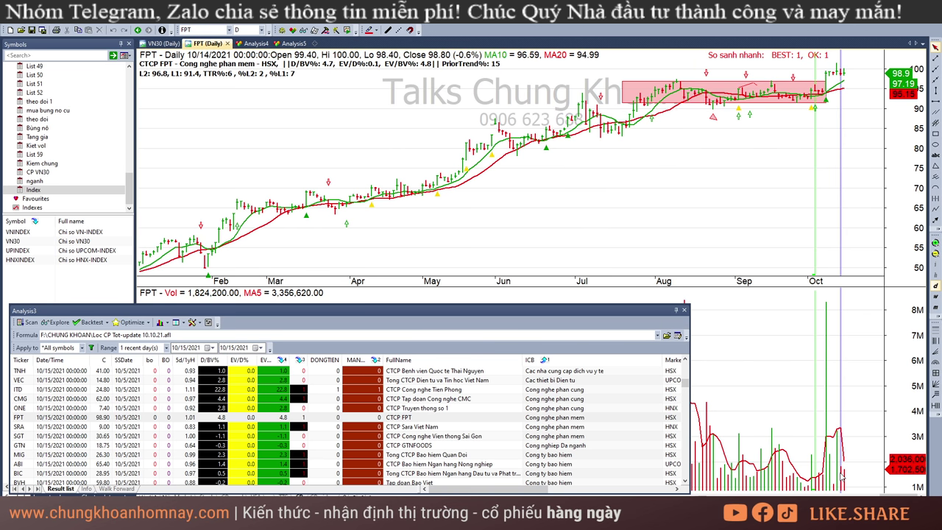
left_click(885, 169)
left_click(936, 135)
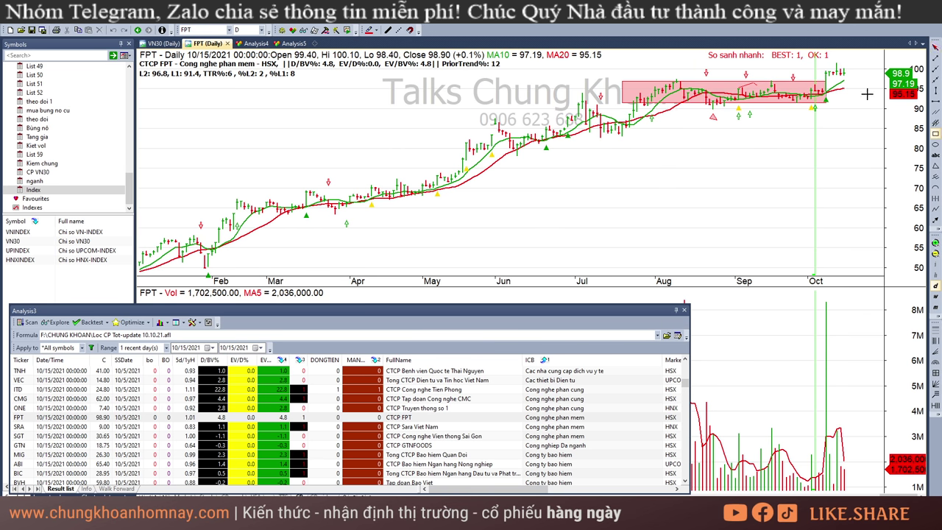
mouse_move(823, 68)
left_mouse_down()
mouse_move(862, 84)
mouse_move(849, 83)
left_mouse_up()
key("Delete")
- Open SRA's chart and extend its pink base rectangle to the 10/15/2021 bar with the lower edge at about 8.4
left_click(445, 427)
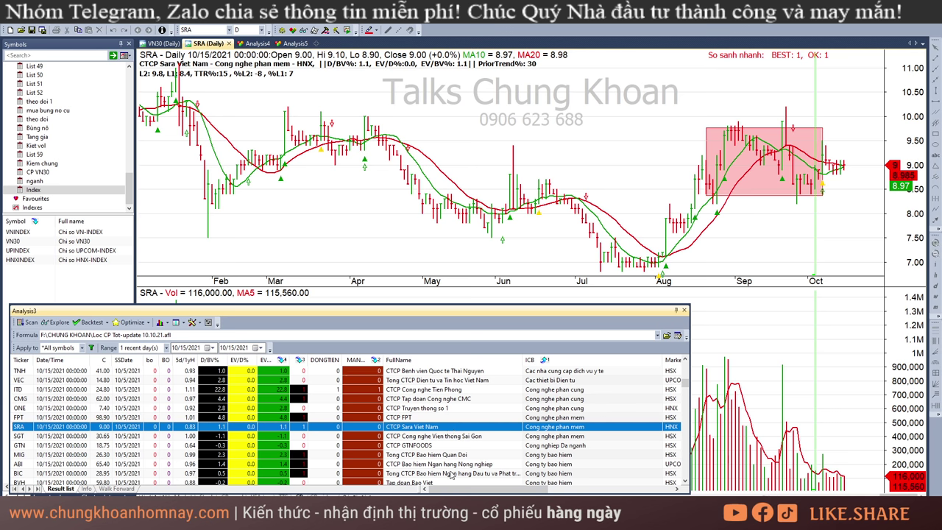
left_click(811, 128)
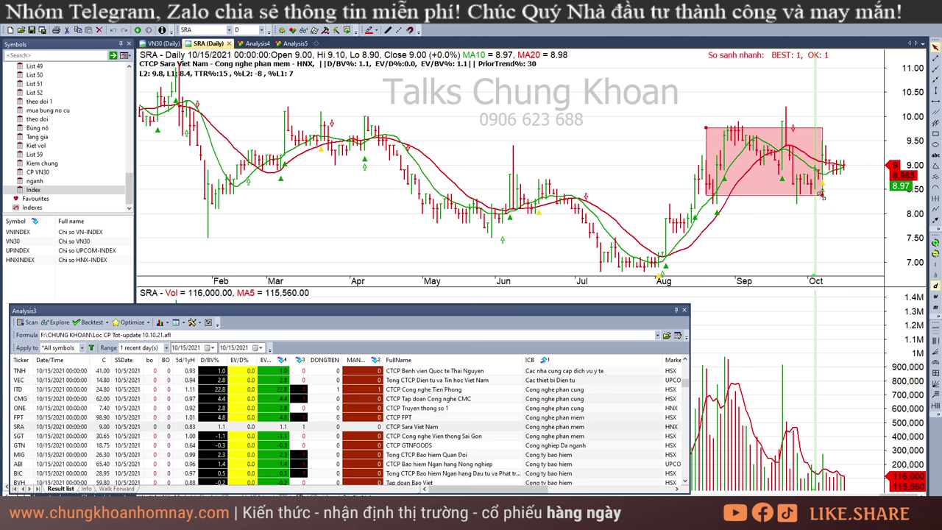
- Examine SRA's price and volume within the base, including the 9/1, 9/21, 10/7, 10/13 and 10/15/2021 bars
left_click(780, 460)
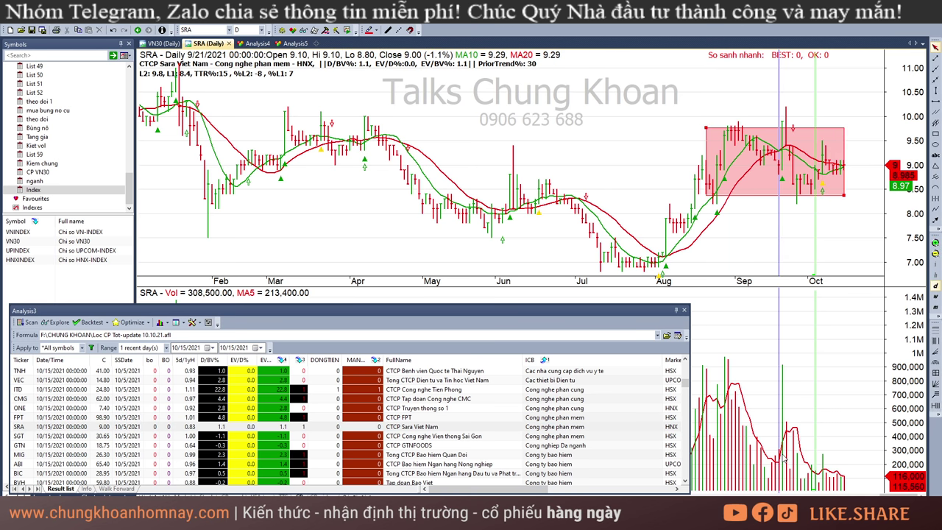
left_click(838, 467)
left_click(839, 480)
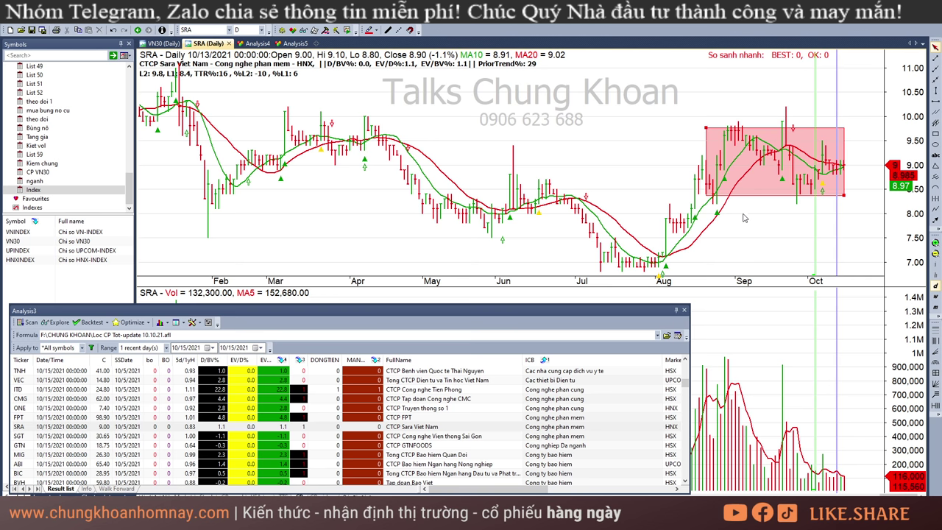
left_click(736, 216)
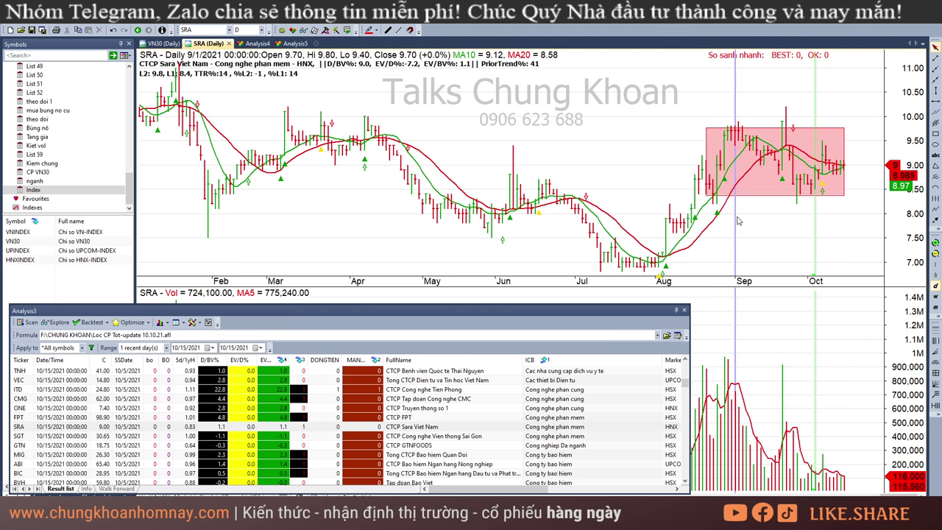
left_click(781, 220)
left_click(807, 234)
left_click(823, 246)
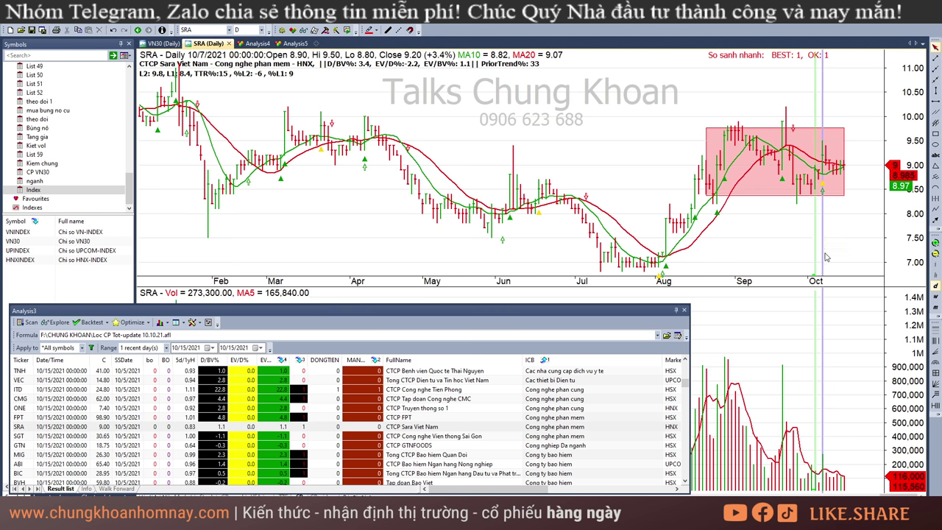
left_click(825, 239)
left_click(832, 239)
left_click(850, 249)
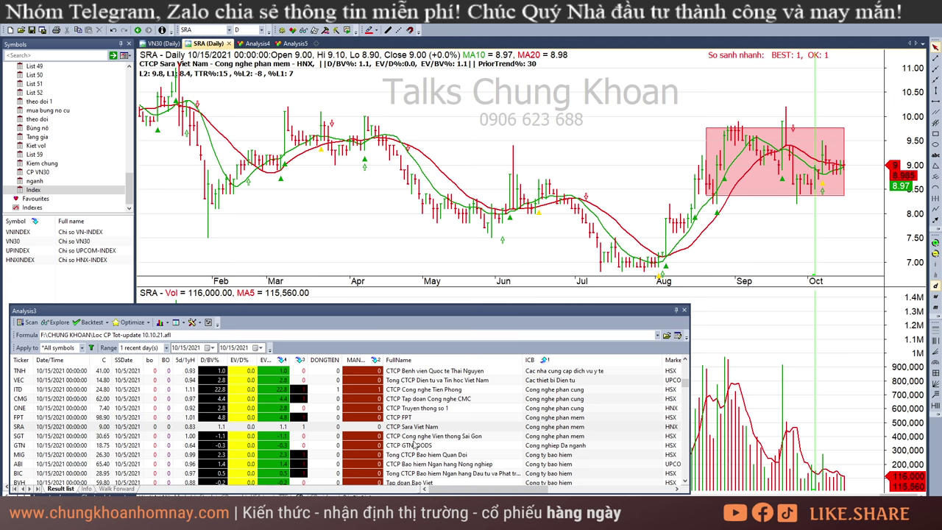
- Open SGT's chart and examine its price and volume, including the 8/25, 9/1 and 9/23/2021 bars
left_click(414, 444)
left_click(434, 437)
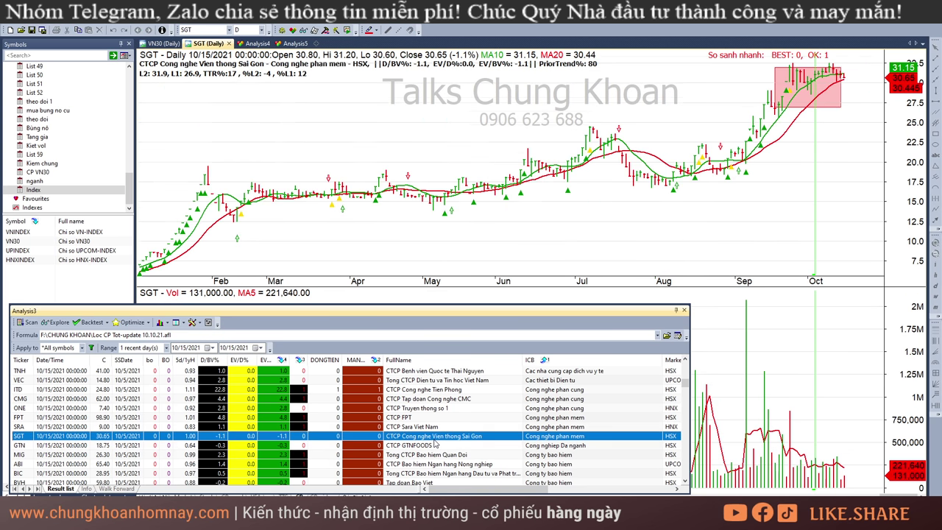
left_click(817, 165)
left_click(786, 193)
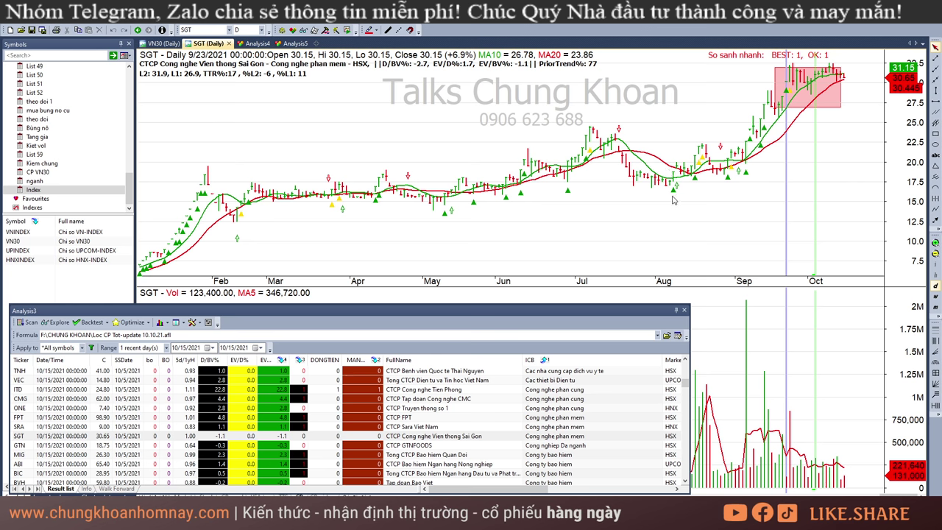
left_click(678, 201)
left_click(718, 478)
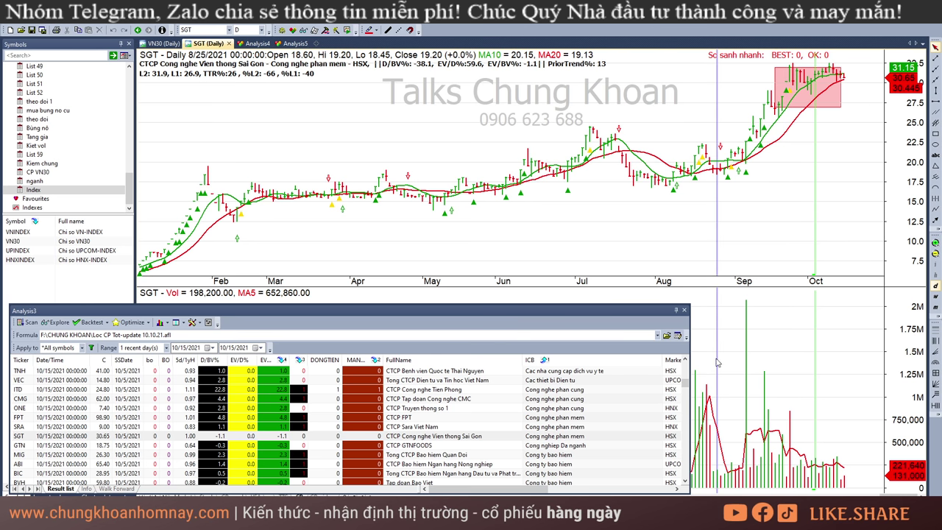
mouse_move(712, 181)
left_mouse_down()
mouse_move(731, 182)
mouse_move(718, 187)
mouse_move(738, 195)
left_mouse_up()
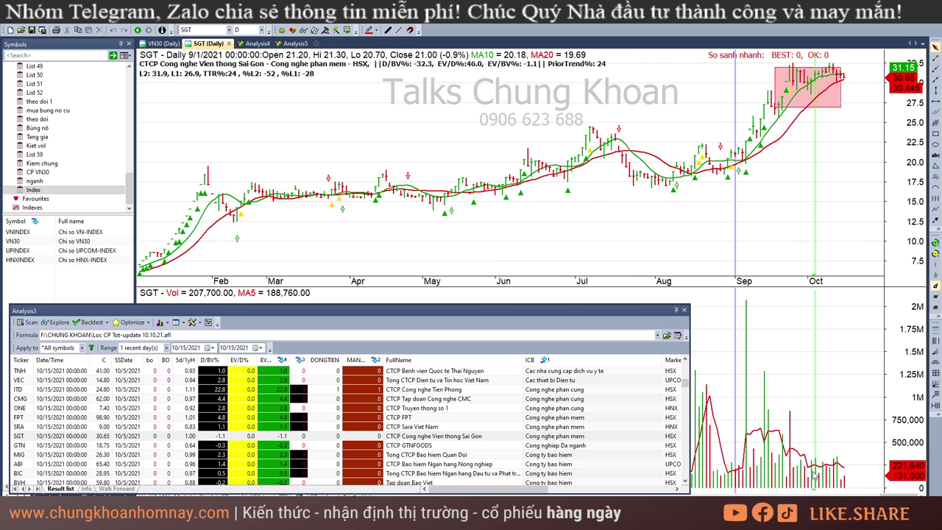
- Extend SGT's pink base rectangle to the 10/15/2021 bar with its lower edge at about 26.9
key("Escape")
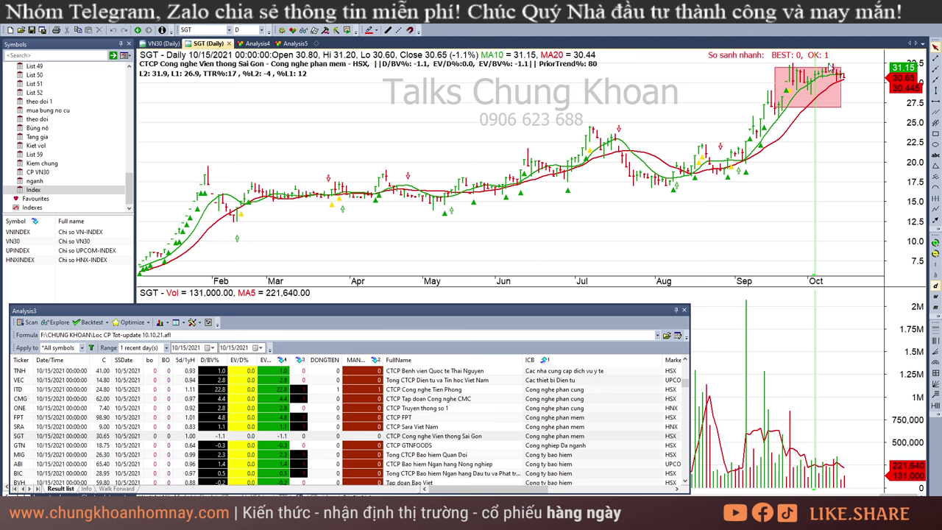
left_click(841, 107)
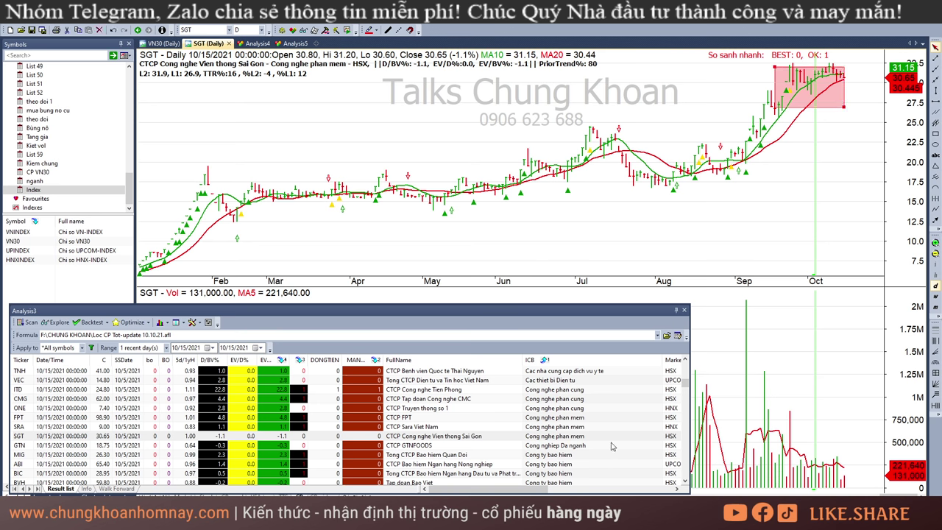
- View GTN's chart, and open MIG's chart to examine its 10/8 and 10/15/2021 bars
left_click(494, 445)
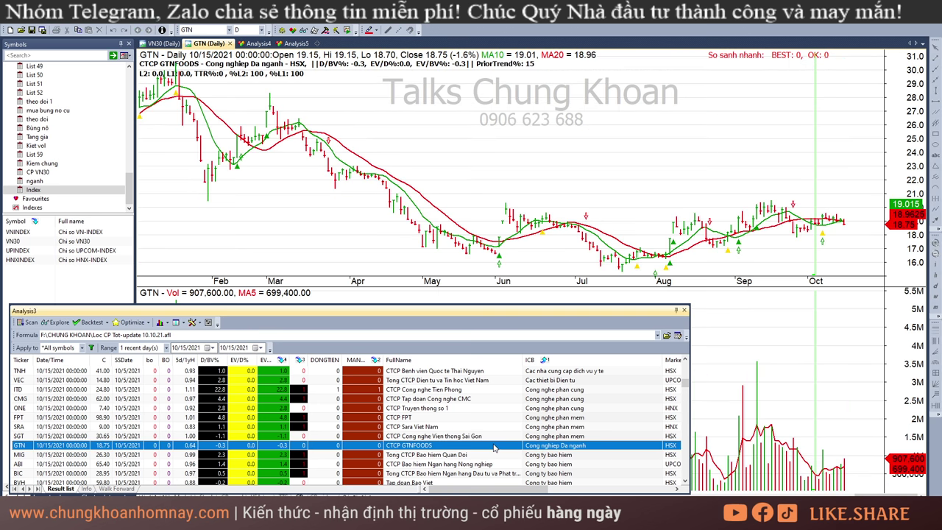
scroll(542, 433, "down", 4)
scroll(605, 397, "up", 2)
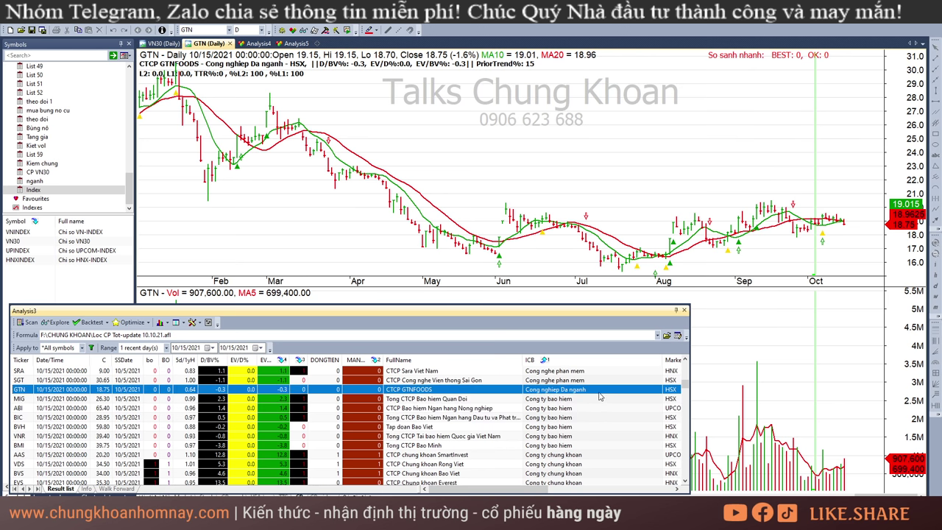
left_click(586, 400)
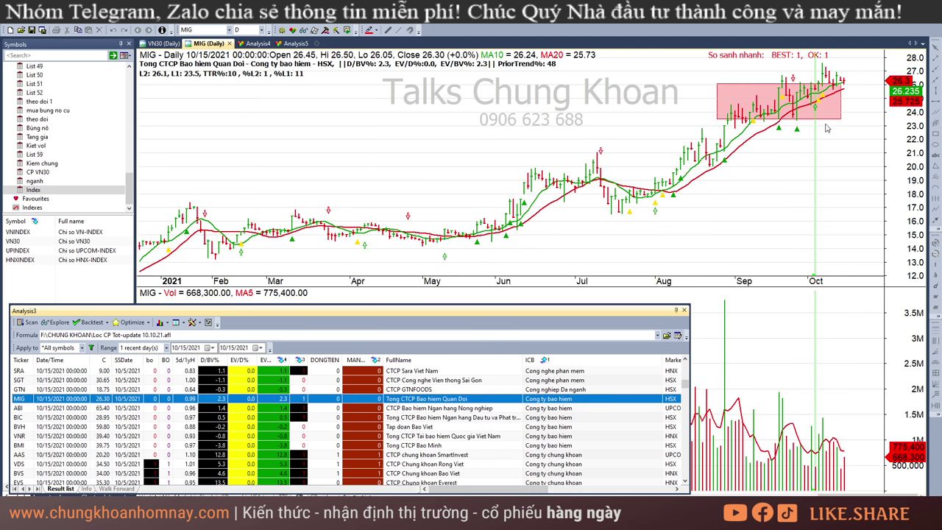
left_click(822, 149)
left_click(825, 140)
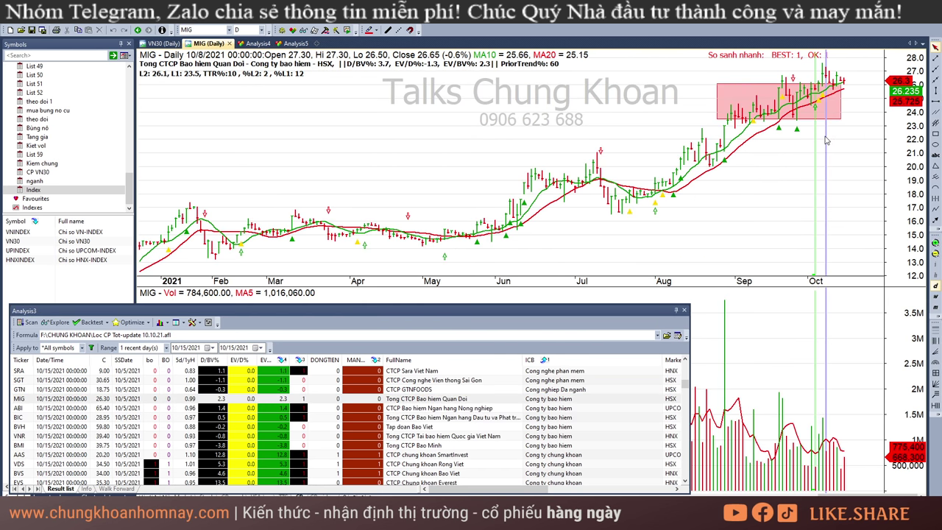
left_click(837, 139)
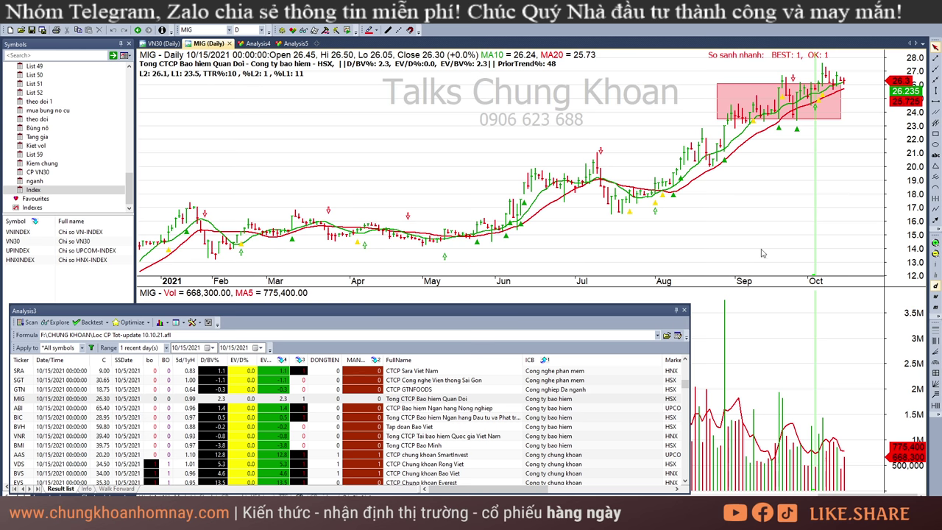
- Open ABI's chart and extend its pink base rectangle to the 10/15/2021 bar with the lower edge at about 60.7
left_click(571, 410)
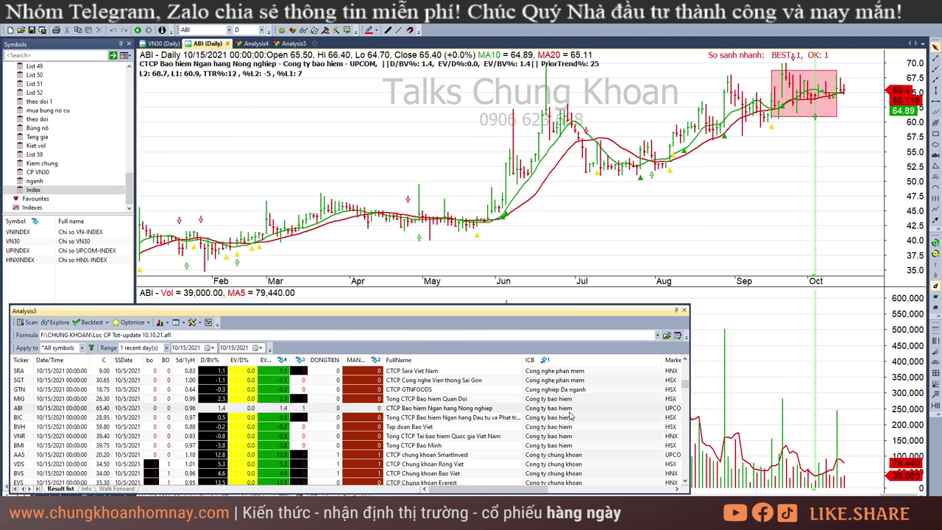
left_click(843, 117)
left_click_drag(836, 116, 844, 118)
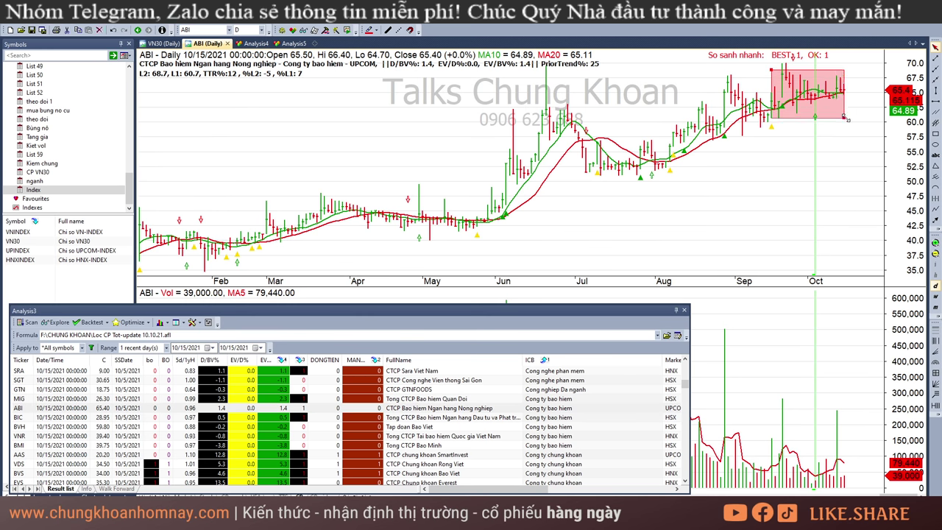
- Examine ABI's price and volume within the base, including the 9/22, 10/1, 10/8, 10/13 and 10/15/2021 bars
left_click(808, 162)
left_click(837, 423)
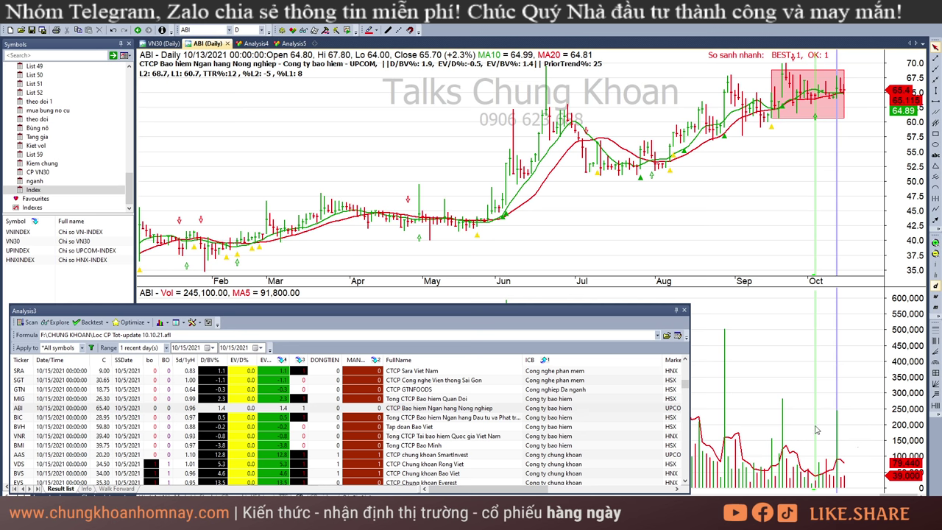
left_click(809, 127)
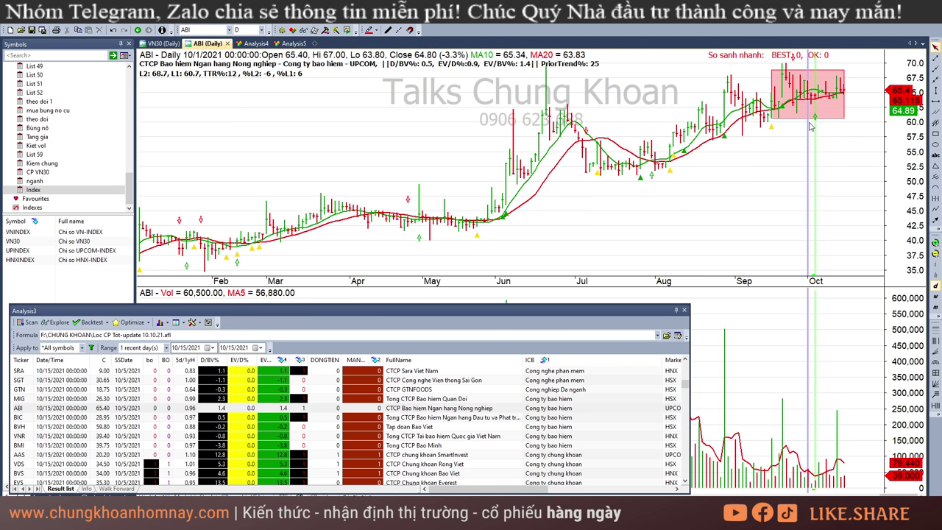
left_click(801, 114)
left_click(826, 140)
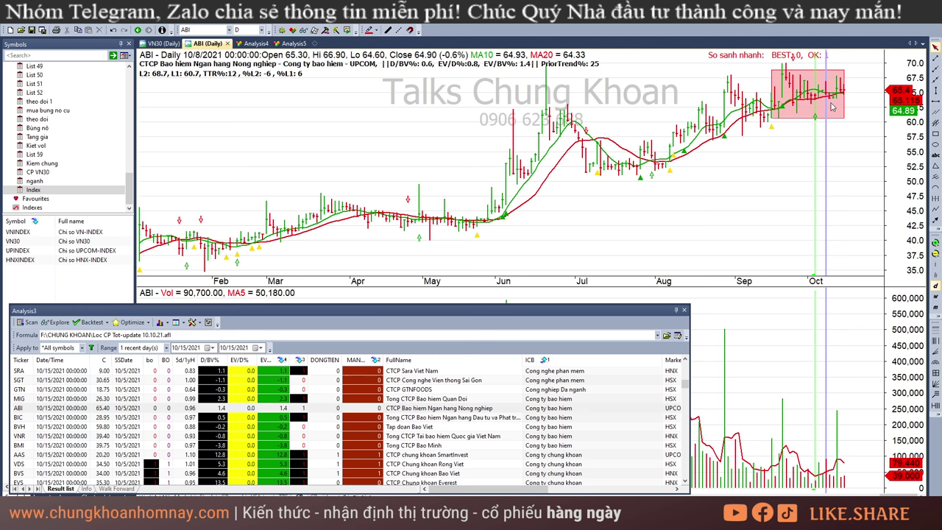
left_click(782, 139)
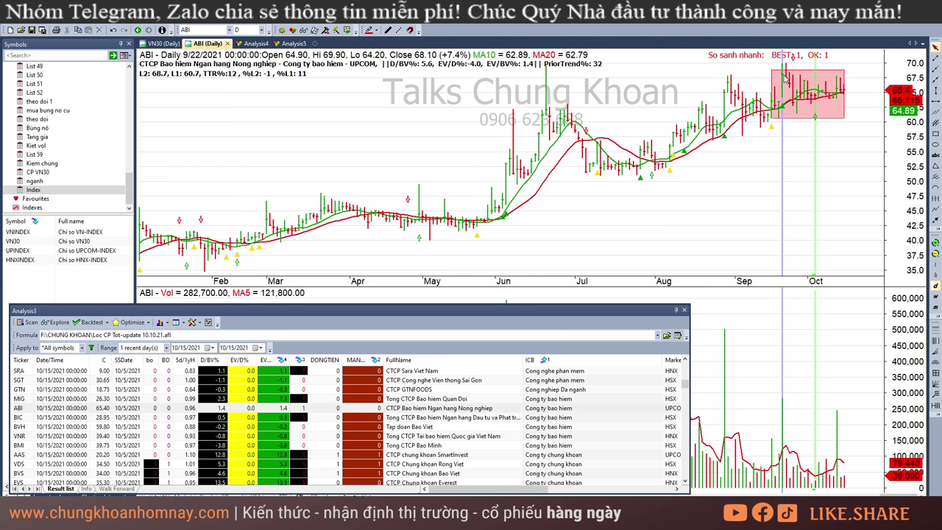
left_click(792, 140)
left_click(825, 158)
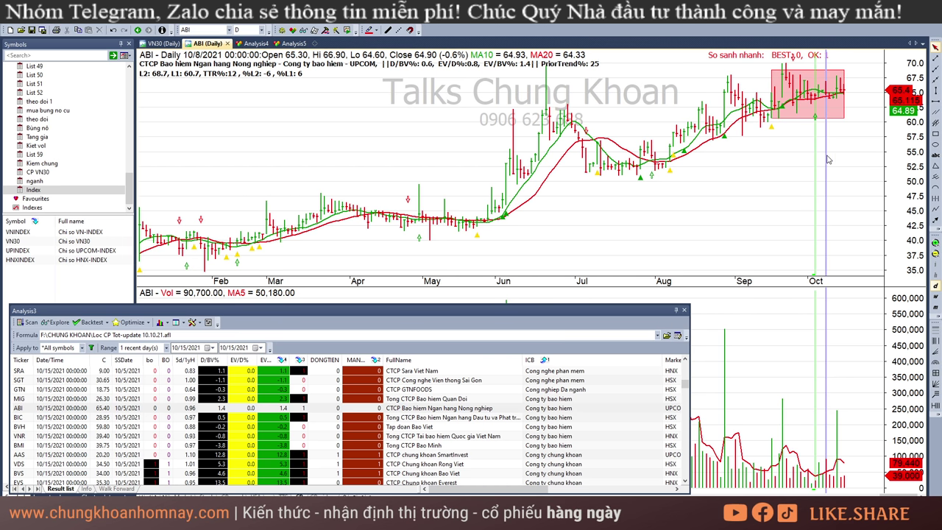
left_click(837, 149)
left_click(864, 217)
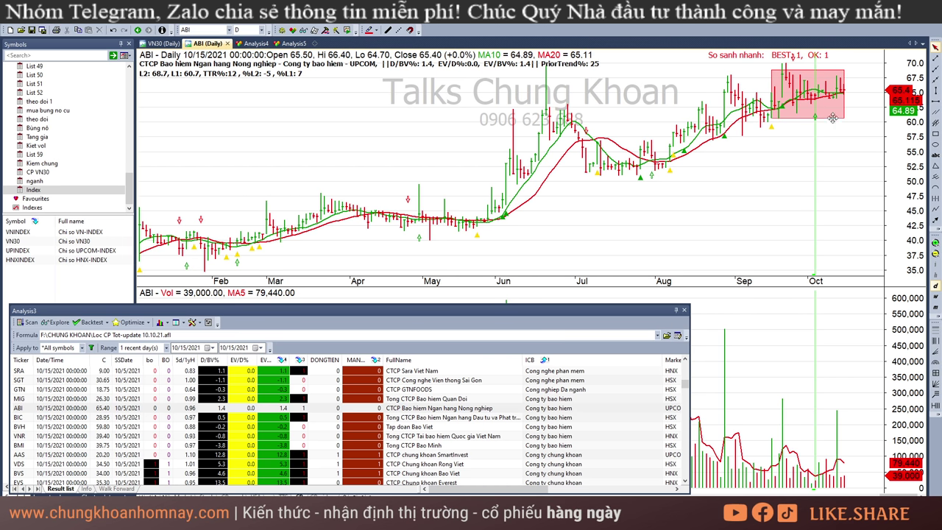
left_click(838, 134)
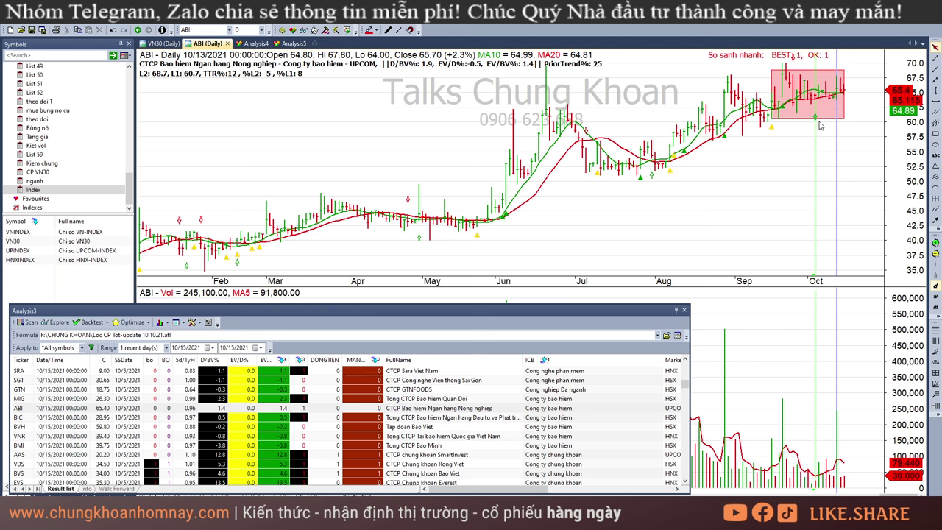
- Inspect ABI's early-October and latest bars against its range rectangle, and open the BIC chart from the exploration results
left_click(820, 125)
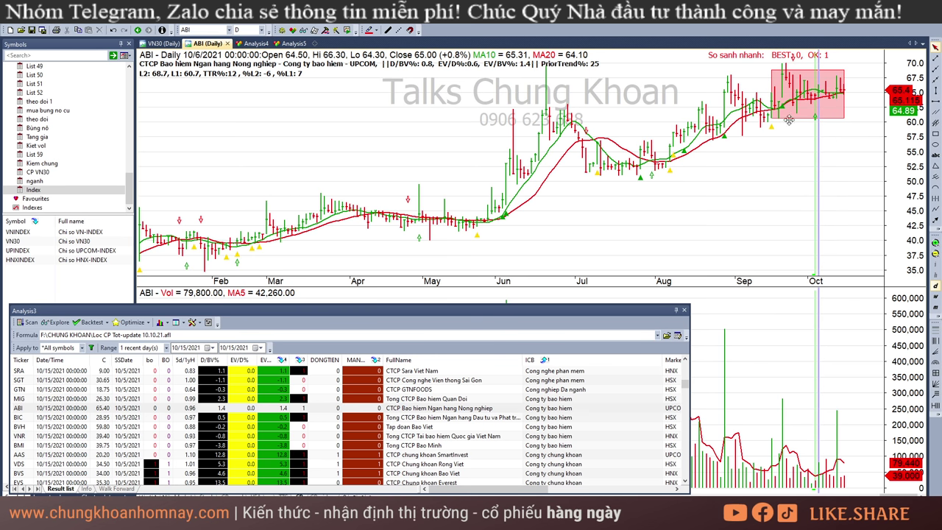
left_click(874, 156)
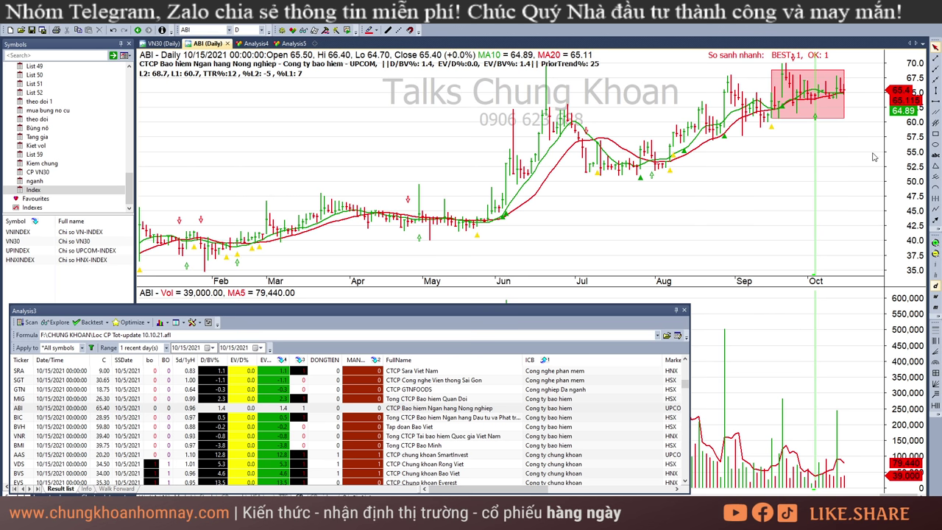
left_click(460, 418)
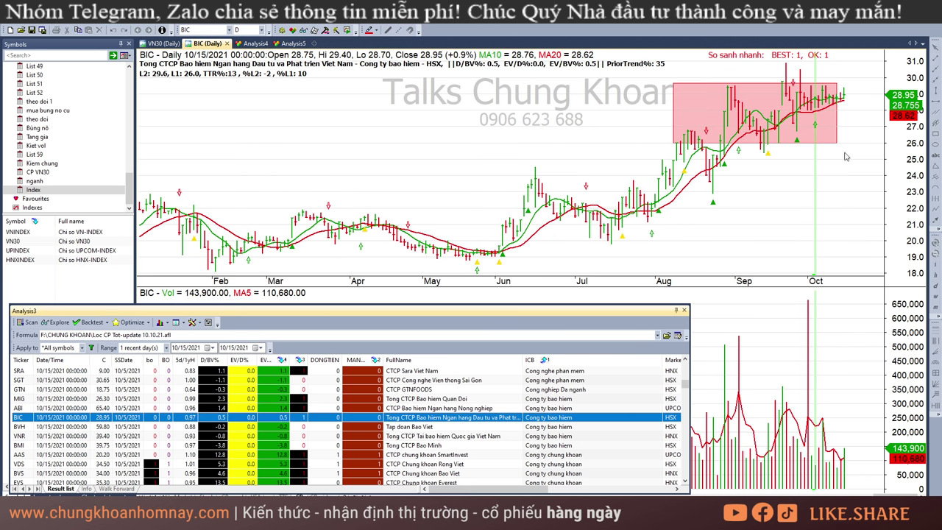
left_click_drag(826, 178, 867, 192)
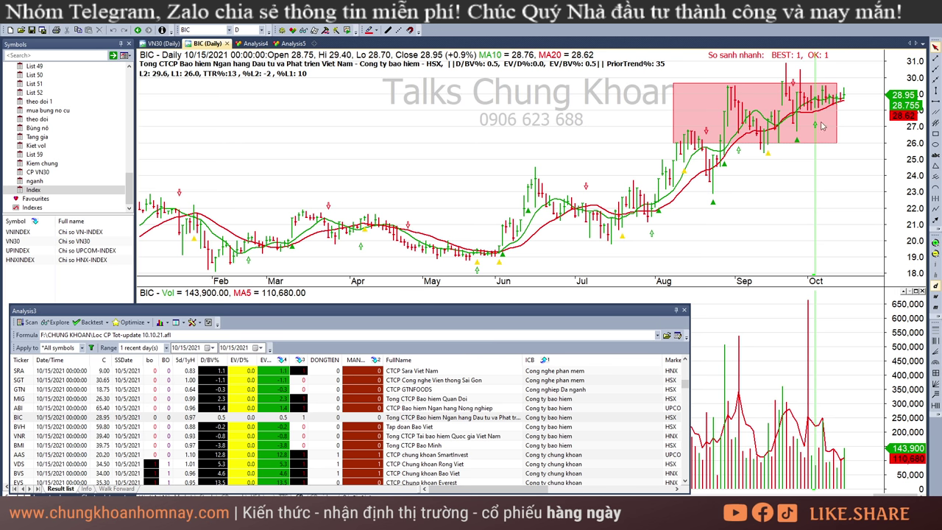
- Open the BVH chart, stretch its range rectangle from late February past mid-October at about 58.4 to 62.7, and delete it
left_click(573, 429)
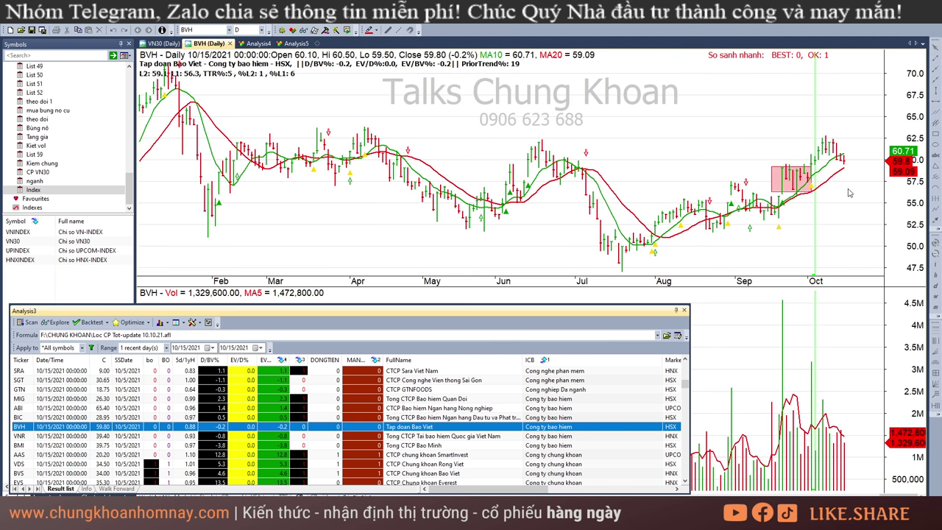
left_click(833, 191)
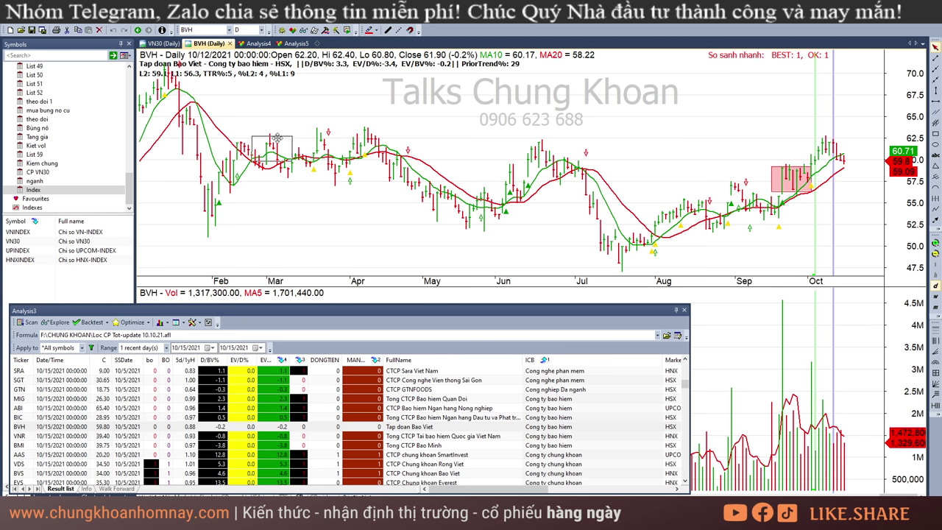
left_click_drag(291, 169, 862, 174)
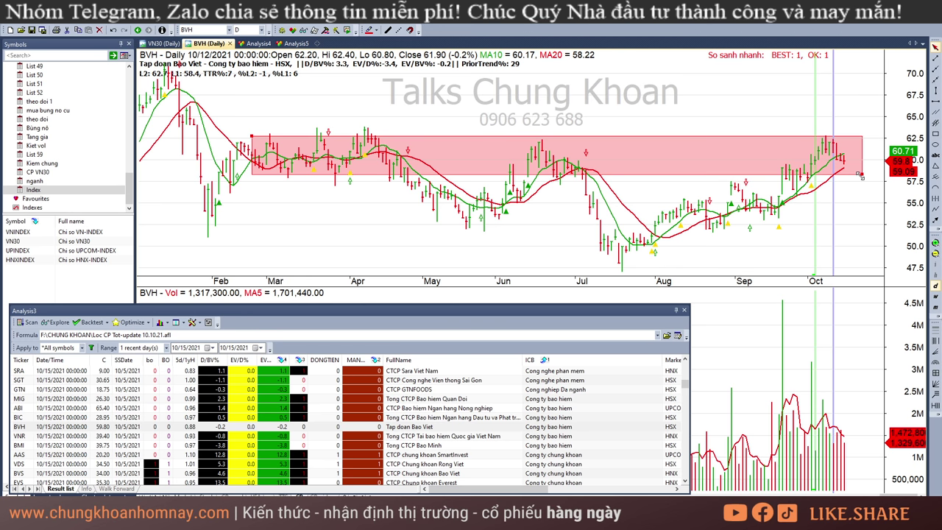
key("Delete")
mouse_move(844, 450)
left_mouse_down()
mouse_move(827, 447)
mouse_move(846, 440)
left_mouse_up()
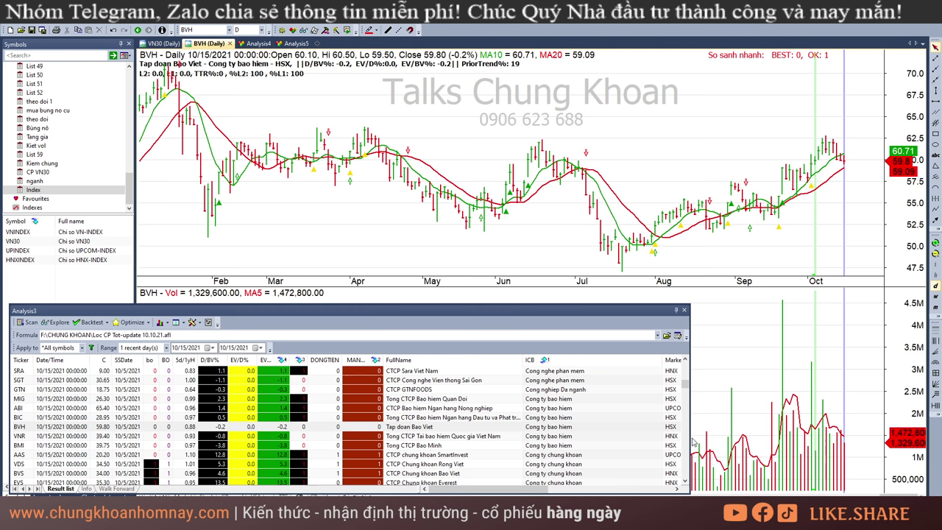
- Narrow the analysis results window to uncover more of the volume chart and show its columns from D/BV% onward
left_click_drag(692, 441, 616, 442)
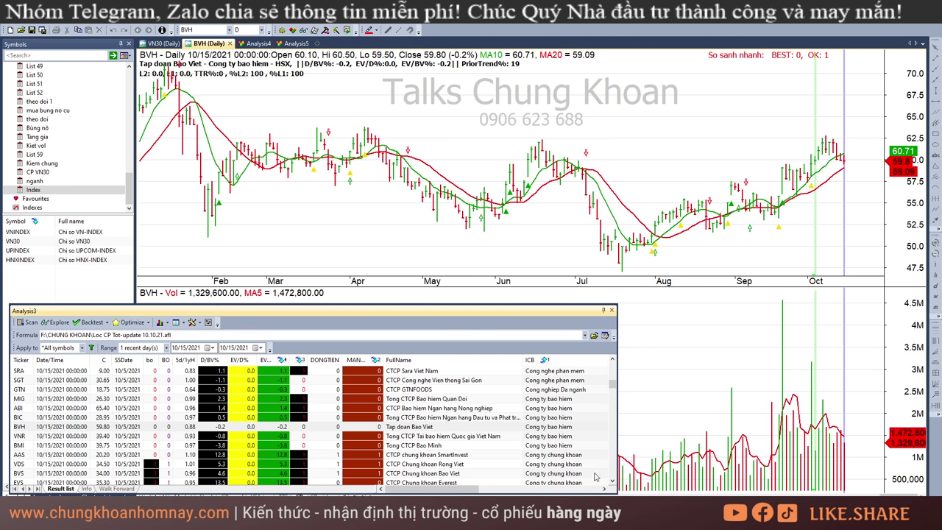
left_click_drag(463, 490, 491, 491)
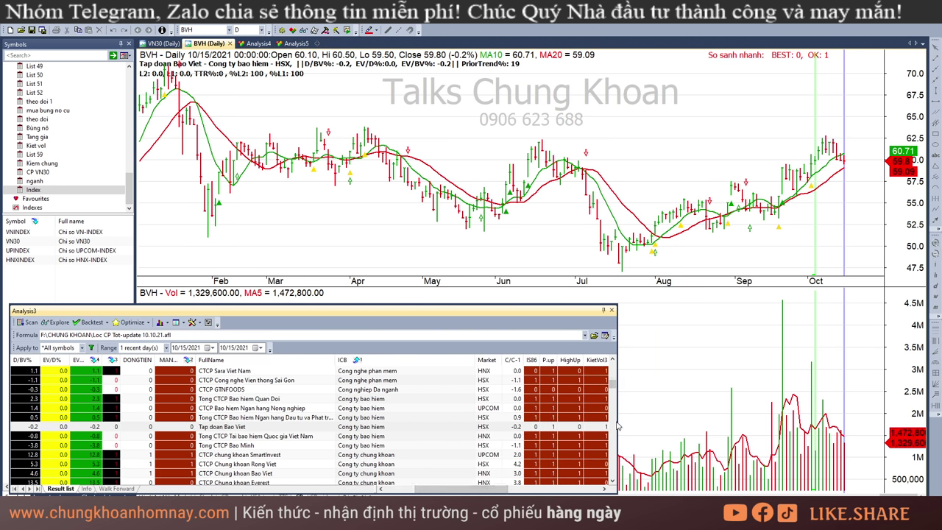
left_click_drag(618, 422, 599, 423)
- Examine BVH's trading volume from late September to mid-October, bar by bar, against its volume average
left_click(795, 444)
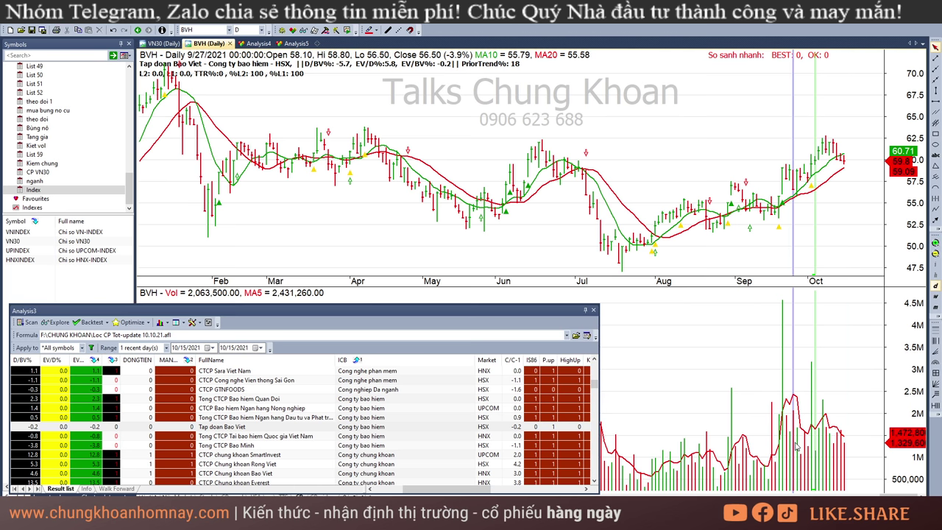
left_click(827, 444)
left_click(863, 436)
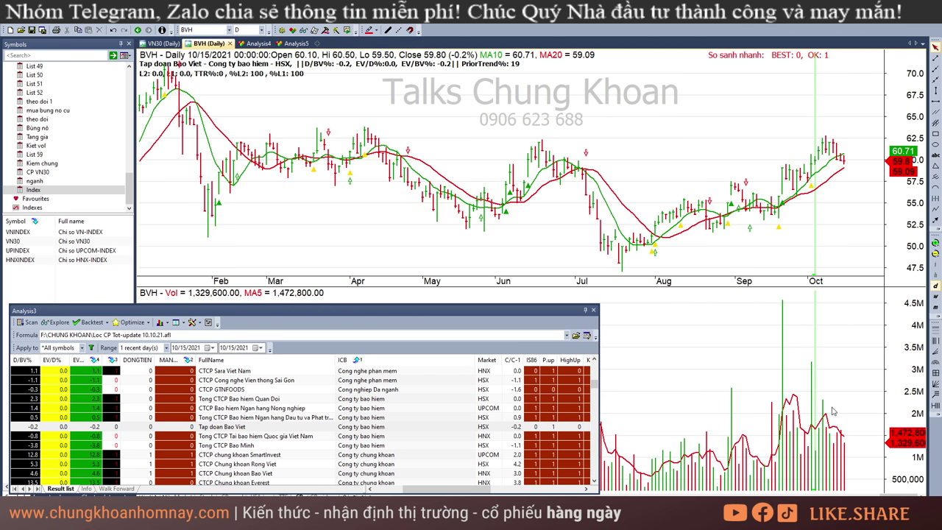
left_click(810, 431)
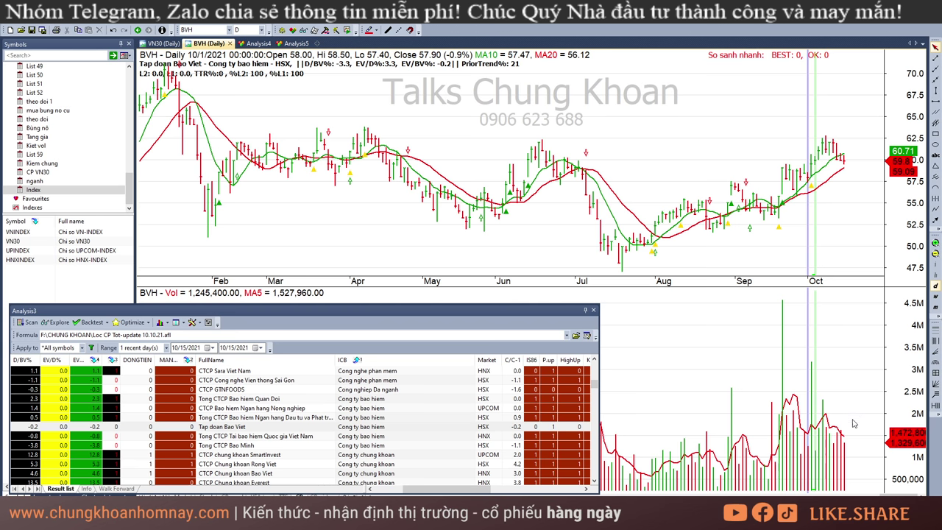
left_click(824, 450)
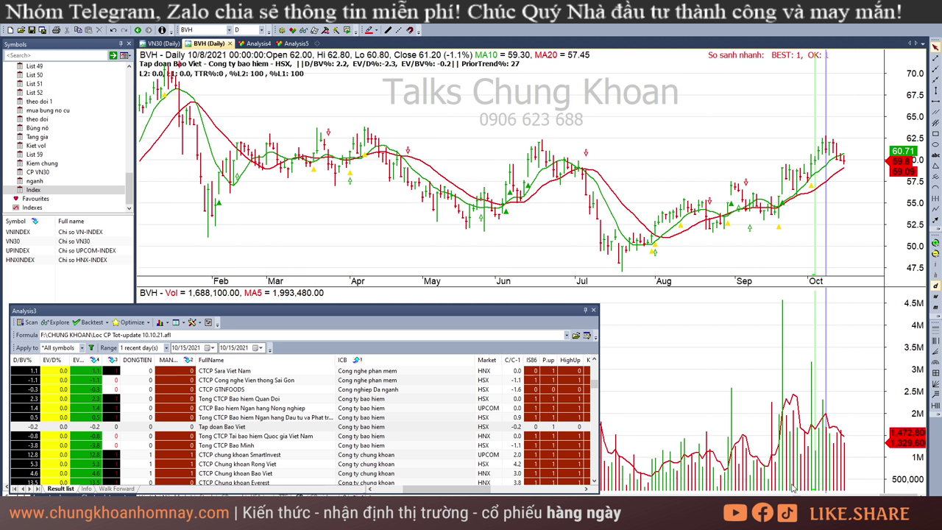
mouse_move(837, 433)
mouse_move(804, 423)
- Open the VNR chart and check its 9/20/2021 bar and its latest price and volume
left_click(406, 435)
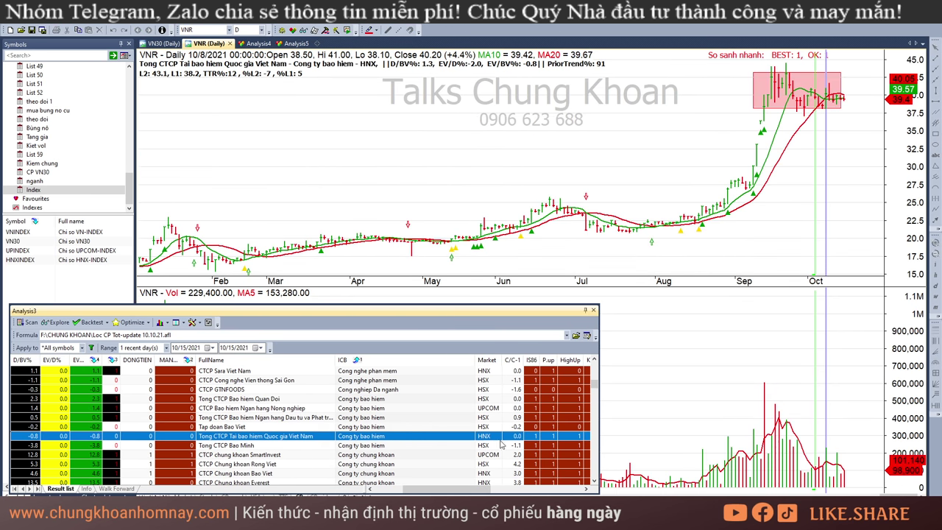
left_click(774, 217)
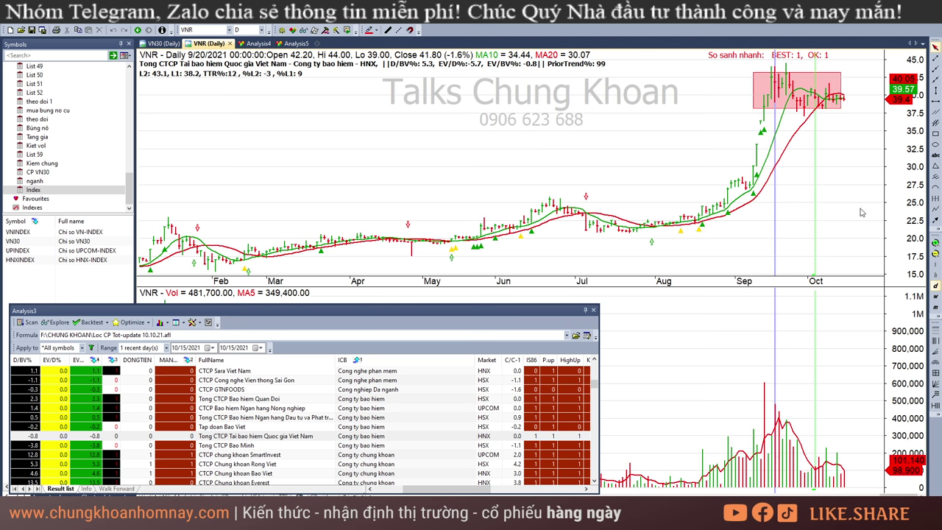
left_click(843, 465)
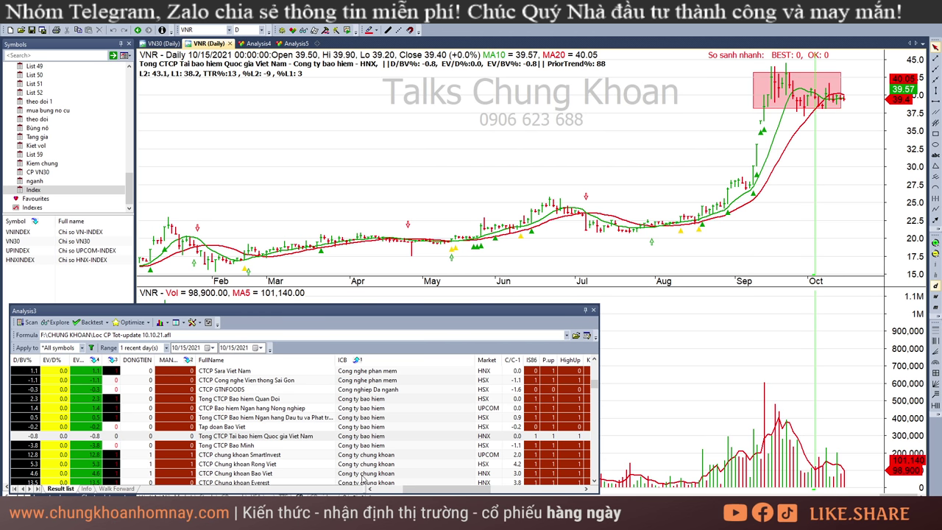
- Open the BMI chart and delete the older range rectangle covering late July to mid-September
left_click(402, 446)
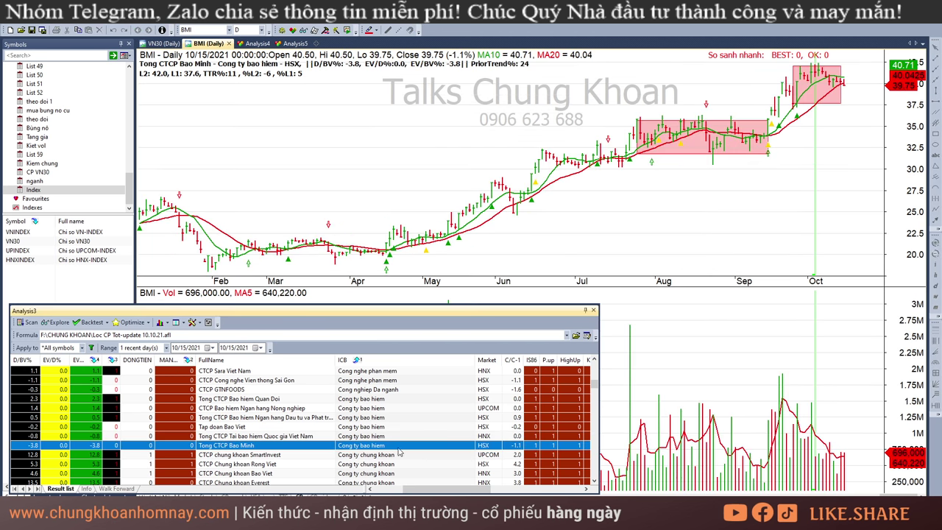
left_click(793, 155)
left_click(808, 158)
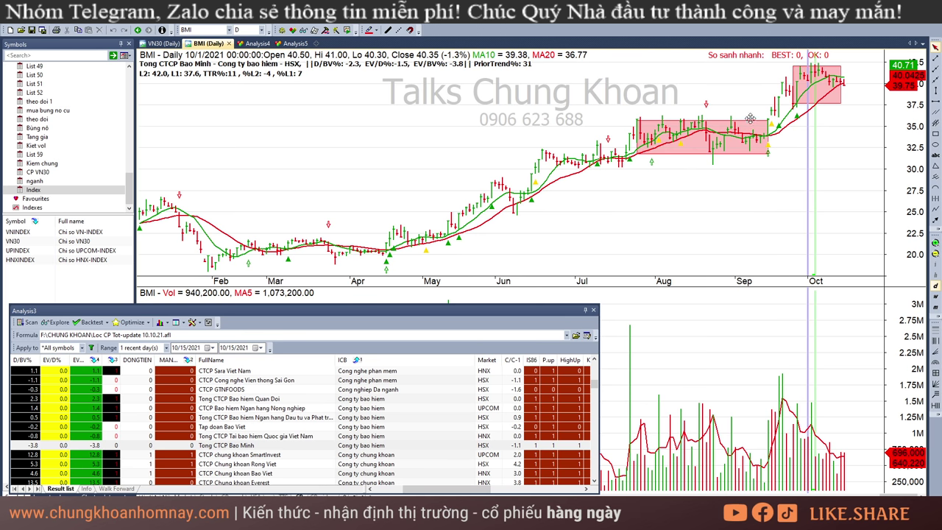
key("Delete")
left_click(841, 456)
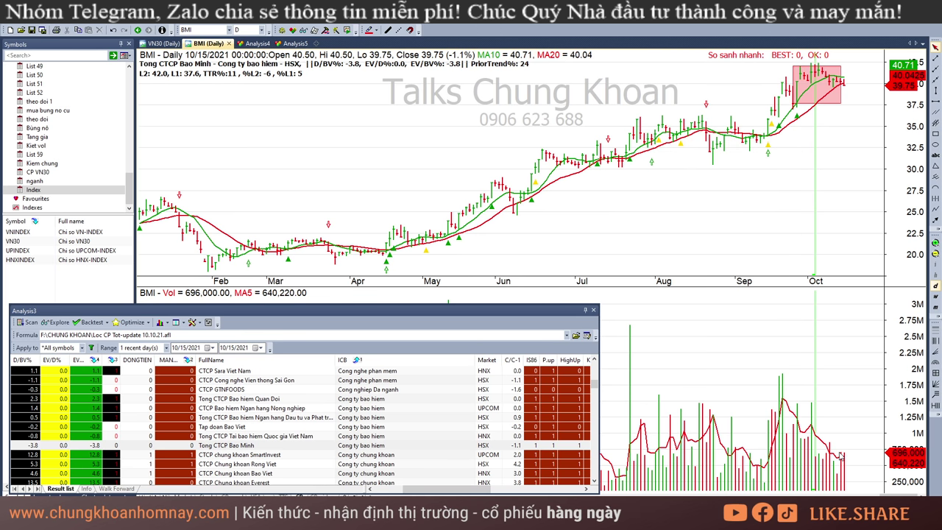
- Chart the first two securities companies in the results, AAS and VDS, and check VDS's latest volume
scroll(323, 467, "down", 3)
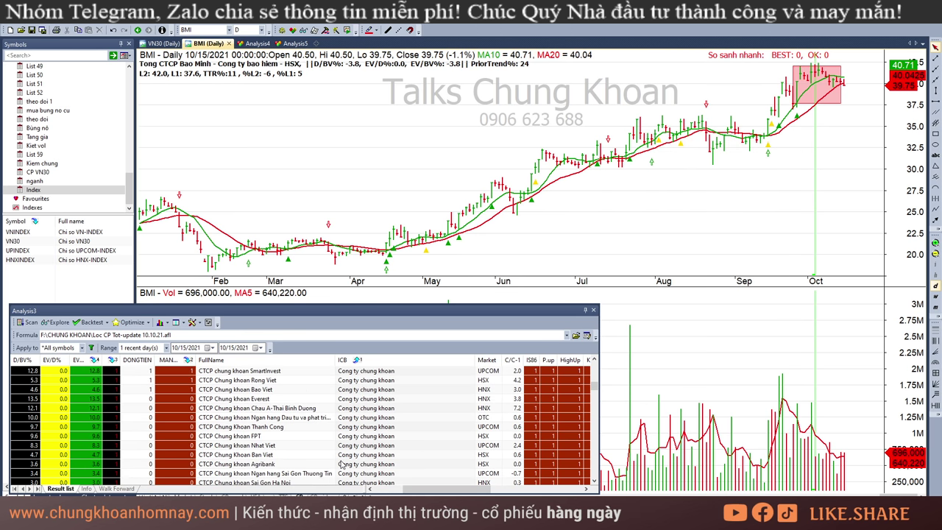
scroll(410, 409, "up", 2)
left_click(413, 427)
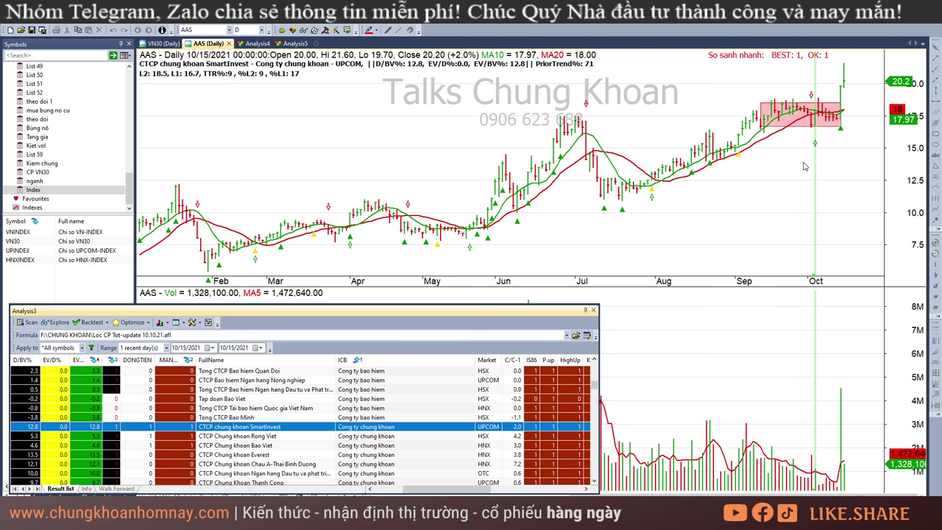
key("Down")
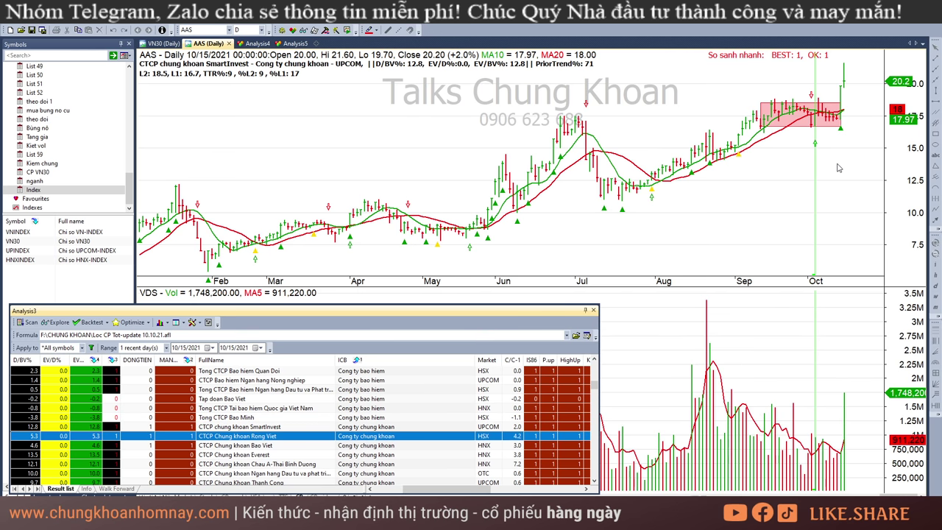
left_click(843, 413)
left_click(265, 437)
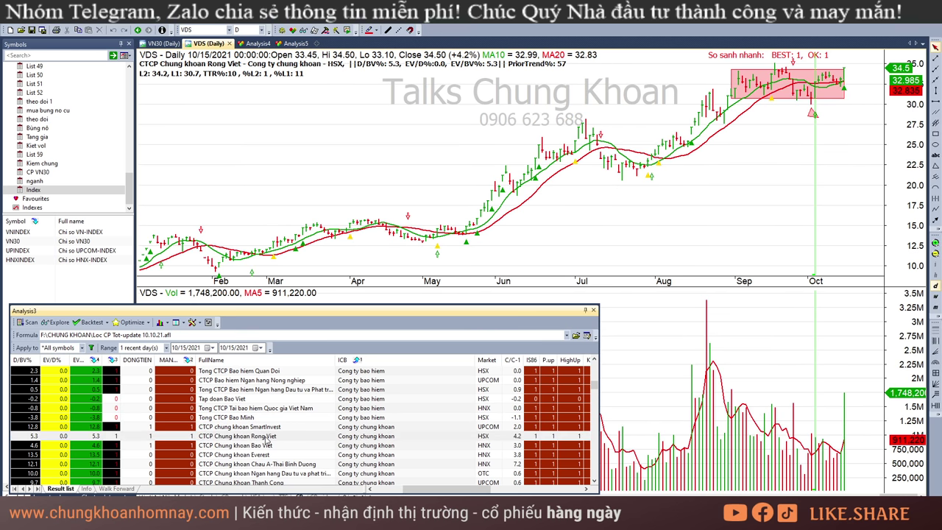
- Open the BVS chart and compare its volume on the August 20 peak with late September and mid-October bars
key("Down")
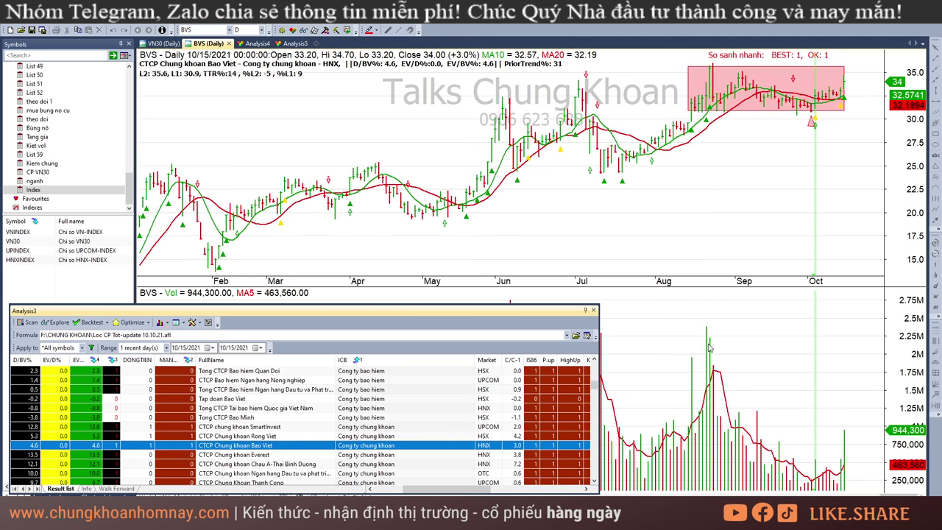
left_click(837, 446)
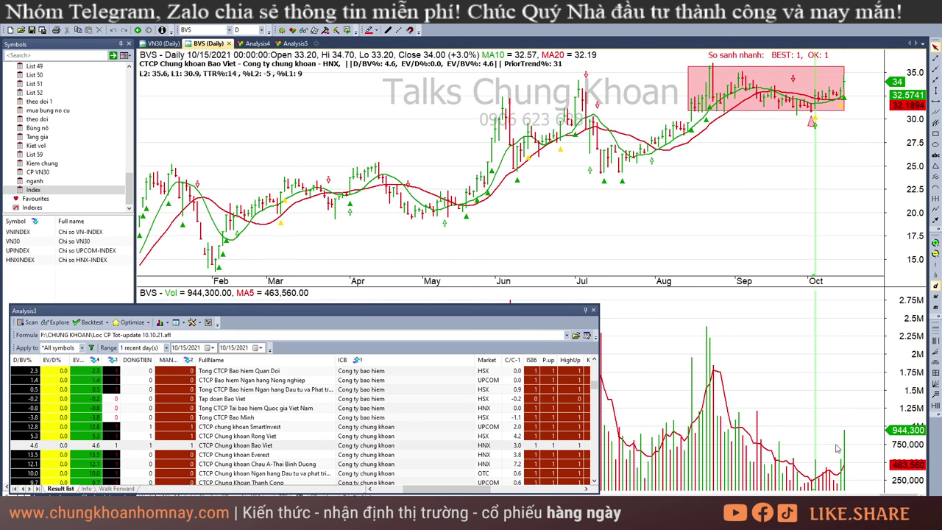
left_click(789, 175)
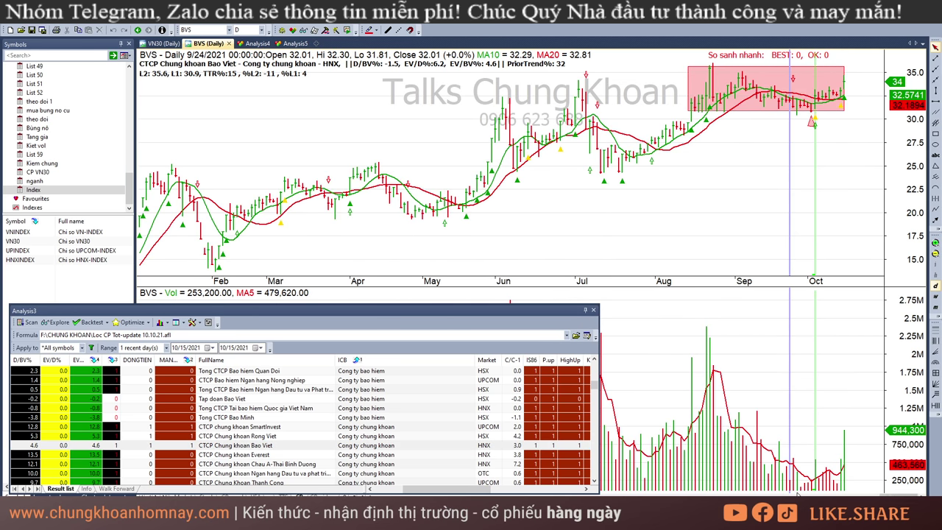
left_click_drag(797, 493, 844, 488)
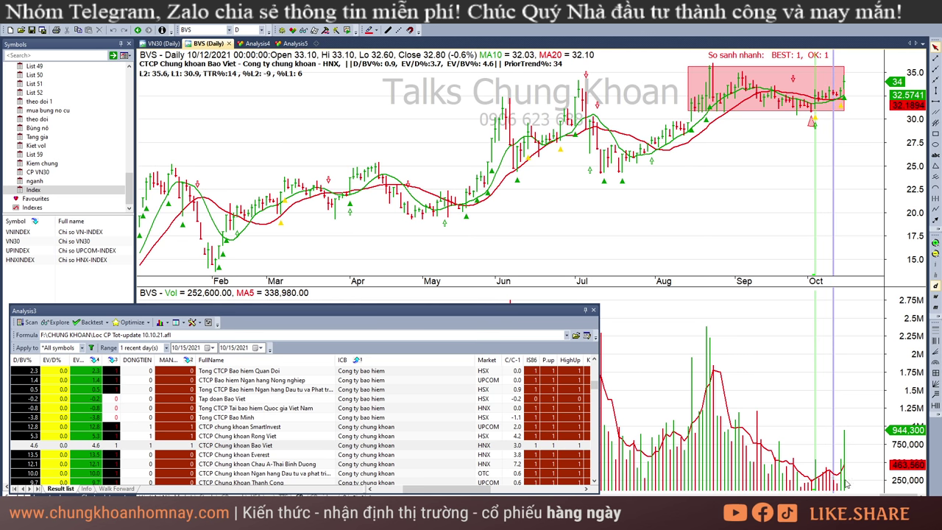
left_click(708, 394)
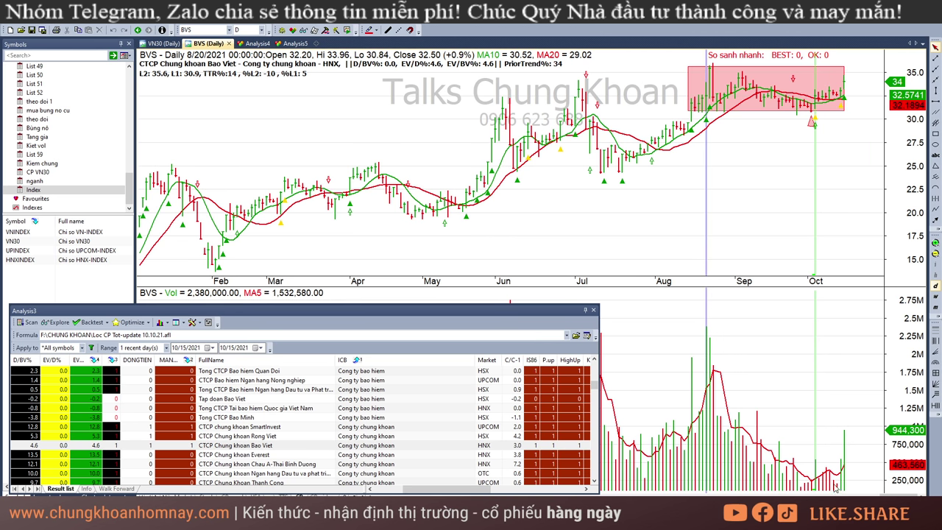
left_click(837, 489)
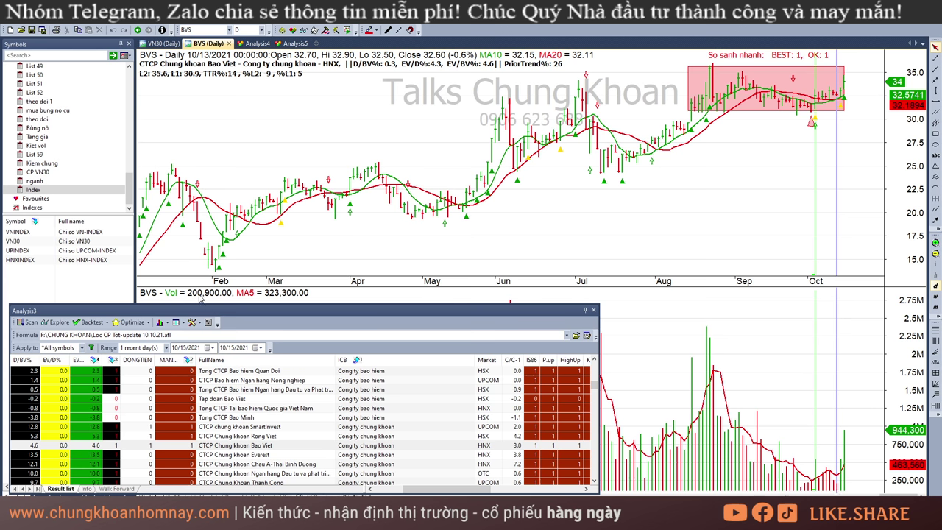
- Examine BVS's individual price bars between 9/23/2021 and 10/14/2021 within its range rectangle
left_click(786, 191)
mouse_move(791, 191)
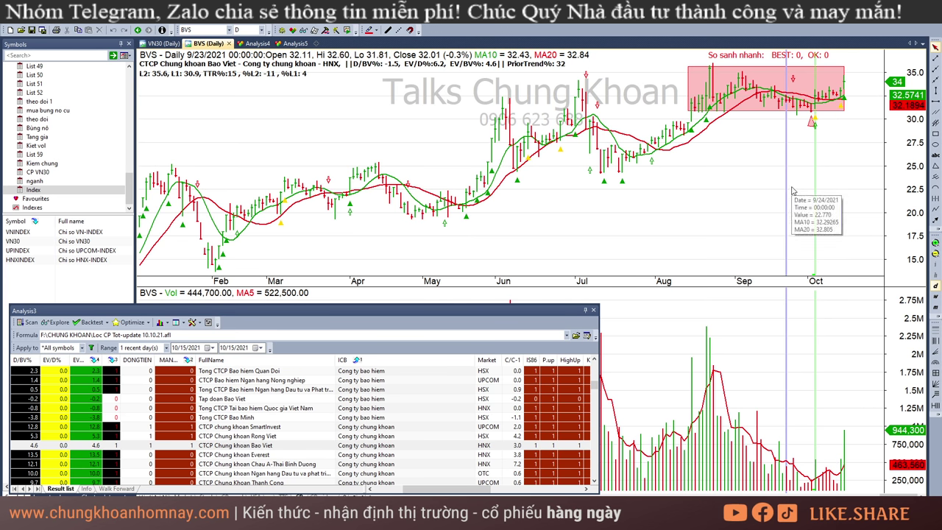
left_click(824, 132)
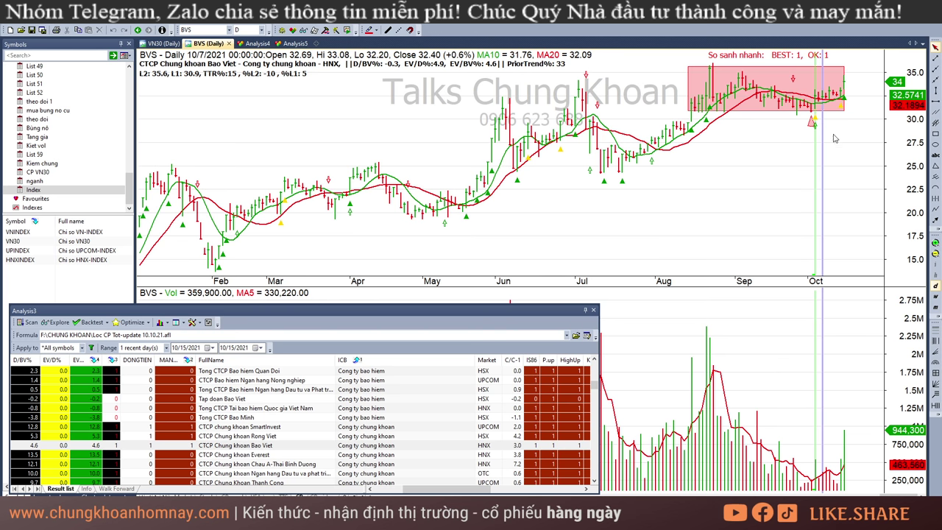
left_click(836, 140)
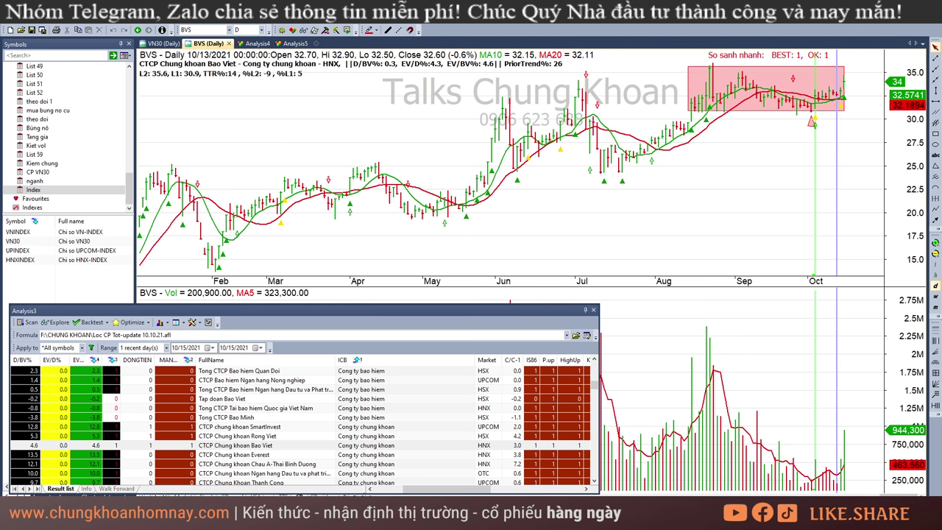
left_click(840, 123)
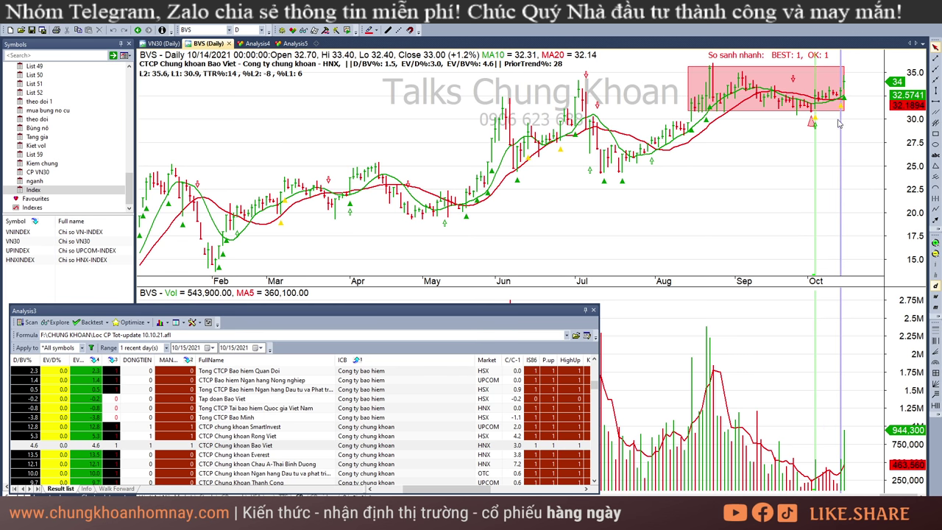
left_click(822, 137)
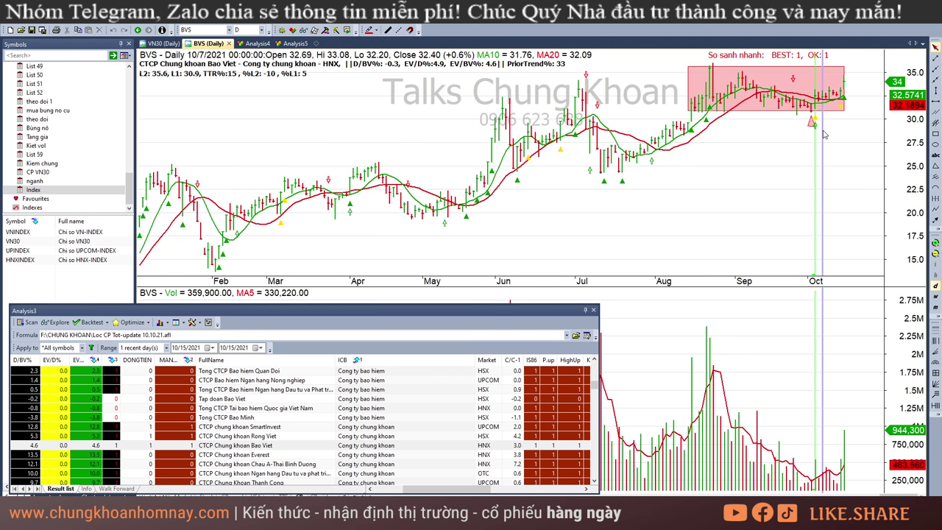
- Check BVS's latest volume bar, and open the EVS chart to compare its 10/12/2021 bar with the latest session
left_click(846, 435)
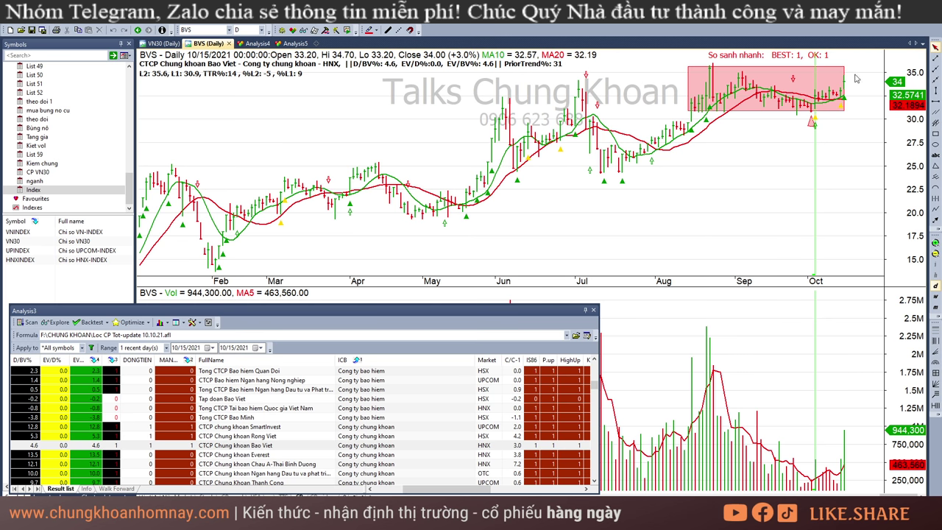
left_click(358, 456)
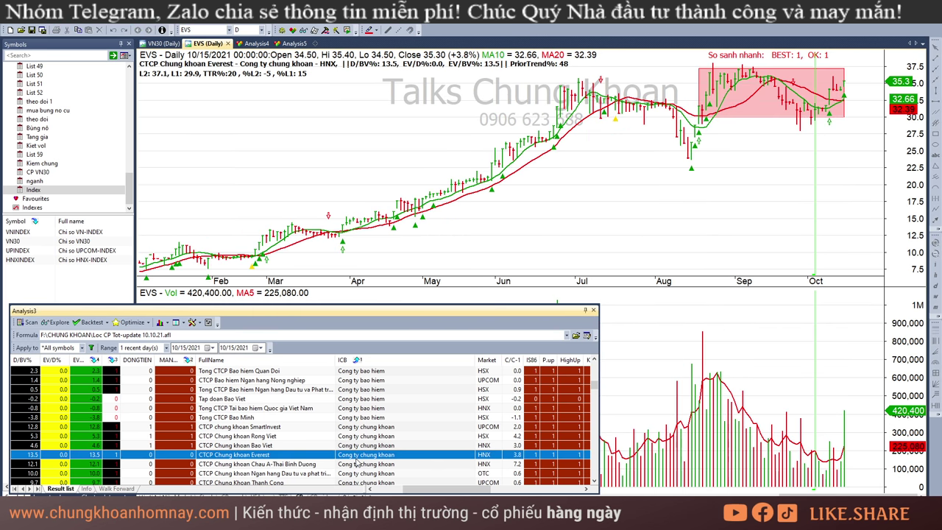
left_click(832, 159)
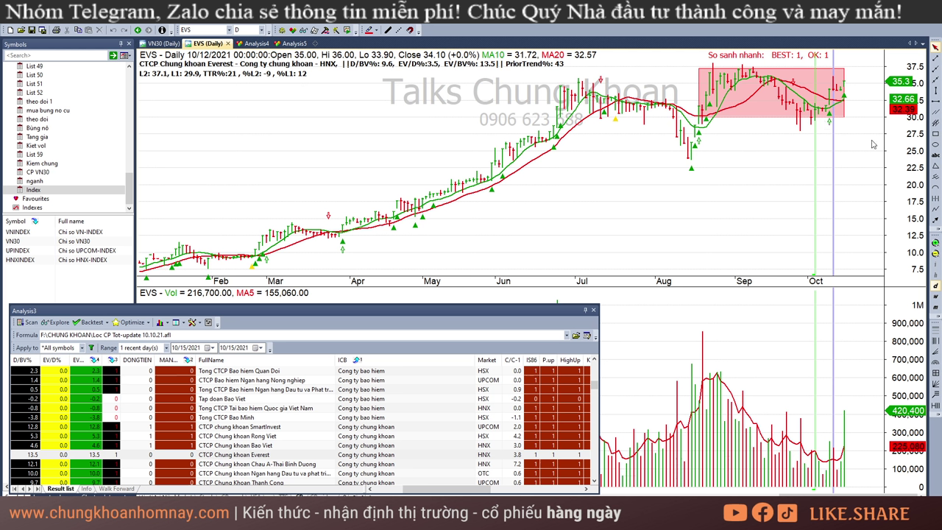
left_click(872, 144)
- Draw an arrow on the EVS chart from the early October low up to the latest price bar
left_click(936, 220)
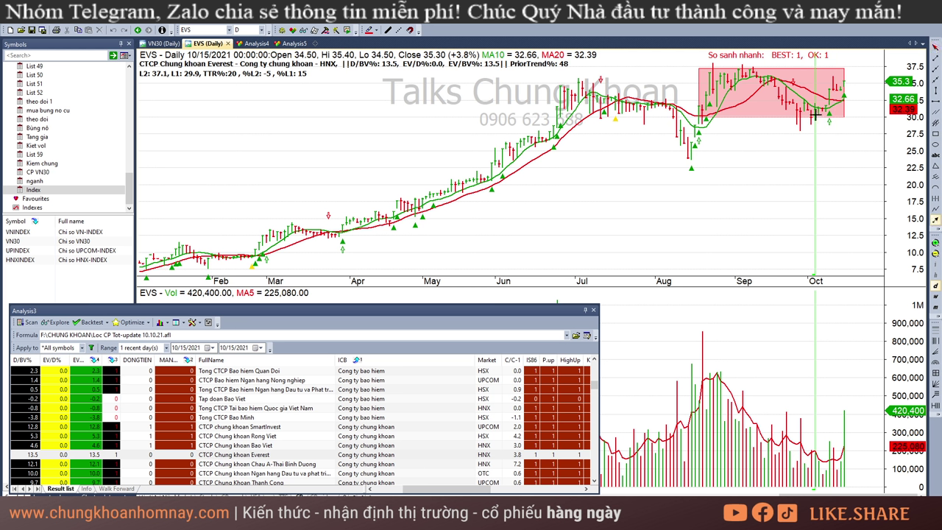
left_click_drag(816, 116, 845, 80)
mouse_move(818, 220)
- View the charts of the securities companies APS, BSI and TCI in order from the results
left_click(284, 465)
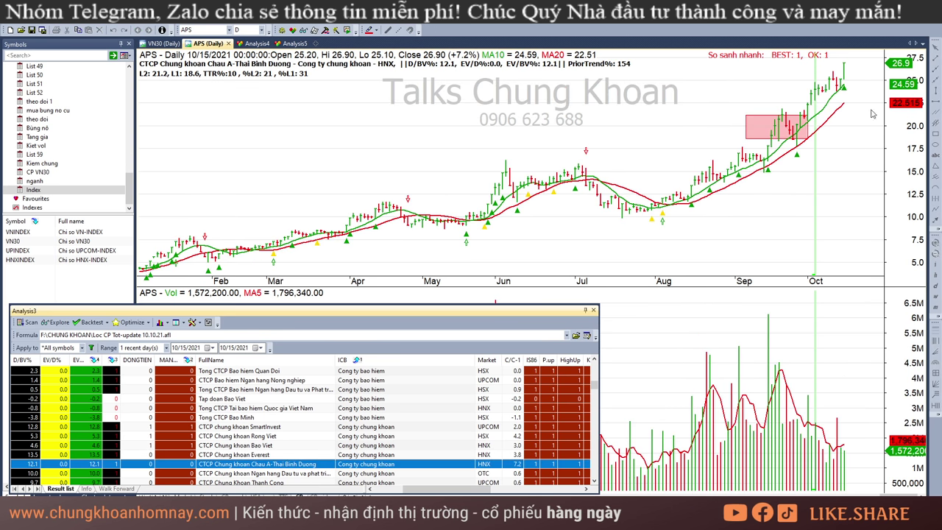
key("Down")
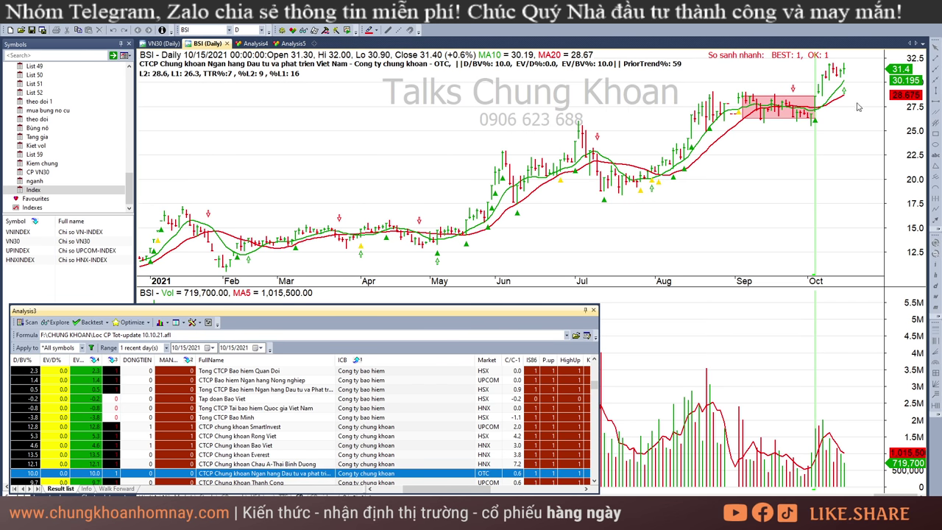
key("Down")
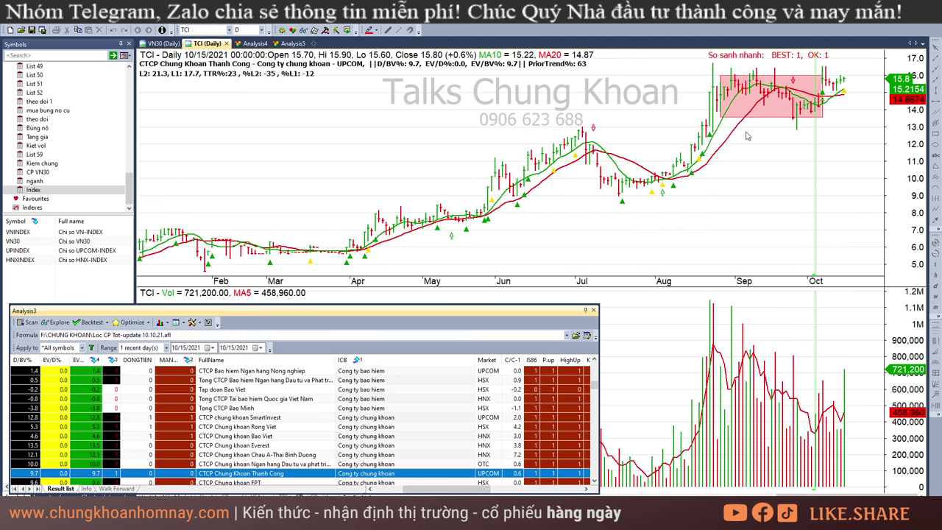
- Extend TCI's range rectangle to the latest bar in mid-October
left_click(811, 75)
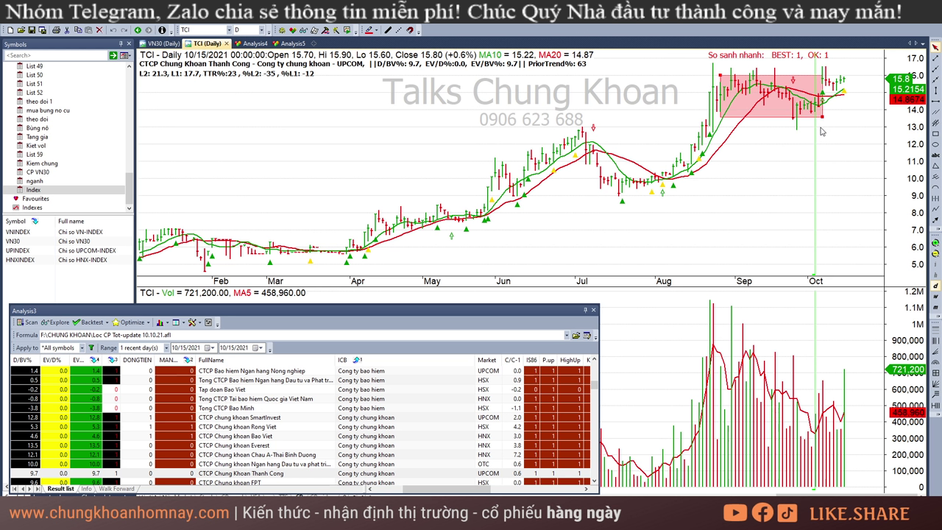
left_click_drag(825, 119, 844, 120)
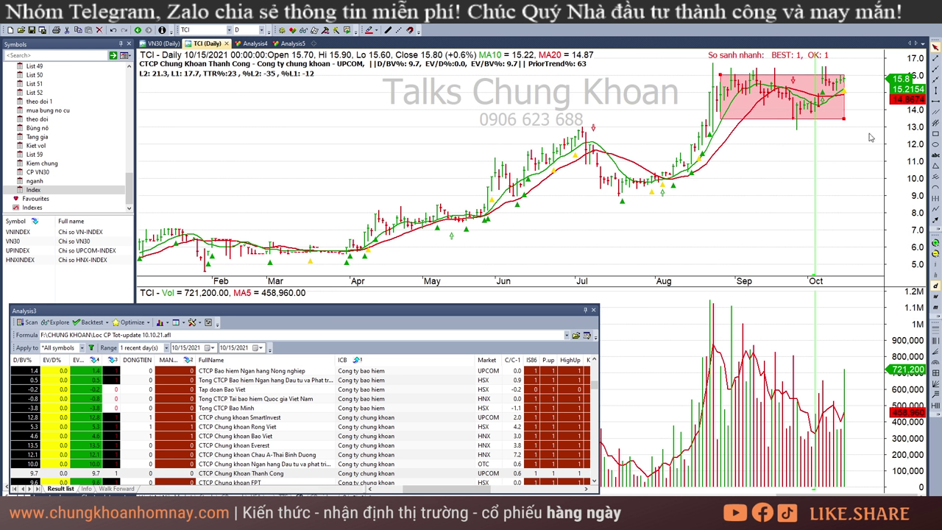
mouse_move(830, 133)
- Switch to the Excel workbook to review the industry comparison table, and return to the TCI chart to check late September volume
mouse_move(724, 210)
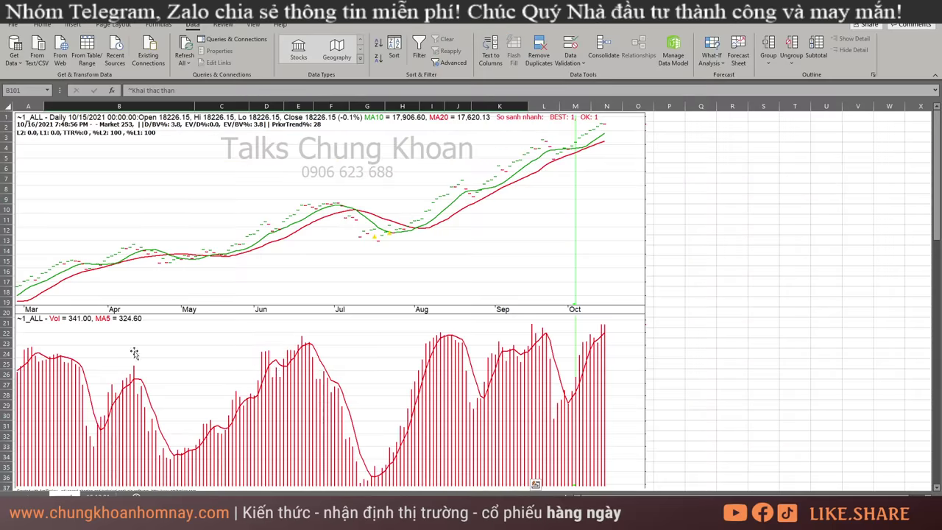
scroll(260, 389, "down", 15)
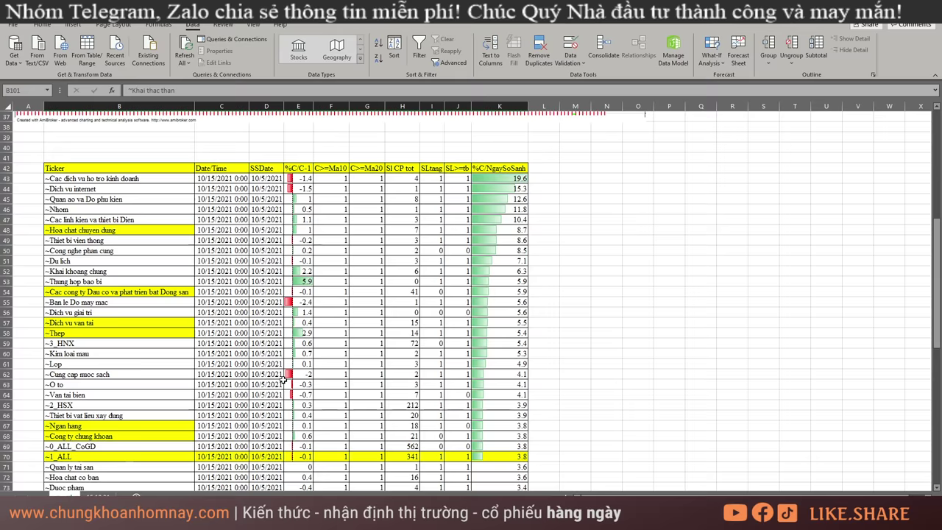
key("ctrl+Page_Up")
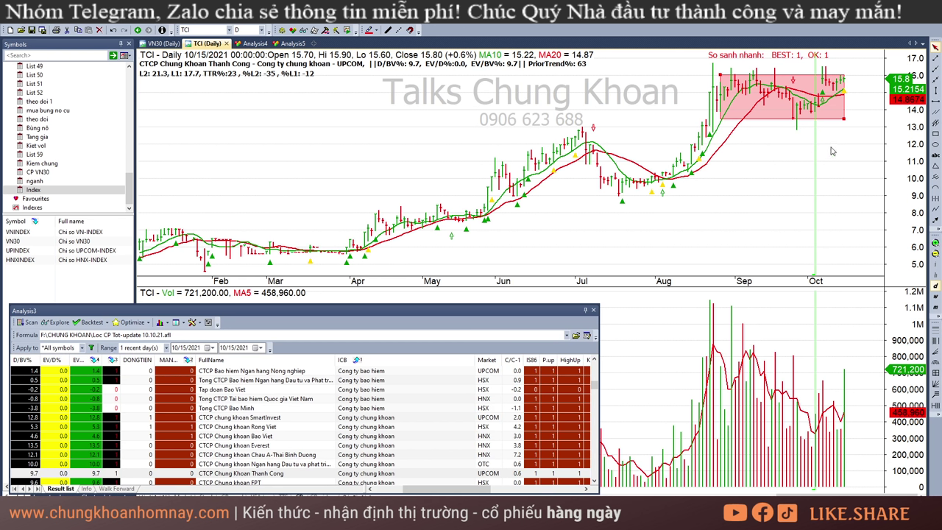
mouse_move(797, 305)
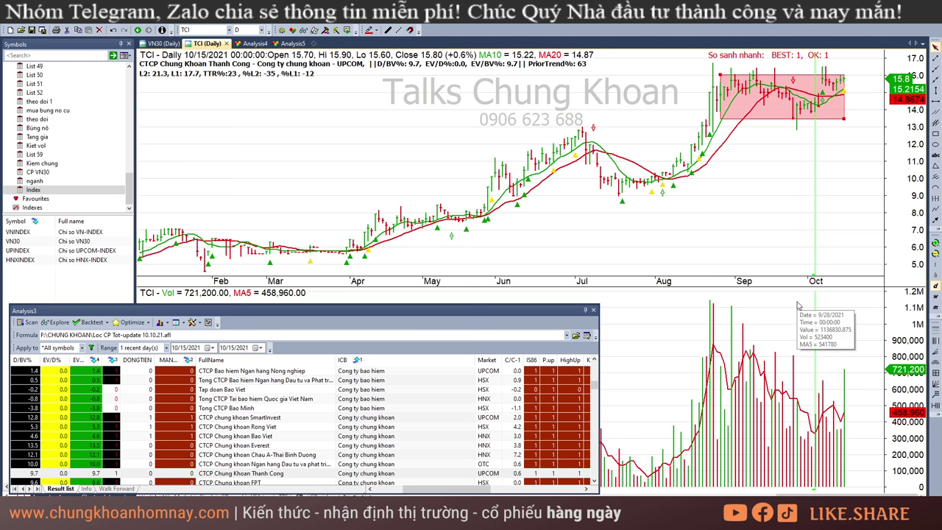
- Open the FTS chart and compare price and volume on its early October bars with the 10/15/2021 session
scroll(234, 458, "down", 3)
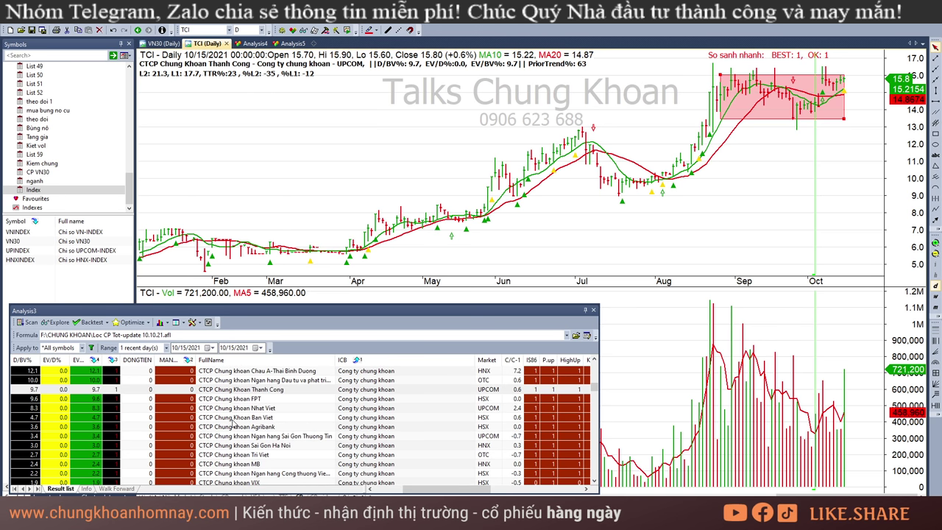
left_click(231, 400)
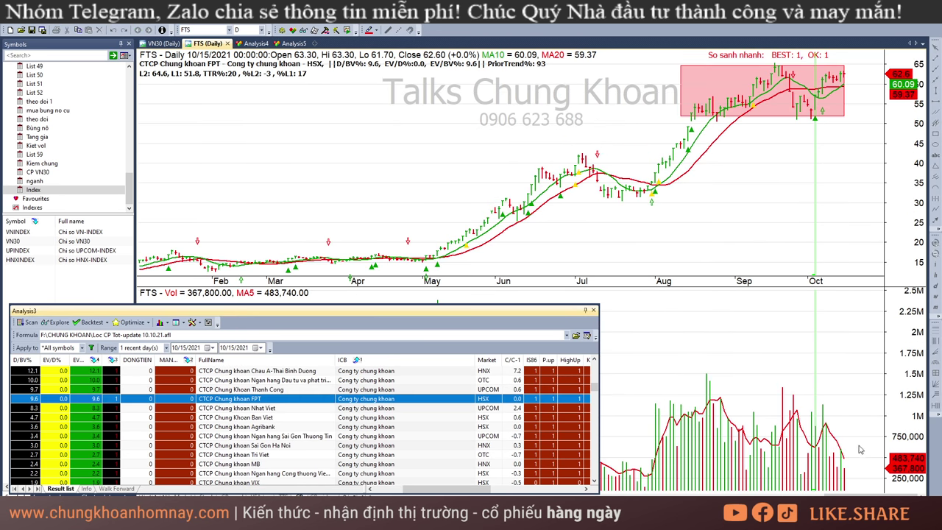
left_click_drag(795, 154, 813, 169)
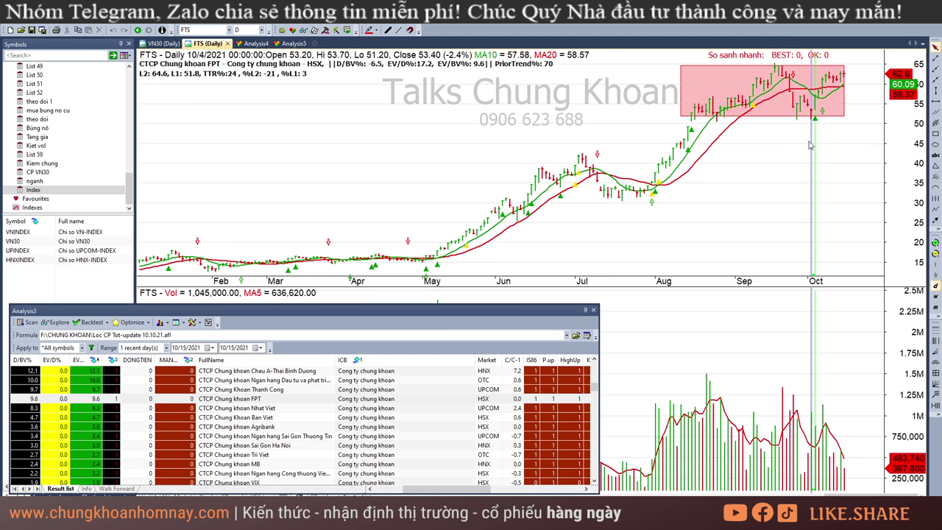
left_click(782, 151)
left_click(811, 165)
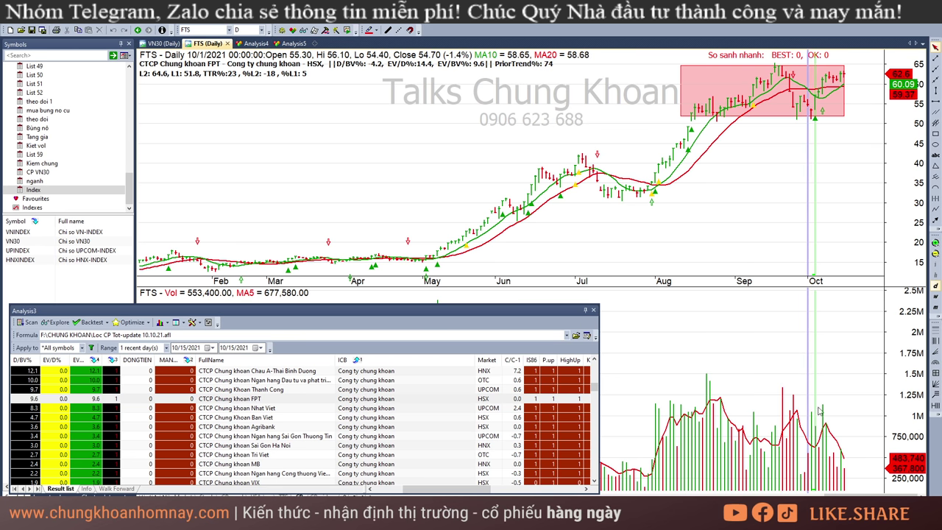
left_click(805, 482)
left_click(815, 137)
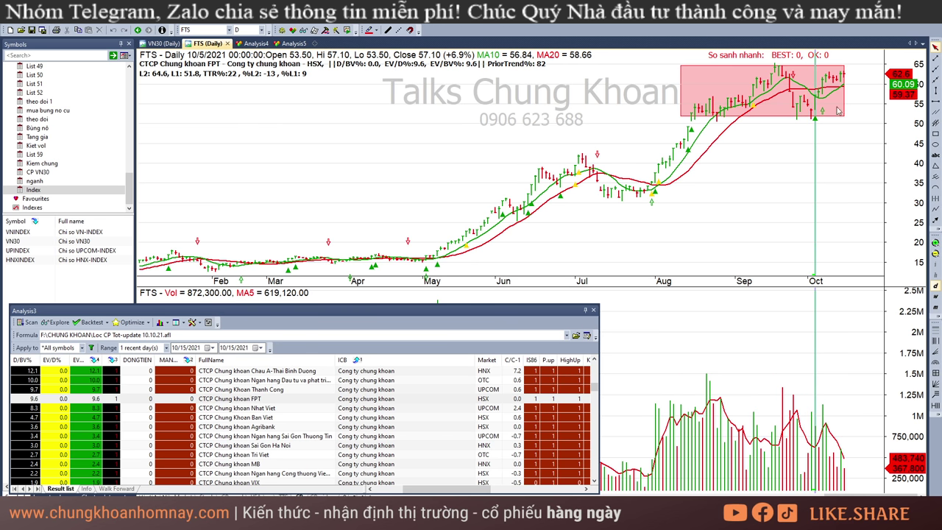
left_click(812, 144)
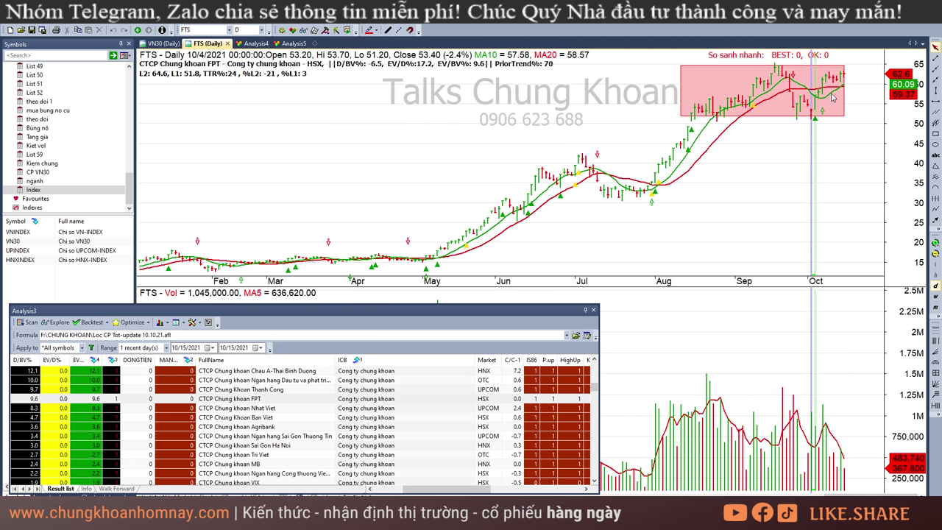
left_click(831, 470)
left_click(844, 467)
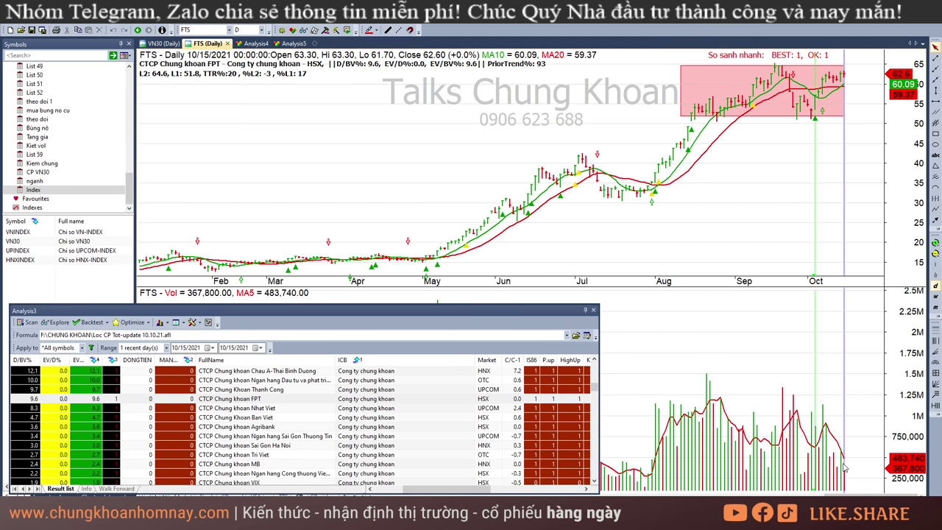
- Examine FTS's price lows around 9/28/2021 and 10/5/2021 against the lower edge of its range rectangle
left_click(843, 170)
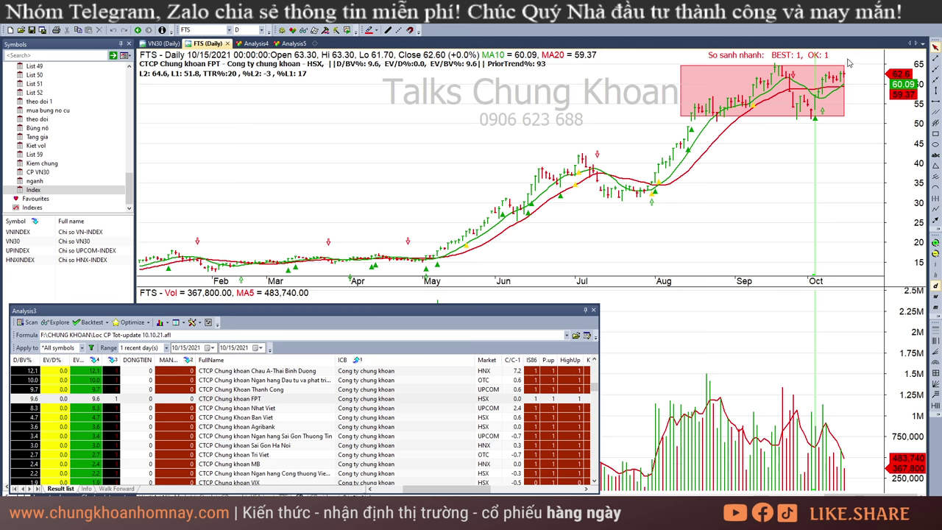
left_click(808, 137)
left_click(797, 149)
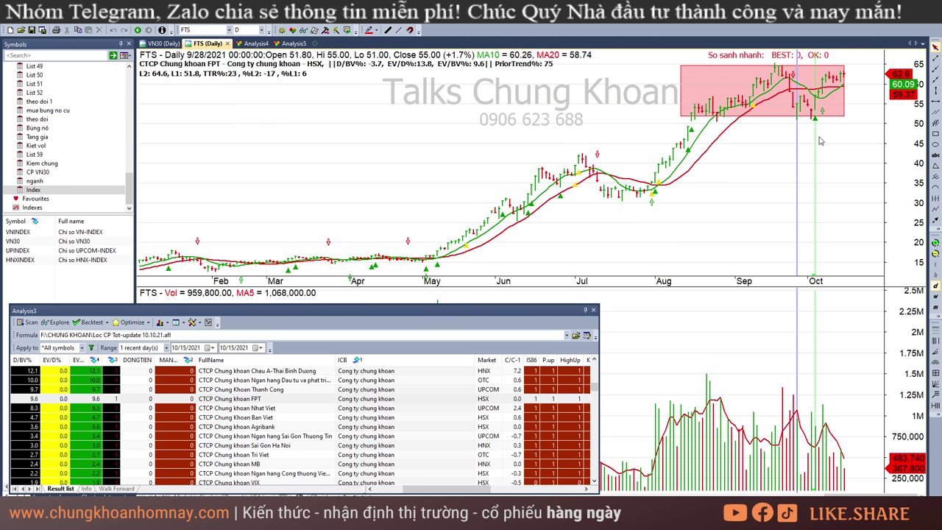
left_click(815, 140)
- Sketch an arrow on the FTS chart from the early October low to the latest bar and delete it
left_click(852, 128)
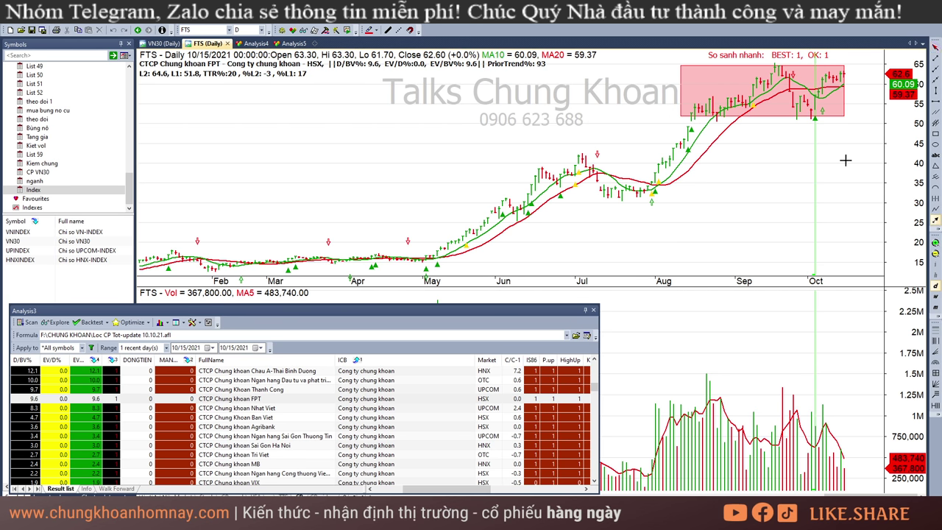
left_click_drag(812, 118, 846, 74)
key("Delete")
- View the charts of Nhat Viet (VFS), Ban Viet, Agribank (AGR) and SBS in order from the results
left_click(286, 408)
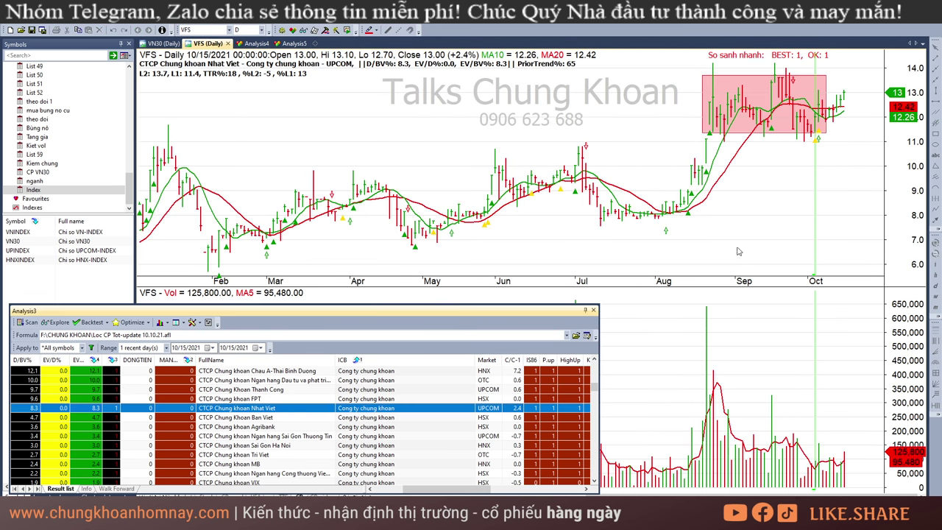
key("Down")
key("Down")
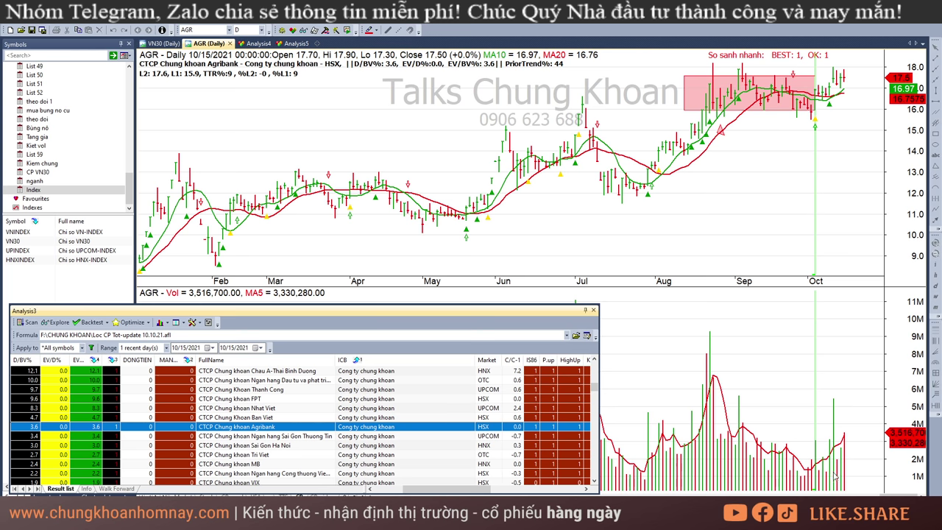
key("Down")
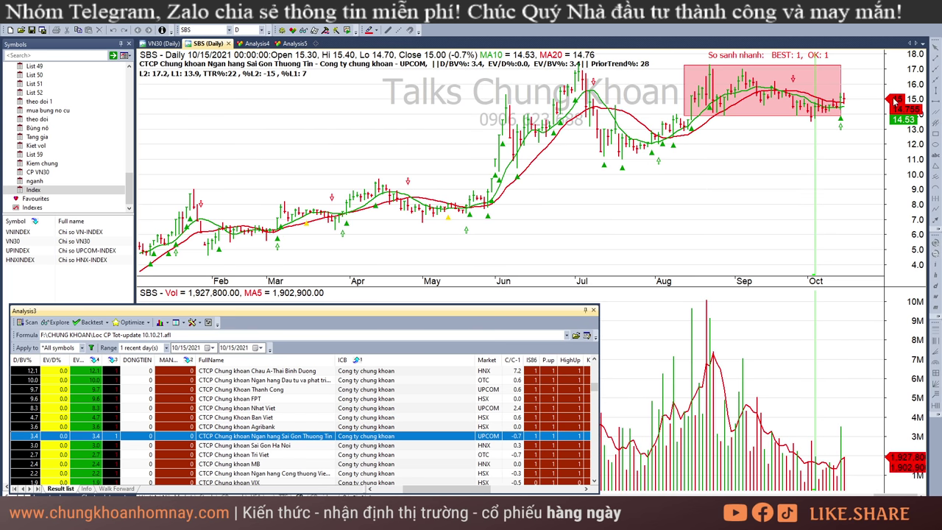
- Extend SBS's range rectangle to the latest bar and slightly below its previous lower edge
left_click(846, 75)
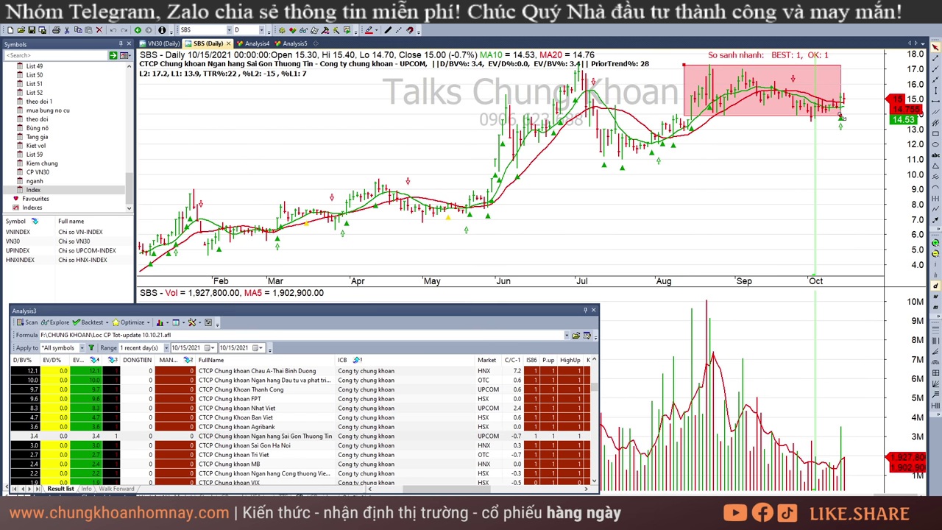
left_click(843, 116)
left_click_drag(848, 118, 846, 117)
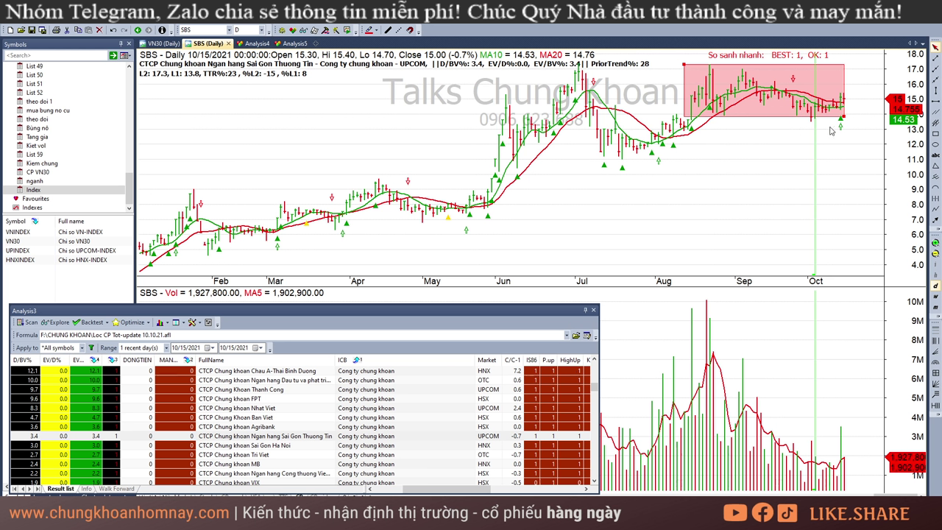
mouse_move(836, 133)
mouse_move(846, 208)
- View the SHS chart, and open TVB to examine its price and volume bars between 10/4/2021 and 10/14/2021
left_click(387, 446)
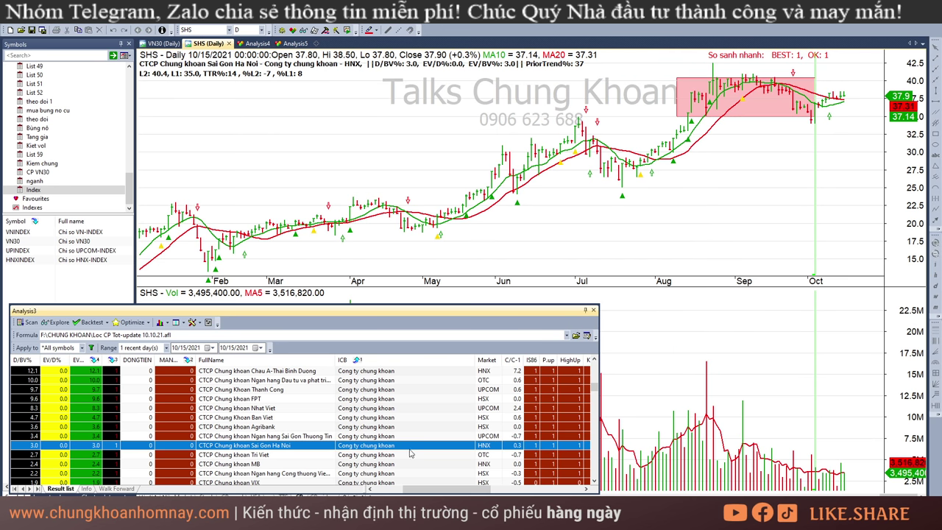
left_click(411, 453)
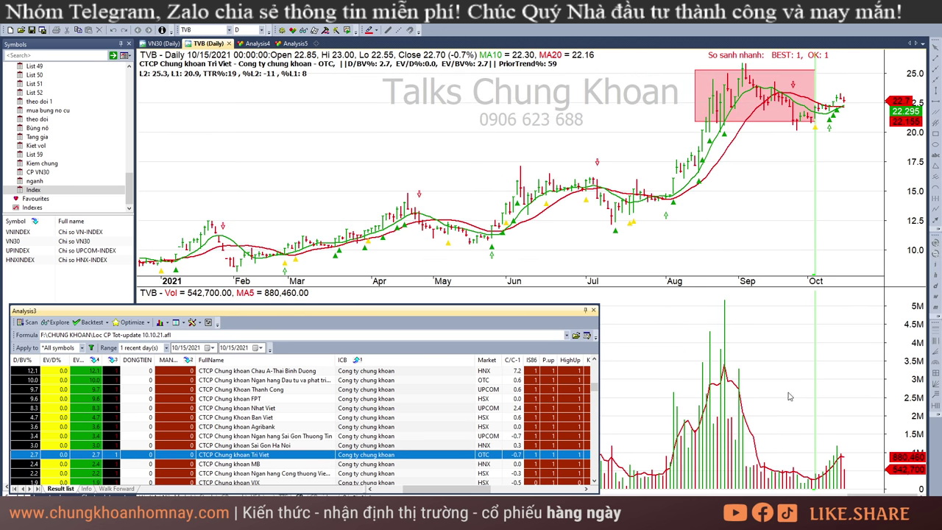
left_click_drag(761, 122, 816, 165)
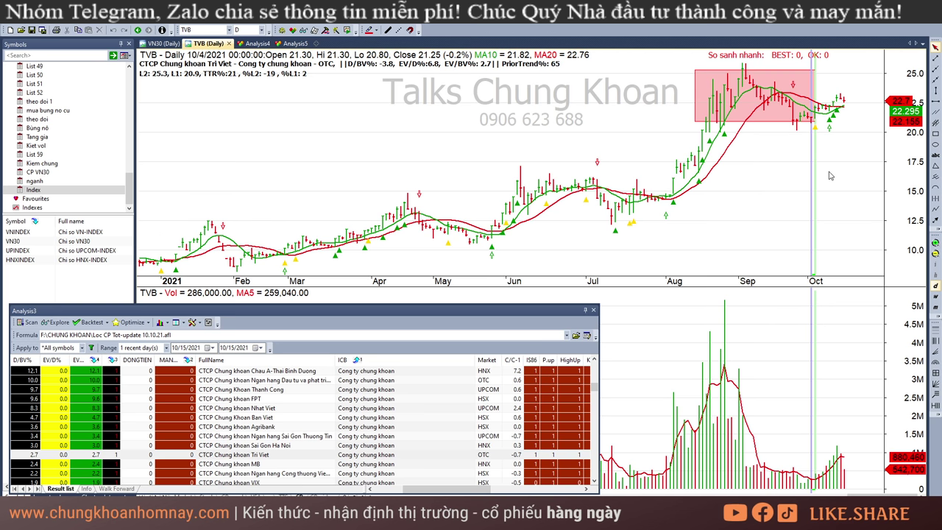
left_click(829, 174)
left_click(840, 152)
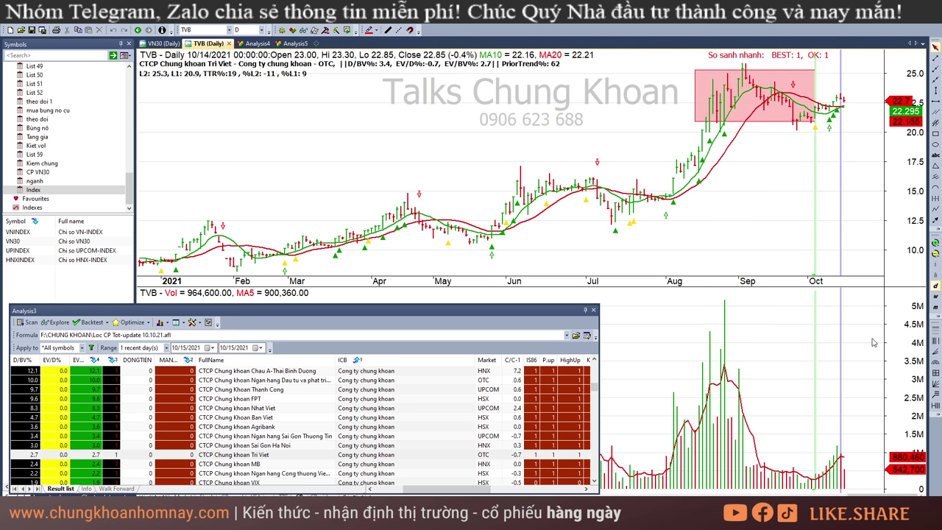
left_click(826, 443)
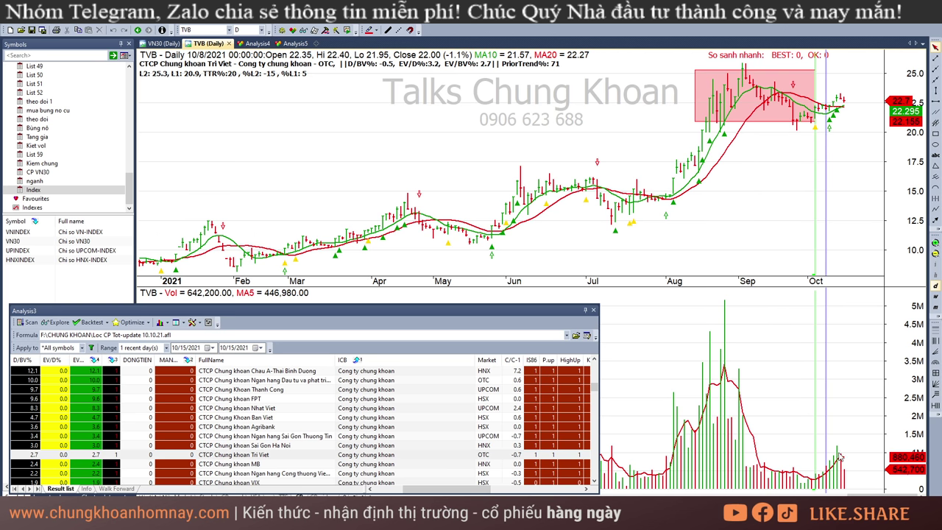
left_click(843, 456)
- Extend TVB's range rectangle from early October to the mid-October bars
left_click(852, 474)
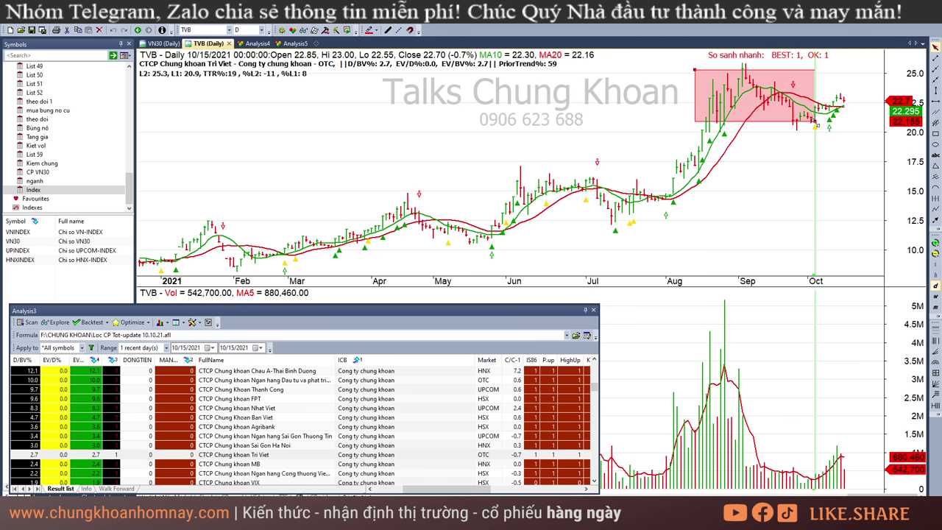
left_click_drag(815, 123, 841, 124)
scroll(374, 435, "down", 2)
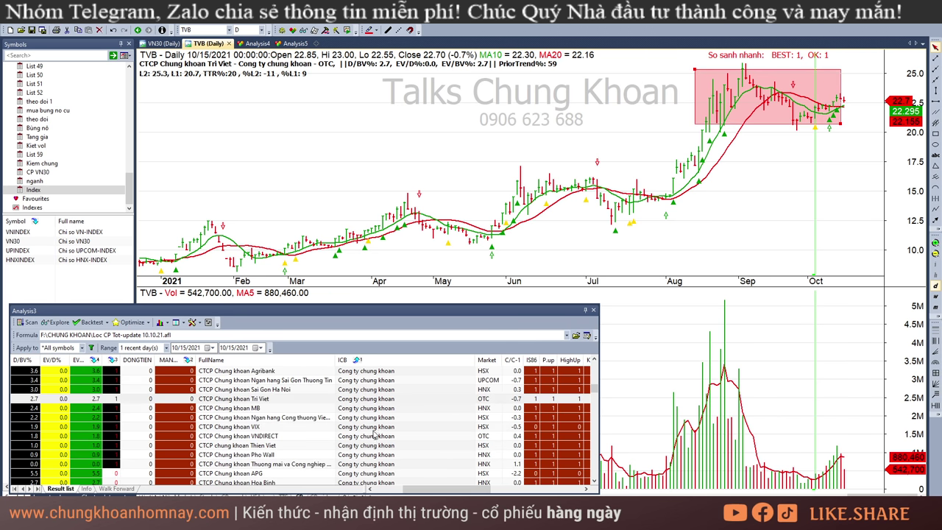
- View the charts of VNDIRECT, Thien Viet, Pho Wall, VIG, APG and Hoa Binh (HBS) in order from the results
left_click(374, 435)
key("Down")
key("Down")
key("Down")
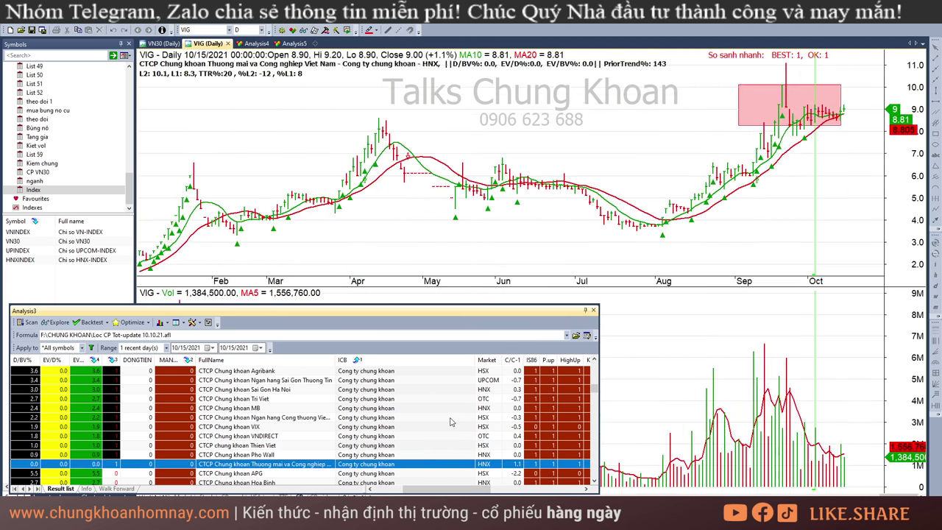
key("Down")
key("Down")
- Browse the results down to the Ngan hang group, and open EVF to examine its 10/7/2021 bar
scroll(434, 430, "down", 5)
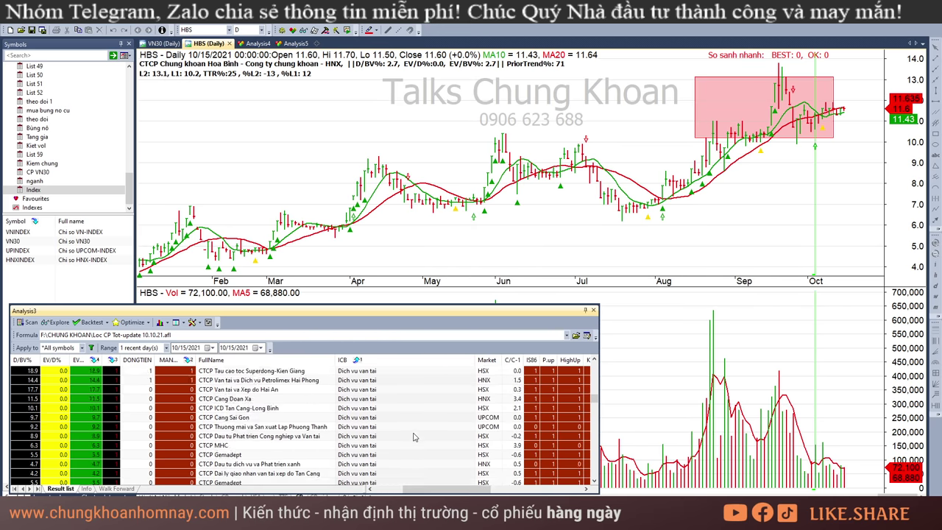
scroll(413, 437, "down", 1)
scroll(413, 437, "up", 2)
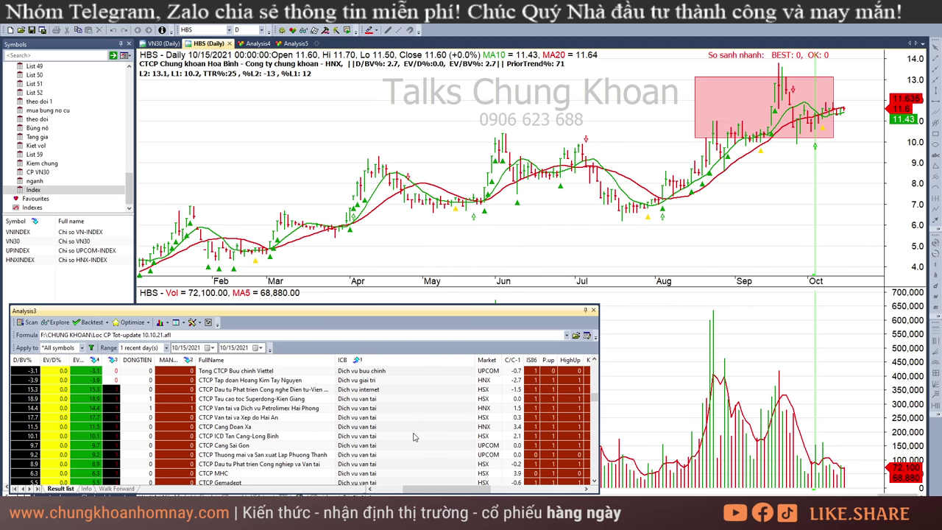
scroll(413, 437, "down", 10)
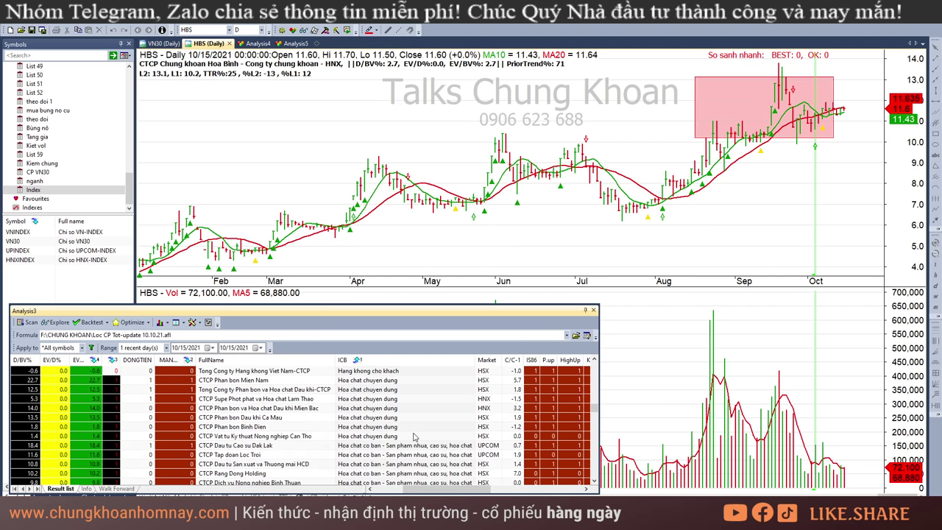
scroll(413, 437, "down", 5)
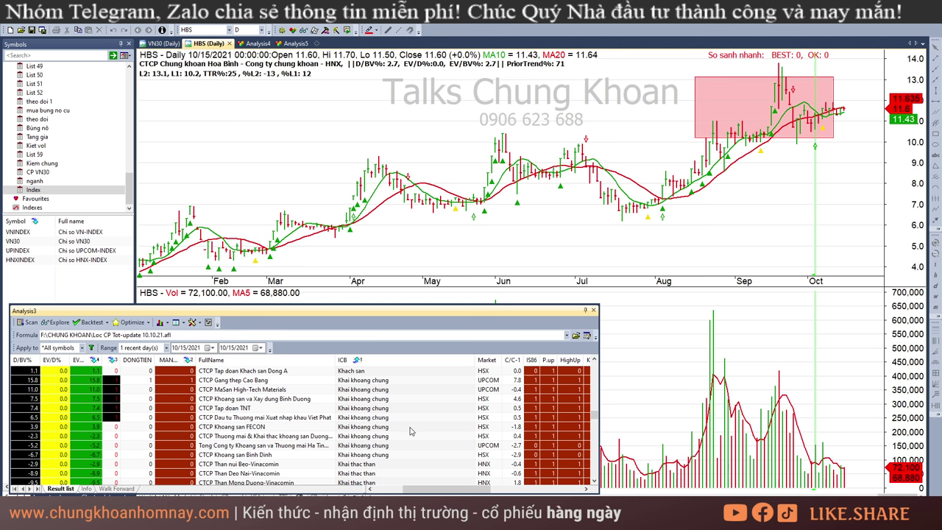
scroll(434, 427, "down", 3)
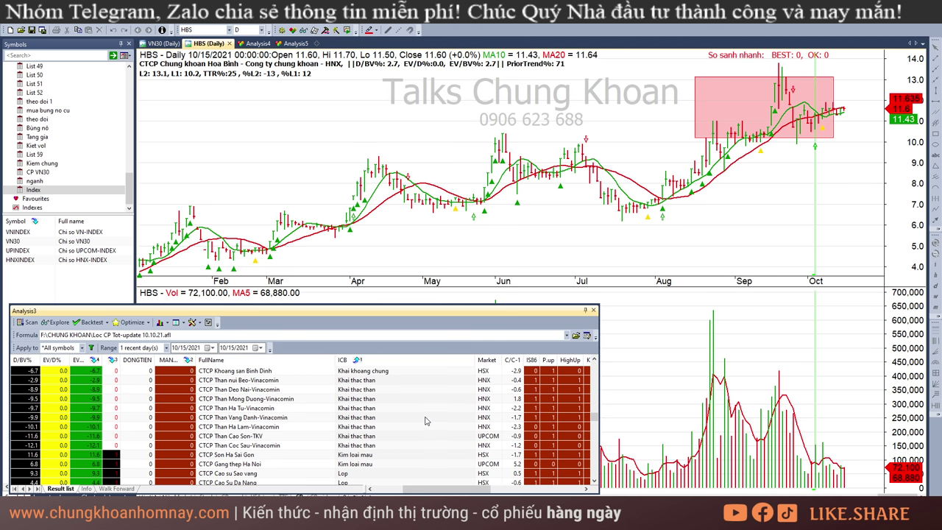
scroll(417, 410, "down", 4)
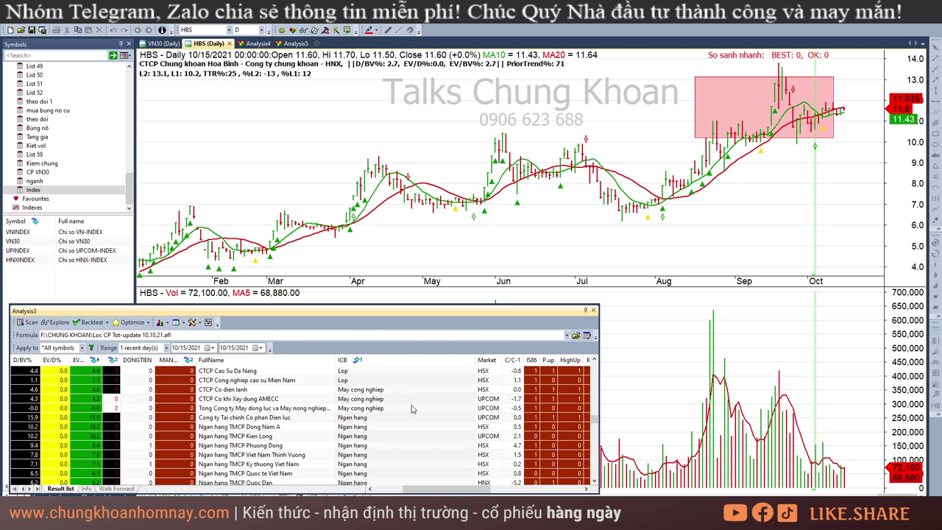
left_click(391, 418)
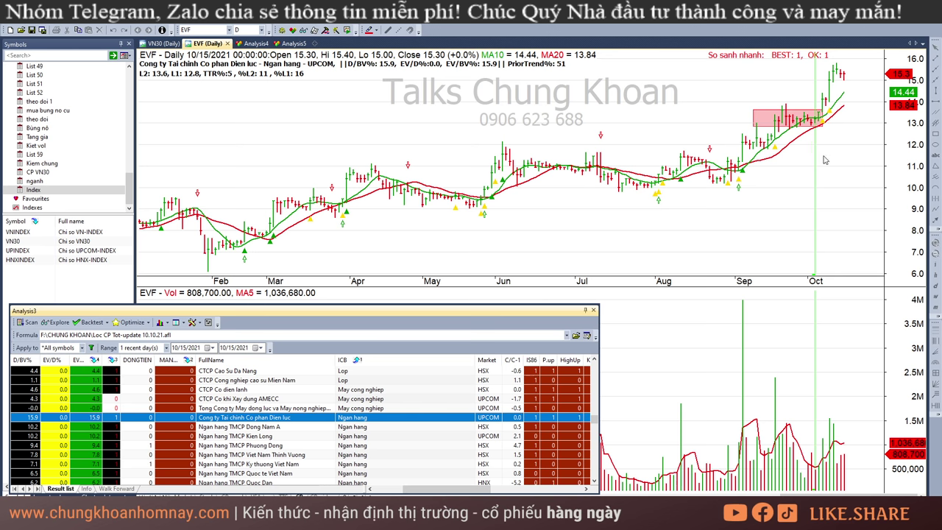
left_click(822, 156)
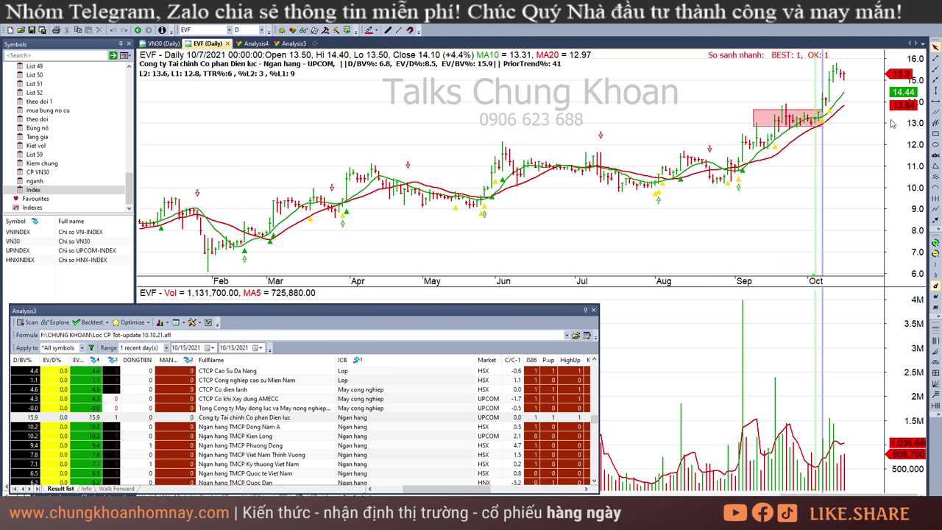
- Open the SSB chart and examine its price and volume bars from 8/30/2021 to 10/15/2021
left_click(380, 428)
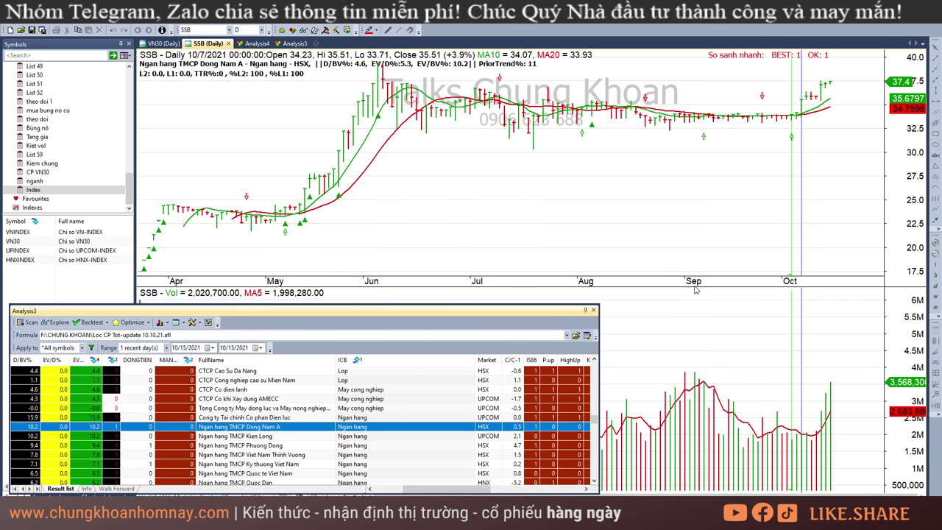
left_click(864, 159)
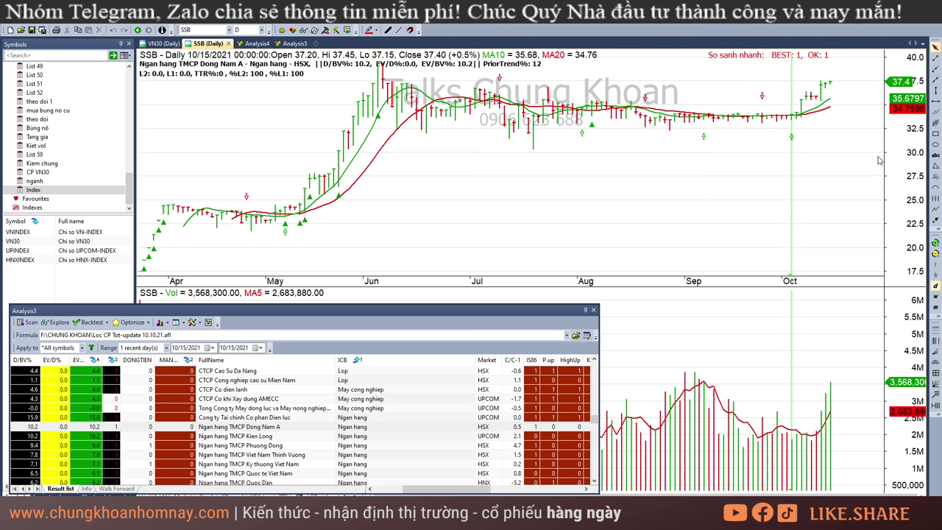
left_click(718, 423)
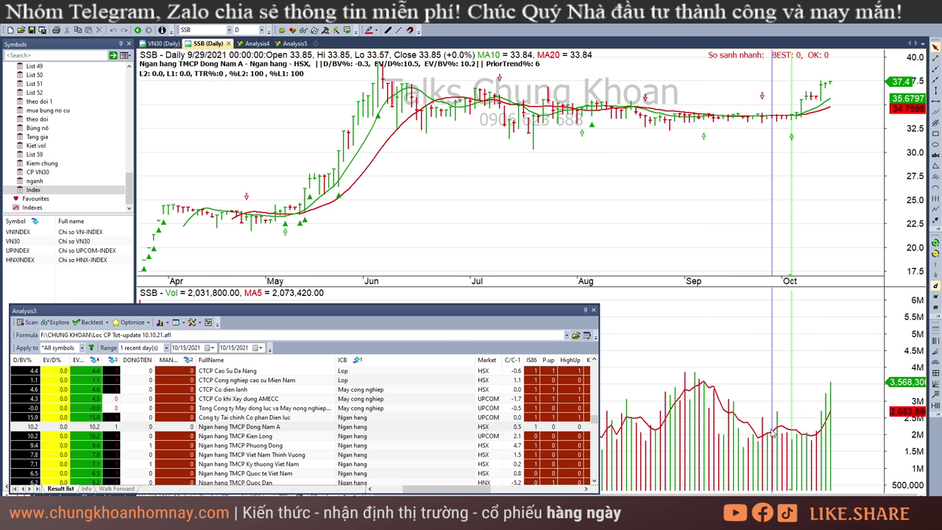
left_click(675, 414)
left_click_drag(676, 415, 824, 401)
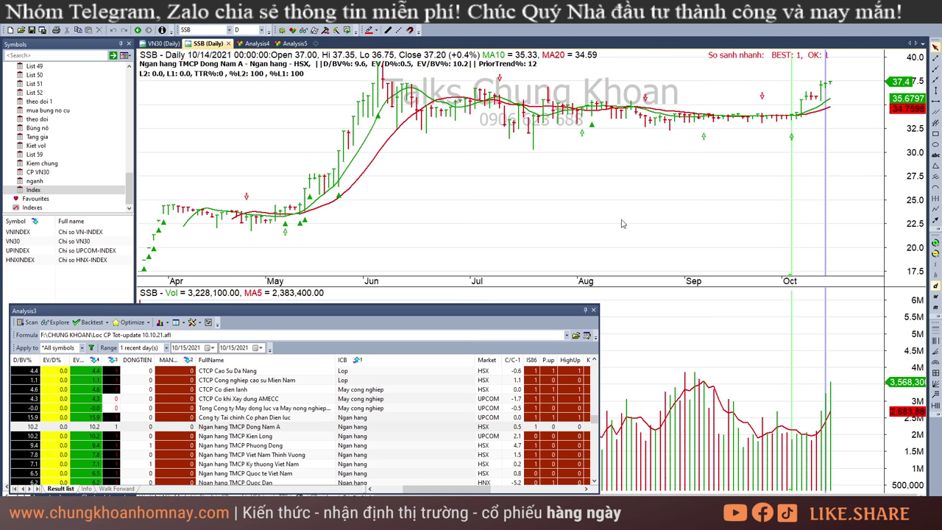
left_click(875, 136)
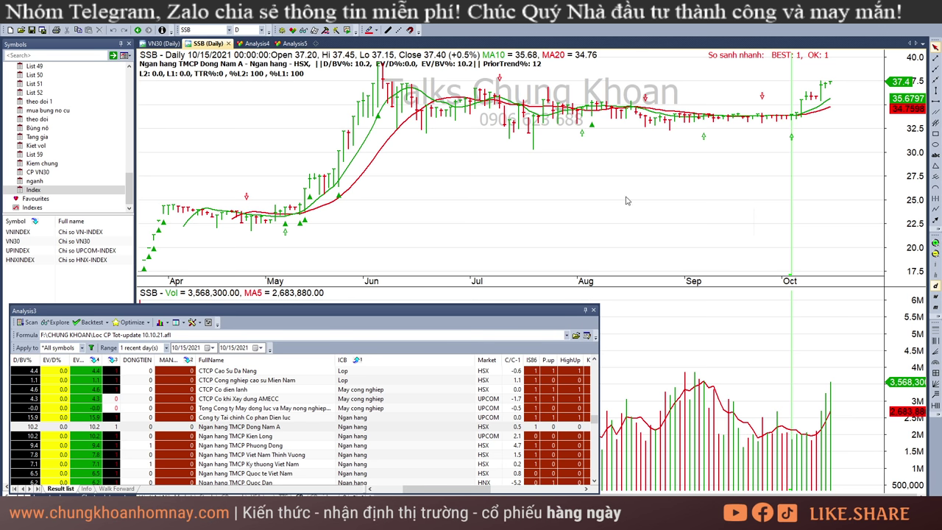
- Open the REE chart and compare its August bars around 8/19 and 8/24/2021 with the 10/6/2021 bar
left_click(366, 390)
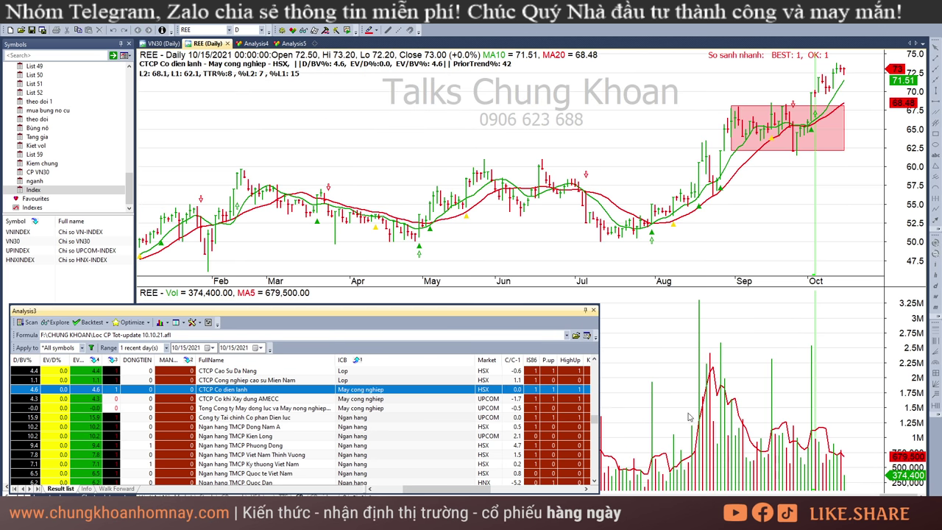
left_click(703, 206)
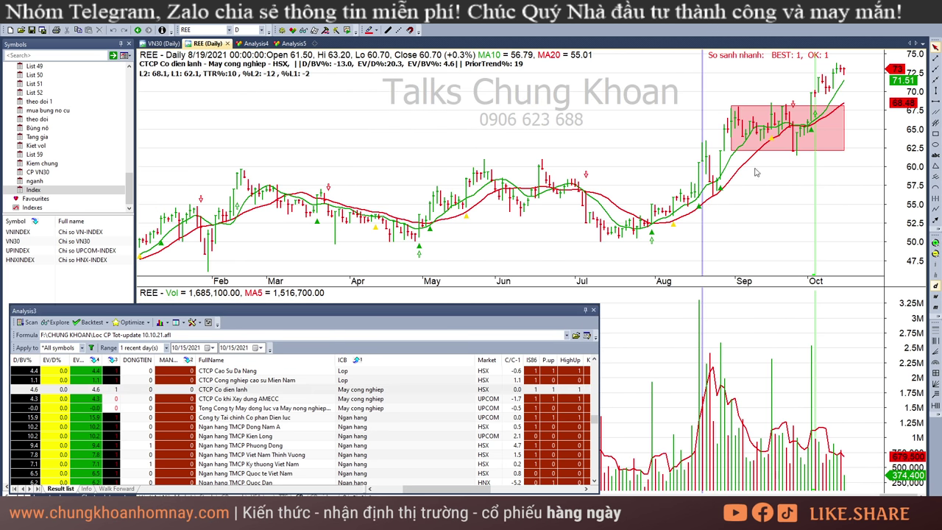
left_click(794, 202)
left_click(816, 207)
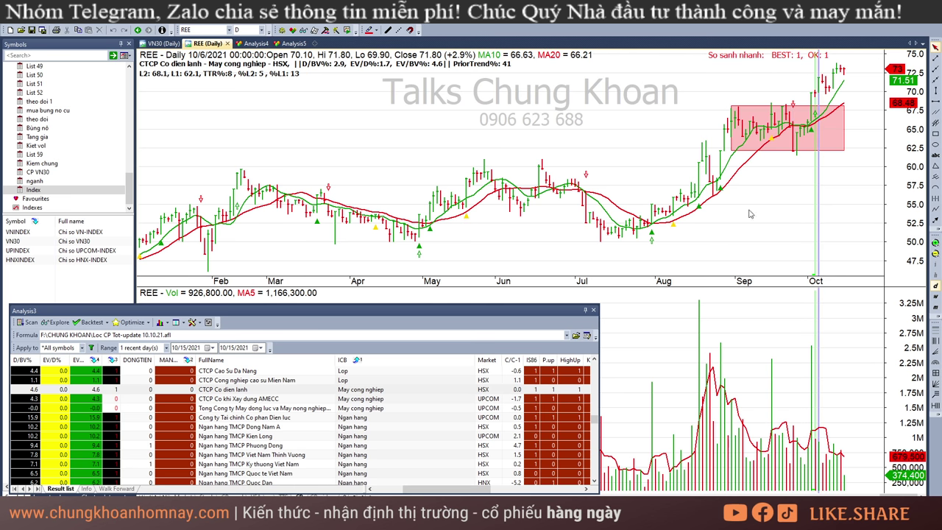
left_click(700, 207)
left_click(712, 201)
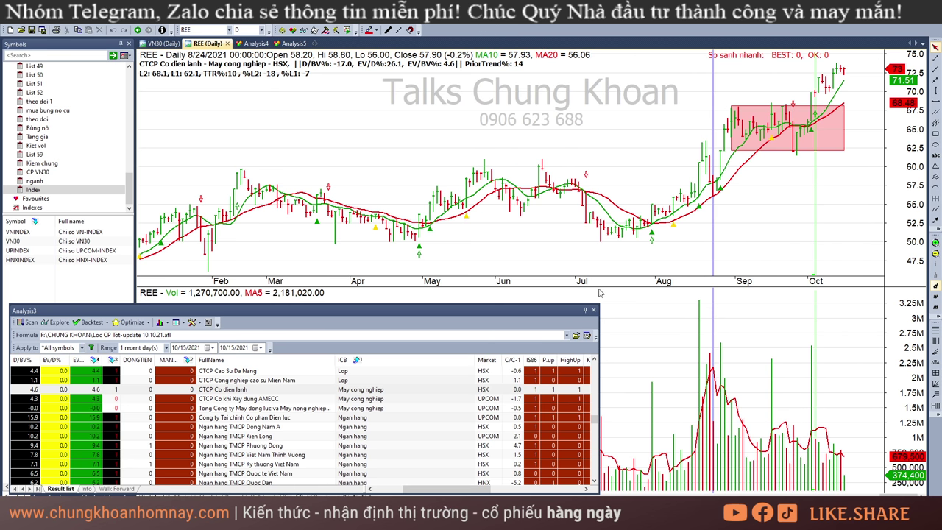
- Reopen SSB and draw a range rectangle from early June to the latest bar, between about 37.2 and 31.7
left_click(404, 417)
left_click(405, 426)
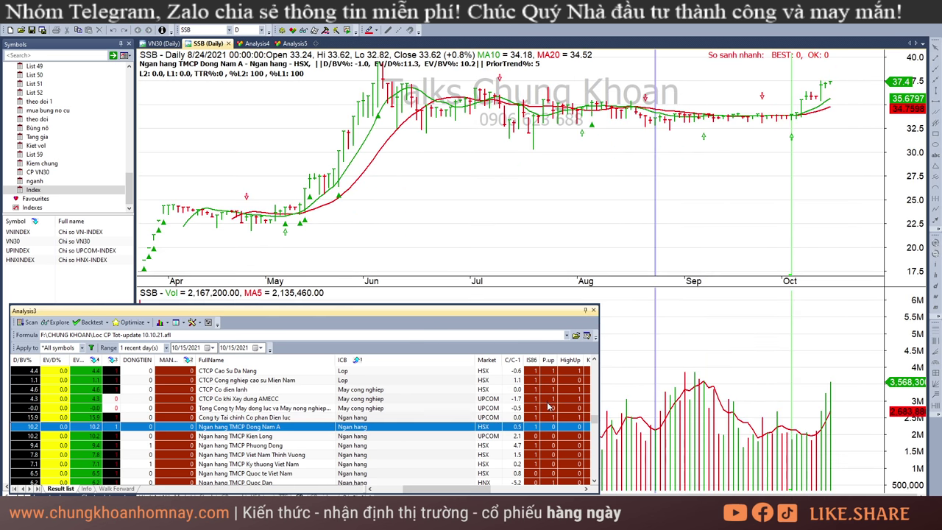
left_click(859, 165)
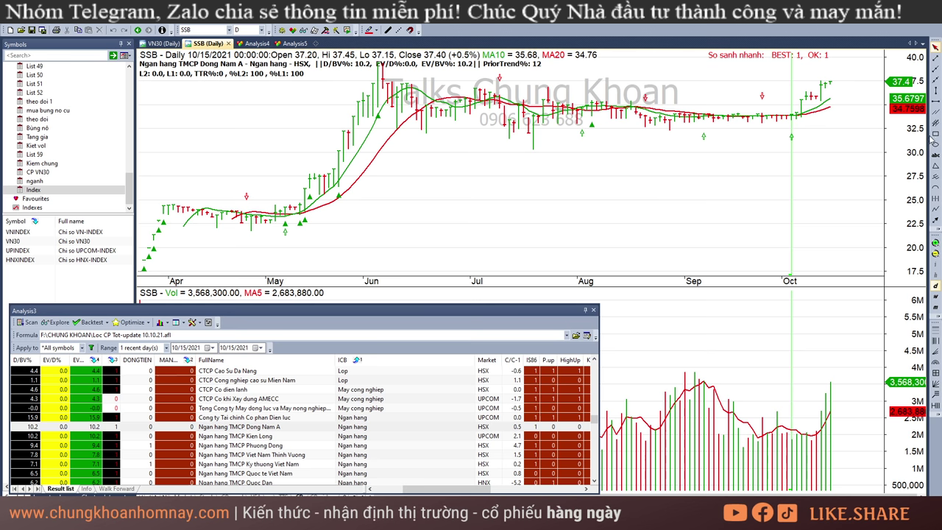
left_click(935, 134)
left_click_drag(376, 76, 836, 114)
left_click(674, 406)
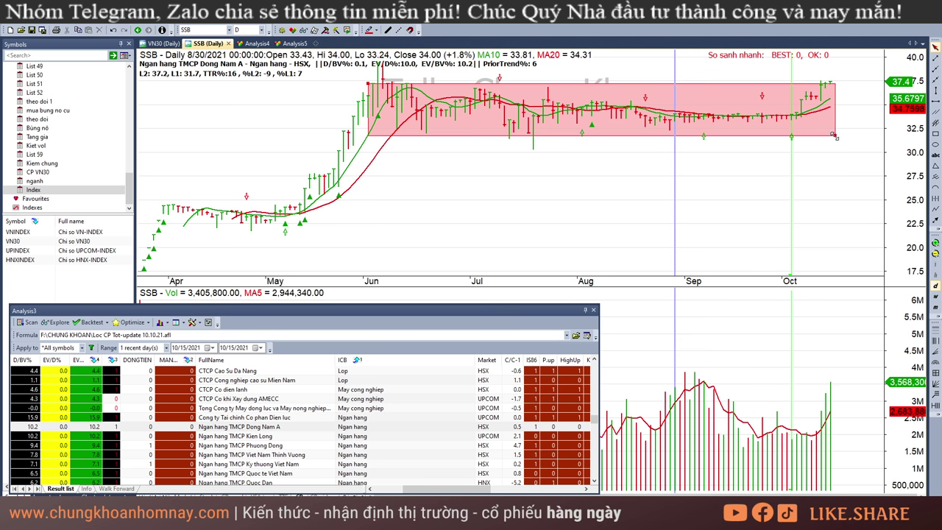
left_click_drag(834, 137, 830, 134)
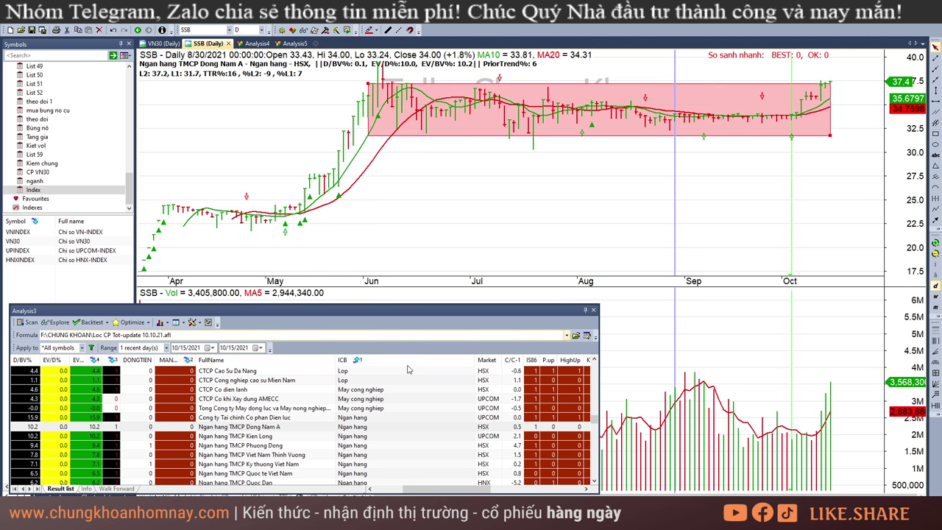
- Open the Kien Long bank (KLB) chart and examine its price and volume bars between 10/5/2021 and 10/15/2021
left_click(364, 435)
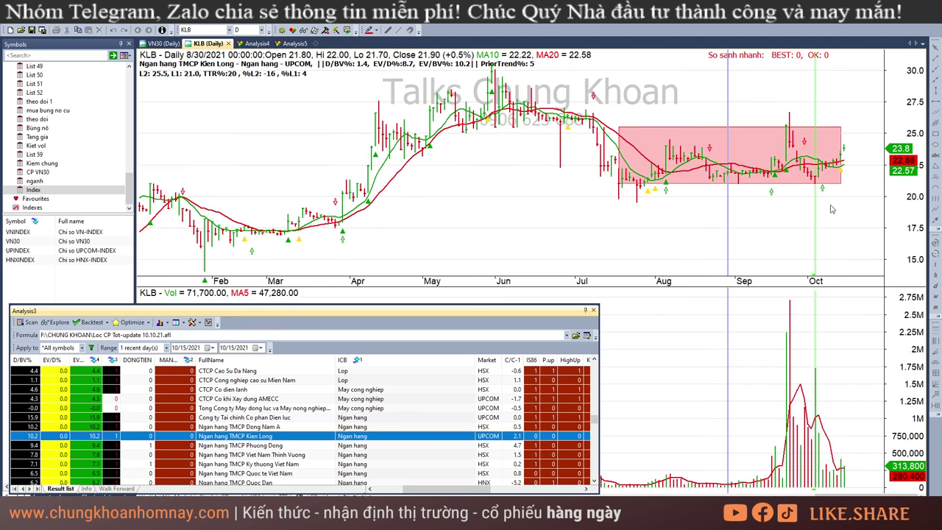
left_click(818, 211)
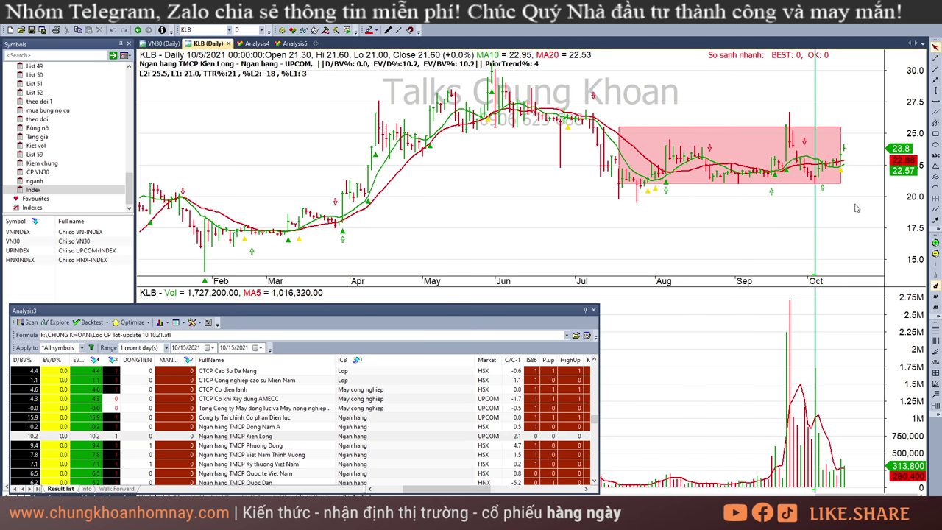
left_click(857, 208)
left_click(866, 168)
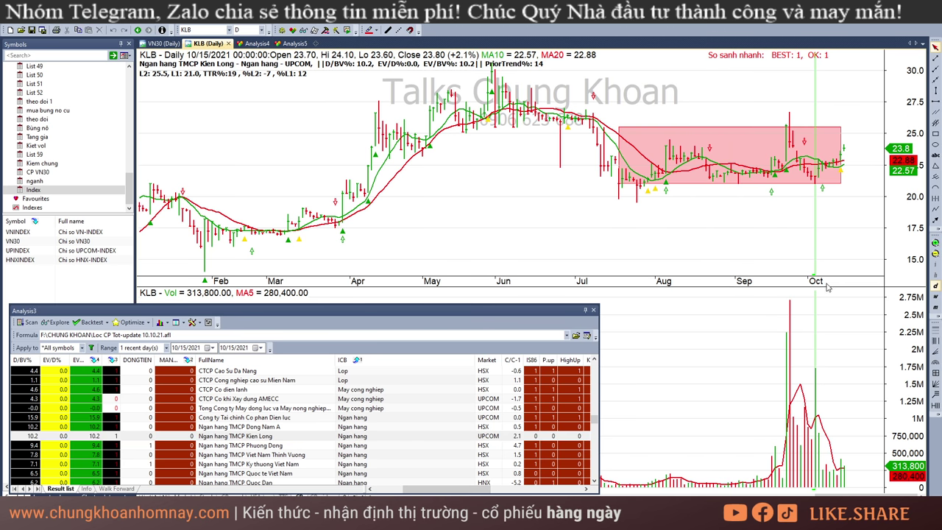
left_click(843, 474)
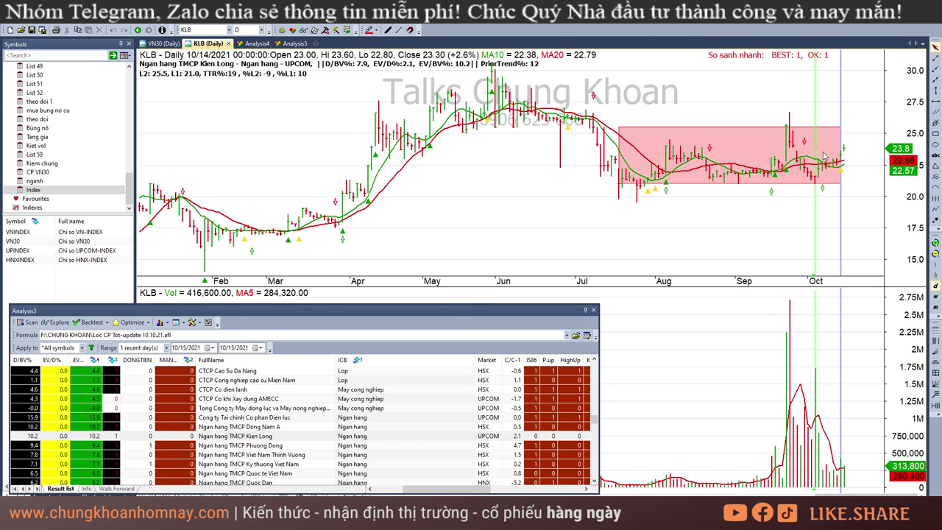
left_click(825, 475)
left_click(857, 474)
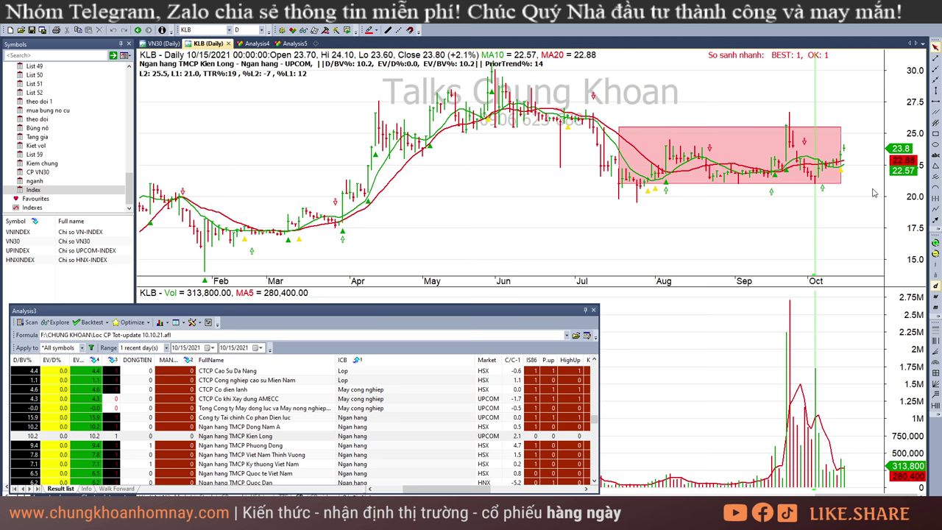
- View the OCB chart, and open VPB to examine its price bars from late July to 9/16/2021
left_click(387, 448)
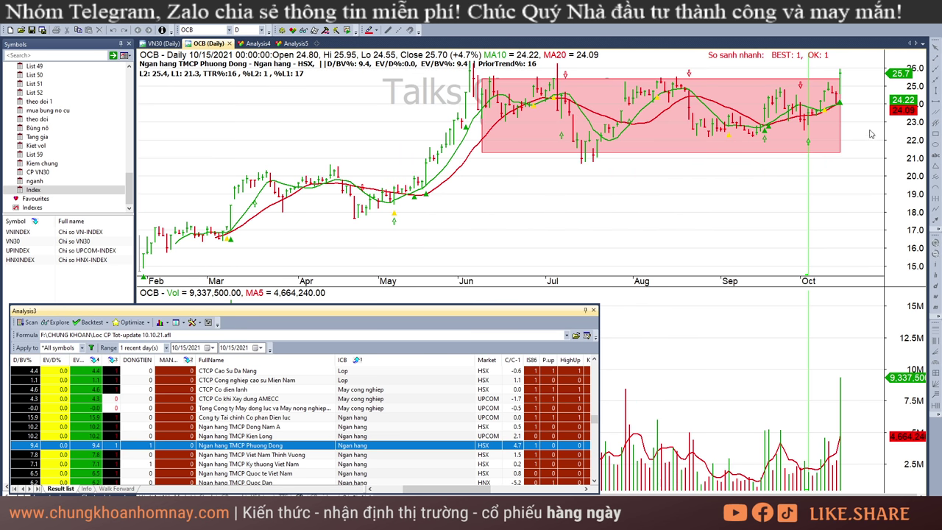
key("Down")
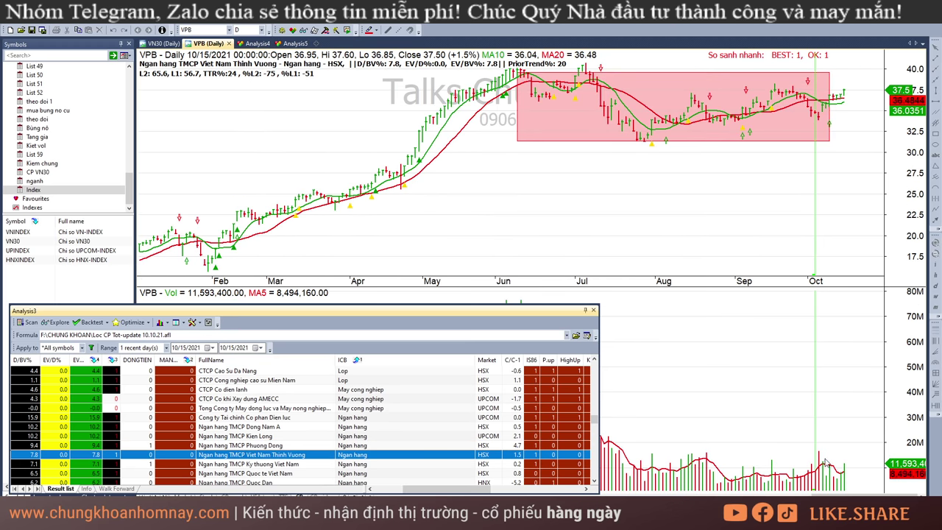
left_click(645, 167)
left_click(768, 180)
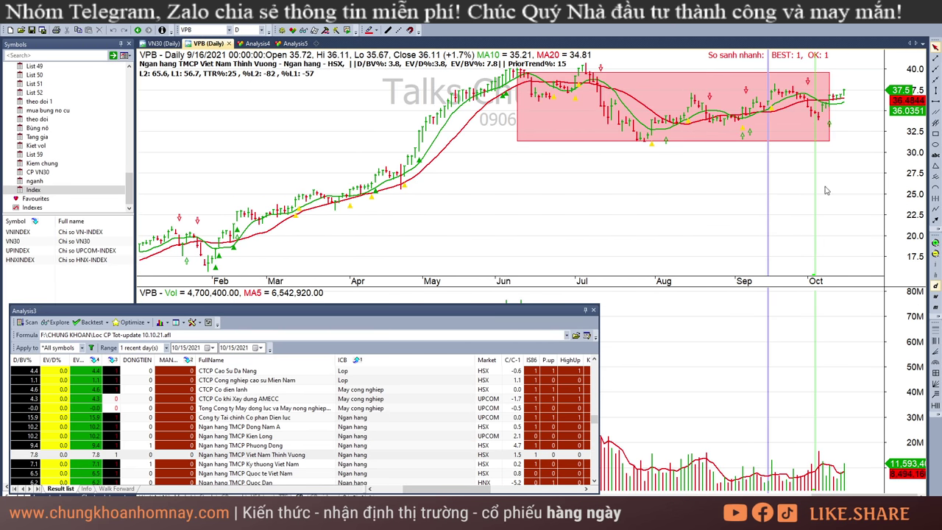
left_click(647, 181)
left_click(753, 177)
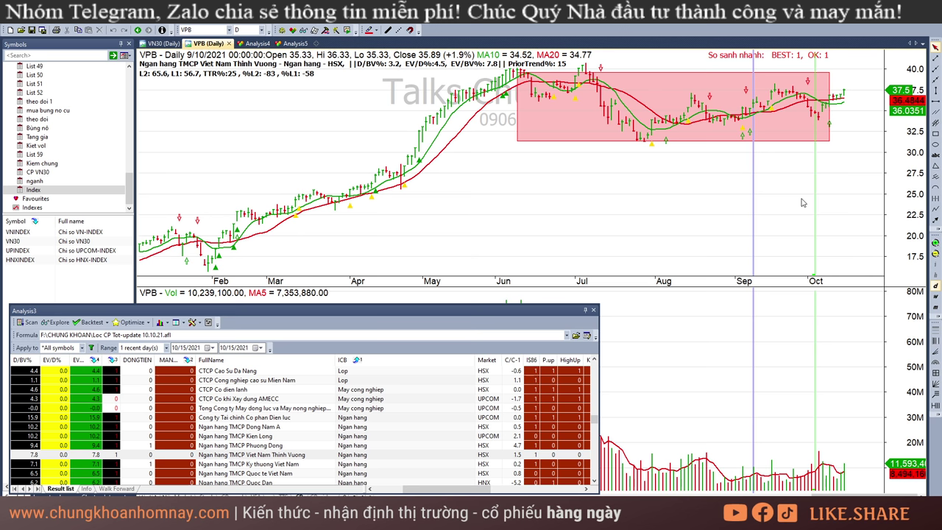
- Examine VPB's volume bars between 8/25/2021 and 10/15/2021, including 9/22 and 10/14
left_click(770, 470)
left_click(723, 467)
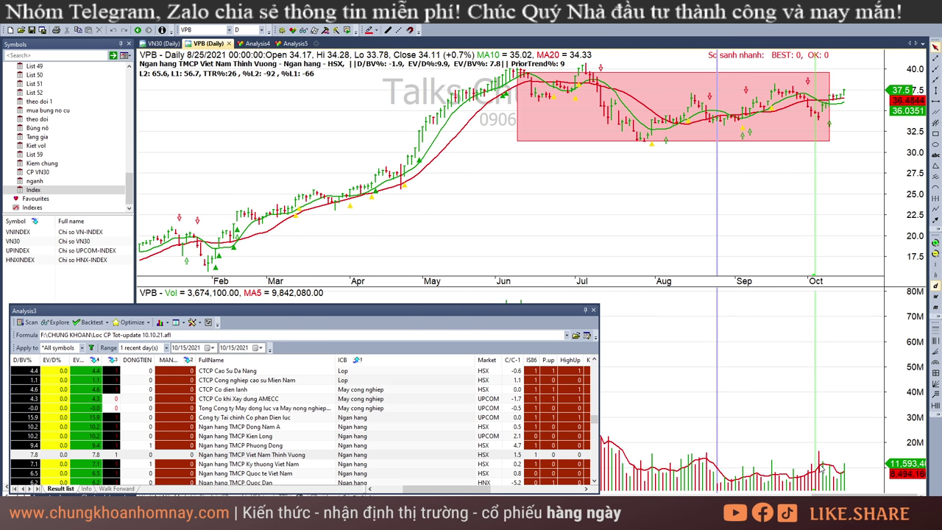
left_click(819, 464)
left_click(842, 466)
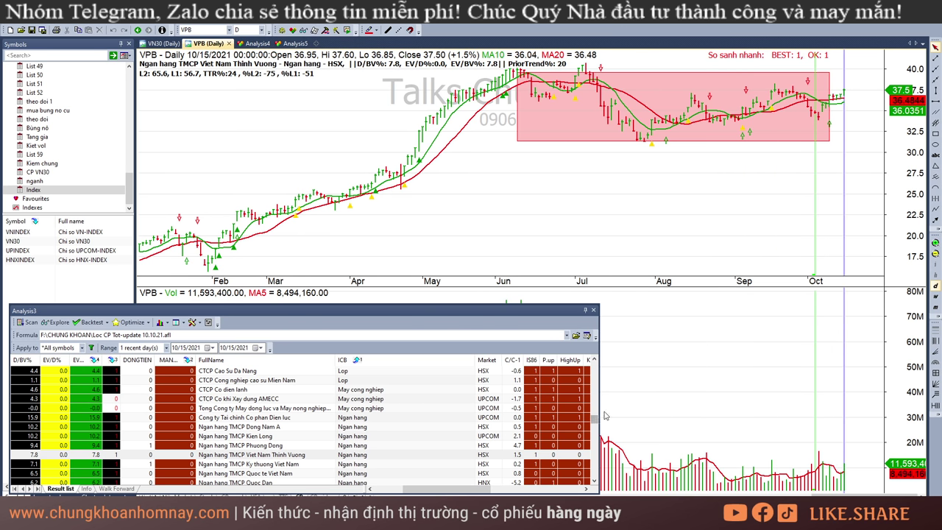
left_click(784, 412)
left_click(823, 454)
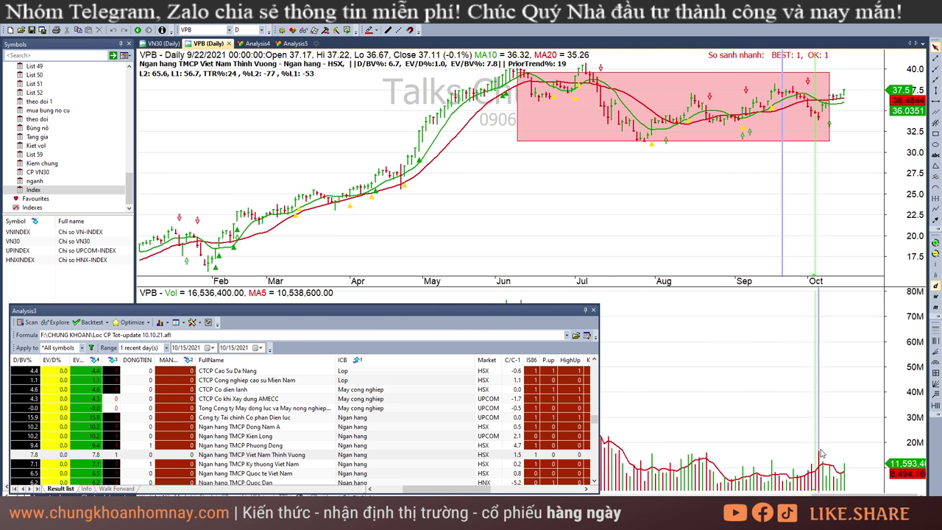
left_click(843, 419)
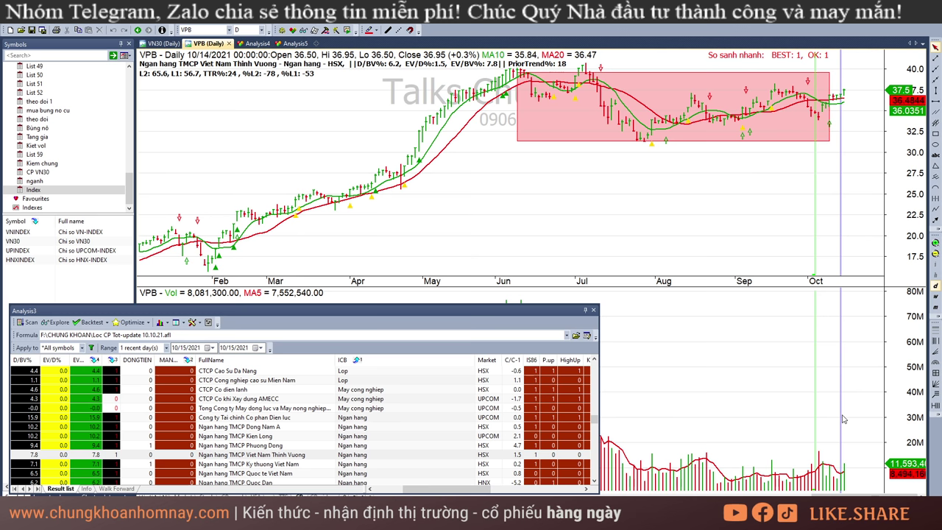
- Examine VPB's price and volume bars from late September to 10/15/2021, including 9/28, 10/6 and 10/11
left_click(791, 179)
left_click(797, 179)
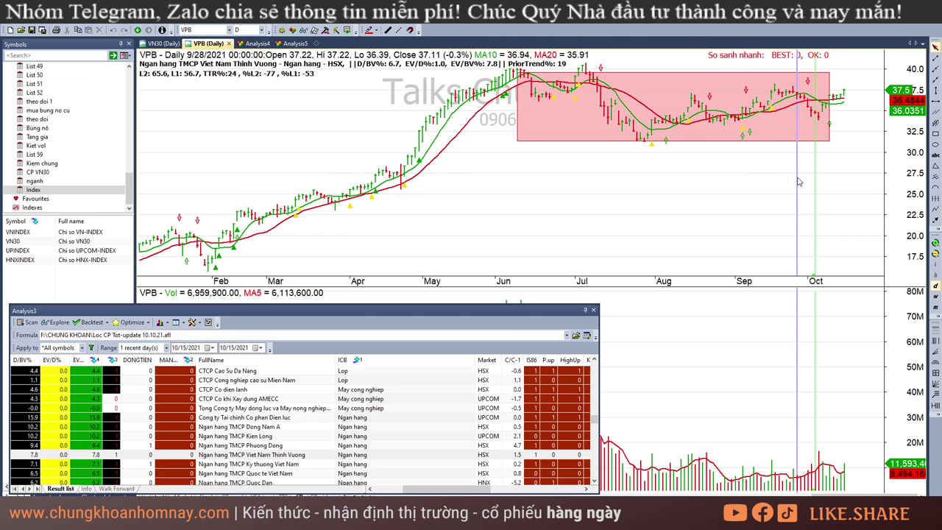
left_click(808, 184)
left_click(816, 190)
key("Right")
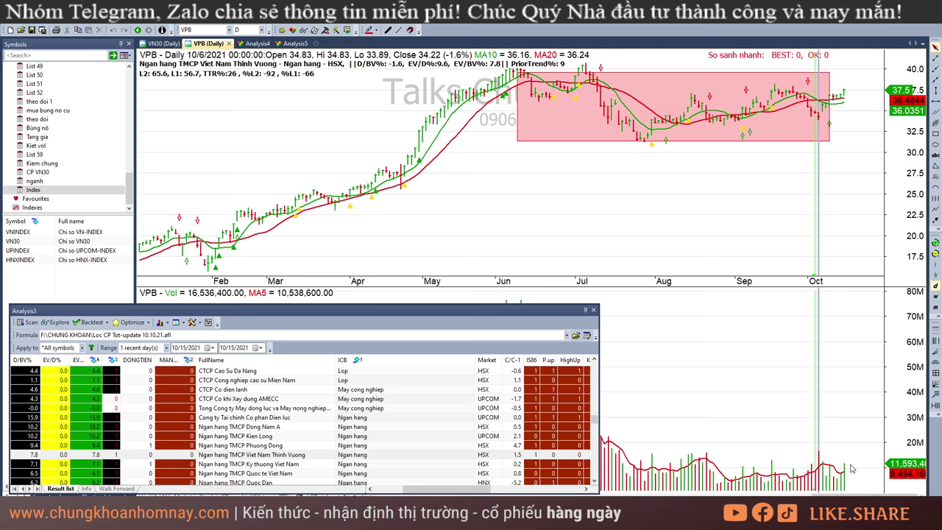
left_click(822, 465)
left_click(831, 474)
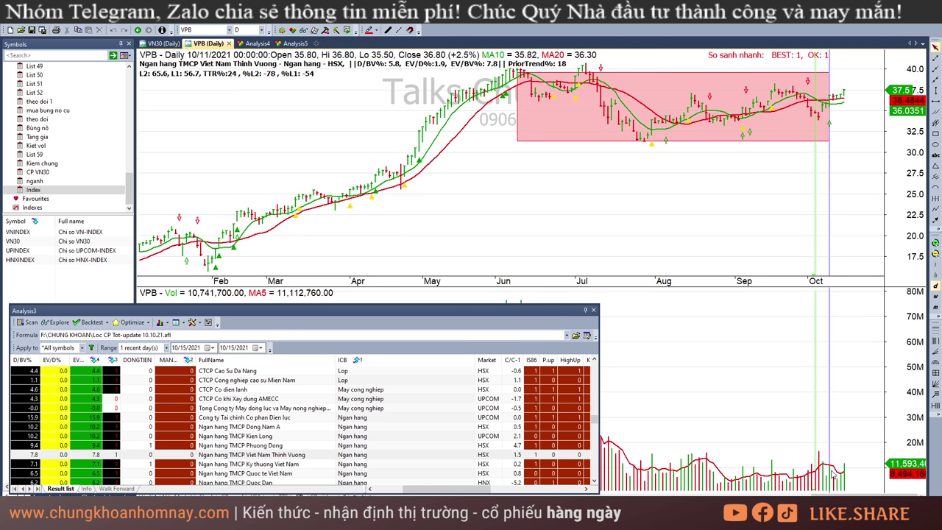
left_click(837, 479)
left_click(845, 480)
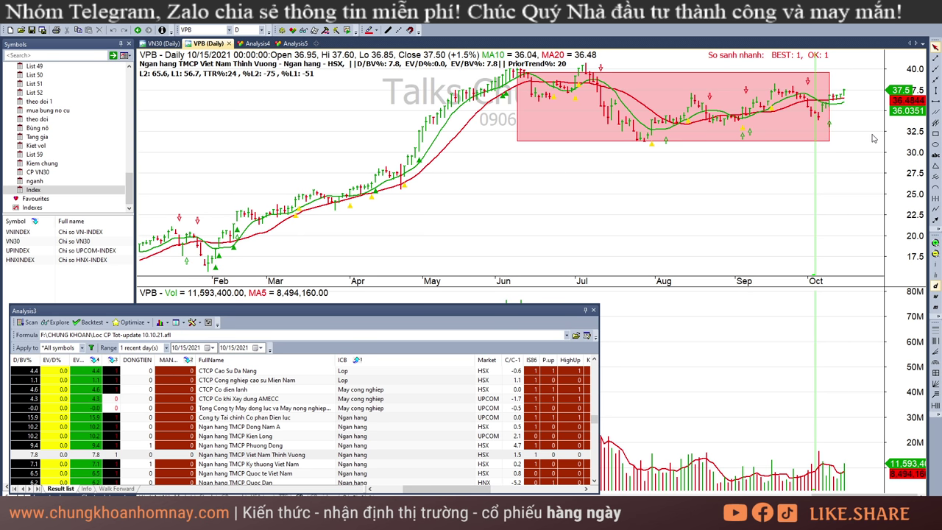
- Open the TCB chart and examine its price and volume bars on 10/11, 10/14 and 10/15/2021
left_click(363, 464)
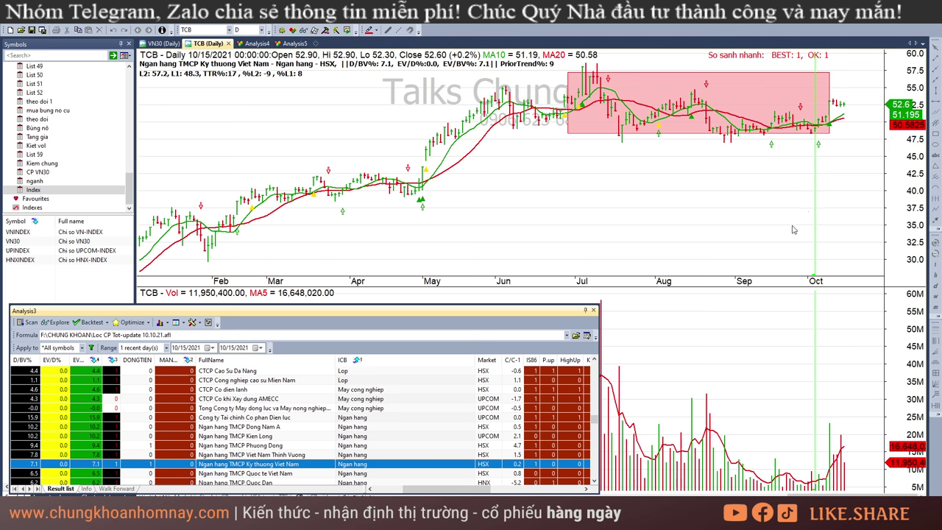
left_click(832, 435)
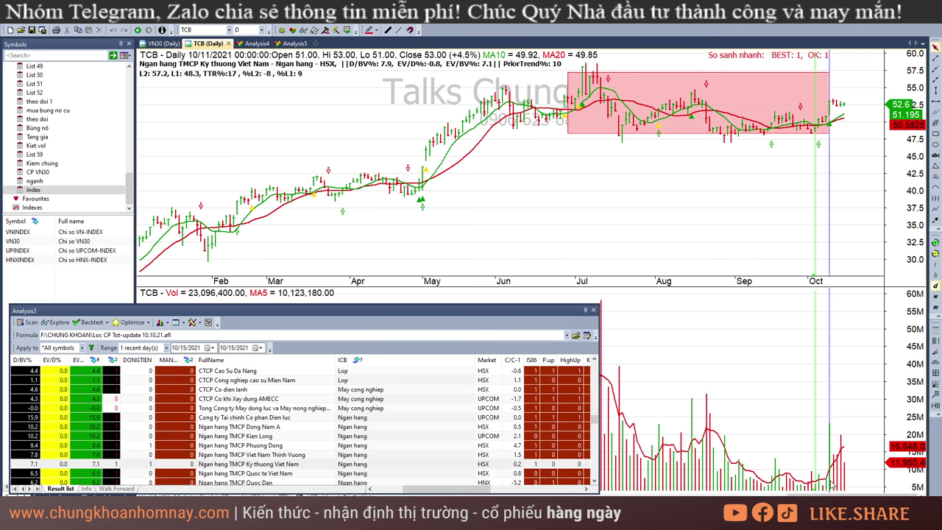
left_click_drag(832, 484, 846, 471)
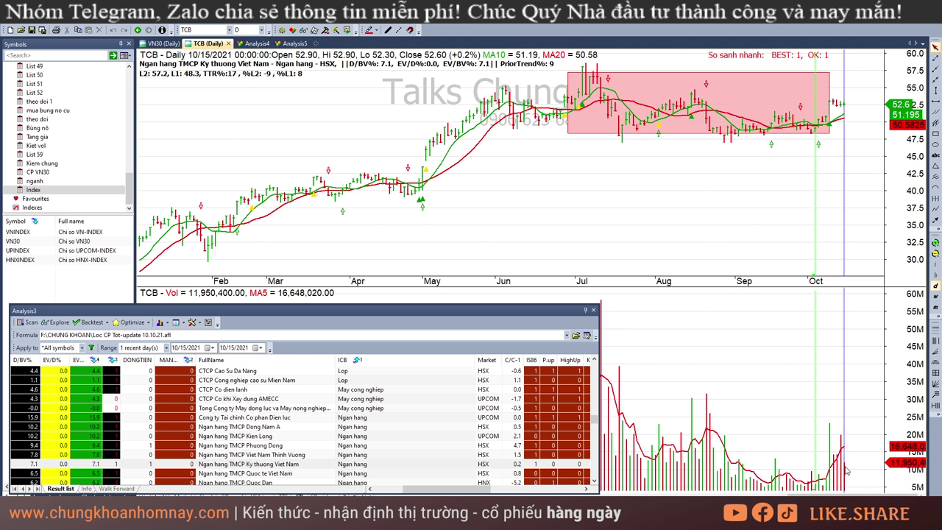
left_click_drag(843, 114, 845, 116)
key("Left")
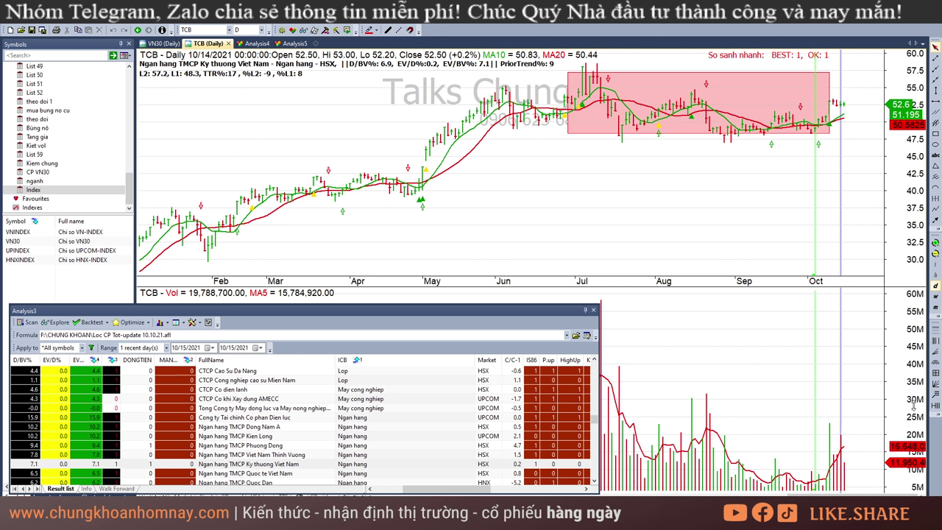
key("Right")
- Browse the bank charts from Quoc te Viet Nam through NVB and HDB to MBB
scroll(251, 427, "down", 3)
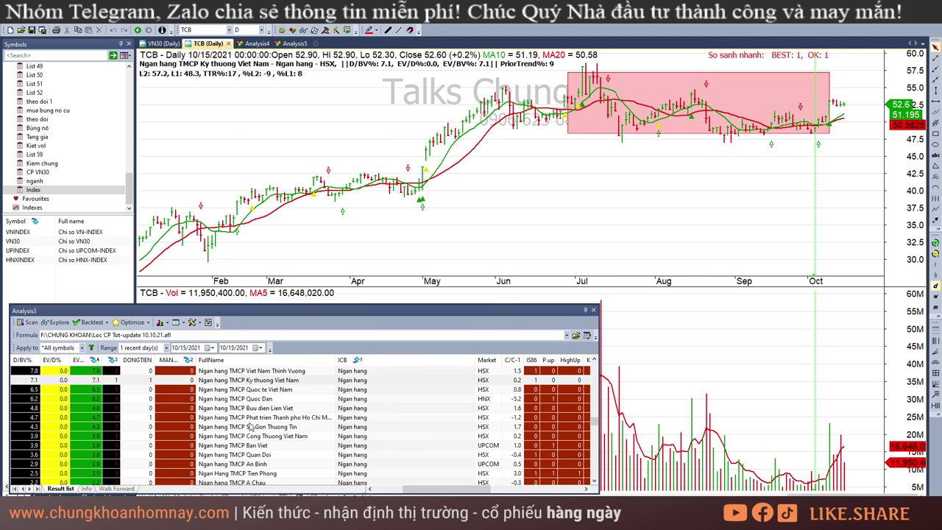
left_click(254, 391)
key("Down")
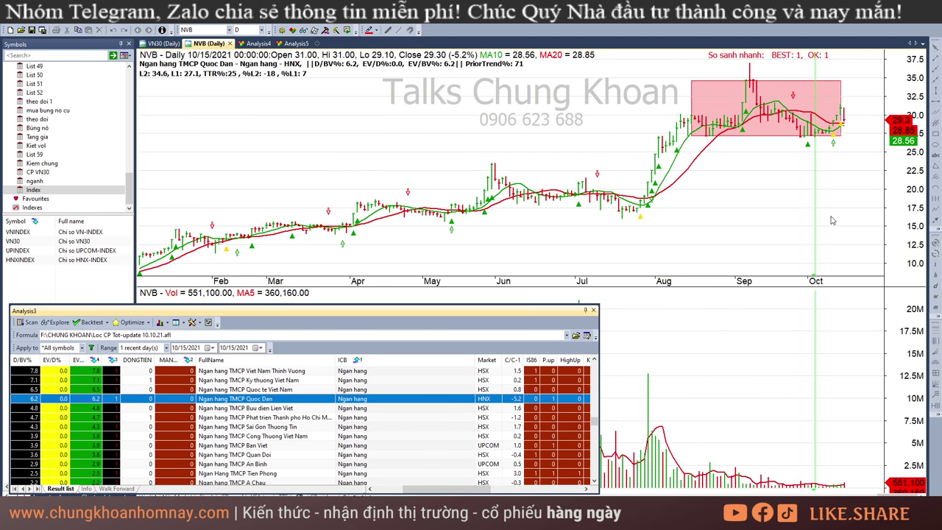
key("Down")
key("Down")
key("Down")
key("Down")
key("Down")
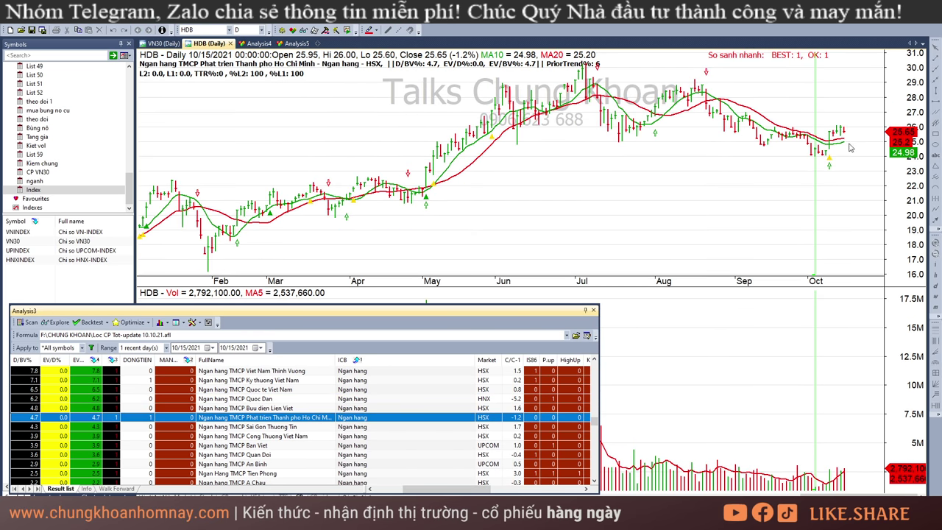
key("Down")
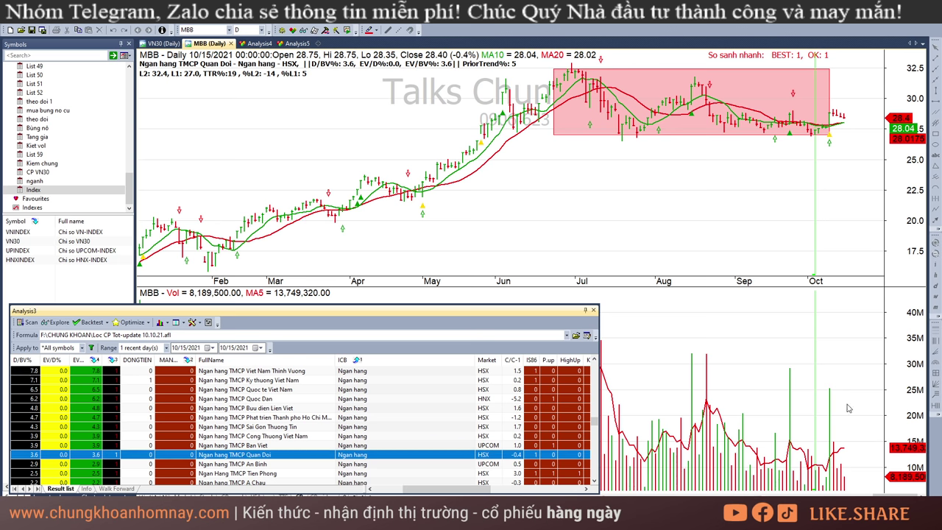
- Examine MBB's price and volume bars from 9/24/2021 to 10/15/2021, including 10/5, 10/7 and 10/13
left_click(771, 332)
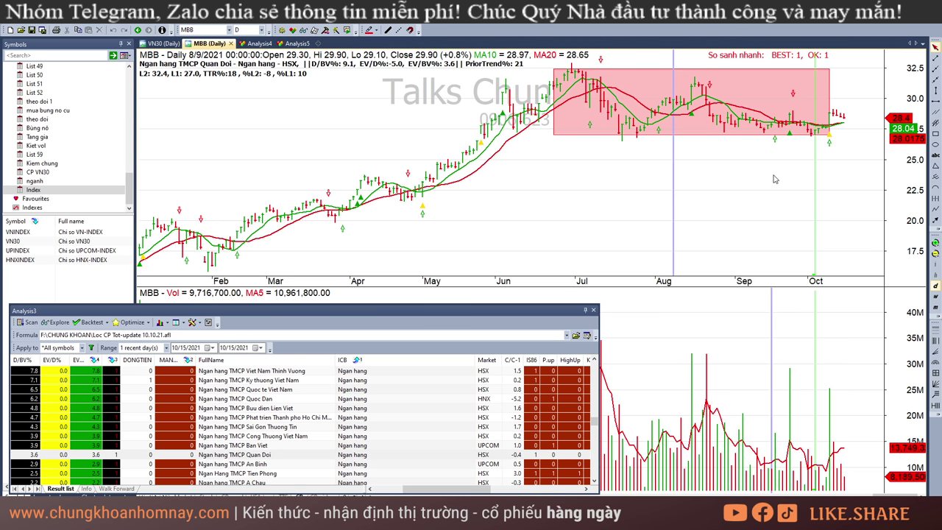
left_click(789, 391)
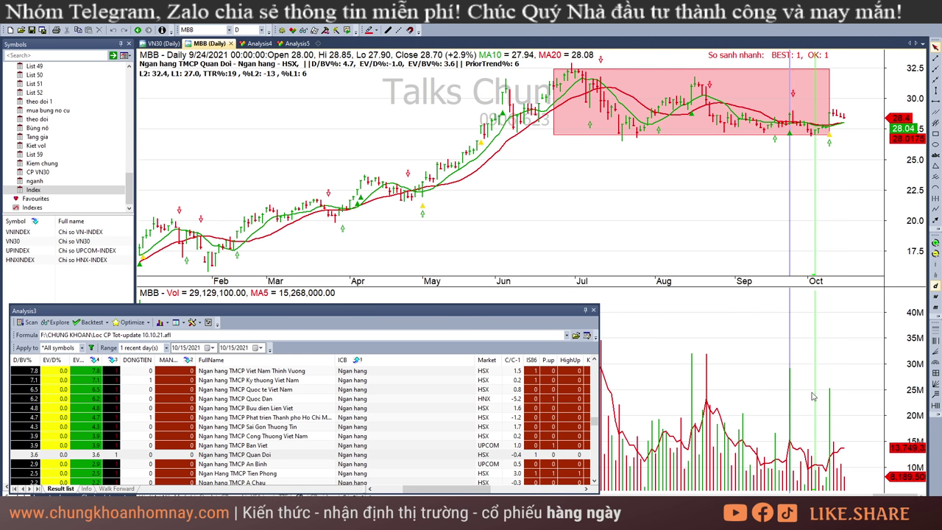
left_click(805, 478)
left_click(816, 471)
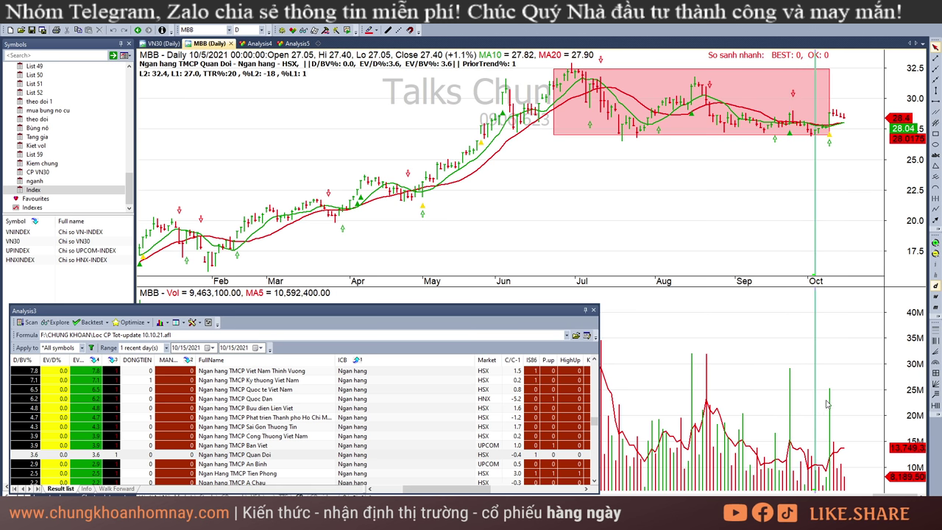
left_click(829, 399)
left_click(839, 472)
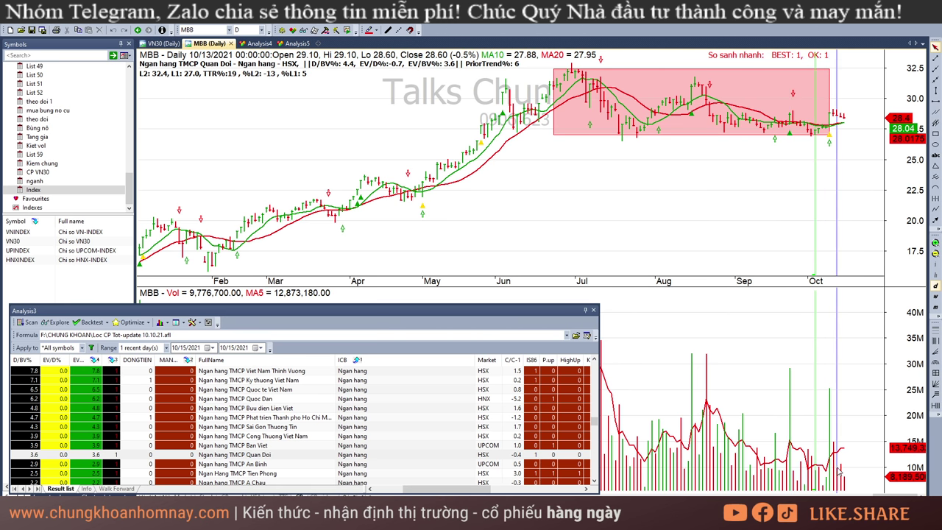
left_click(844, 477)
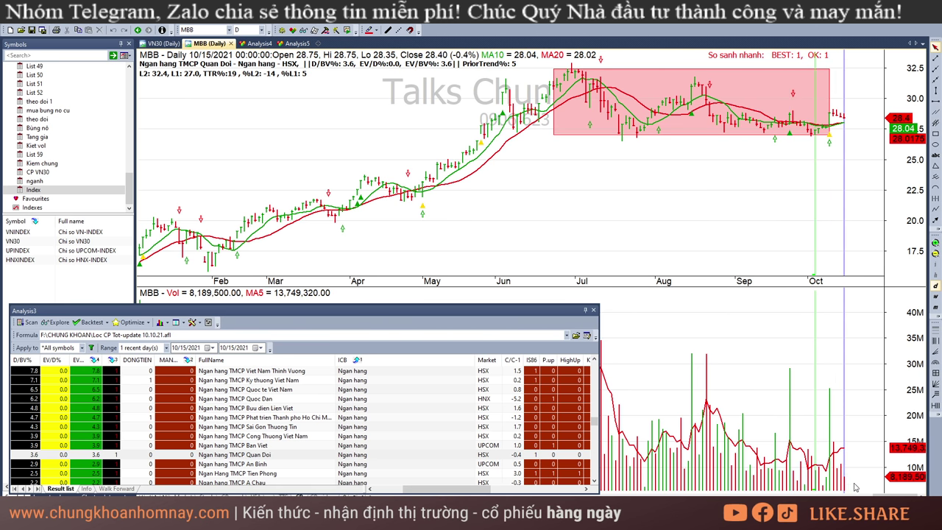
left_click(823, 489)
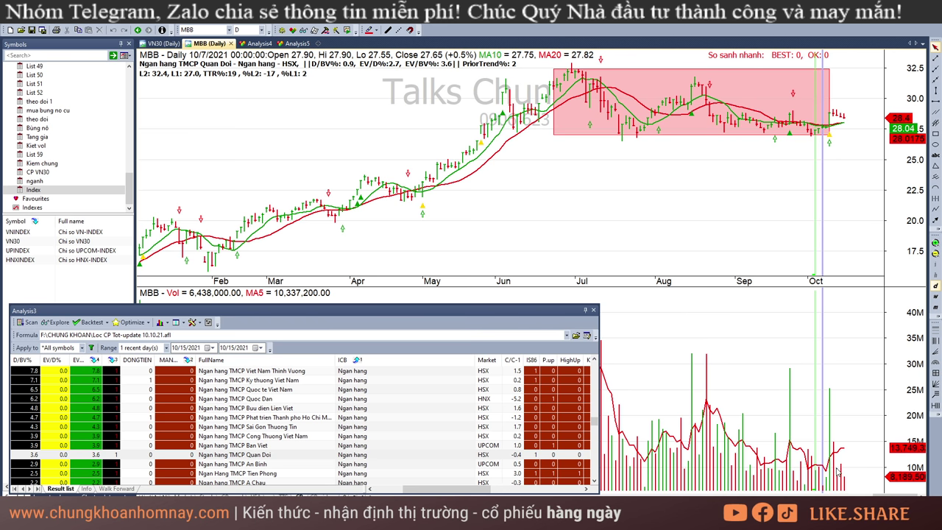
left_click(842, 175)
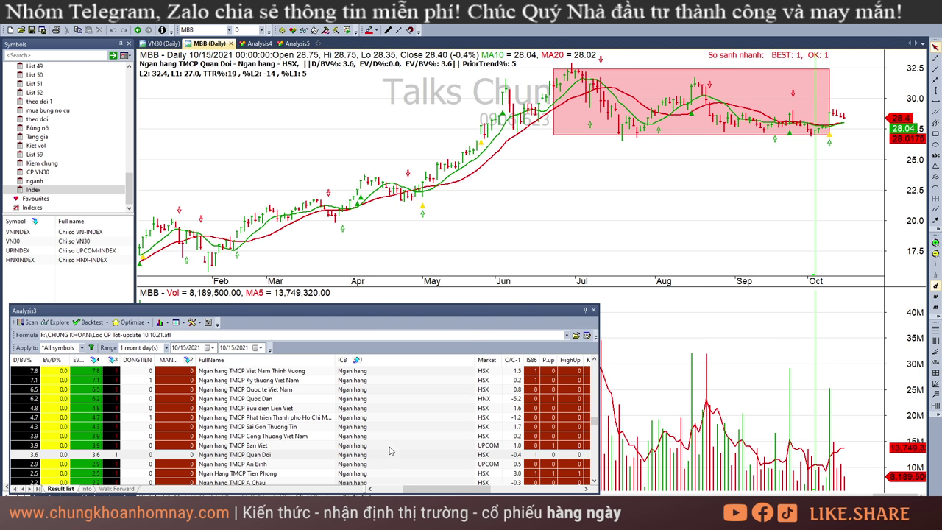
- View the TPB chart with its 10/15/2021 bar, and open the ACB chart
scroll(390, 451, "down", 1)
key("Down")
key("Down")
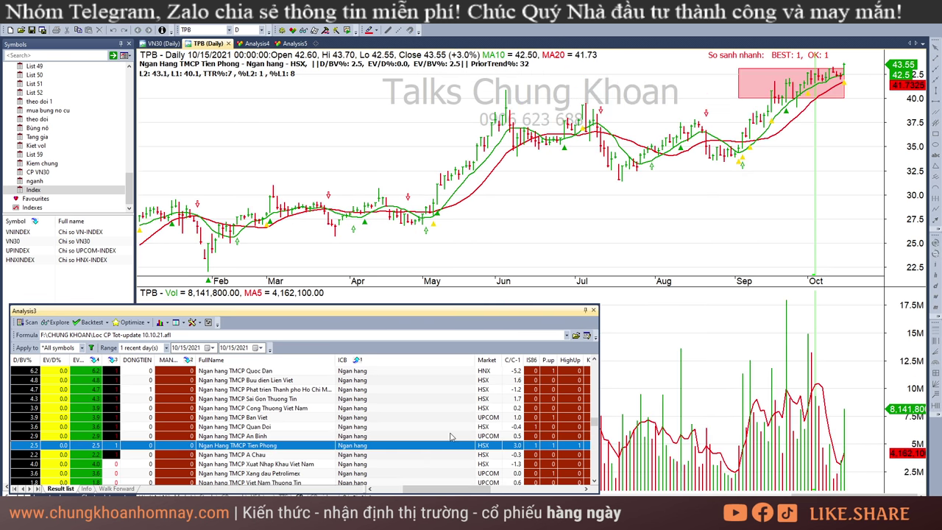
left_click(846, 128)
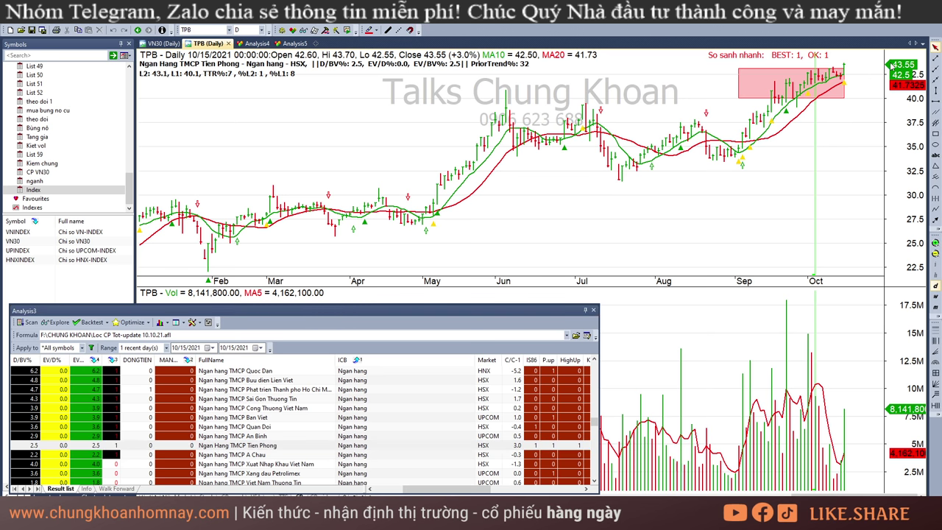
left_click(235, 464)
left_click(270, 456)
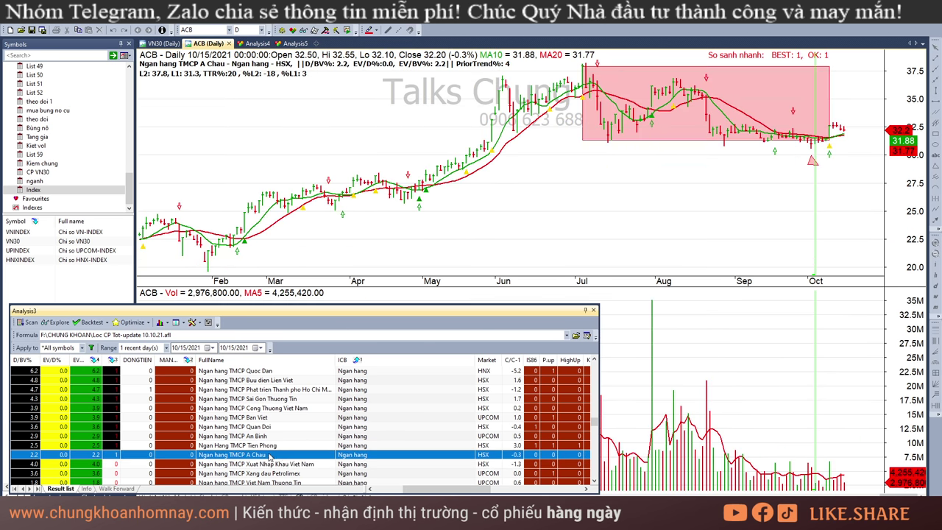
- Browse the remaining bank charts after ACB, including PGB, VCB and BAB, through to the Nhom Song Hong (NSH) chart
key("Down")
key("Down")
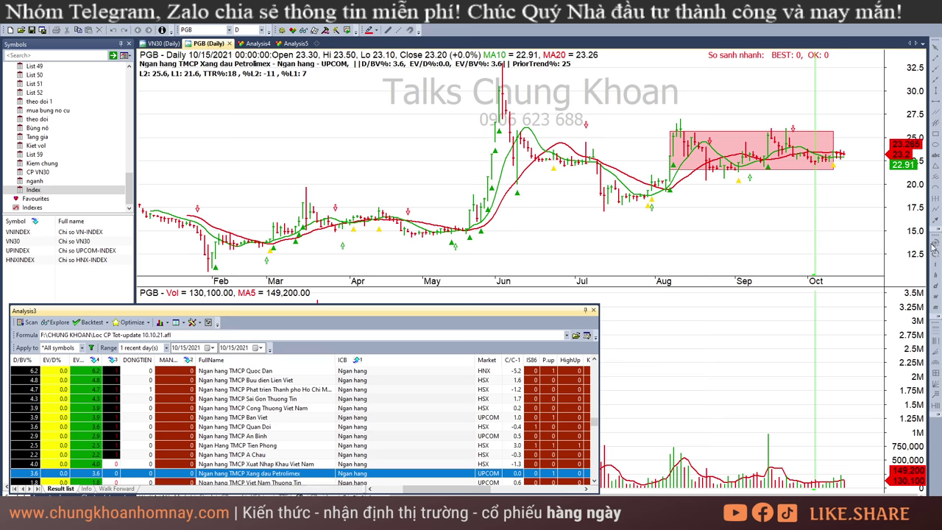
key("Down")
key("Down")
key("Down")
key("Down")
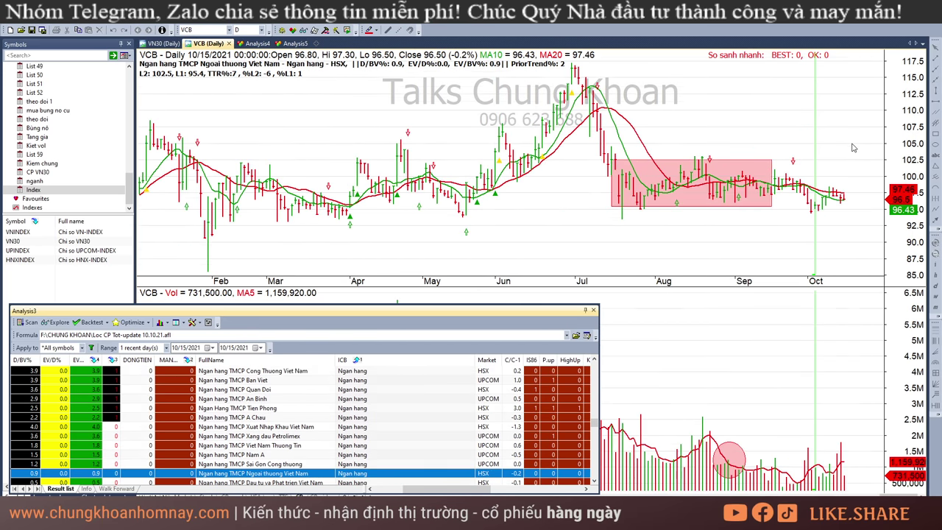
key("Down")
key("Down")
key("Down")
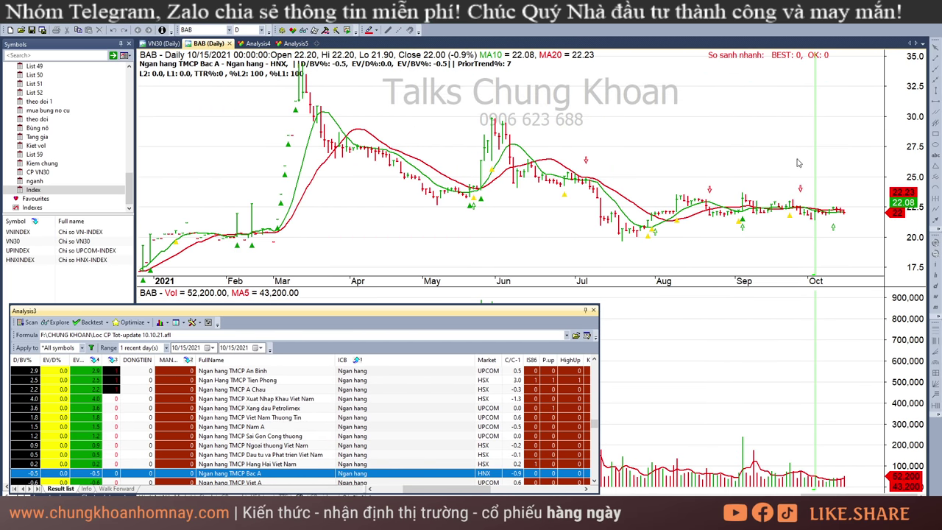
key("Down")
key("Down")
key("Down")
key("Down")
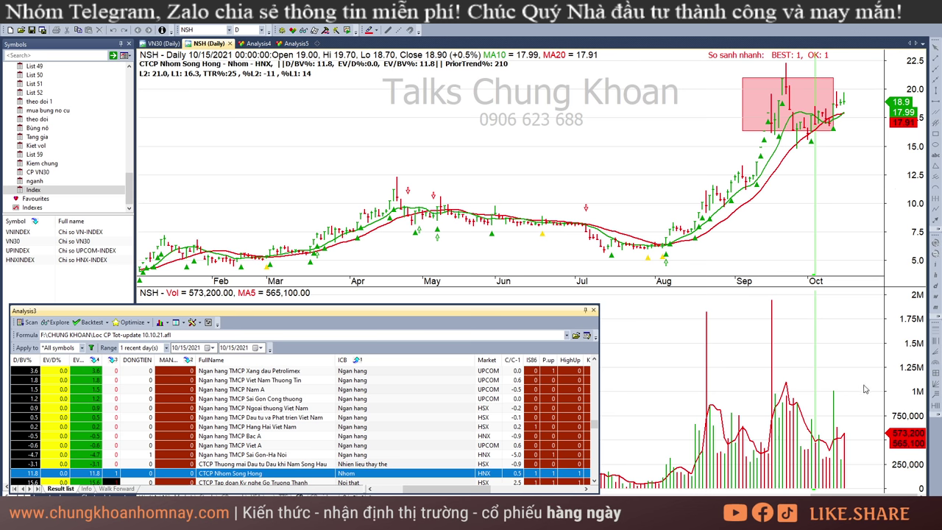
- Open the GAS chart and examine its price bars on 8/24, 10/6 and 10/7/2021
scroll(460, 417, "down", 4)
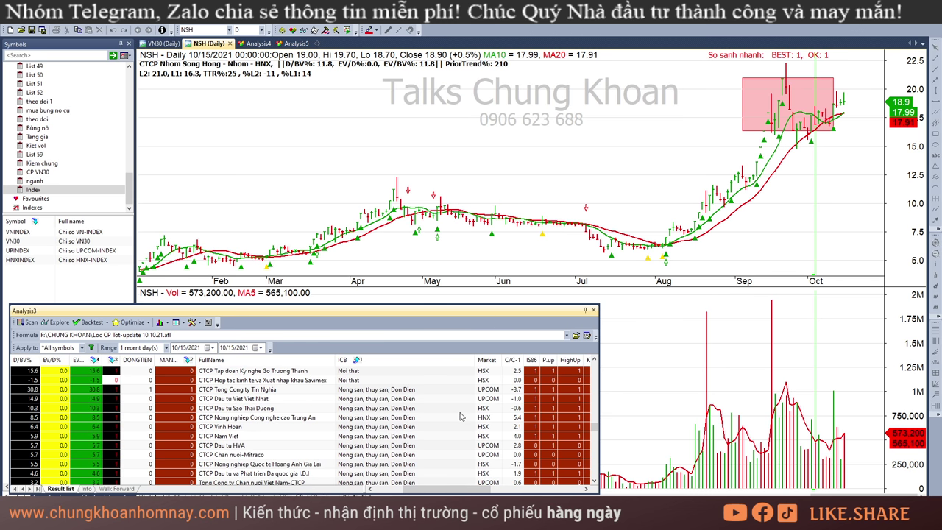
scroll(460, 416, "down", 5)
left_click(389, 390)
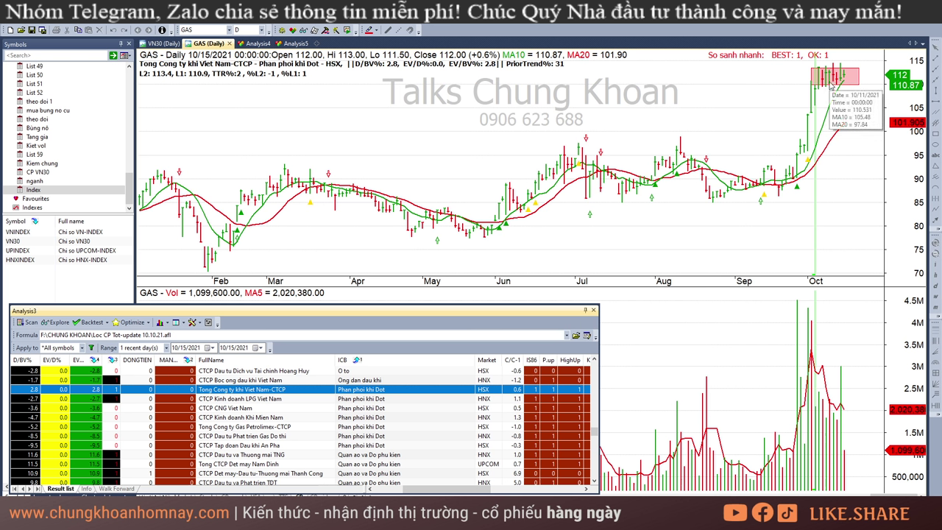
left_click(816, 125)
left_click(819, 129)
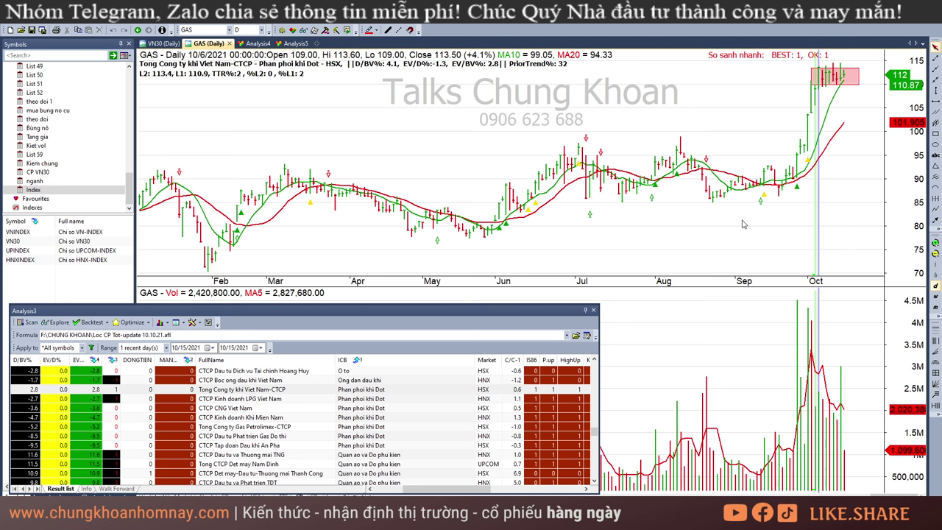
left_click(712, 204)
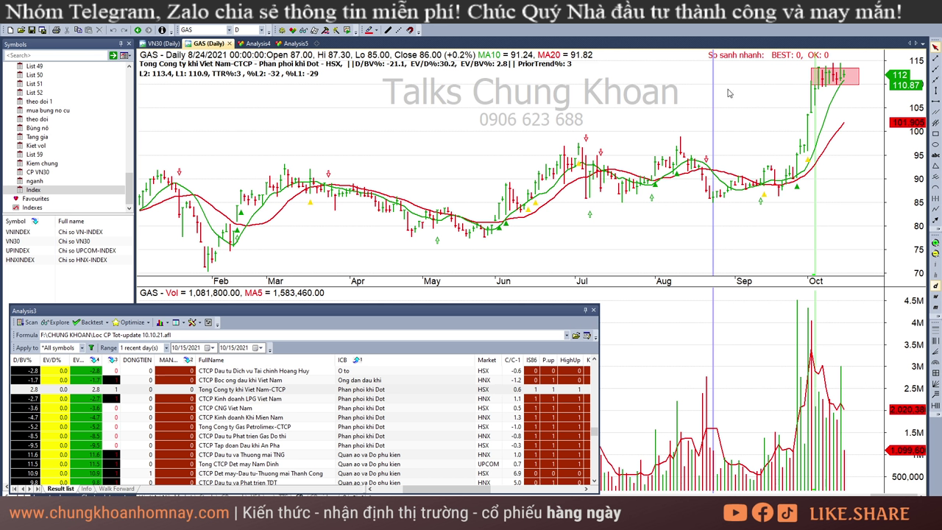
left_click(819, 111)
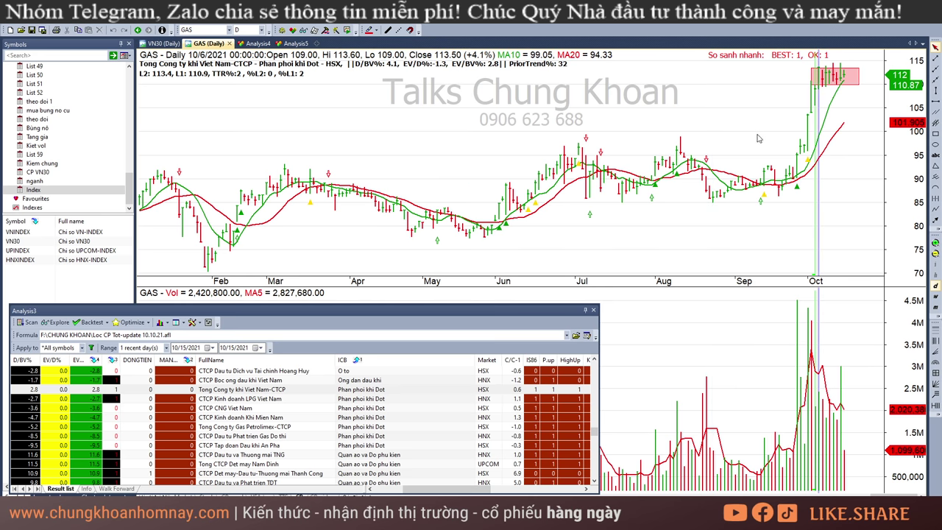
left_click(822, 120)
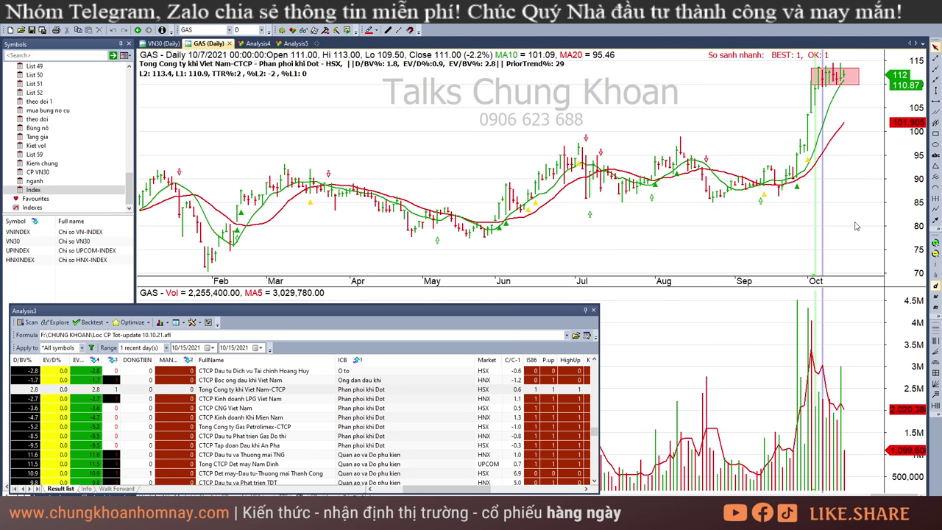
- Examine GAS's volume bars from 10/11/2021 to 10/15/2021
left_click(830, 425)
left_click(842, 425)
left_click(846, 402)
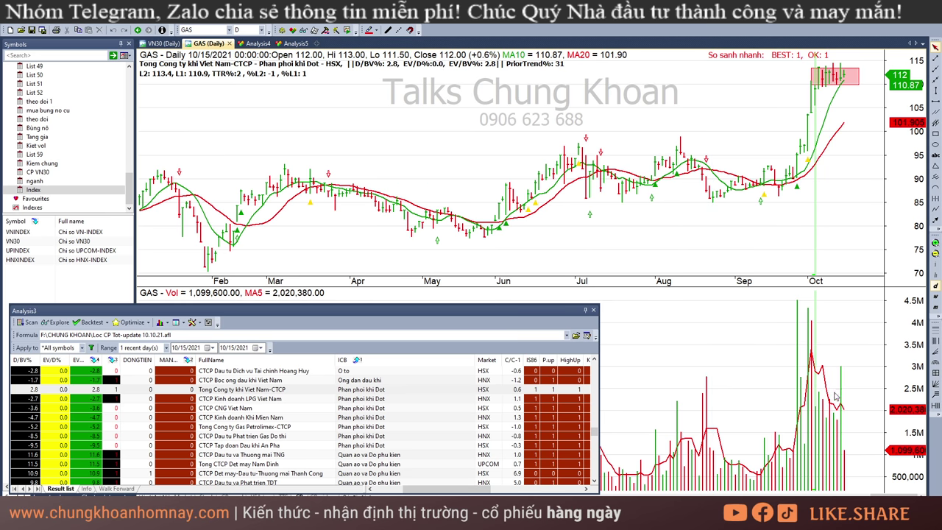
left_click(830, 410)
left_click(844, 410)
left_click(846, 406)
- Open the PVG chart and examine its September volume bars, including 9/1, 9/15, 9/28 and 9/29/2021
left_click(319, 399)
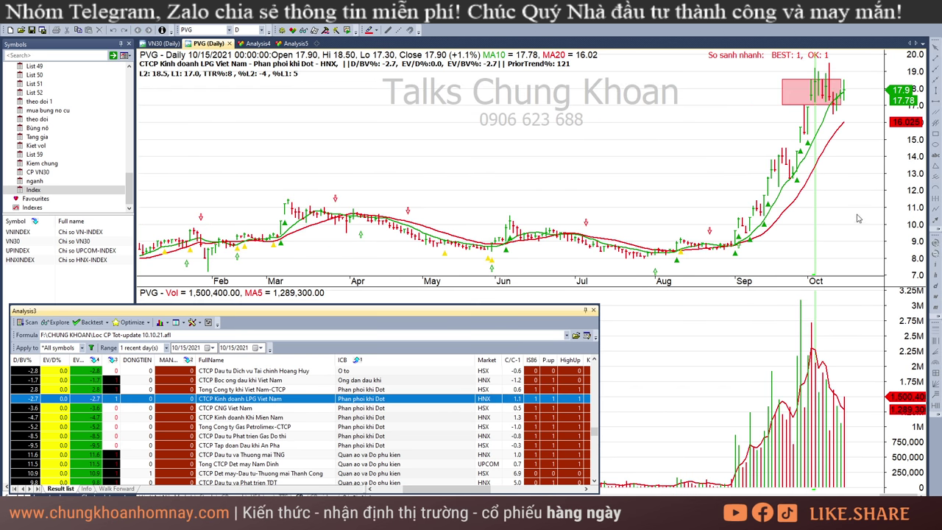
left_click(864, 277)
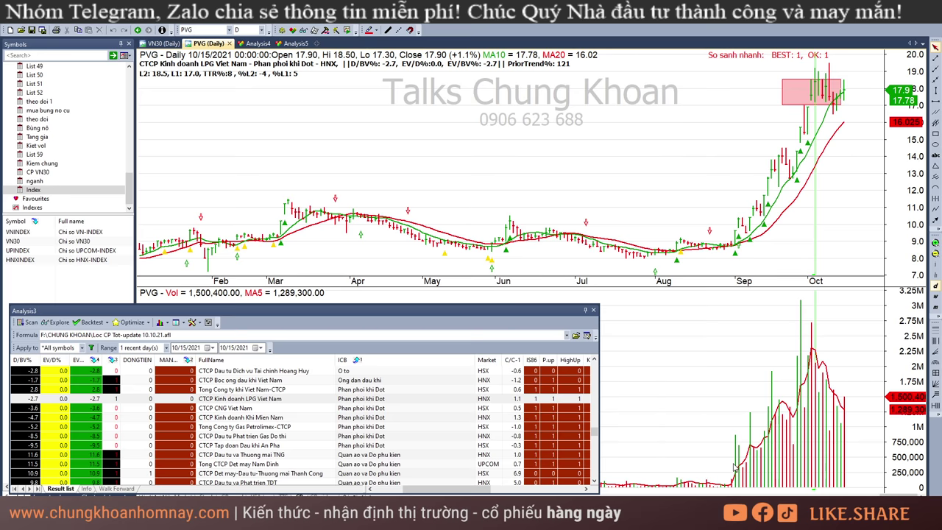
left_click_drag(733, 468, 766, 416)
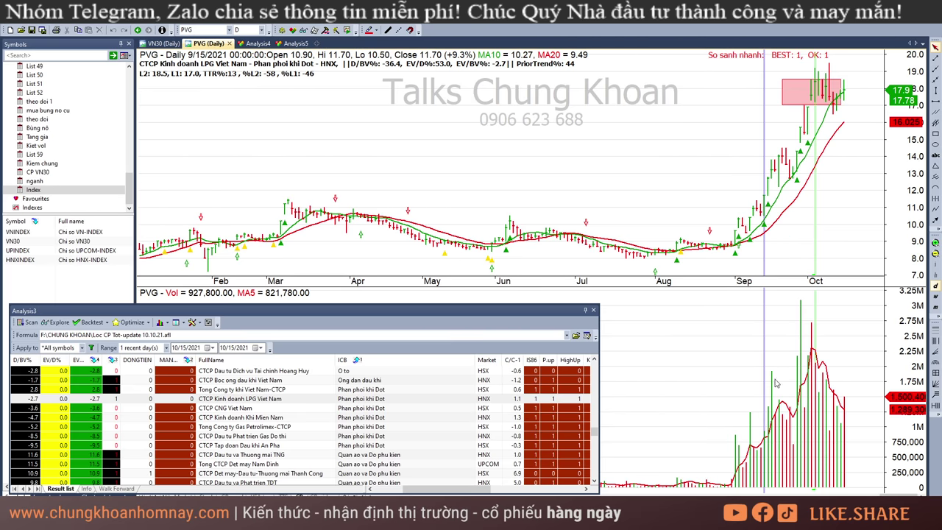
left_click(797, 313)
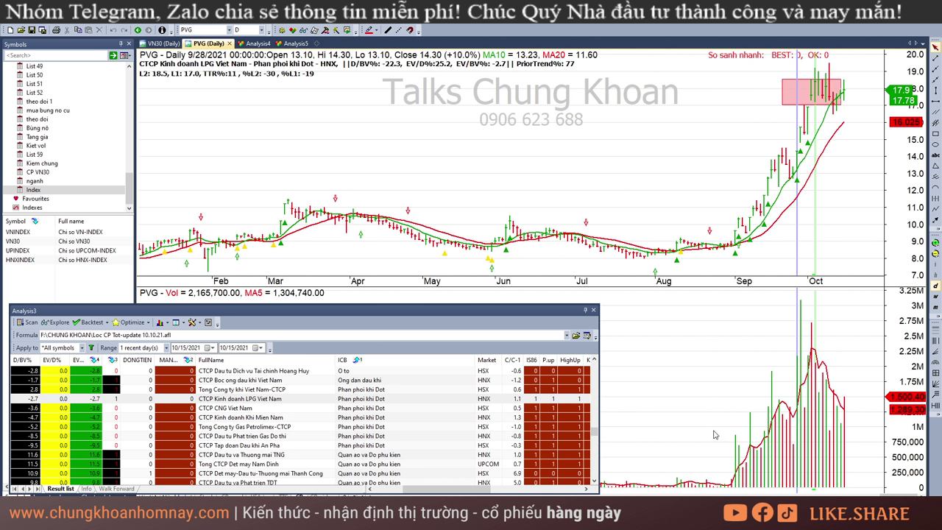
mouse_move(680, 360)
mouse_move(763, 471)
left_click(735, 478)
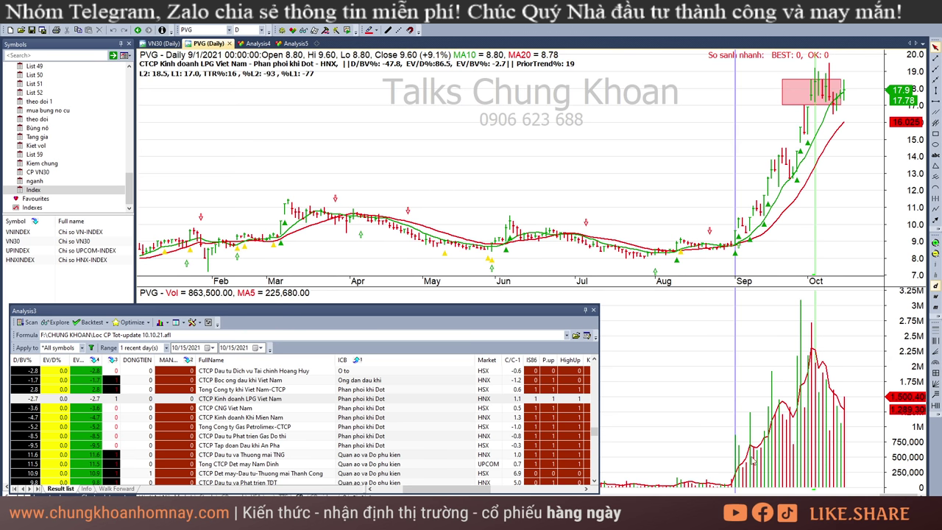
left_click(799, 318)
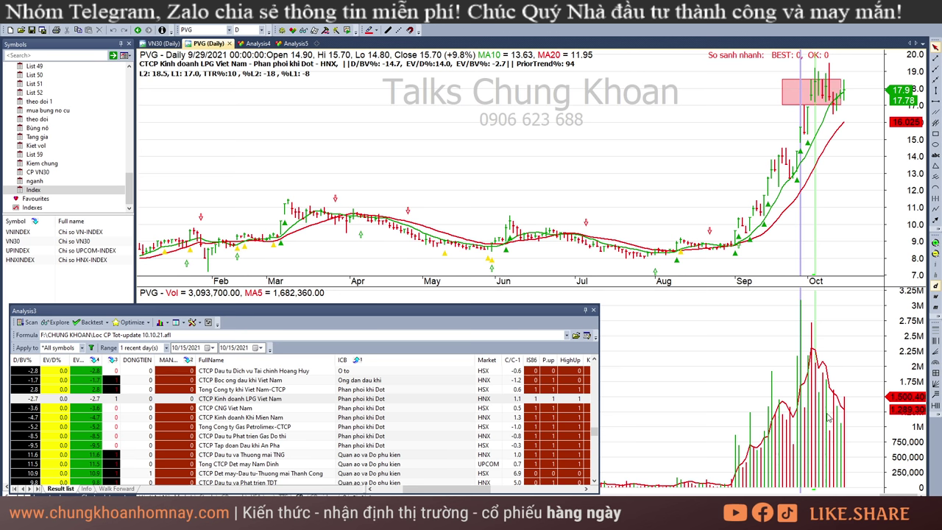
- Examine PVG's October price and volume bars, including 10/12, 10/14 and 10/15/2021
left_click(824, 413)
left_click(846, 417)
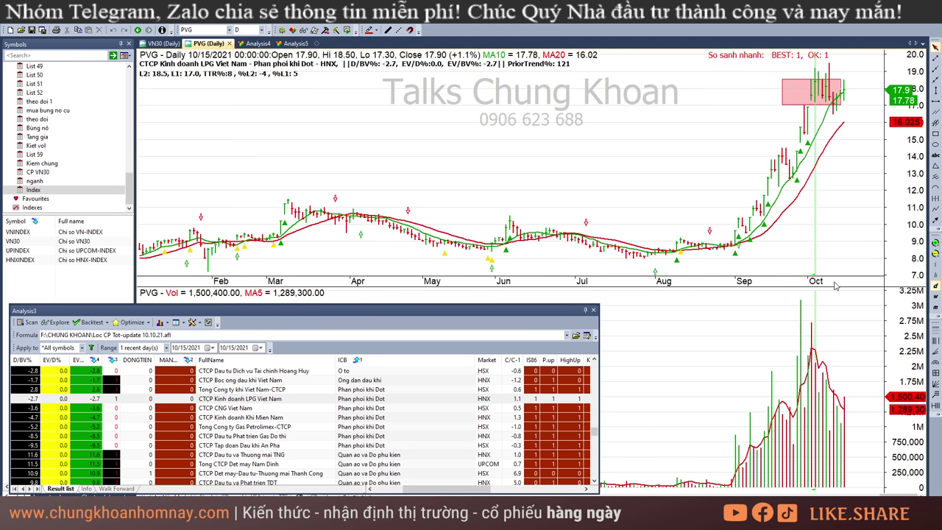
left_click(732, 195)
left_click(832, 159)
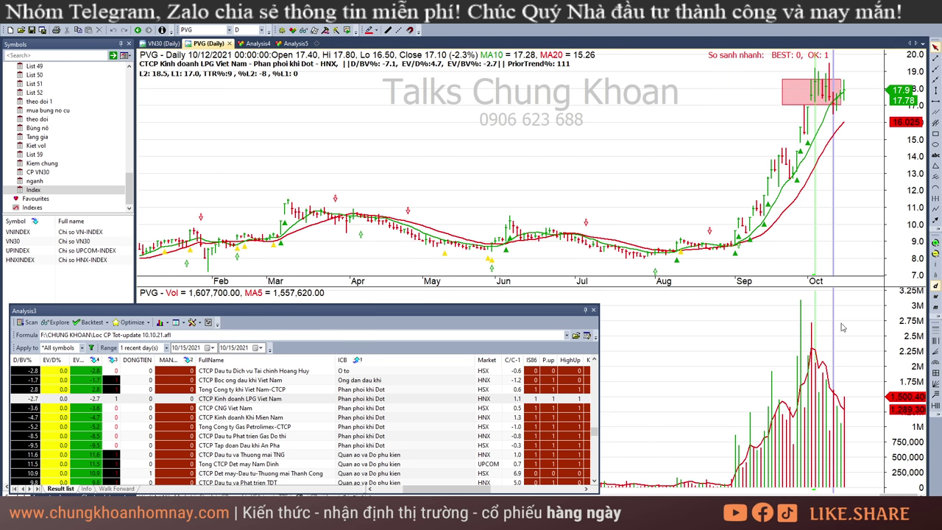
left_click(840, 425)
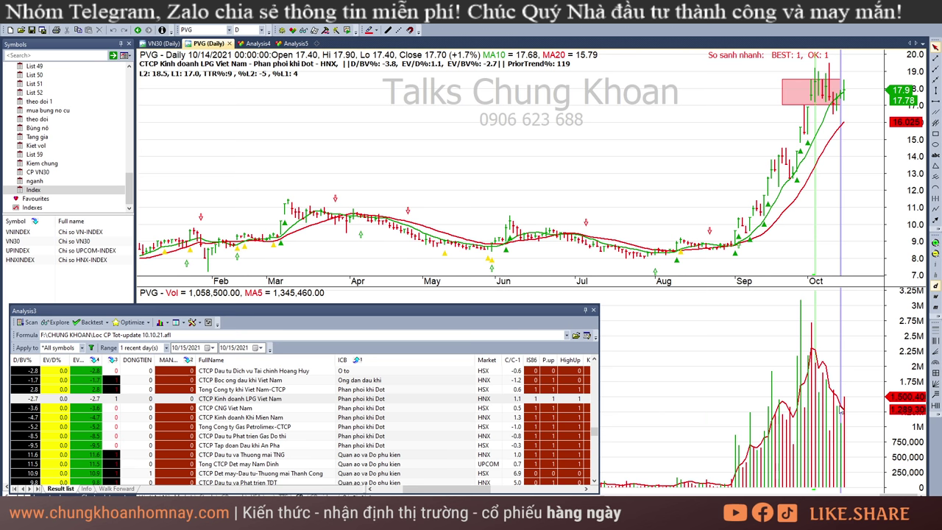
left_click(825, 401)
left_click(841, 406)
left_click(850, 410)
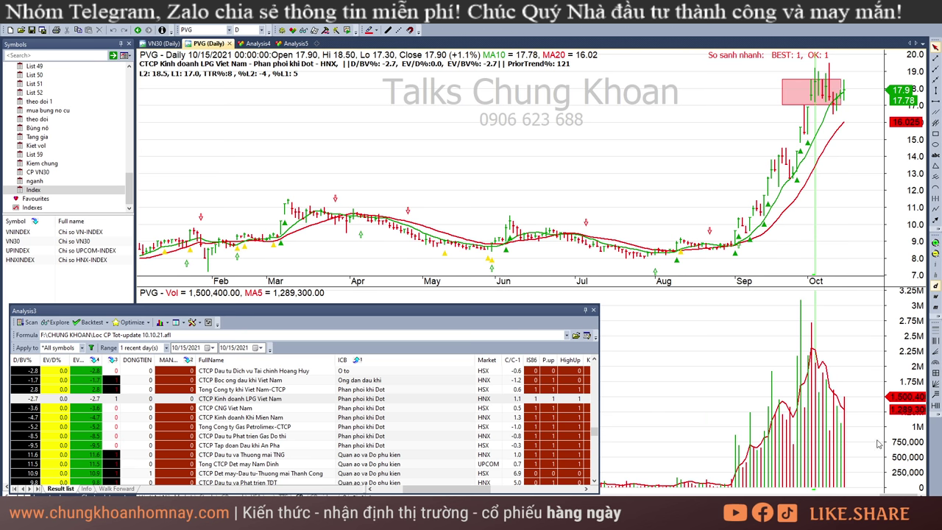
- Extend PVG's range rectangle to the latest bar and raise its lower edge to about 17.2
left_click(839, 84)
mouse_move(843, 105)
left_mouse_down()
mouse_move(865, 135)
mouse_move(847, 103)
left_mouse_up()
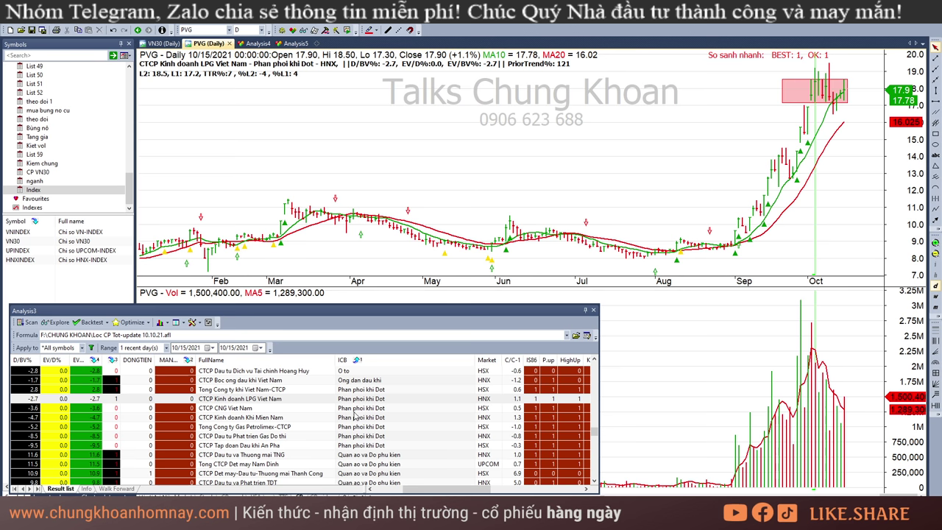
left_click(375, 401)
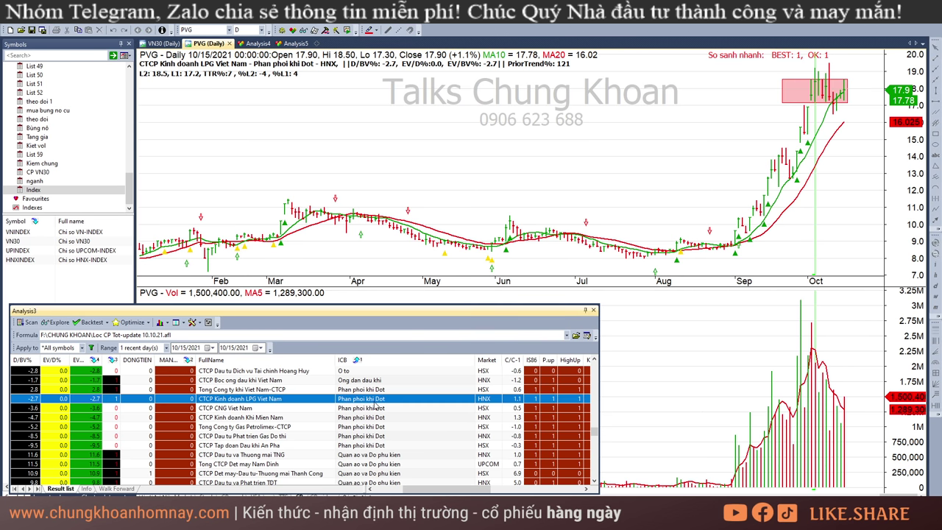
- Open the CNG chart and examine its volume from mid-August to early October, including 8/16 and 10/1/2021
left_click(401, 411)
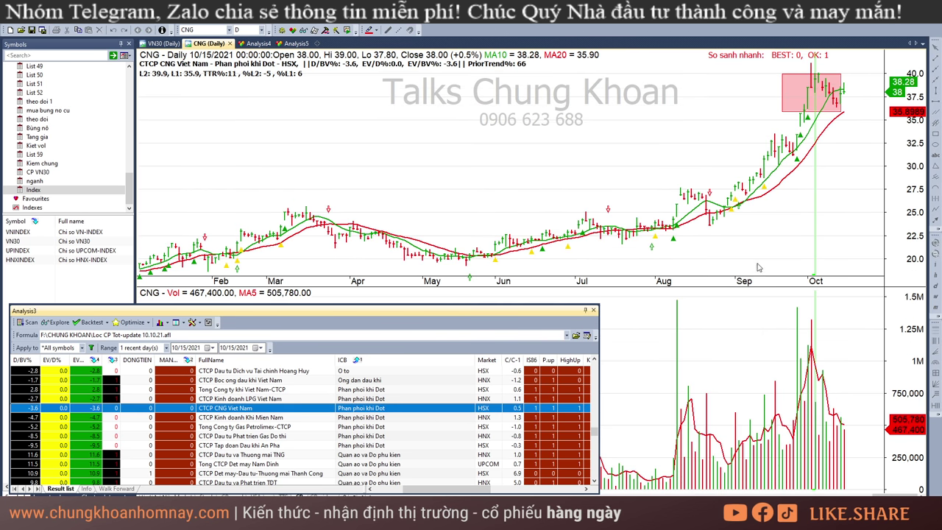
left_click(677, 460)
left_click(693, 456)
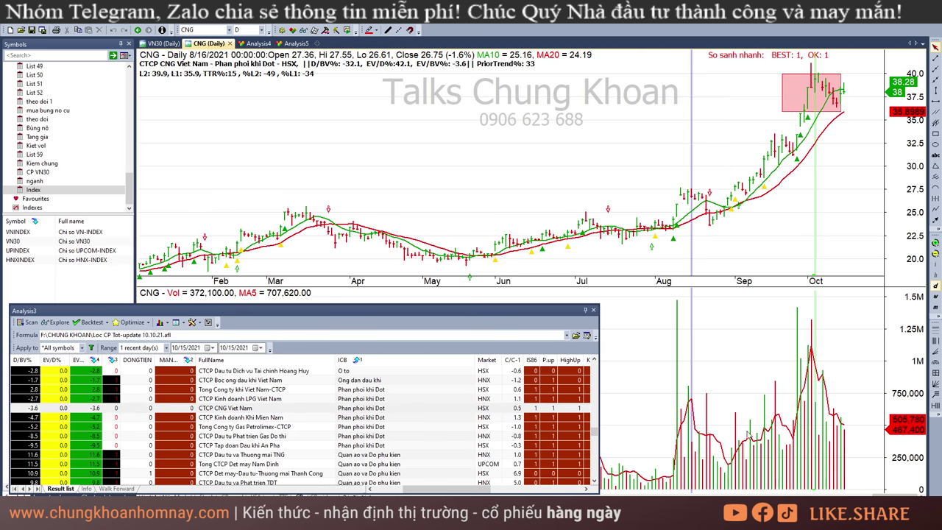
left_click(748, 435)
left_click(768, 413)
left_click(807, 338)
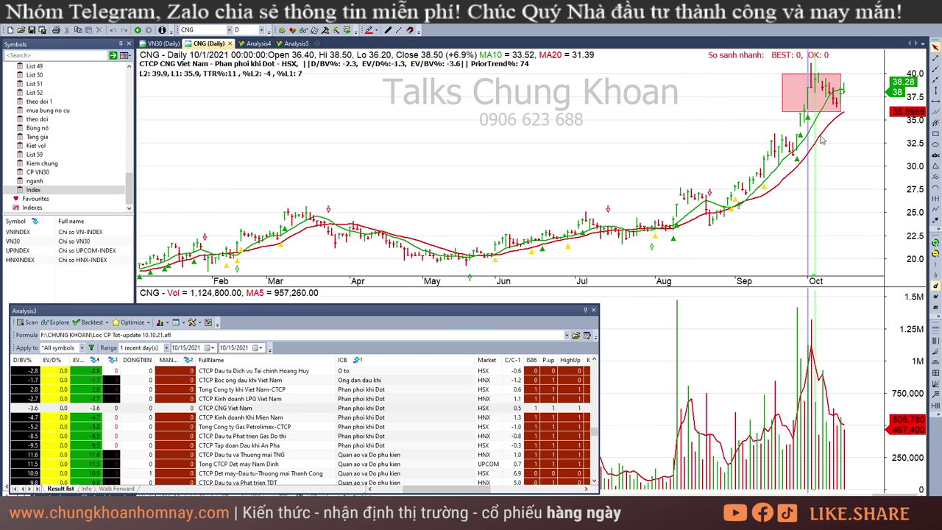
- Examine CNG's recent October volume and price bars, including 10/12 and 10/15/2021
left_click(826, 456)
left_click(833, 453)
left_click(846, 452)
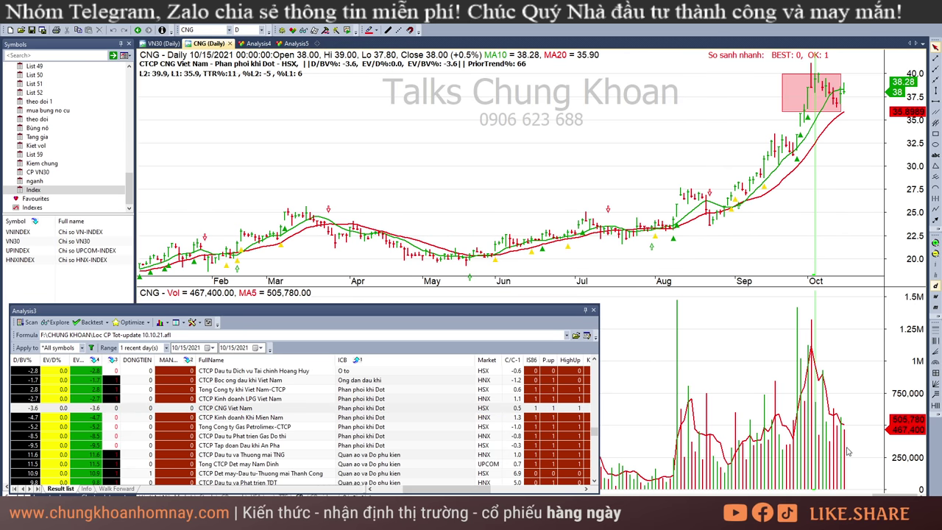
left_click(834, 133)
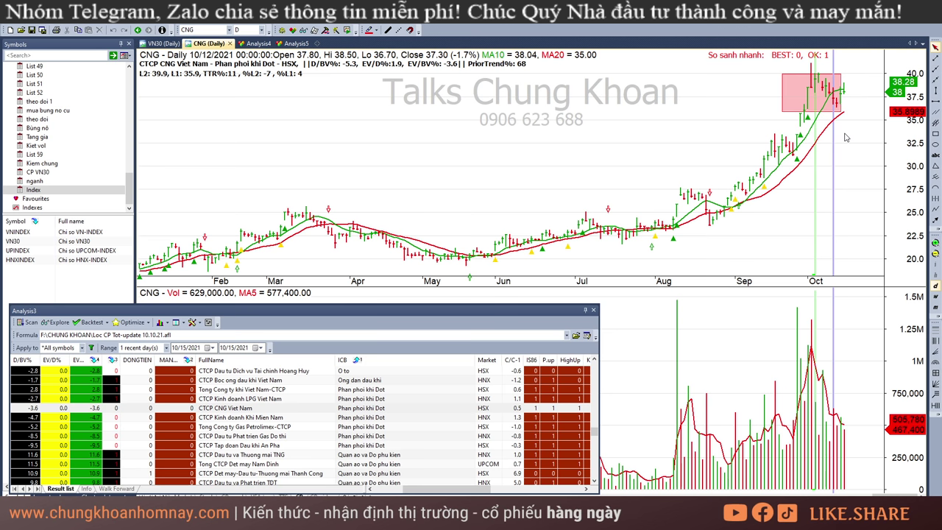
left_click(845, 137)
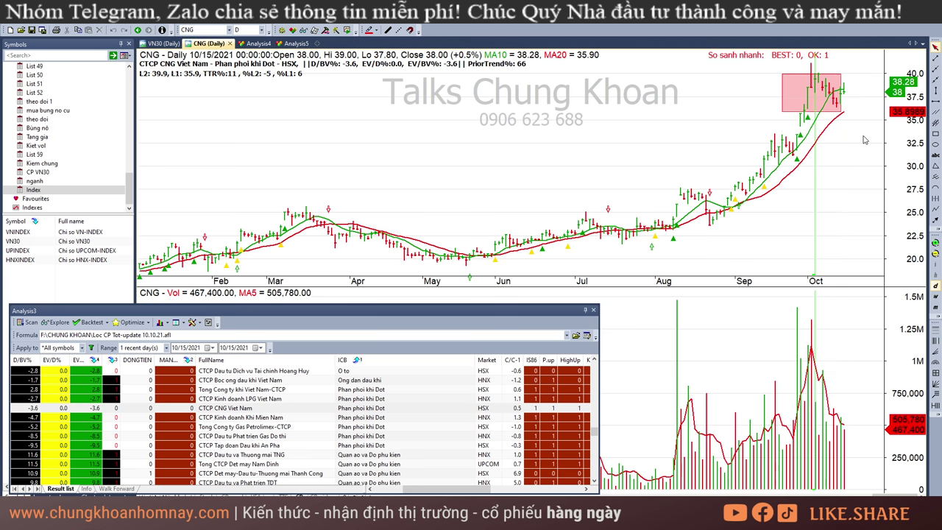
- Open the PGS chart and draw a range rectangle over its October bars from about 33.4 down to 28.5
left_click(278, 419)
left_click(878, 180)
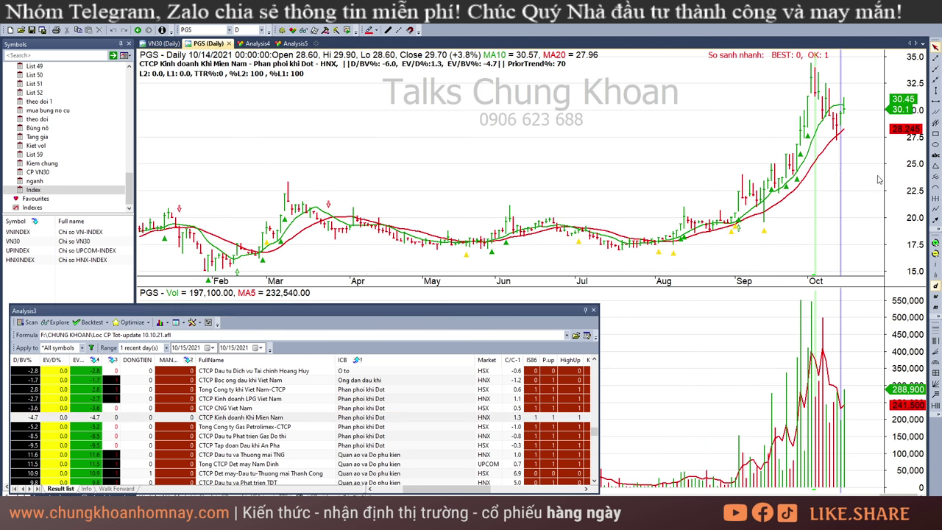
left_click(934, 133)
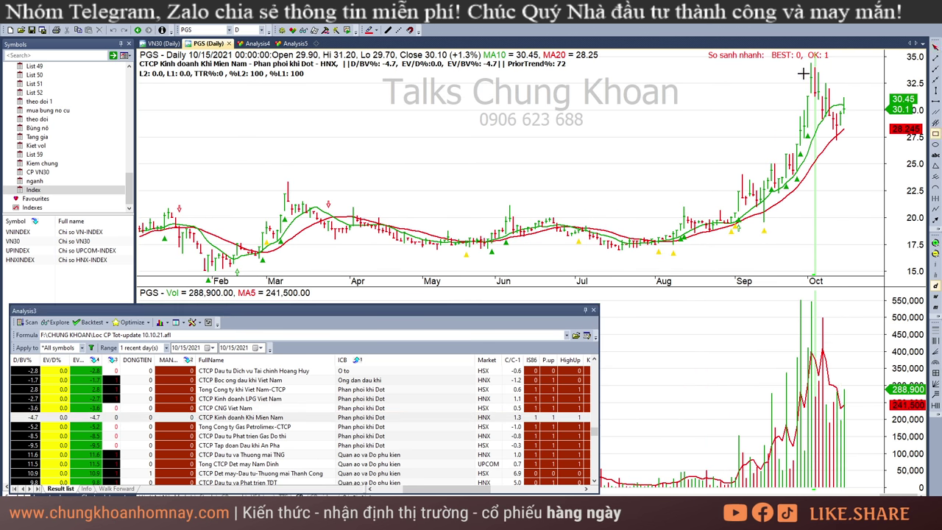
left_click_drag(803, 72, 844, 127)
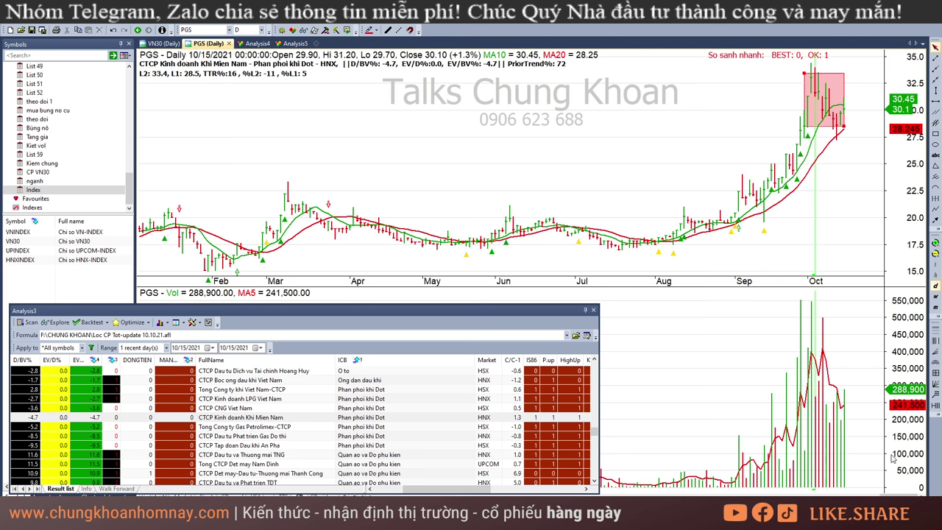
- Revisit the PVG chart, move on to the PGC chart and examine its 10/11, 10/14 and 10/15/2021 bars
left_click(380, 398)
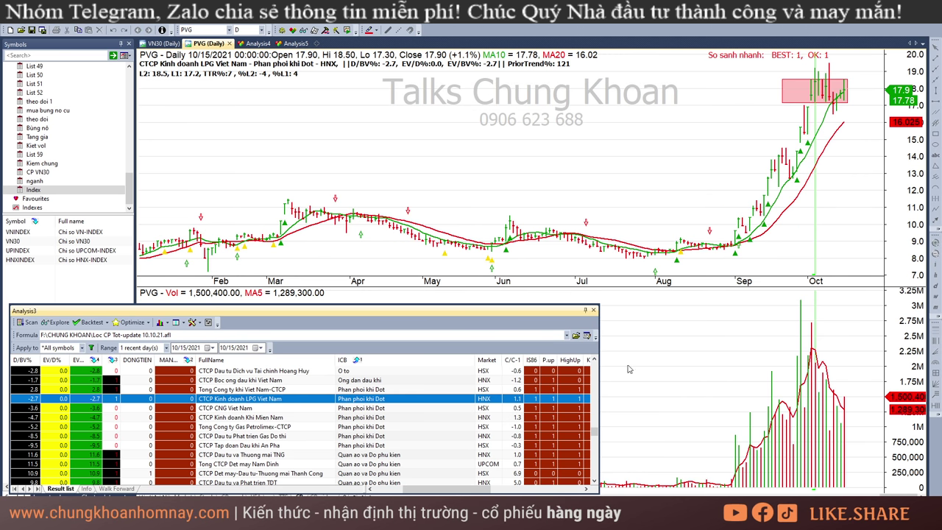
key("Down")
key("Down")
key("Down")
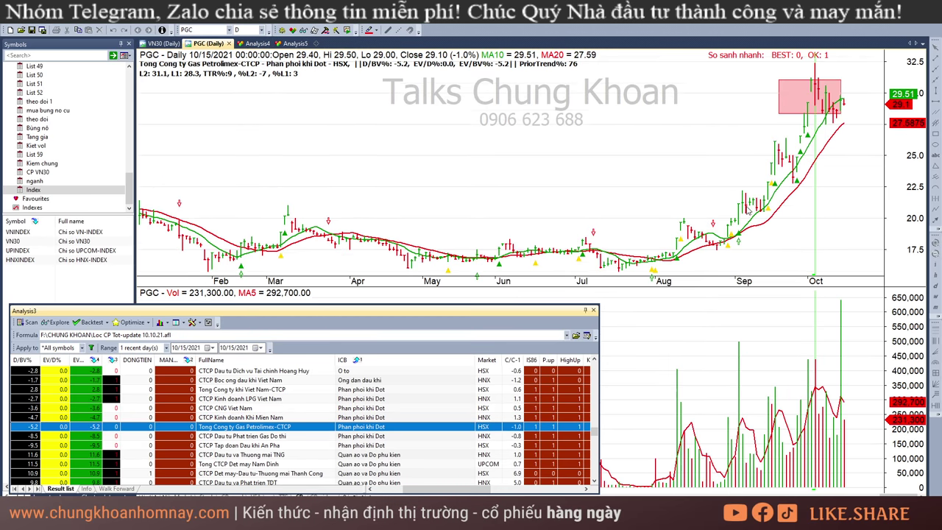
left_click(841, 388)
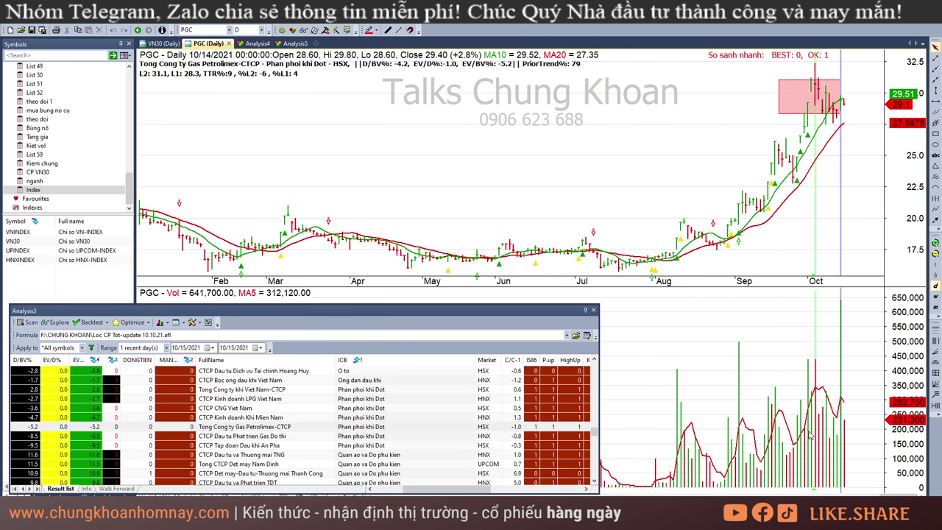
left_click(846, 442)
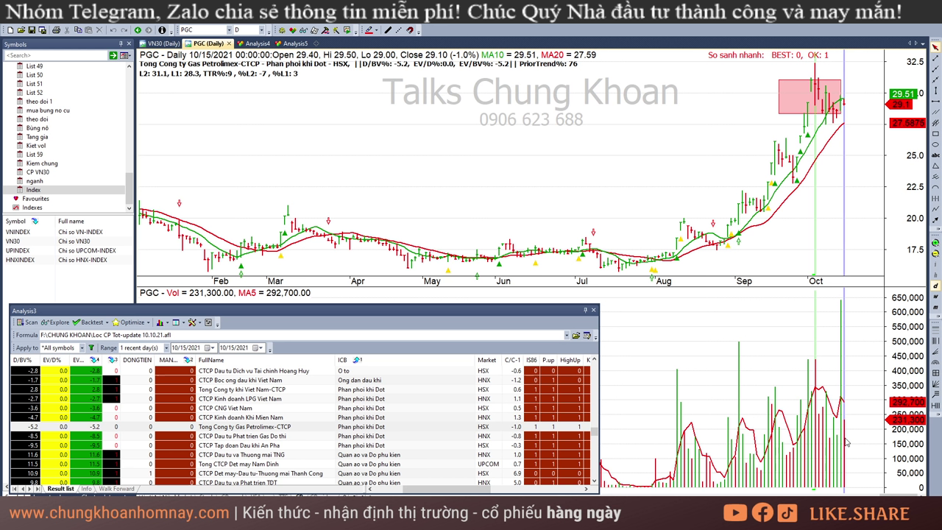
left_click(832, 449)
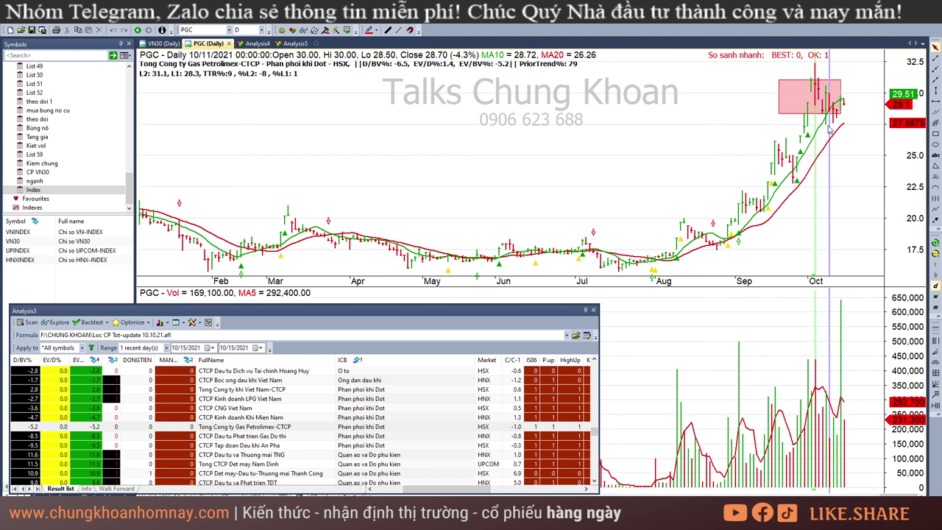
left_click(844, 108)
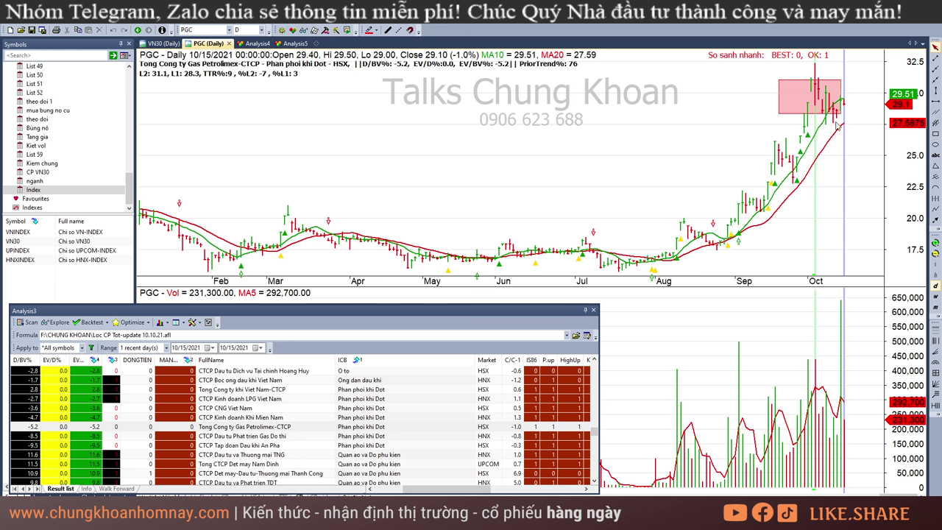
left_click(836, 126)
left_click(846, 112)
- View the PCG chart with its 10/8/2021 bar, and open the ASP chart
left_click(268, 438)
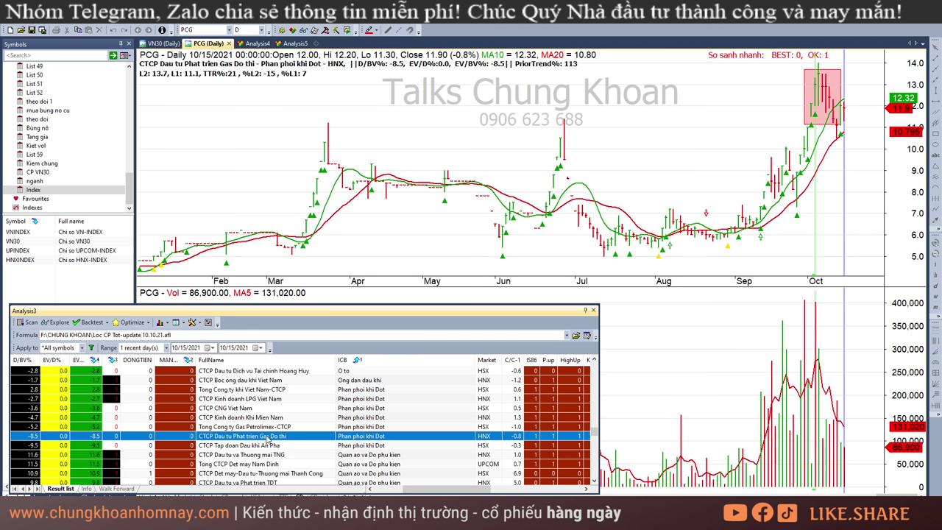
left_click(852, 231)
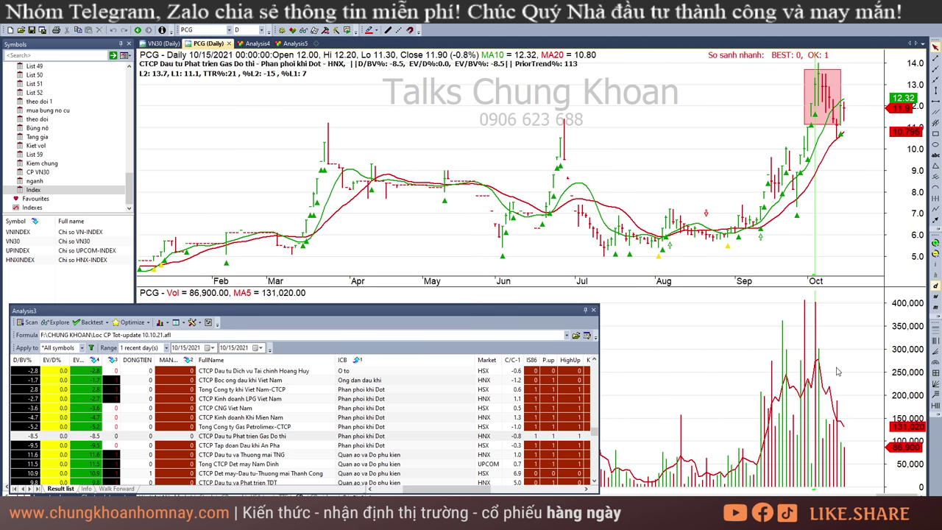
left_click(827, 435)
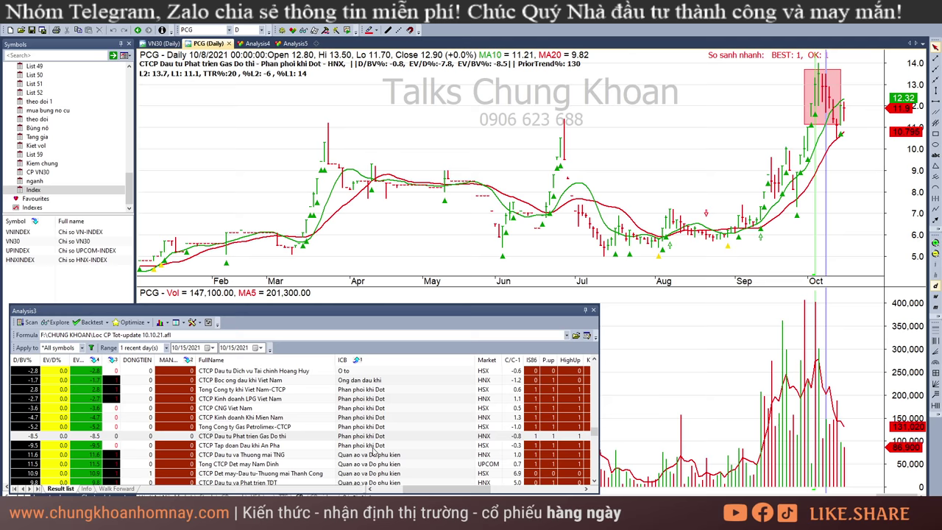
left_click(373, 445)
- Find TDG Global in the oil and gas group, open its chart and examine the 9/8 and 10/15/2021 bars
scroll(406, 421, "down", 2)
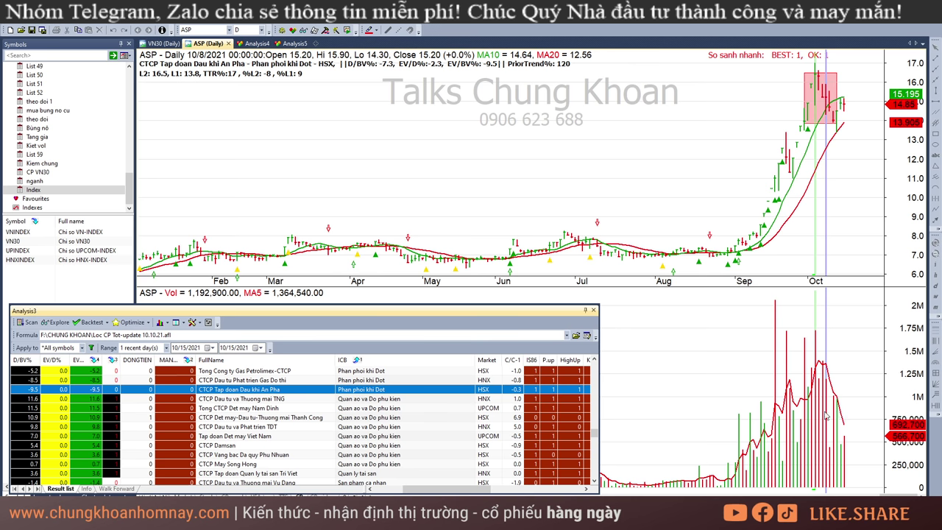
scroll(491, 423, "down", 15)
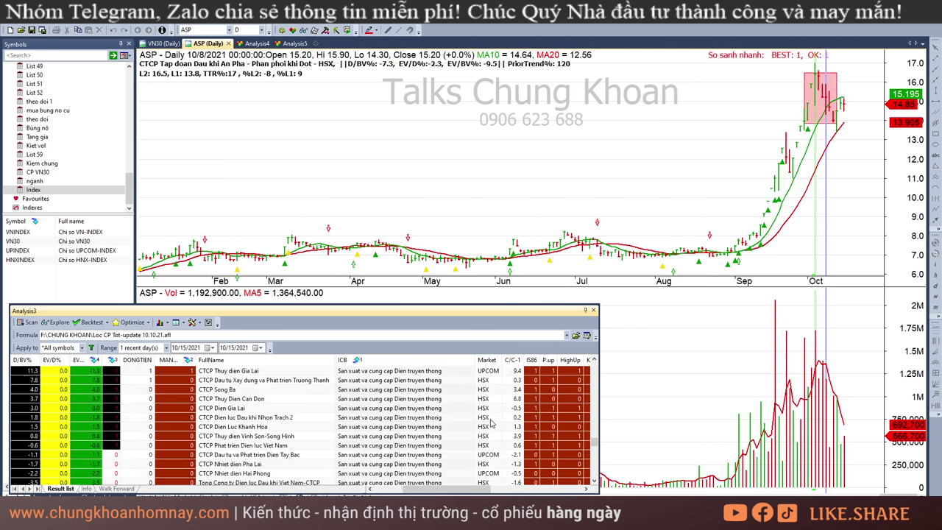
scroll(492, 423, "down", 8)
scroll(459, 407, "up", 2)
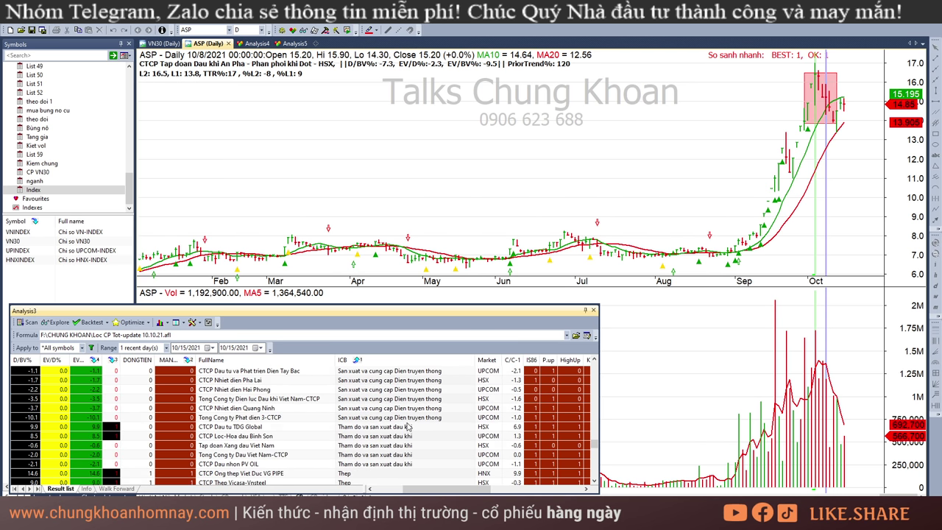
left_click(410, 426)
left_click(746, 181)
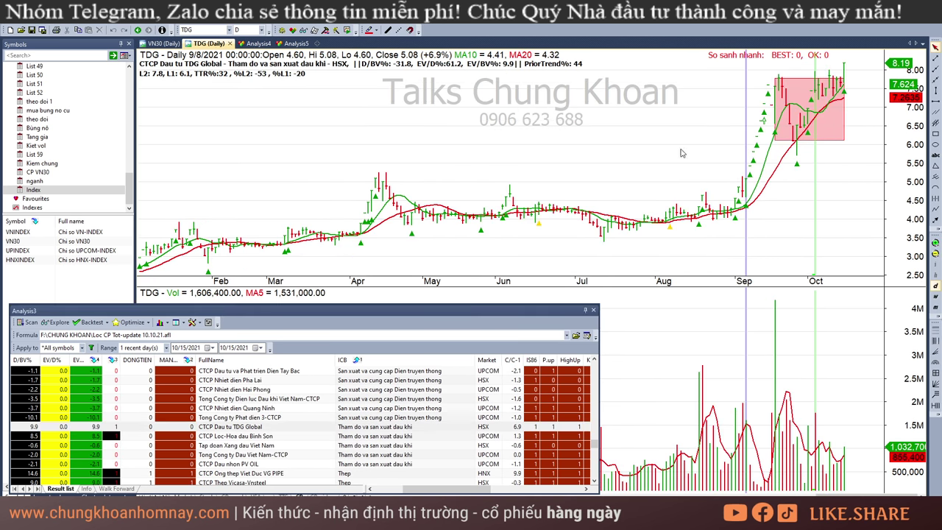
left_click_drag(814, 205, 865, 286)
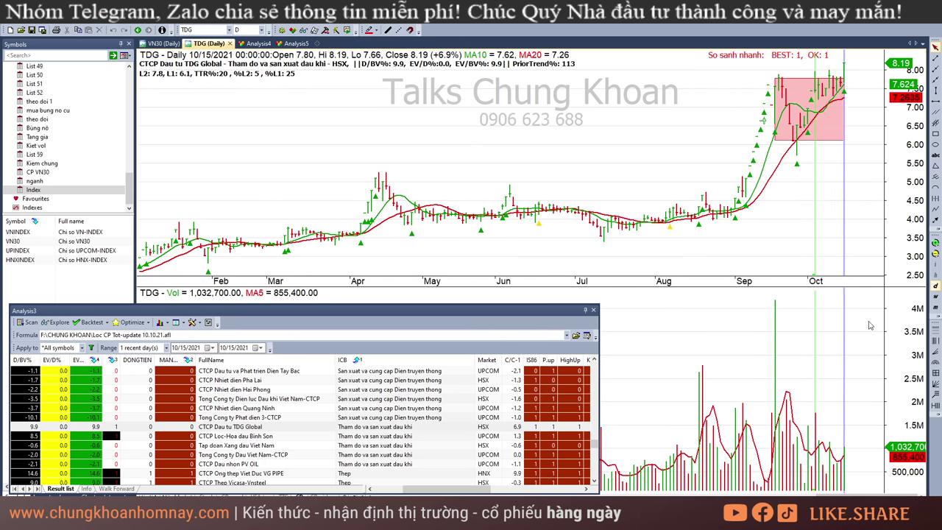
- Examine the TDG price and volume bars of 10/4, 9/17, 9/20 and 10/15/2021
left_click(801, 226)
left_click(811, 231)
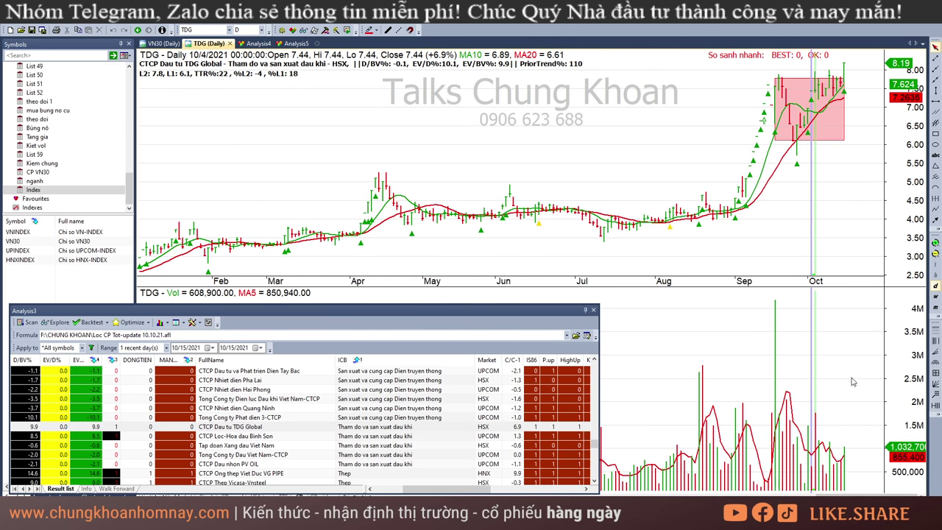
left_click(772, 424)
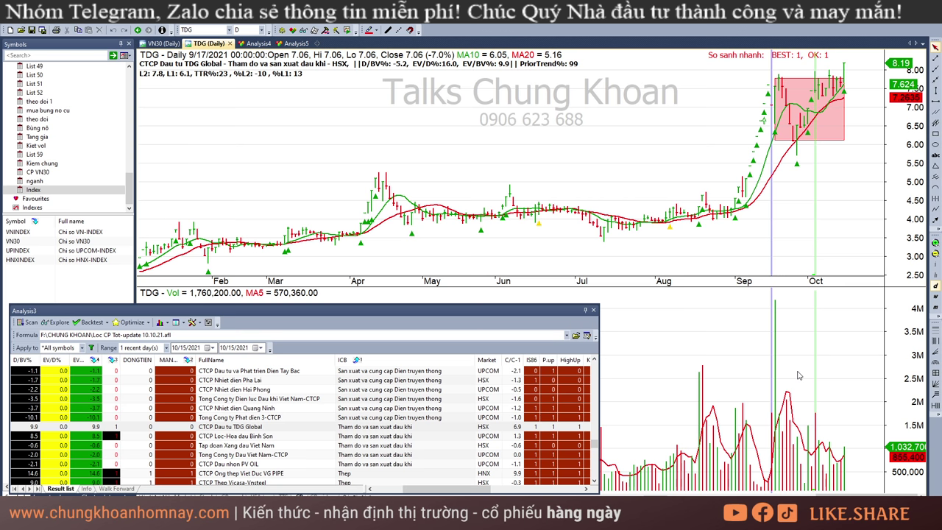
left_click(776, 343)
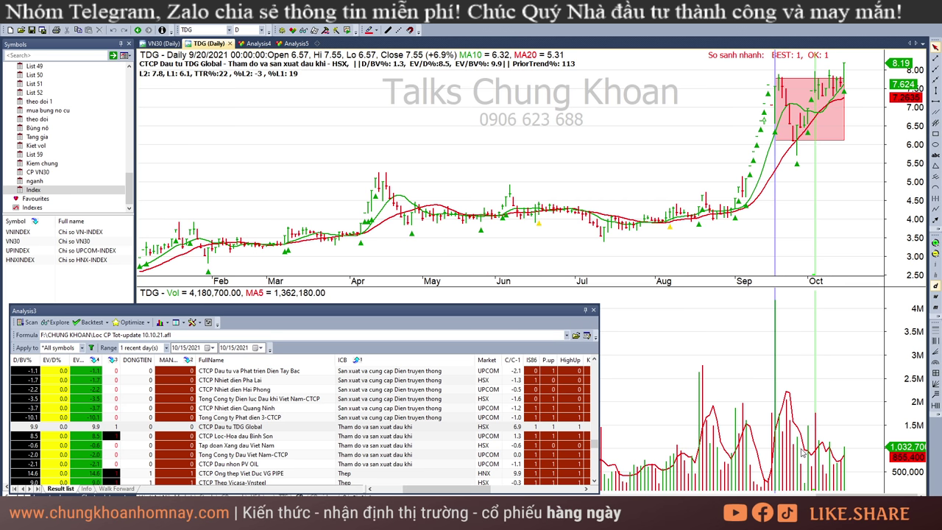
left_click(840, 473)
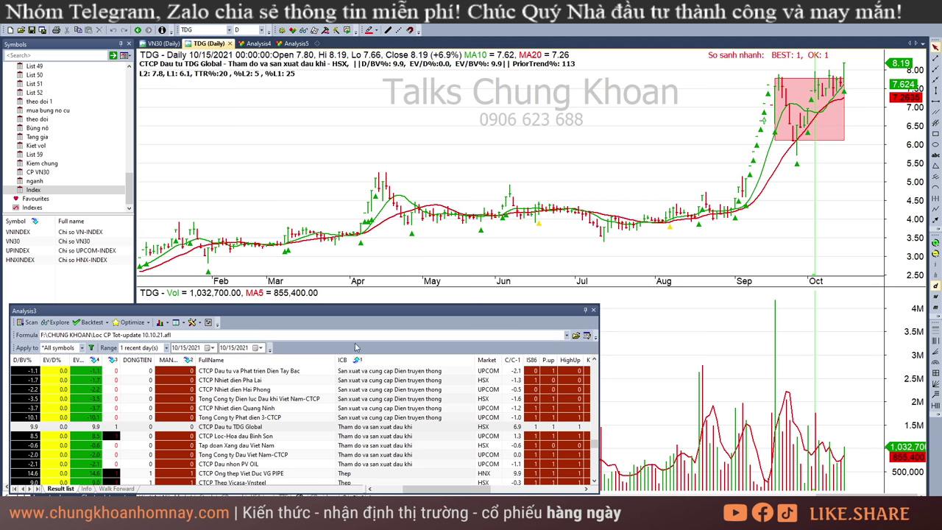
- Open the BSR chart and examine its July to September consolidation bars and the volume up to 10/12/2021
left_click(373, 436)
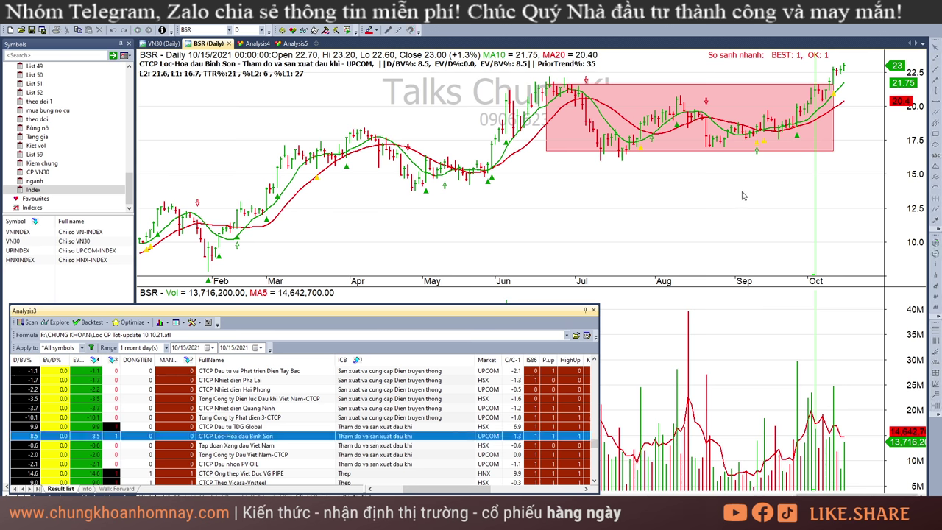
left_click(593, 181)
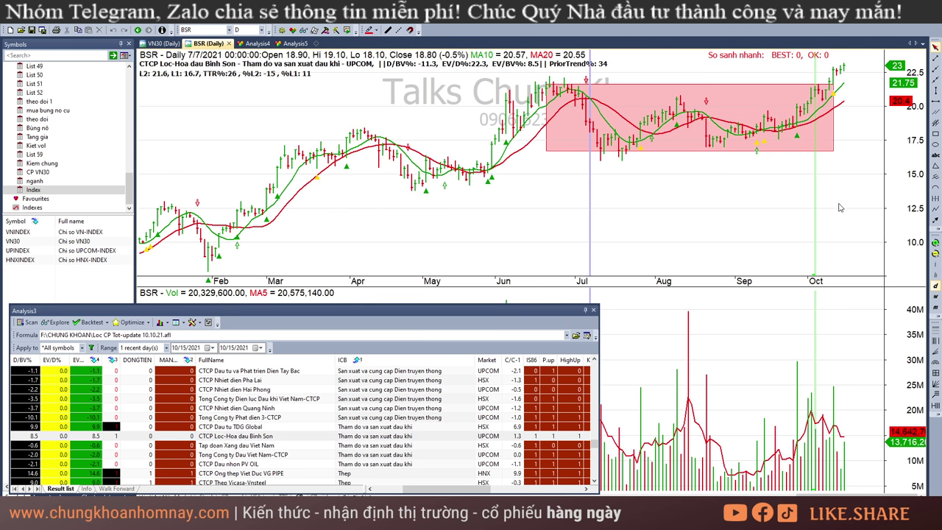
left_click(782, 211)
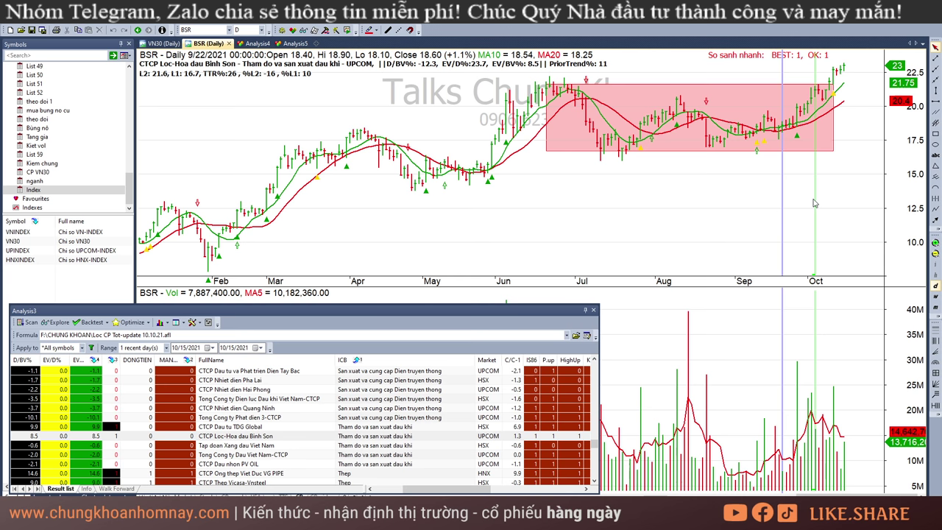
left_click(747, 486)
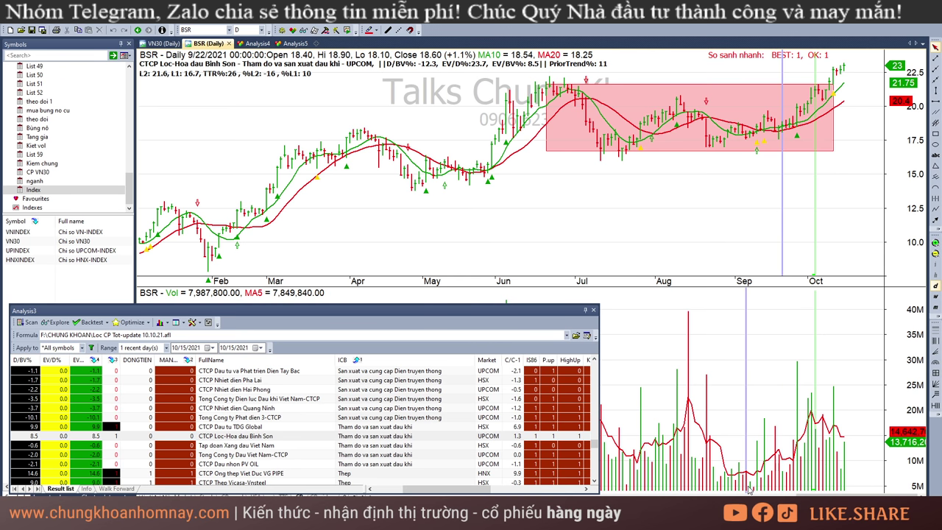
left_click_drag(749, 489, 827, 446)
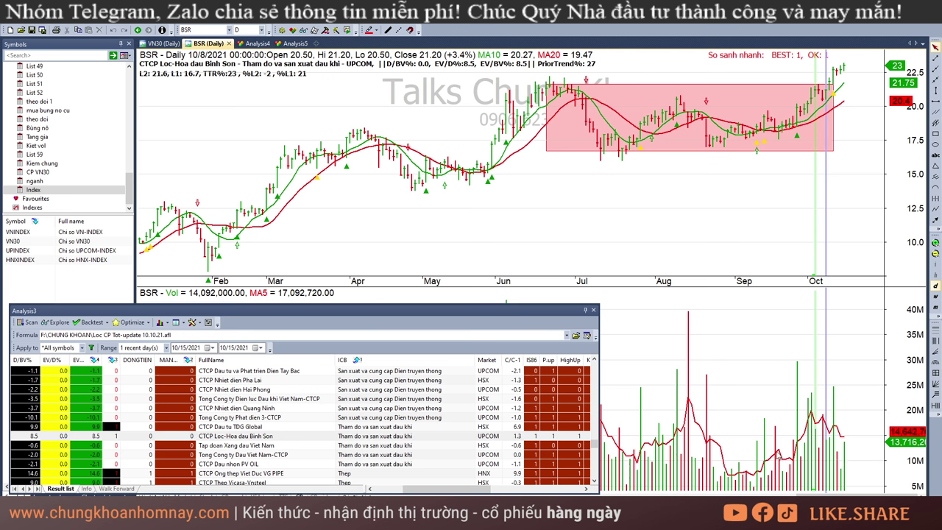
mouse_move(827, 462)
left_mouse_down()
mouse_move(832, 448)
mouse_move(814, 453)
left_mouse_up()
left_click(832, 443)
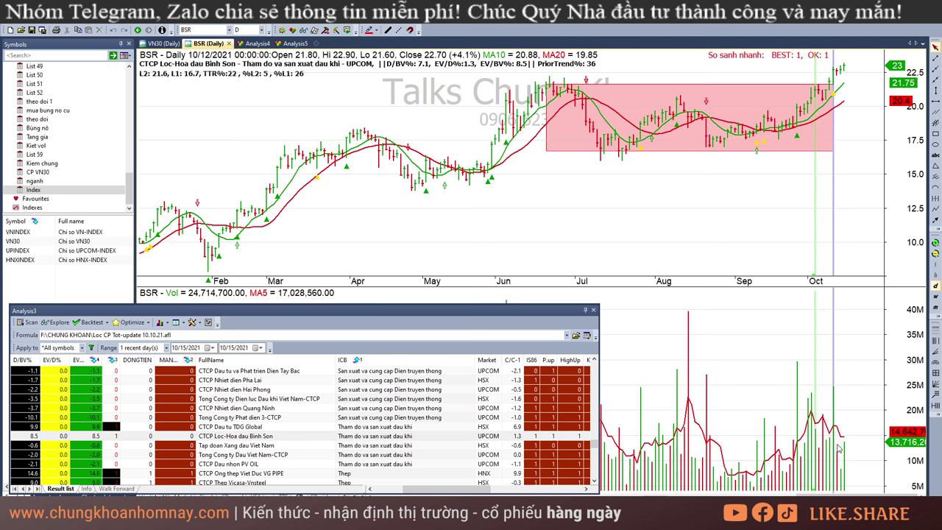
- Check the BSR bars of 9/20, 10/11, 9/30 and 10/7/2021 around the range breakout
left_click(776, 199)
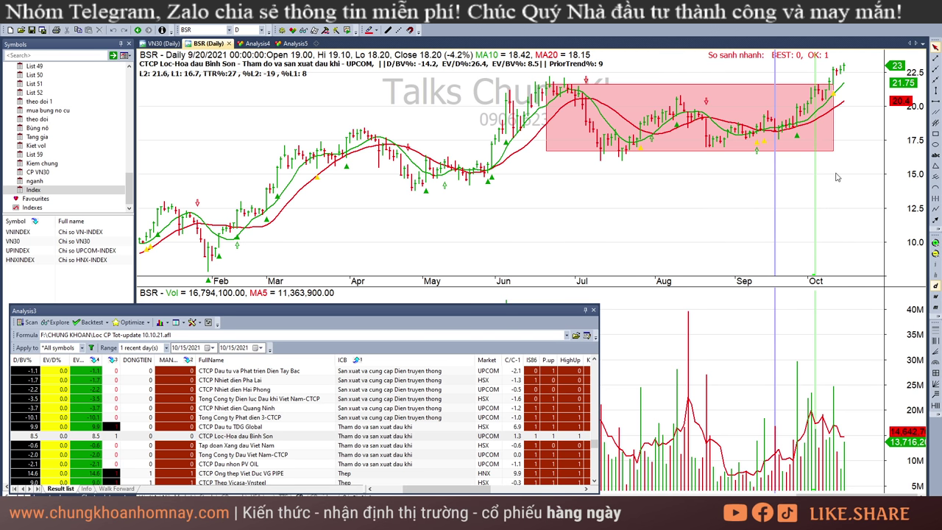
left_click(830, 447)
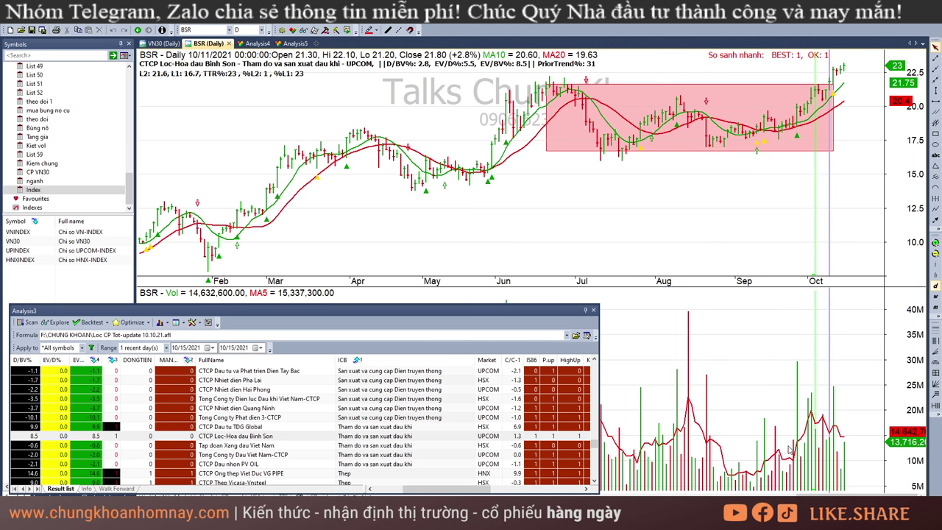
left_click(805, 461)
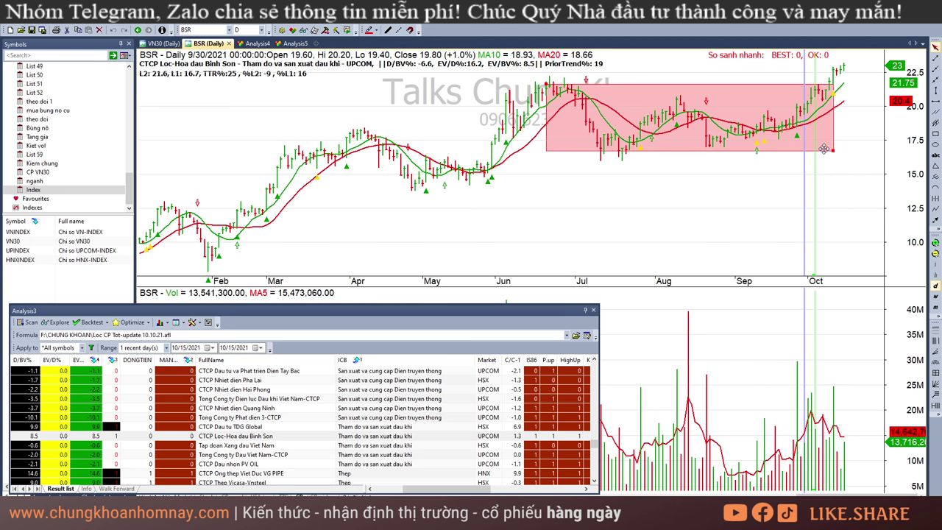
left_click(824, 179)
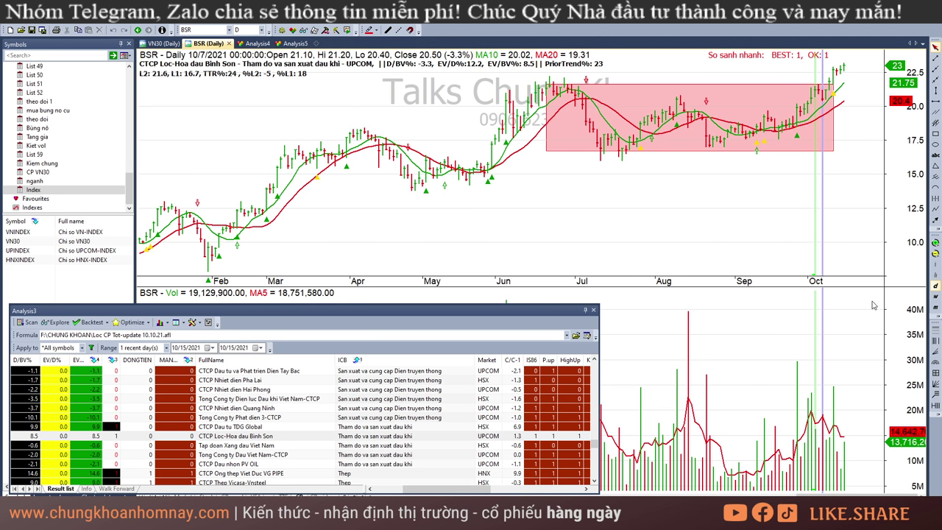
- Compare the BSR price and volume bars of 10/6, 10/7 and 10/8/2021 by stepping between them
key("Left")
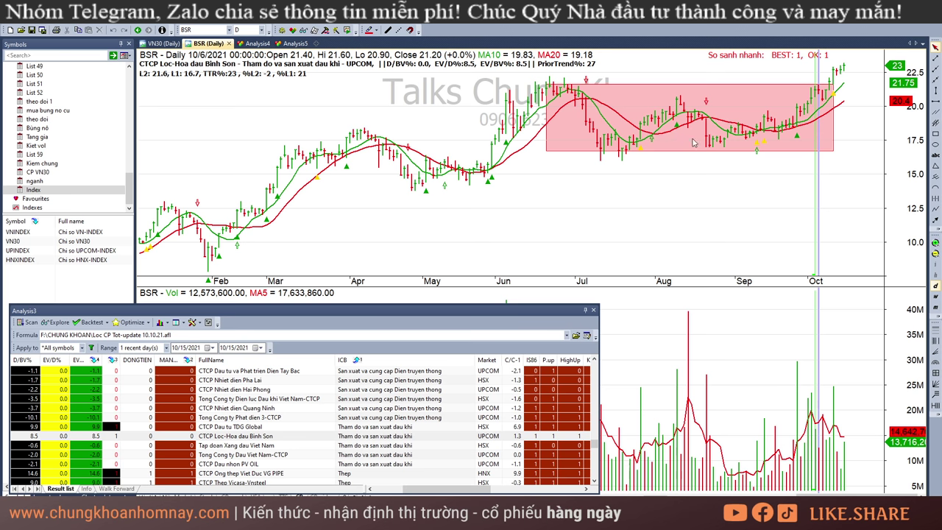
key("Right")
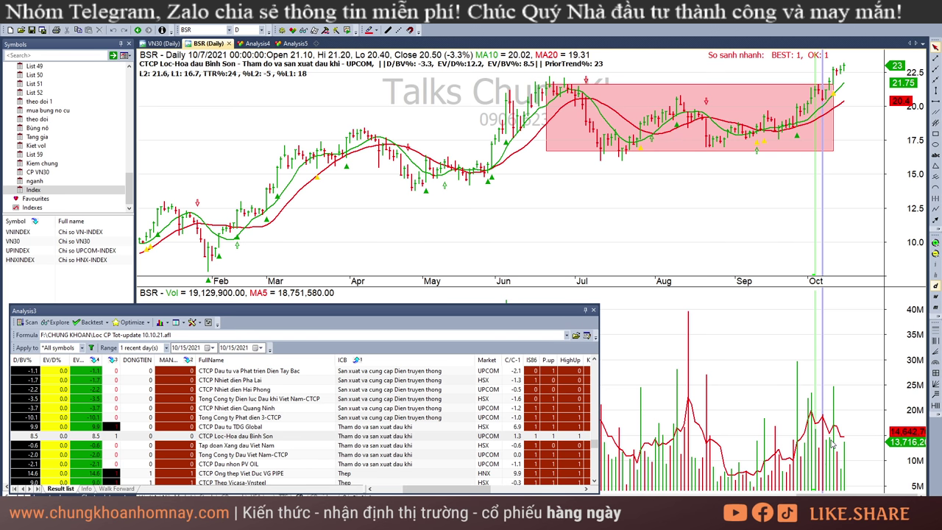
key("Left")
key("Right")
key("Left")
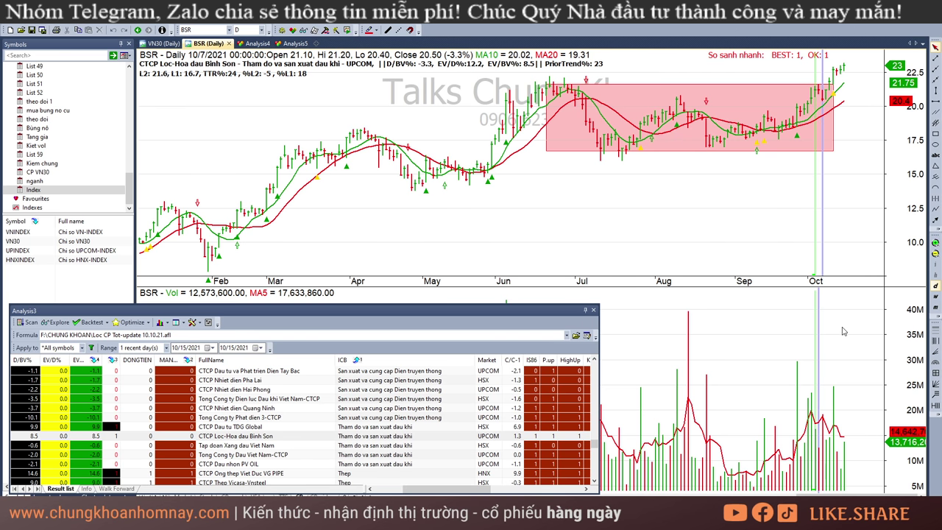
key("Right")
key("Left")
key("Right")
key("Right")
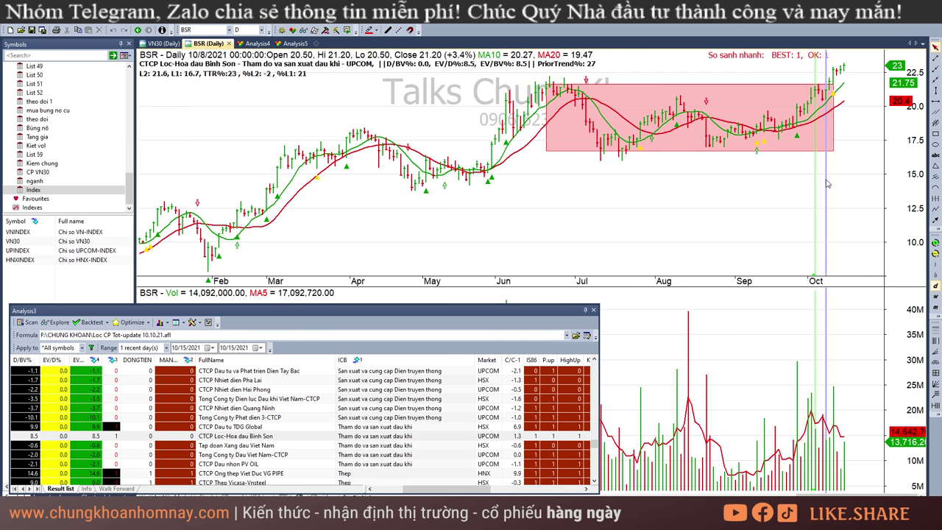
key("Left")
key("Right")
- Examine the BSR bars from 10/12 to 10/15/2021 above the range rectangle, including their volume
left_click(825, 230)
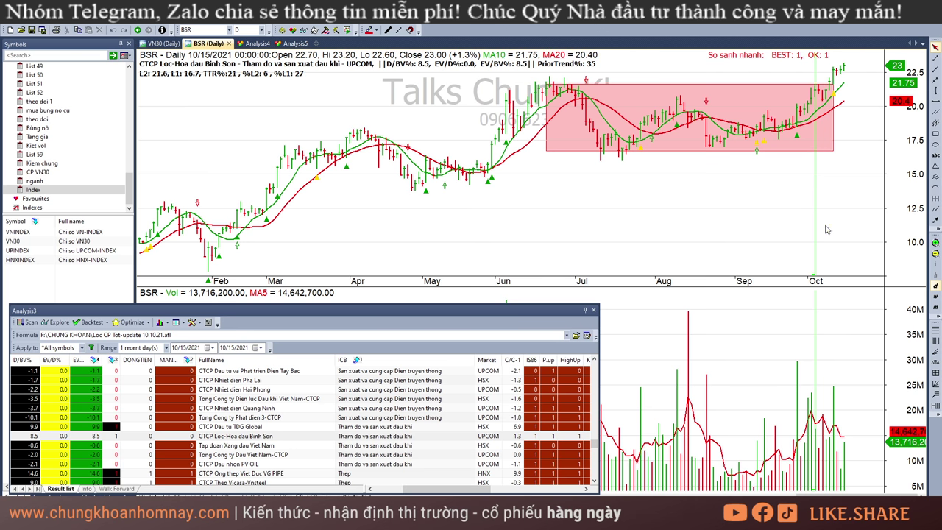
left_click(833, 172)
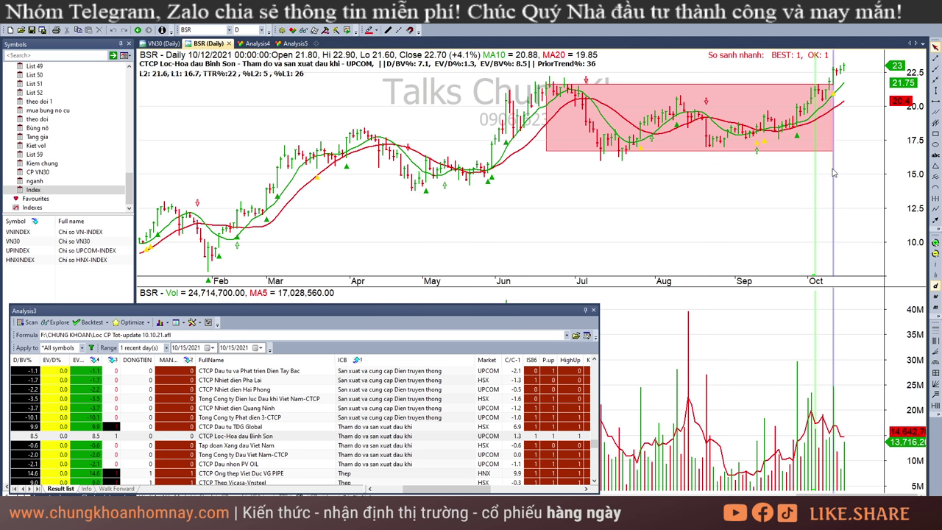
left_click(837, 462)
left_click(839, 462)
left_click(841, 477)
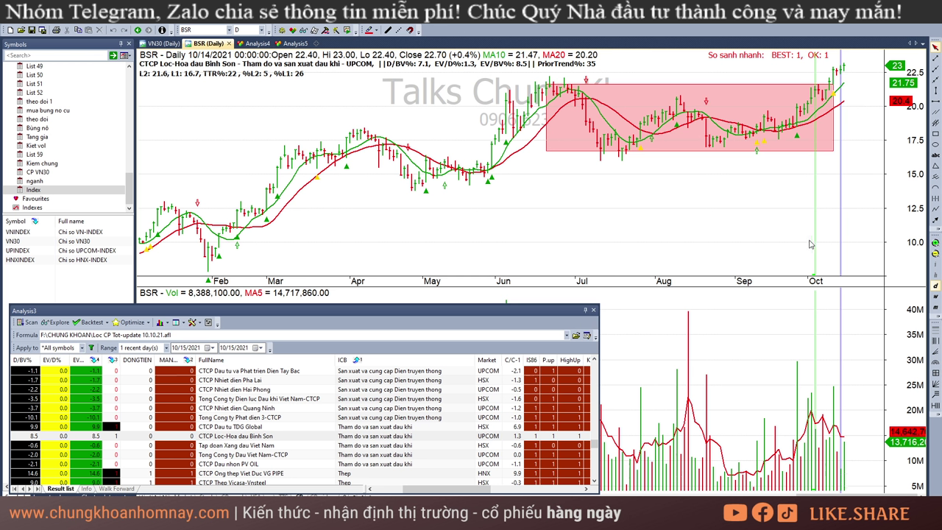
left_click(852, 198)
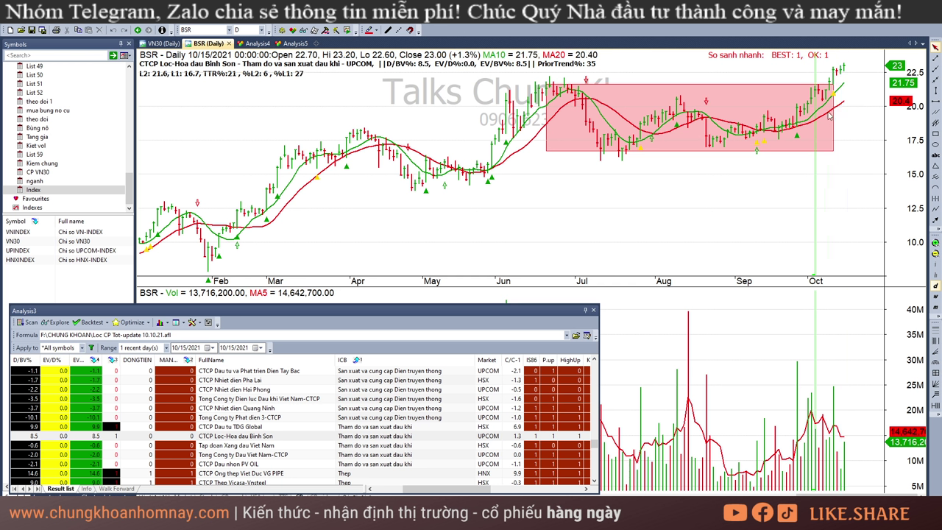
mouse_move(838, 74)
- Open the PLX chart from the oil and gas group and examine its 10/14 and 10/15/2021 bars
left_click(409, 447)
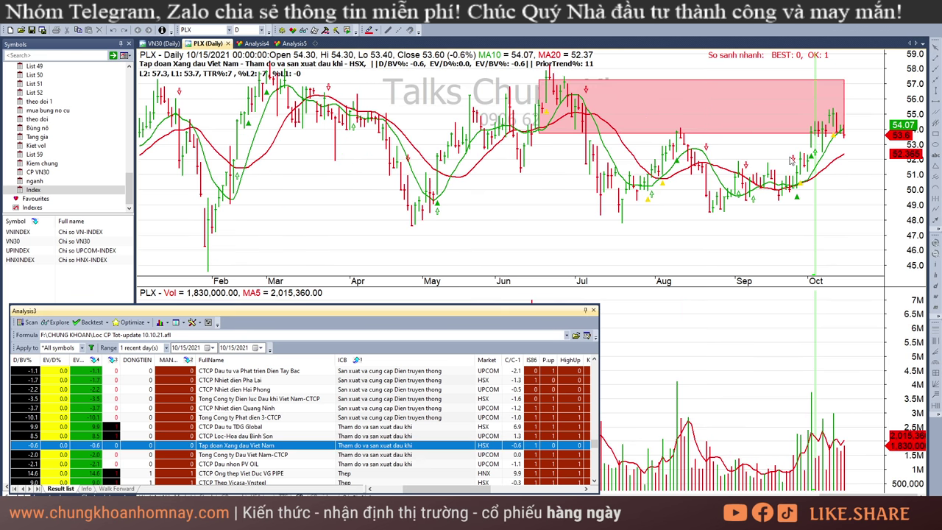
left_click(841, 179)
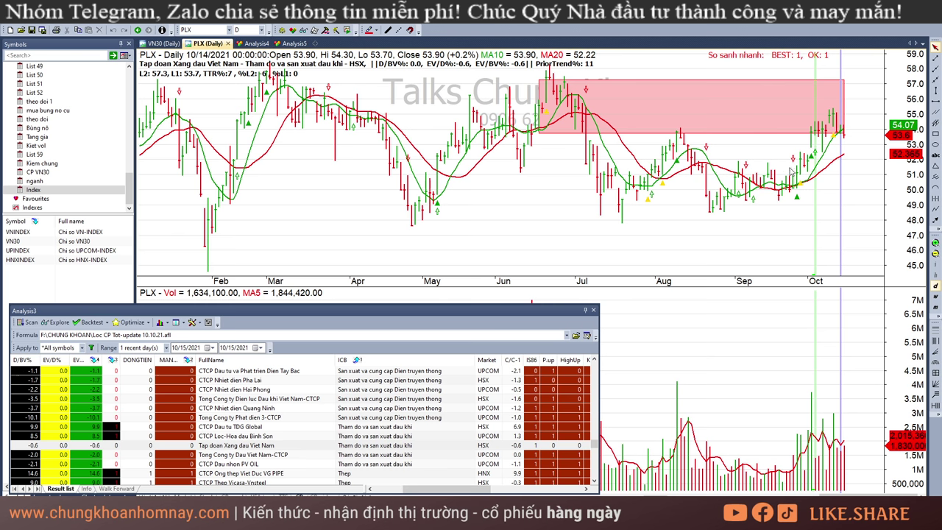
left_click(865, 204)
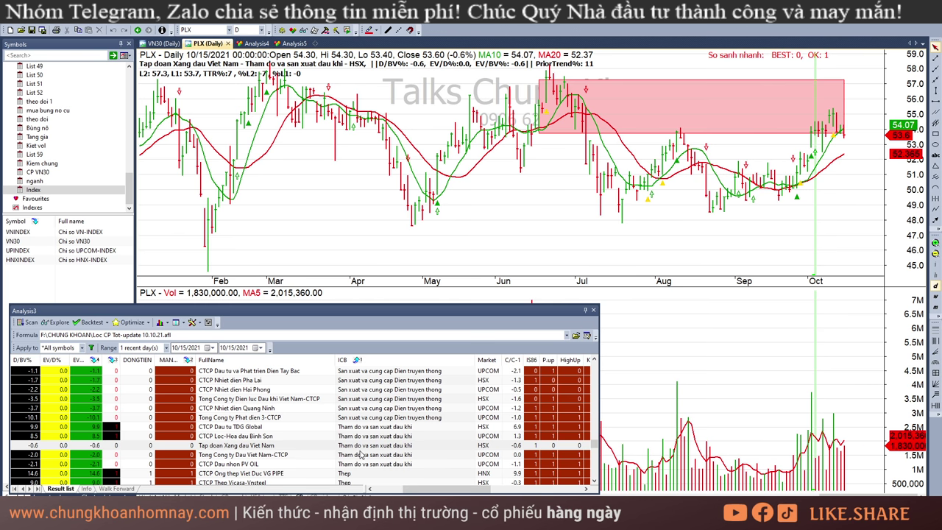
- Open the OIL chart and move and stretch its range rectangle from early June to 10/15/2021, from about 16.0 down to 13.7
left_click(360, 455)
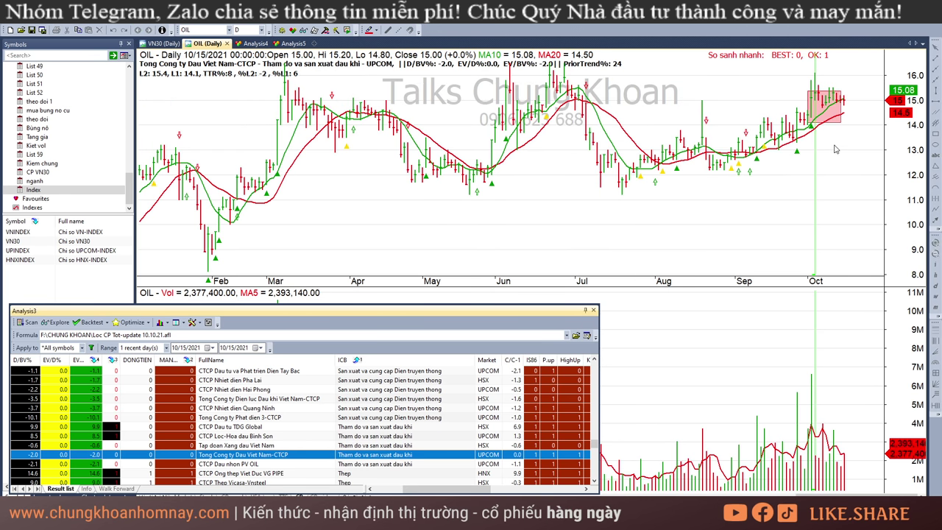
left_click_drag(830, 472, 854, 471)
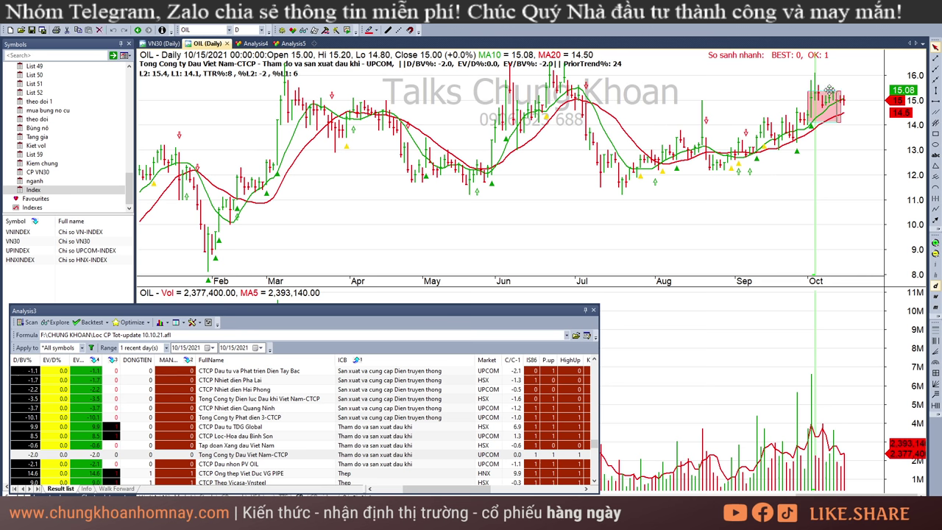
left_click(519, 91)
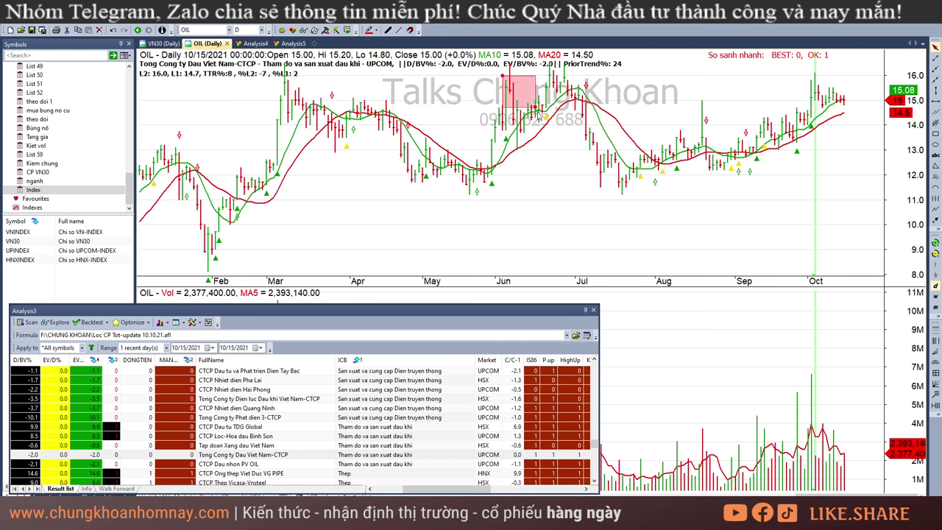
left_click_drag(502, 75, 852, 131)
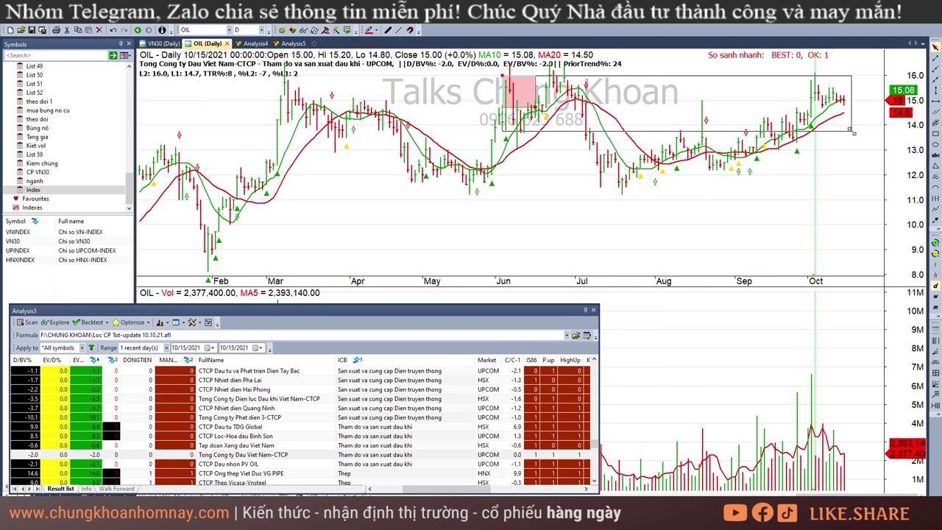
left_click_drag(758, 74, 752, 76)
left_click_drag(847, 133, 844, 130)
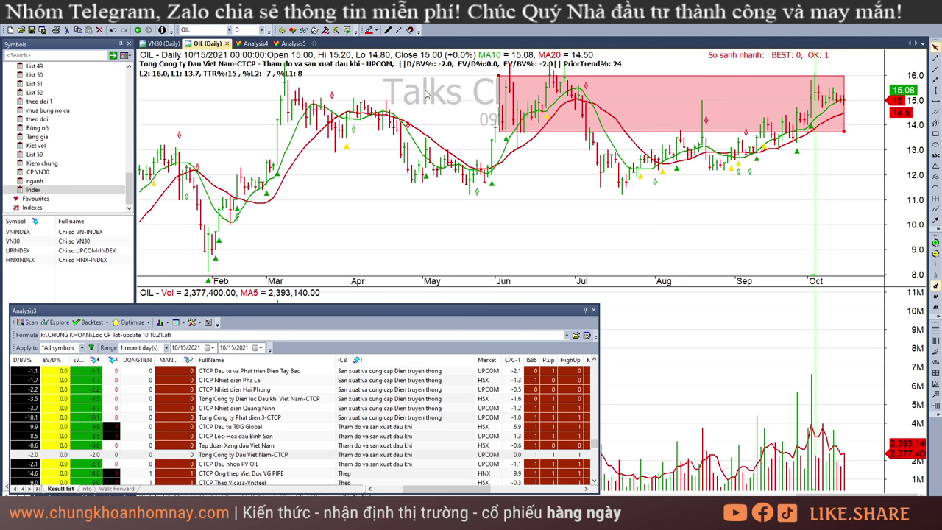
- Examine the OIL volume bars of 10/4, 10/14 and 10/15/2021
left_click(808, 413)
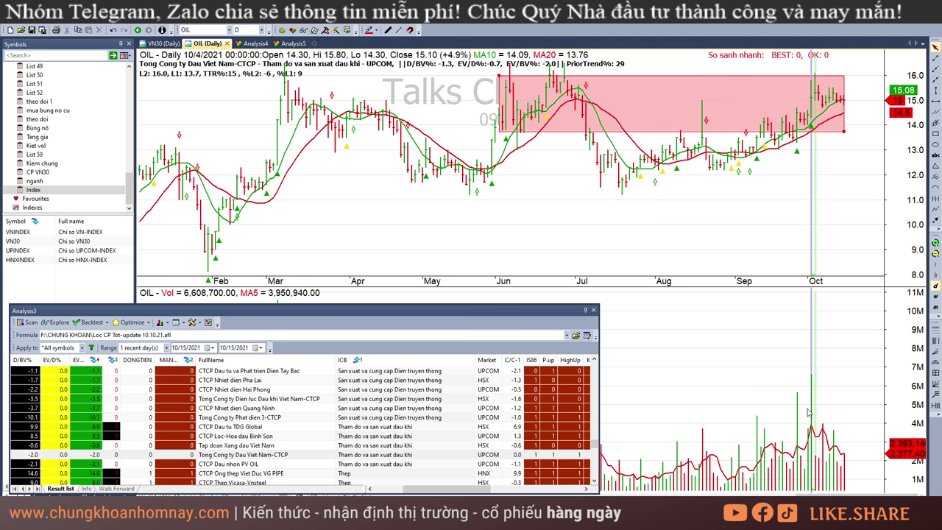
left_click(830, 455)
left_click(840, 456)
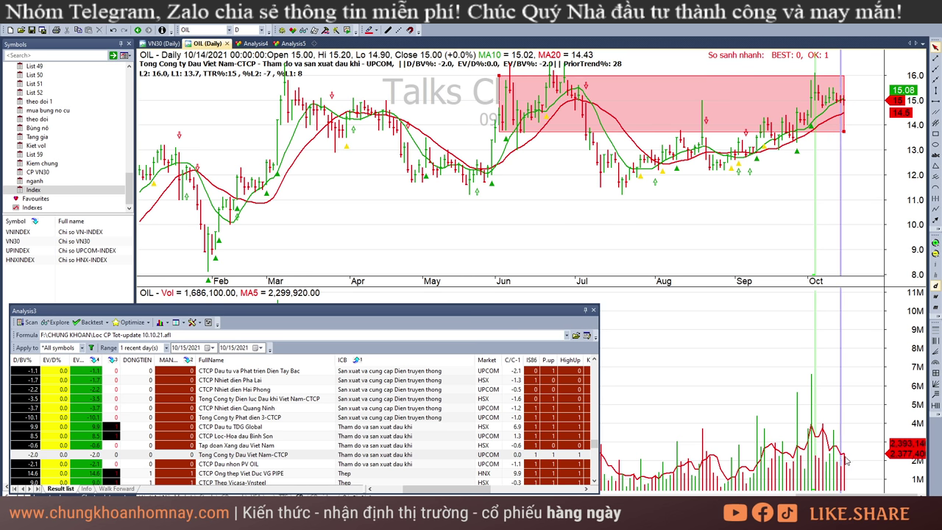
left_click(844, 460)
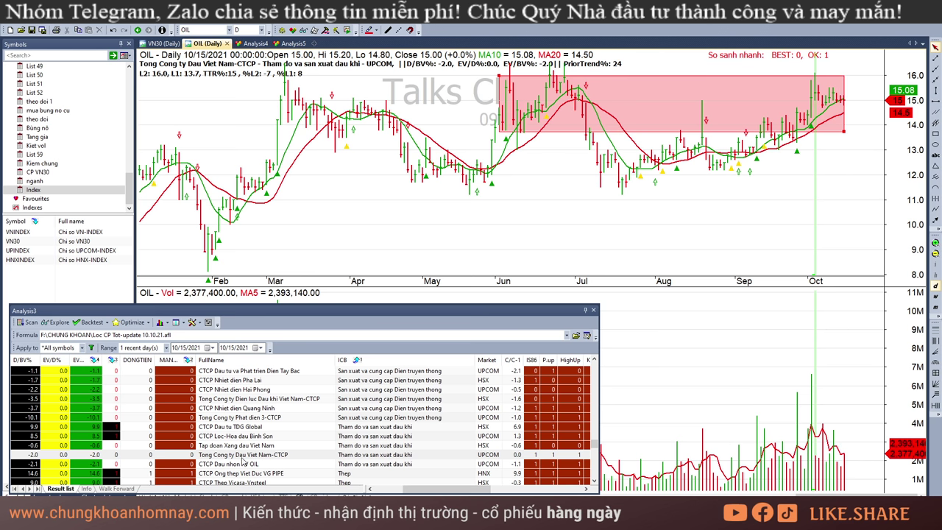
- Open the PVO chart of Dau nhon PV OIL and examine its October volume up to 10/15/2021
left_click(409, 467)
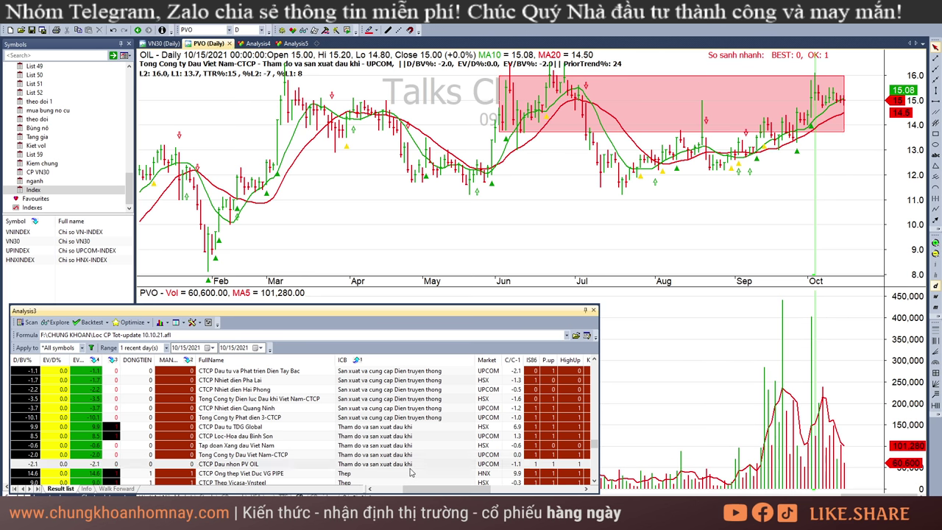
left_click(832, 441)
left_click(857, 450)
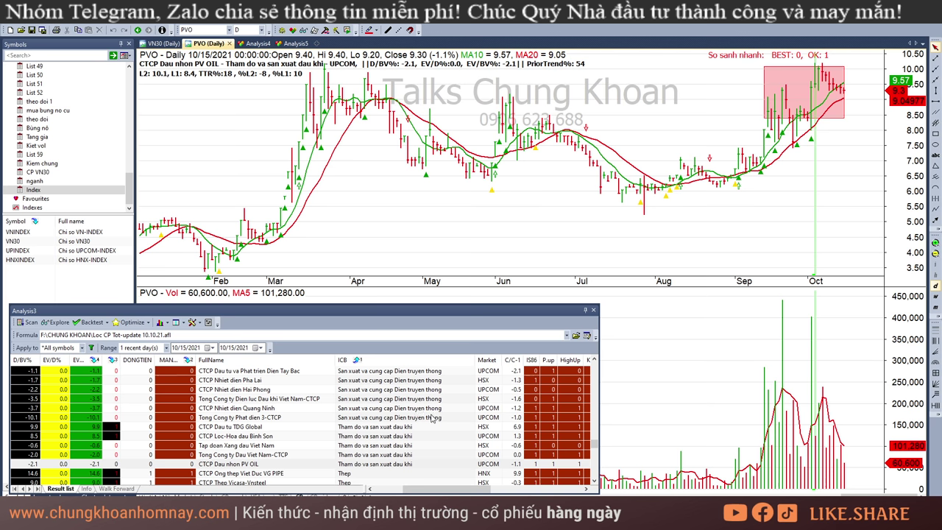
- Browse the screening results through the steel, equipment, shipping and construction groups, and return to the building materials stocks
scroll(430, 415, "down", 4)
scroll(423, 412, "down", 2)
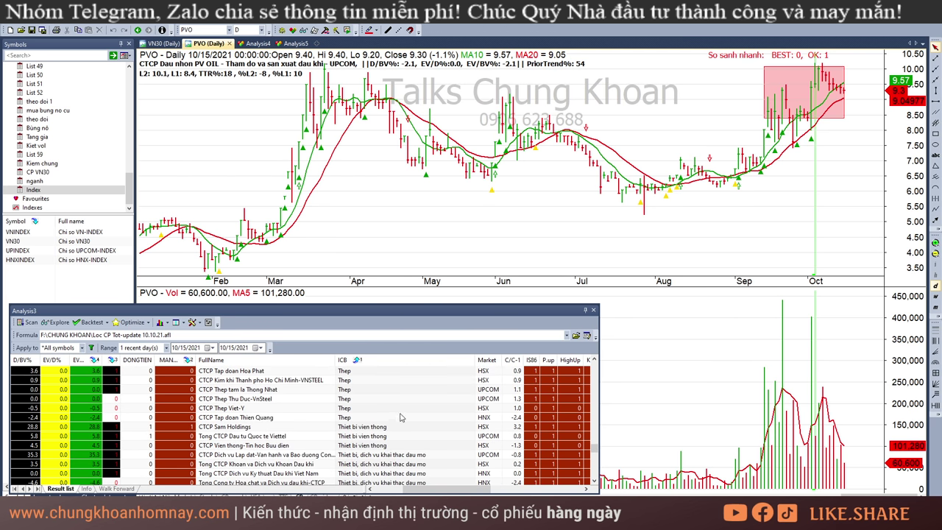
scroll(429, 427, "down", 3)
scroll(430, 425, "down", 8)
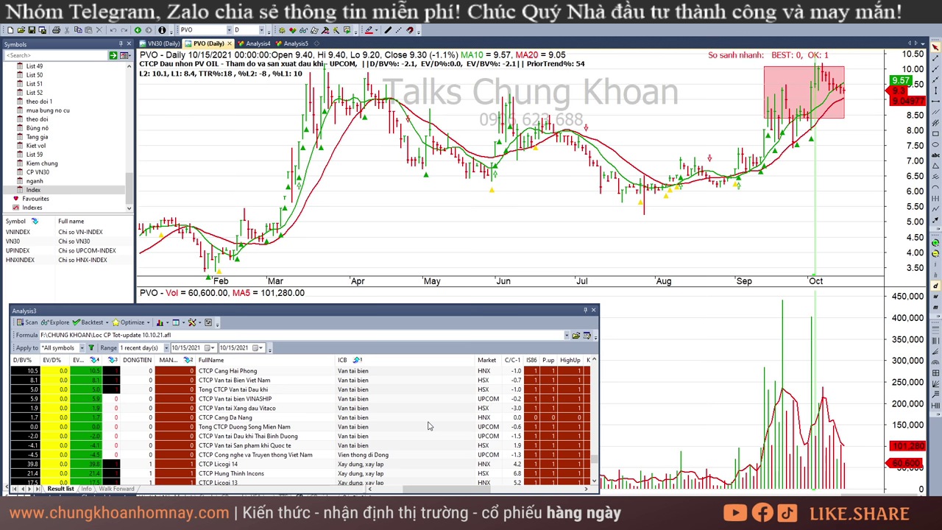
scroll(425, 422, "down", 4)
scroll(430, 420, "up", 10)
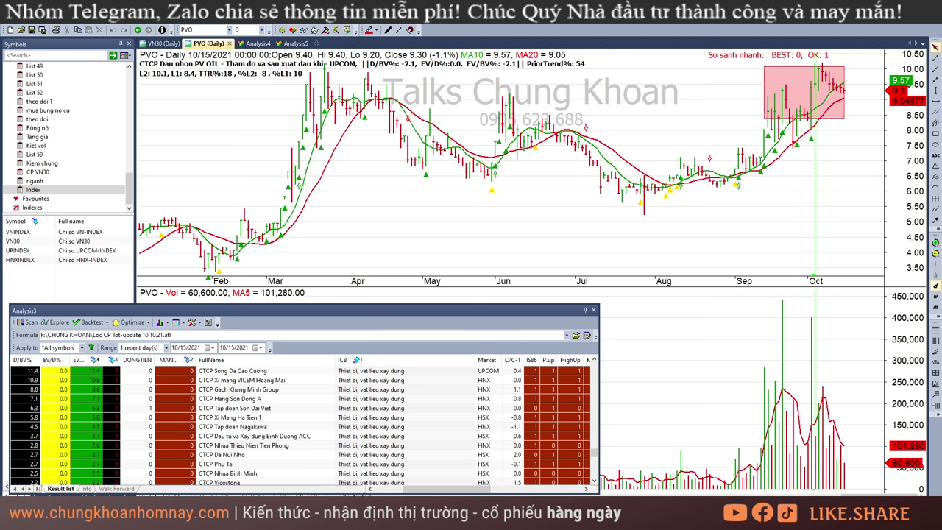
- Check the dates after 10/15 in the system's October 2021 calendar and return to the PVO chart
left_click(908, 515)
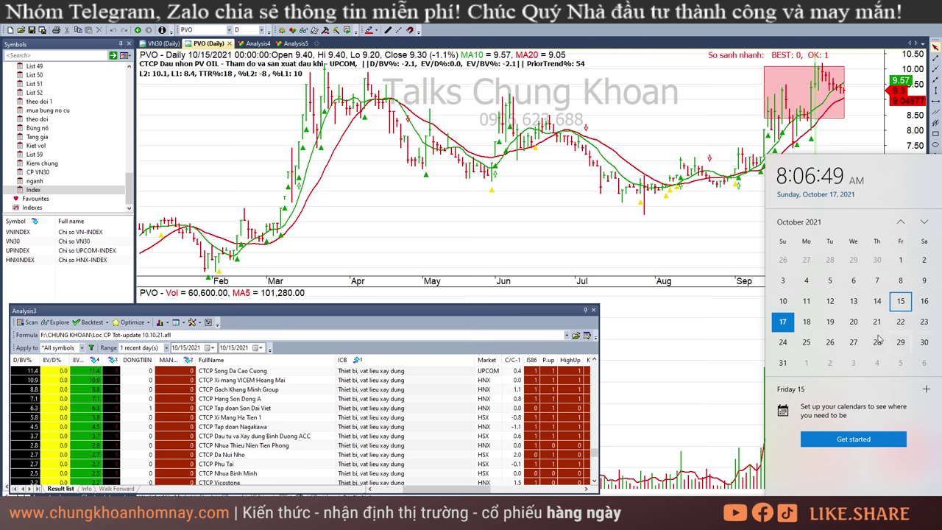
left_click(707, 236)
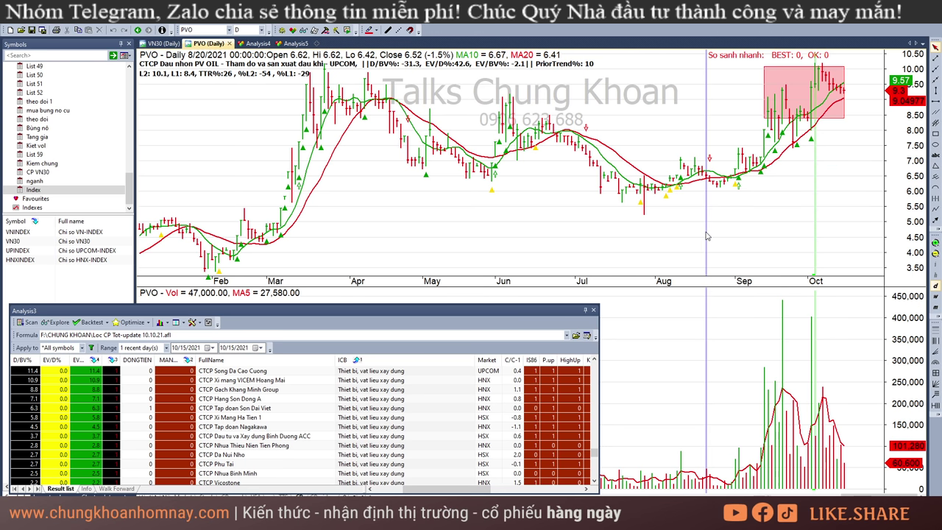
mouse_move(517, 223)
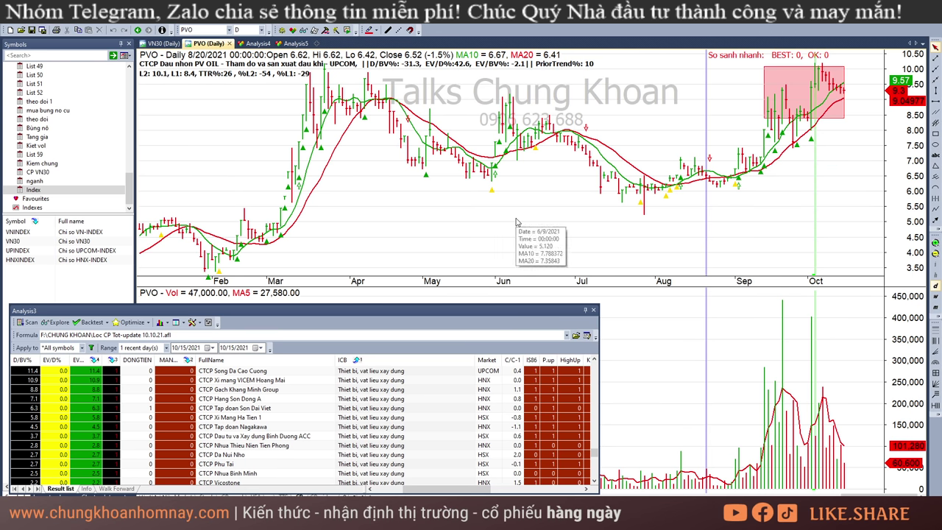